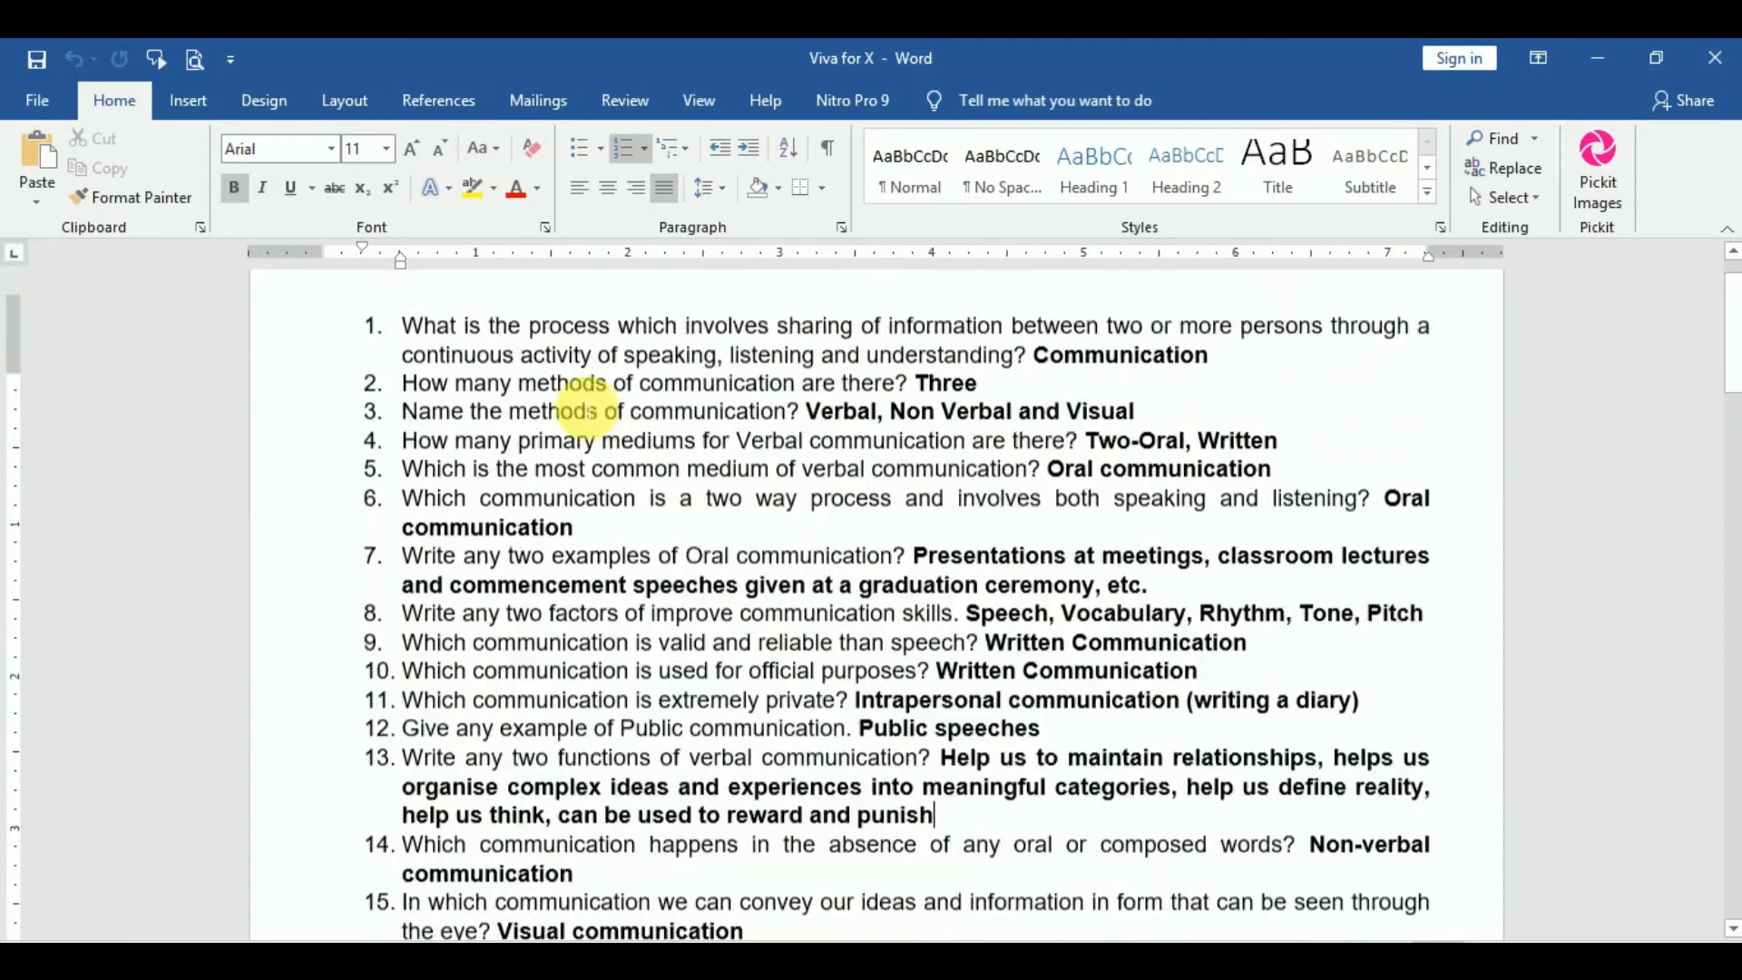
Switch from the Word question list to Chrome, open Google Docs and create a blank document.
{"action": "scroll", "coordinate": [583, 388], "scroll_direction": "down", "scroll_amount": 4}
{"action": "scroll", "coordinate": [578, 418], "scroll_direction": "down", "scroll_amount": 5}
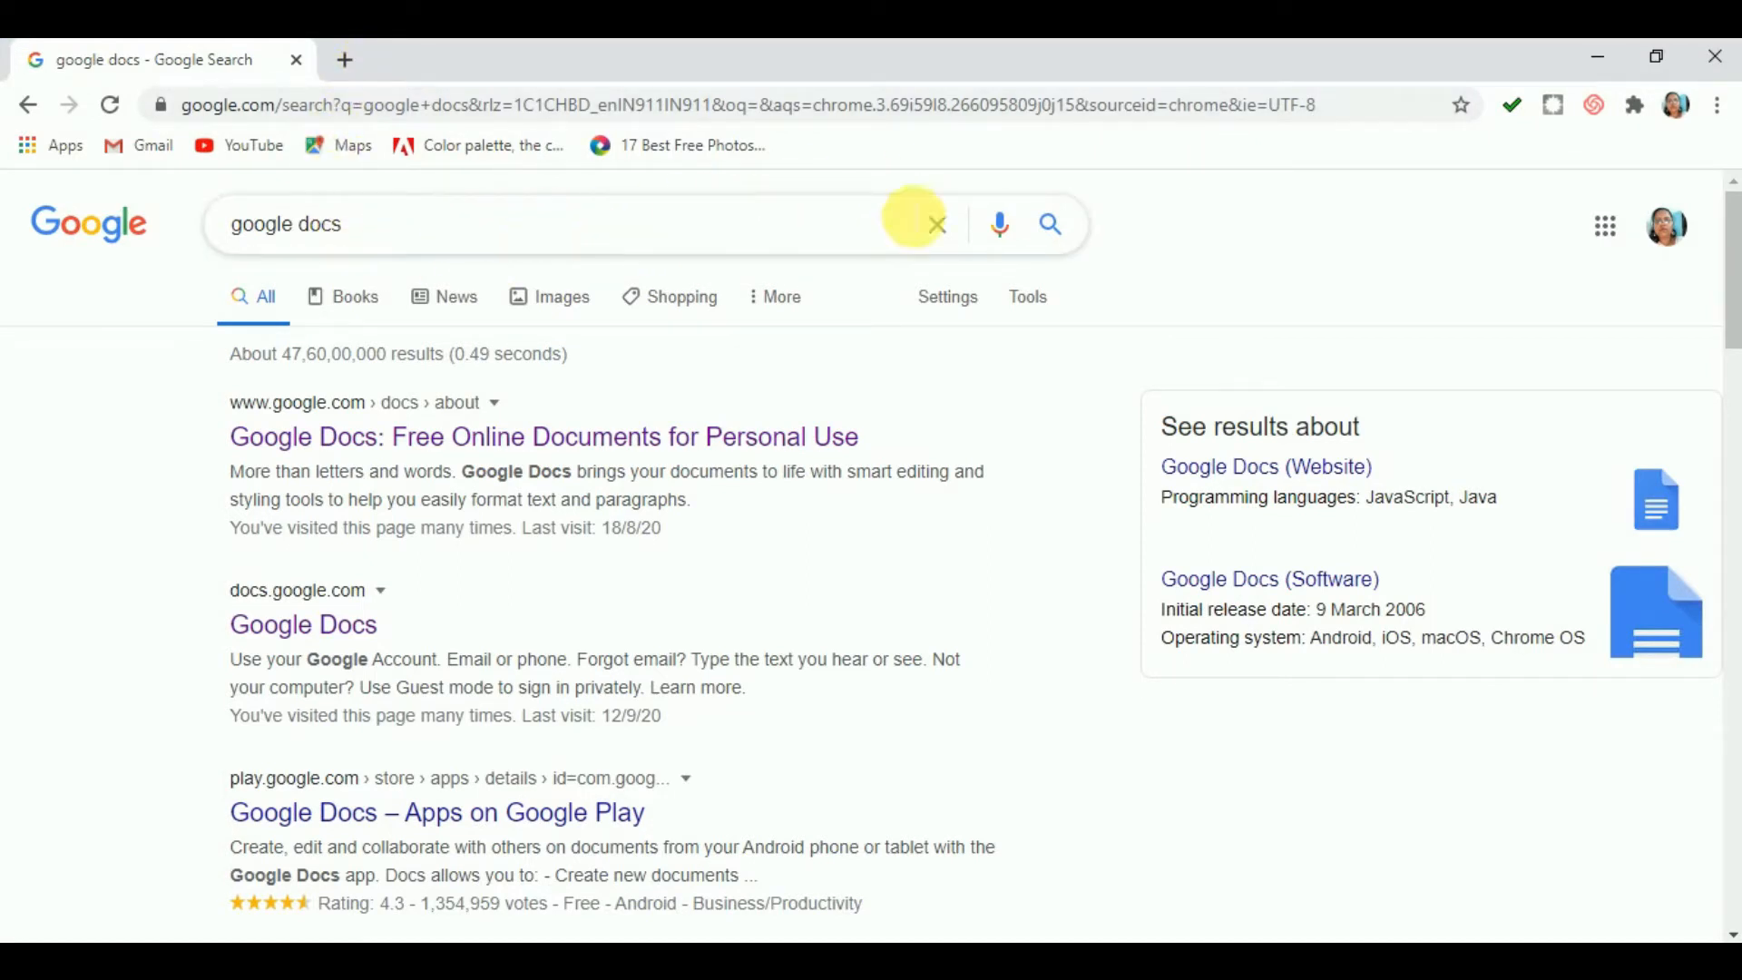
{"action": "left_click", "coordinate": [1617, 246]}
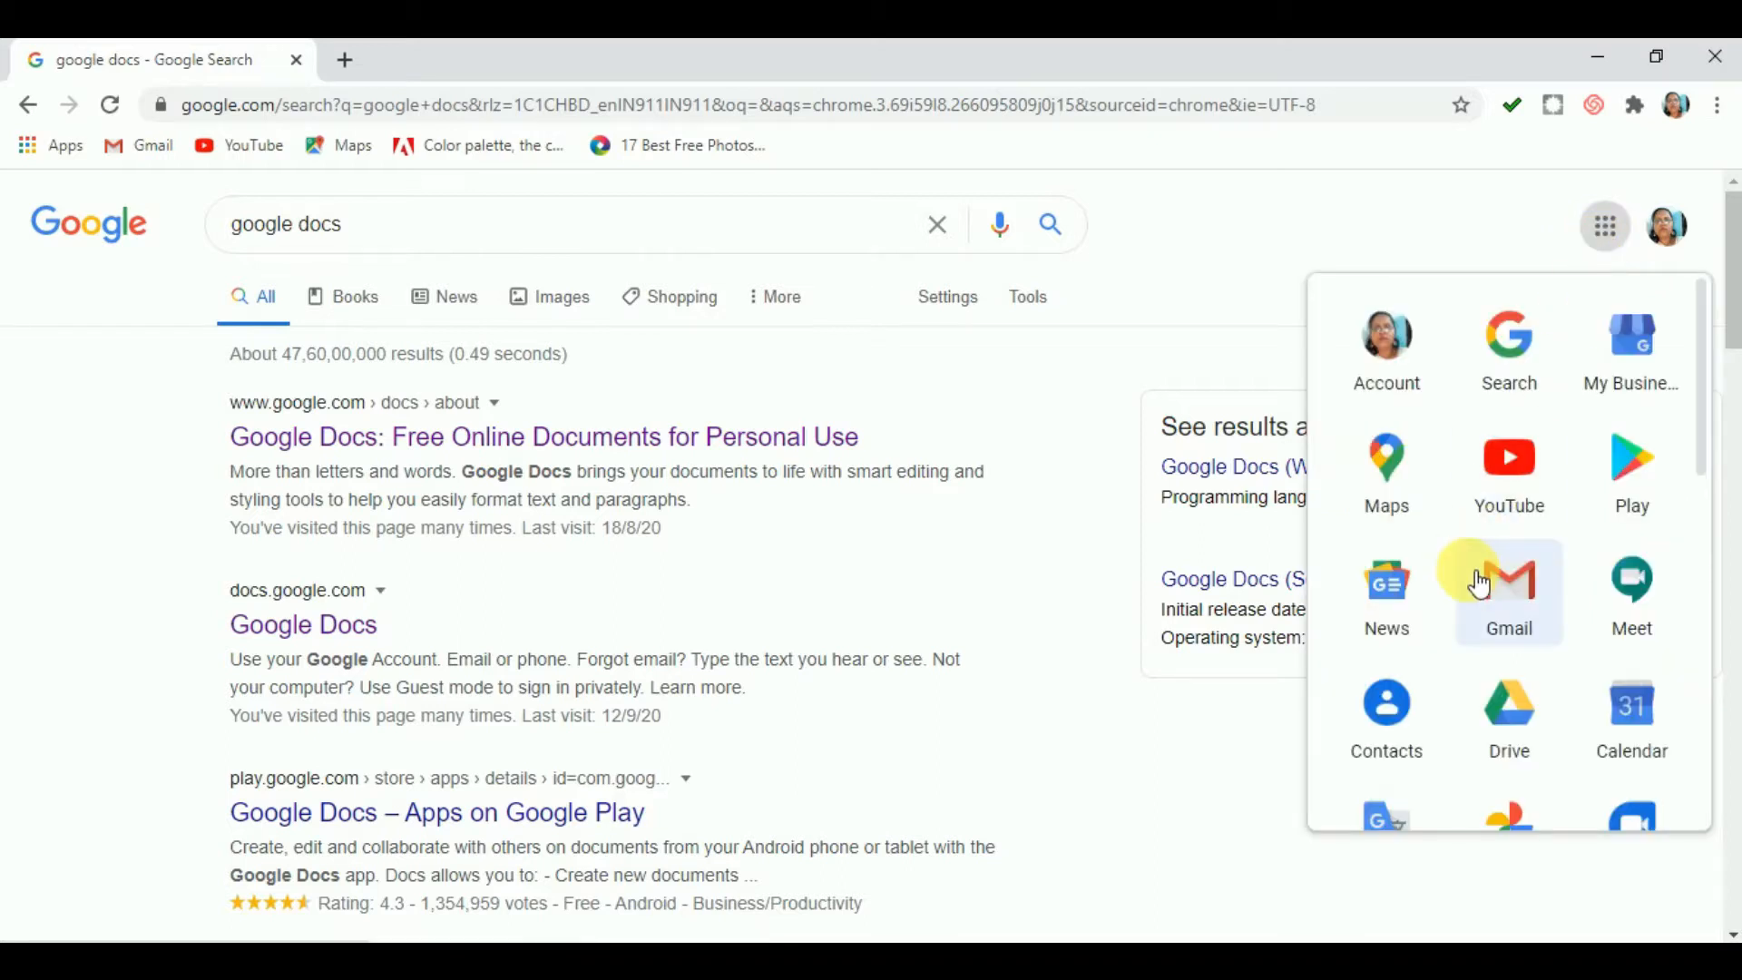
{"action": "scroll", "coordinate": [1443, 671], "scroll_direction": "down", "scroll_amount": 4}
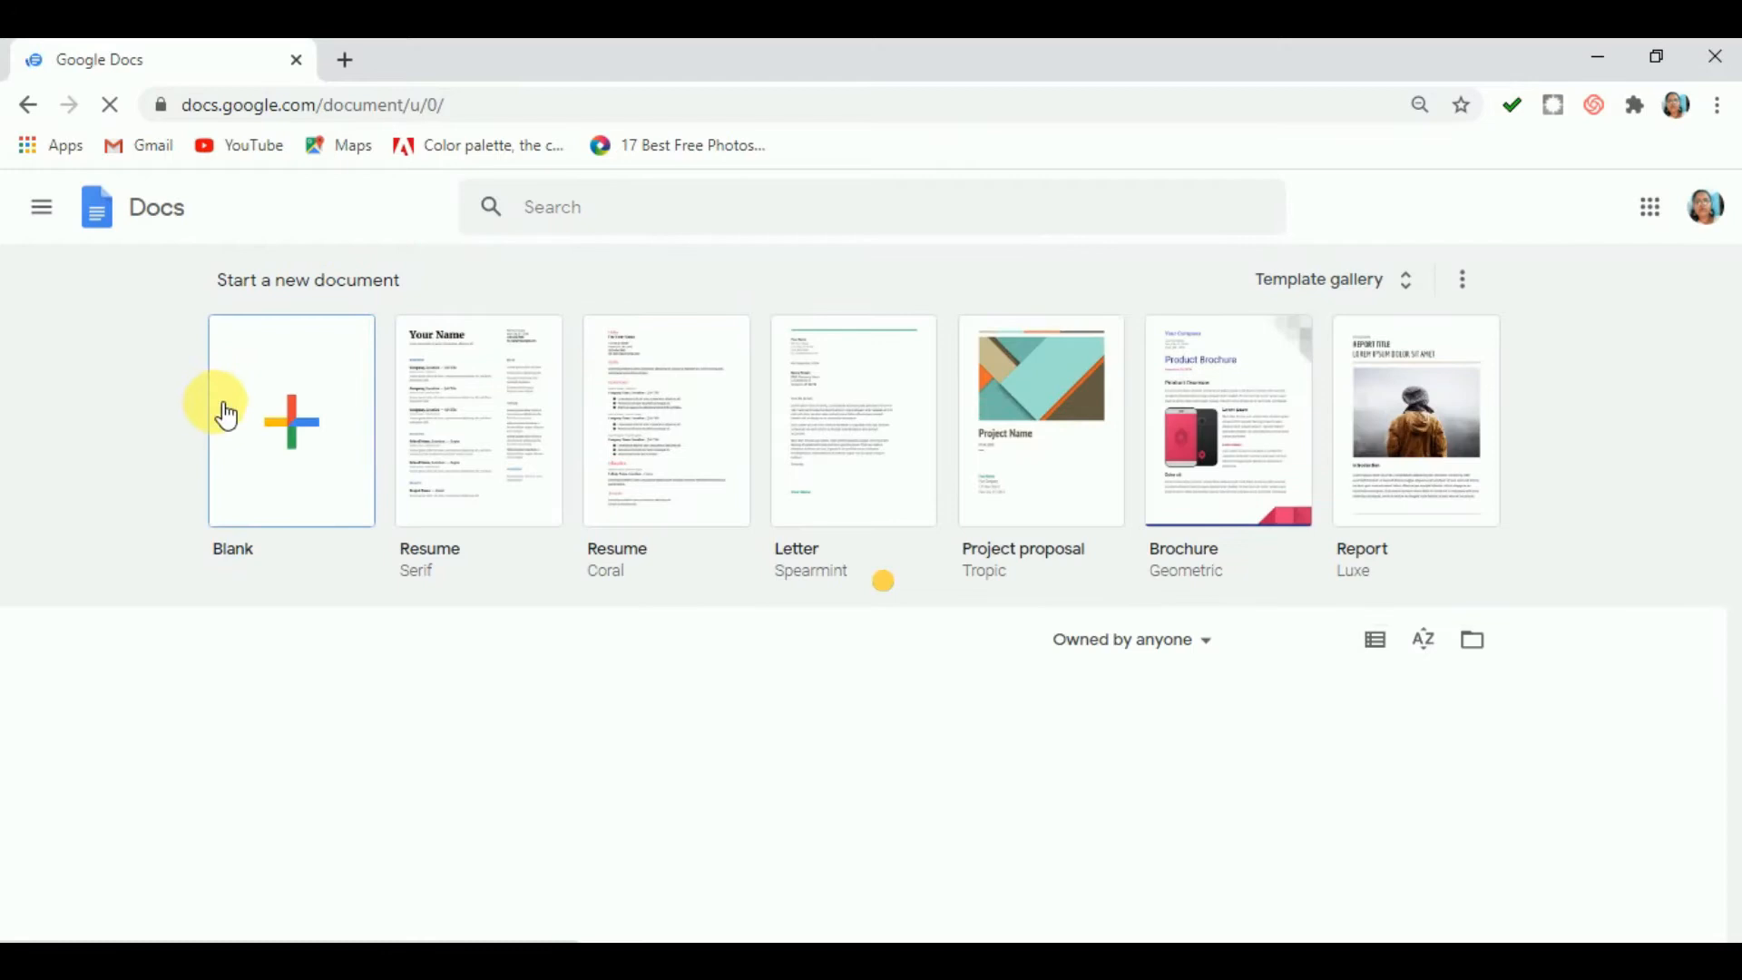
{"action": "left_click", "coordinate": [303, 433]}
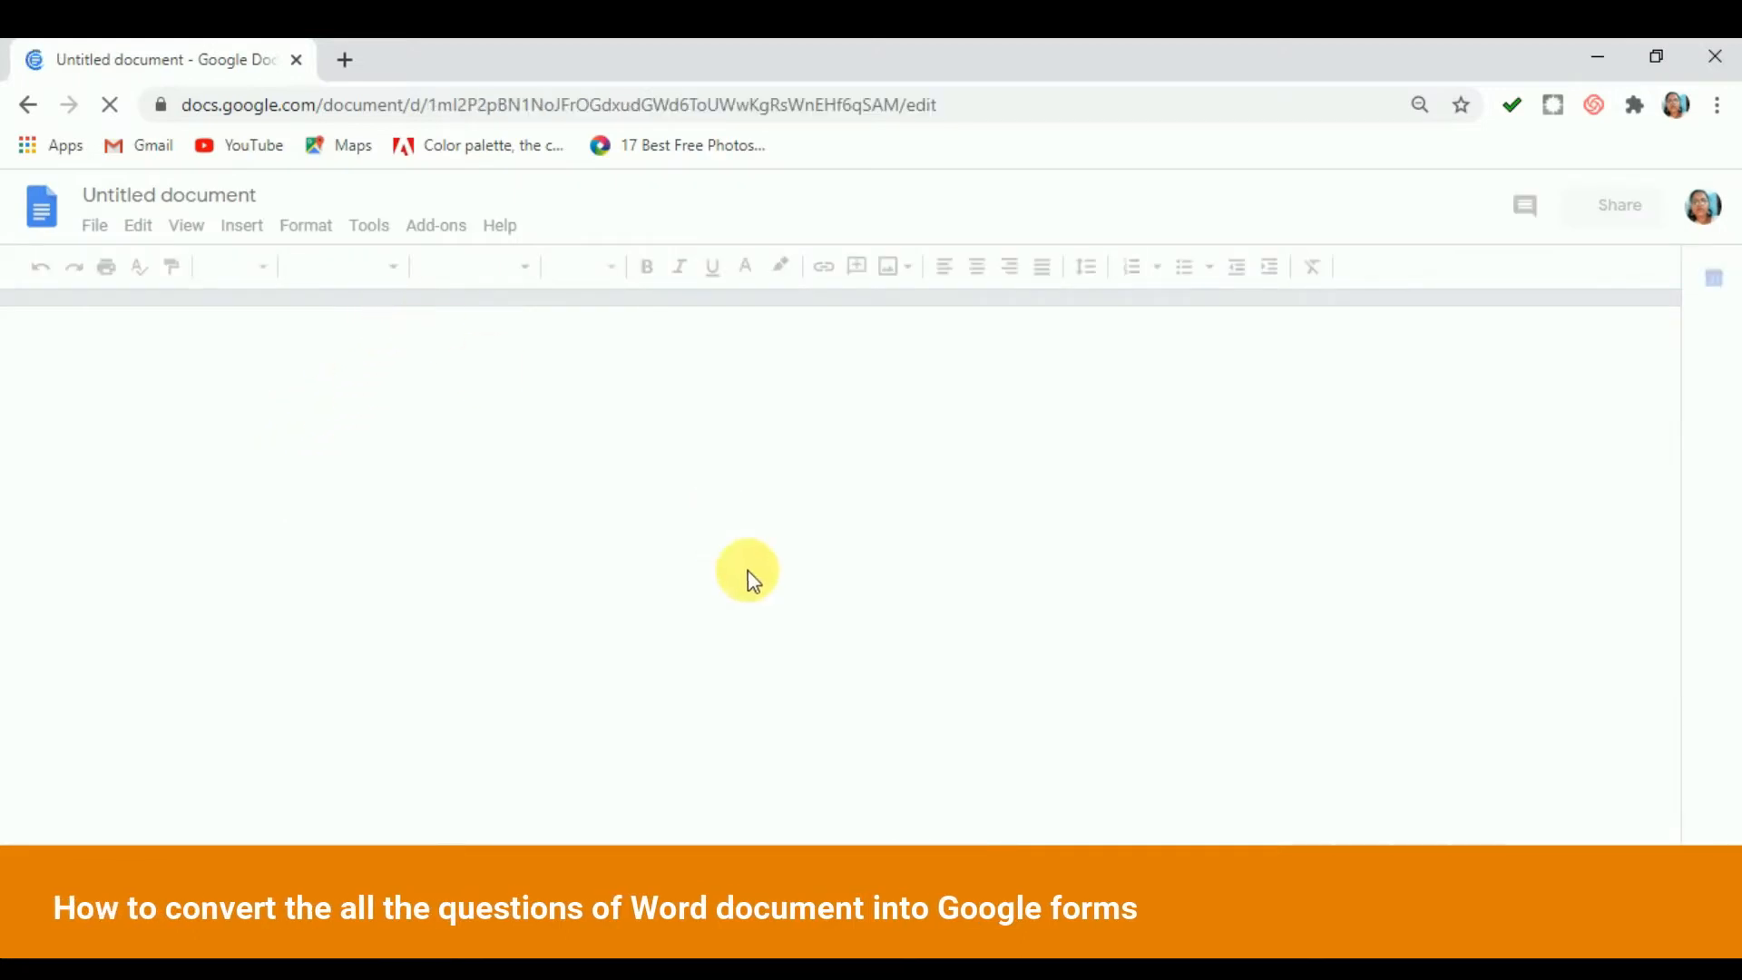
{"action": "mouse_move", "coordinate": [910, 967]}
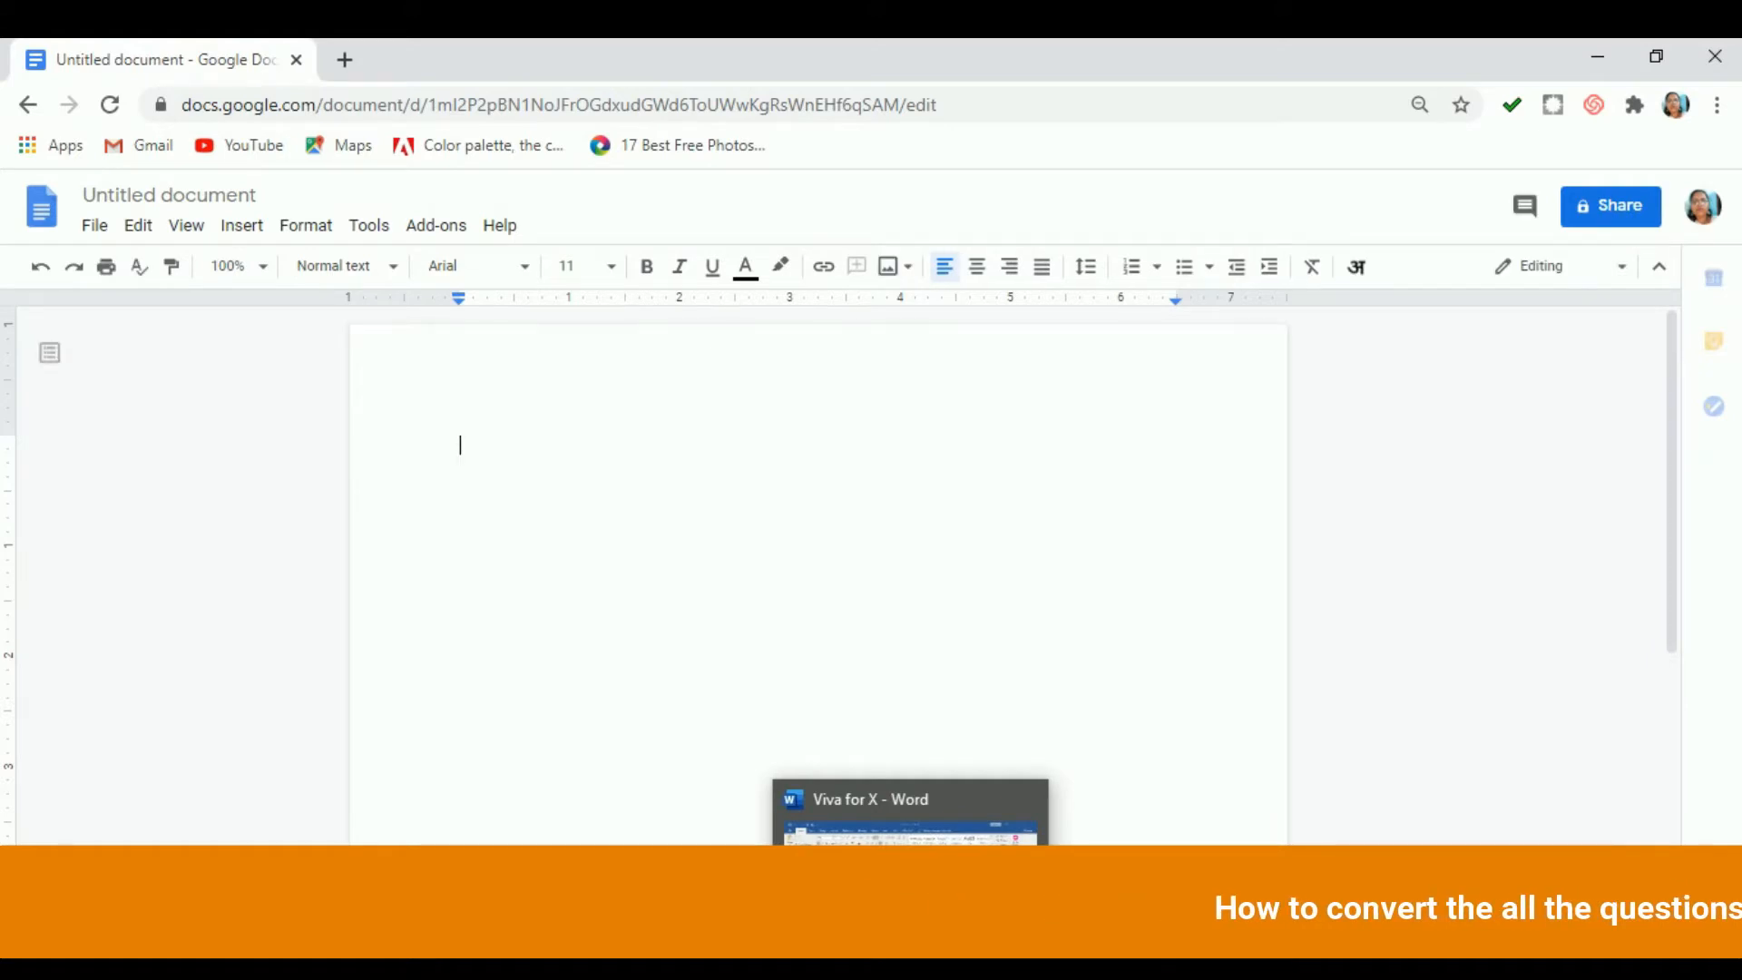
{"action": "left_click", "coordinate": [488, 351]}
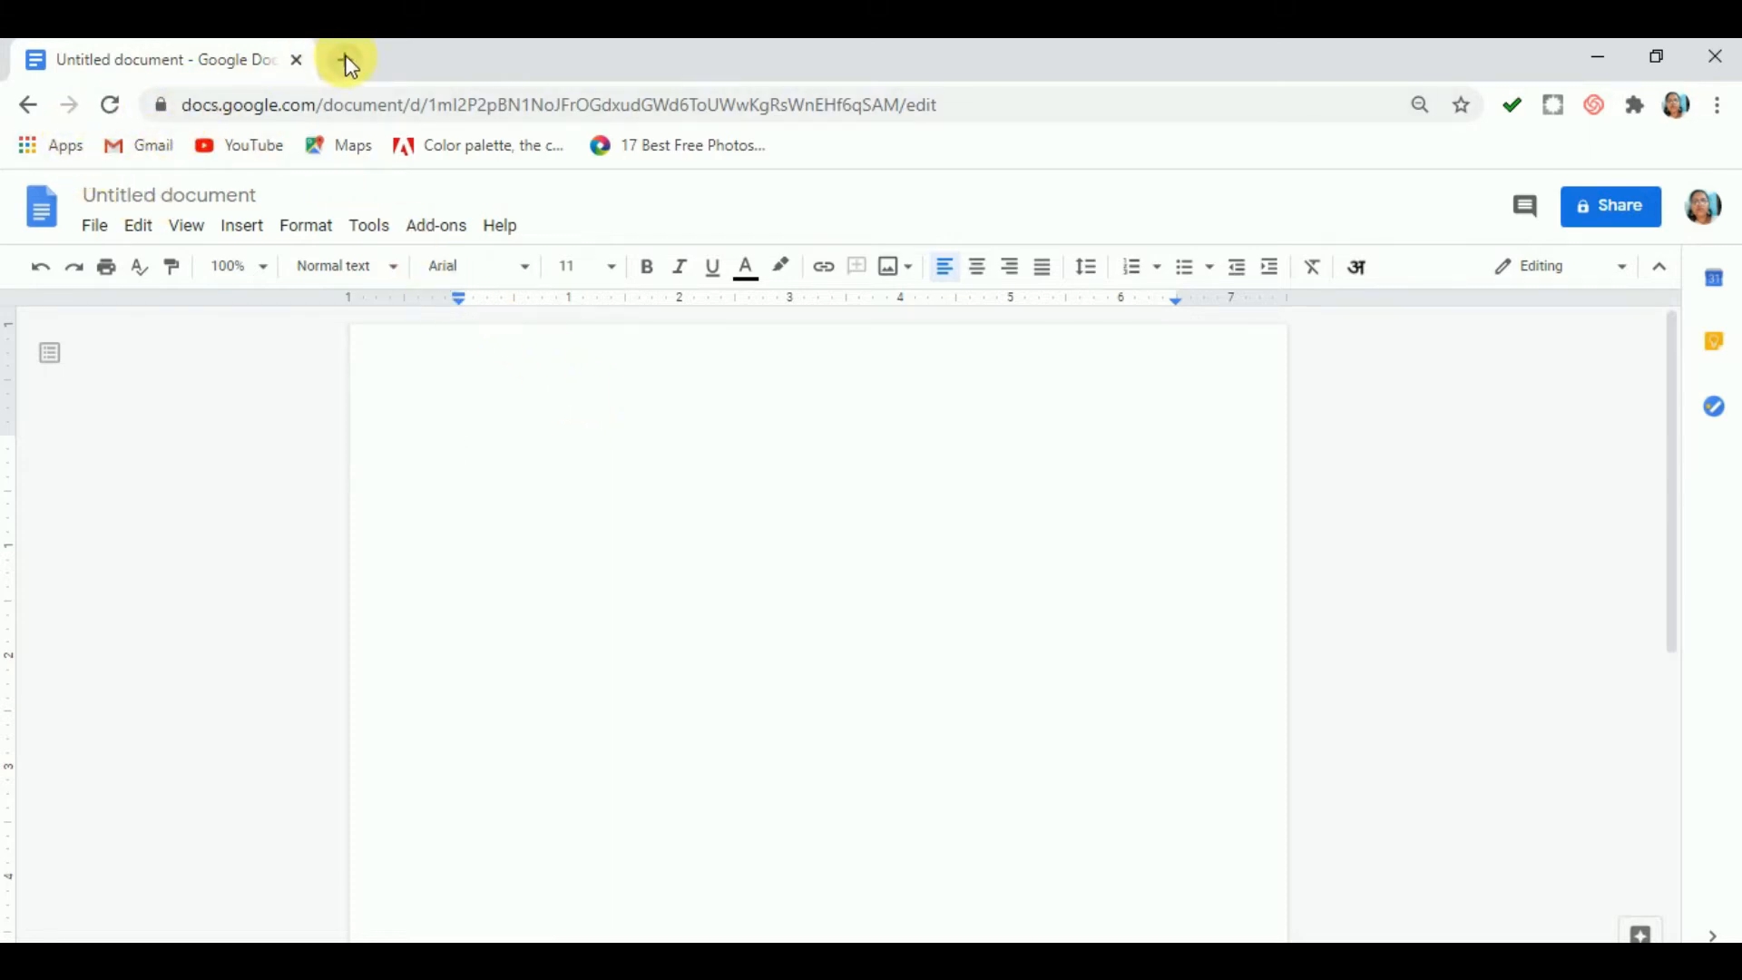
Open Google Drive in a new browser tab.
{"action": "left_click", "coordinate": [349, 64]}
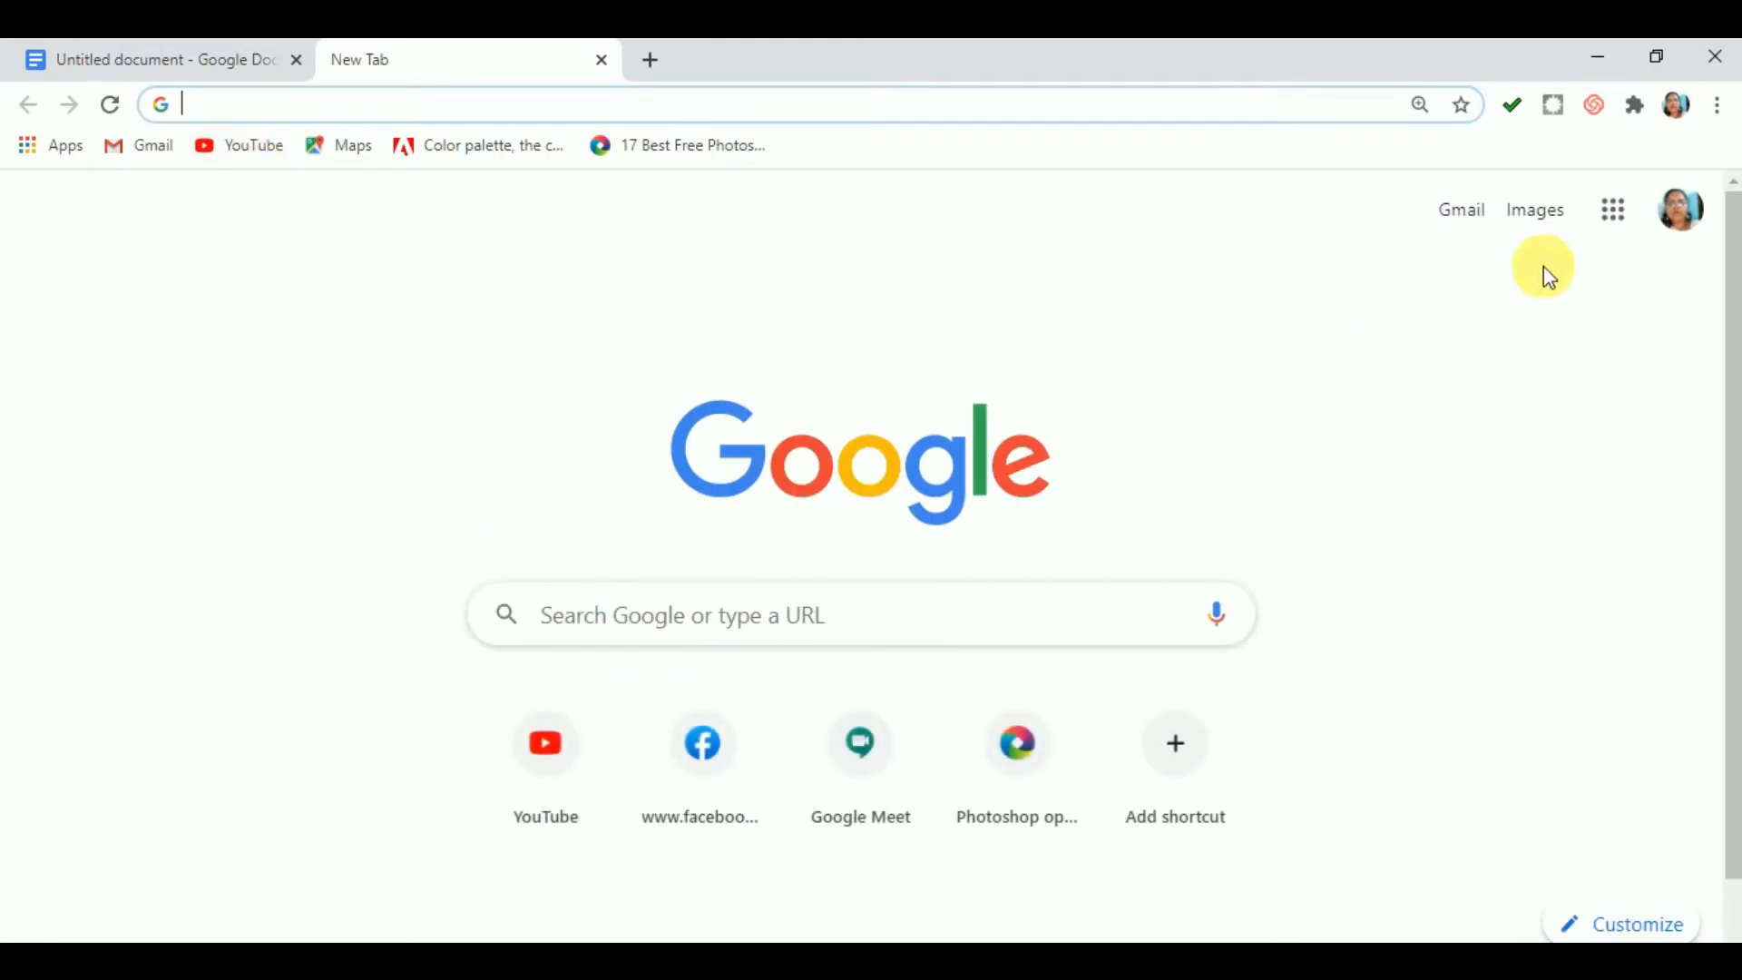
{"action": "left_click", "coordinate": [1632, 218]}
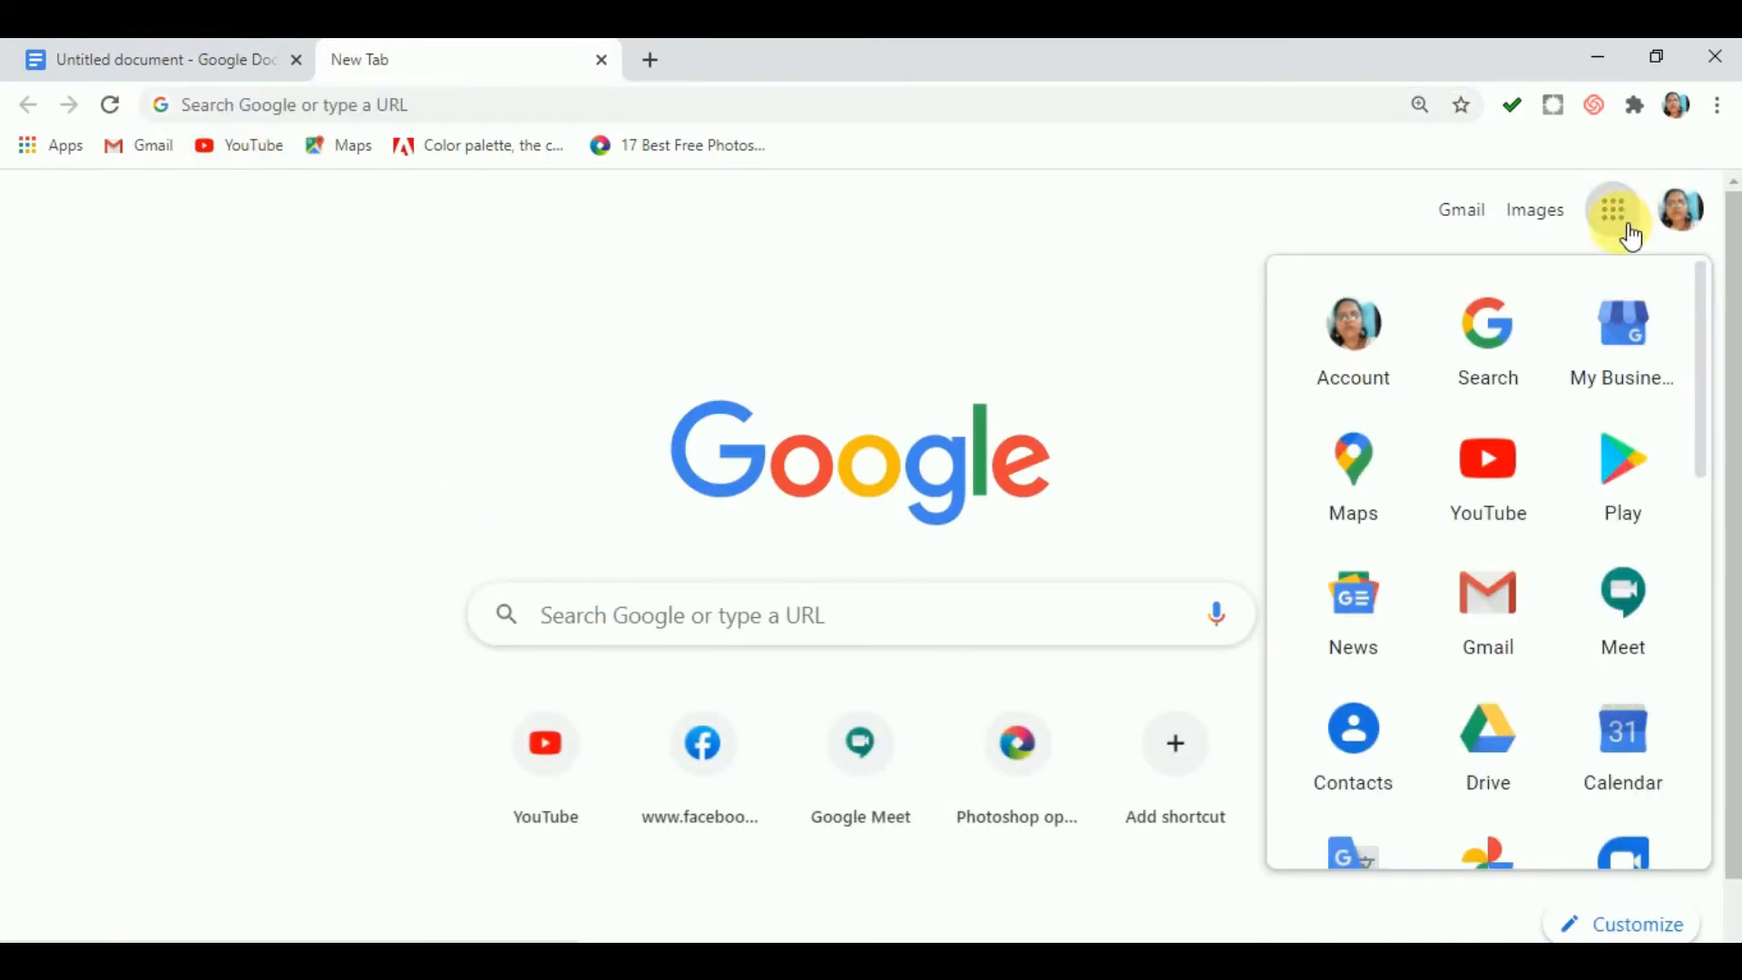
{"action": "left_click", "coordinate": [1522, 740]}
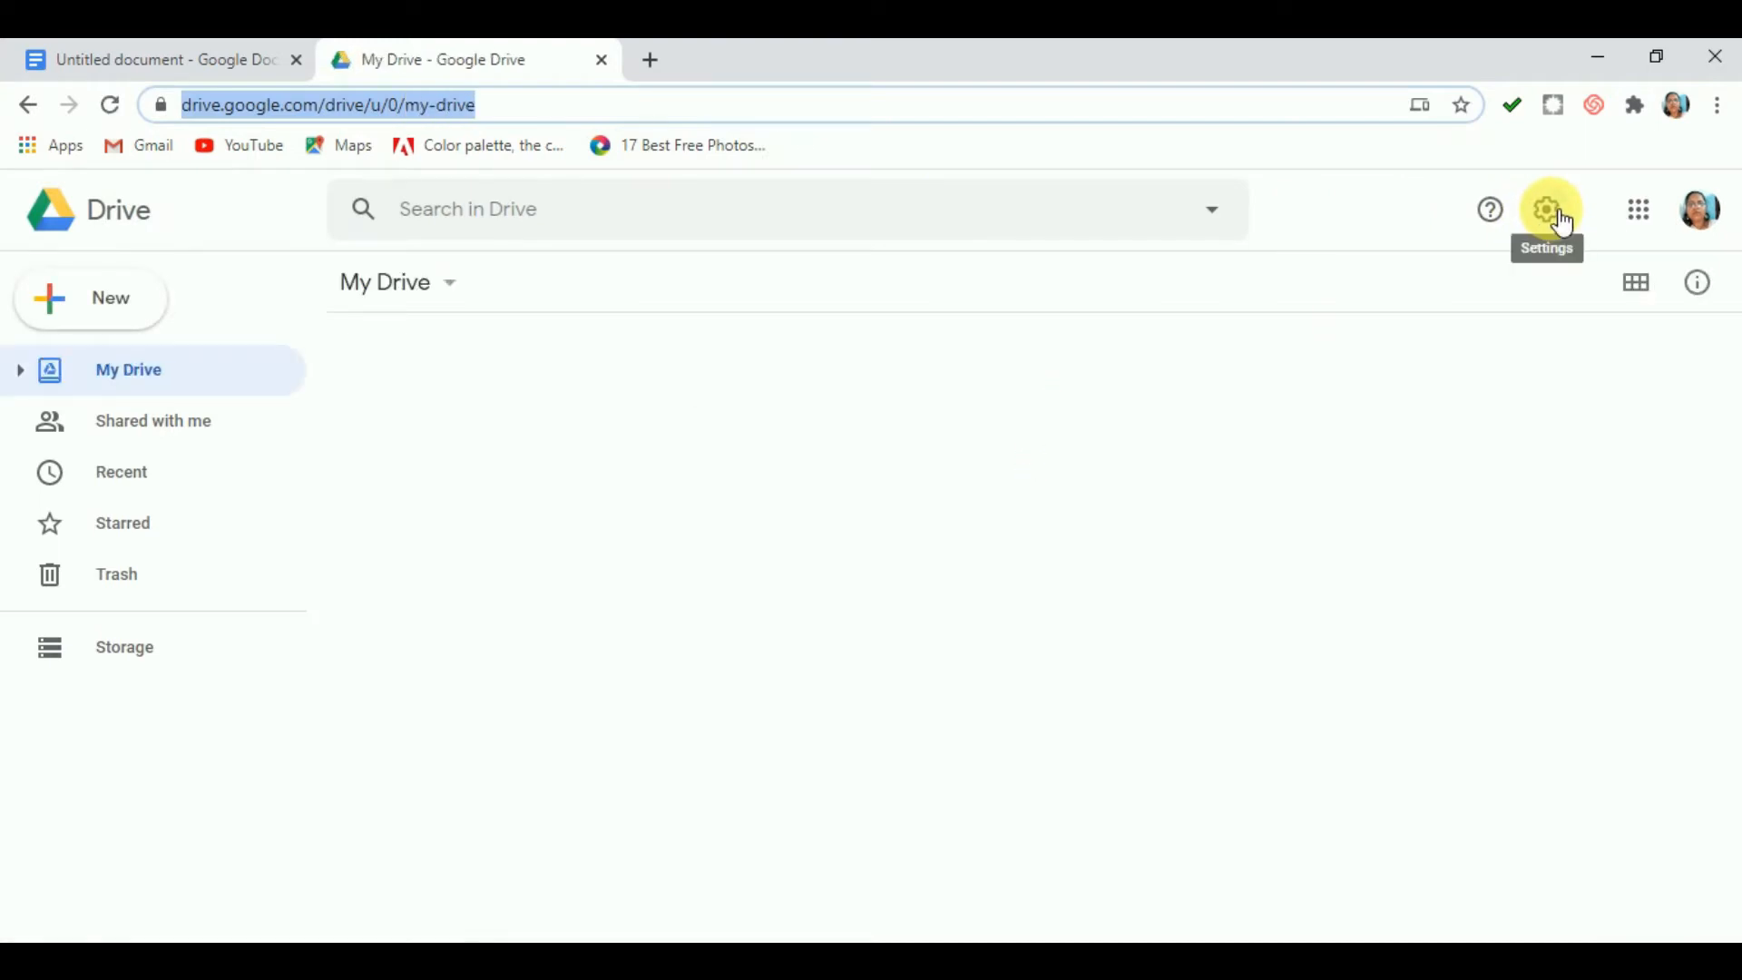
Make sure Drive's settings convert uploaded files to Google Docs editor format, and close the settings.
{"action": "left_click", "coordinate": [1563, 222]}
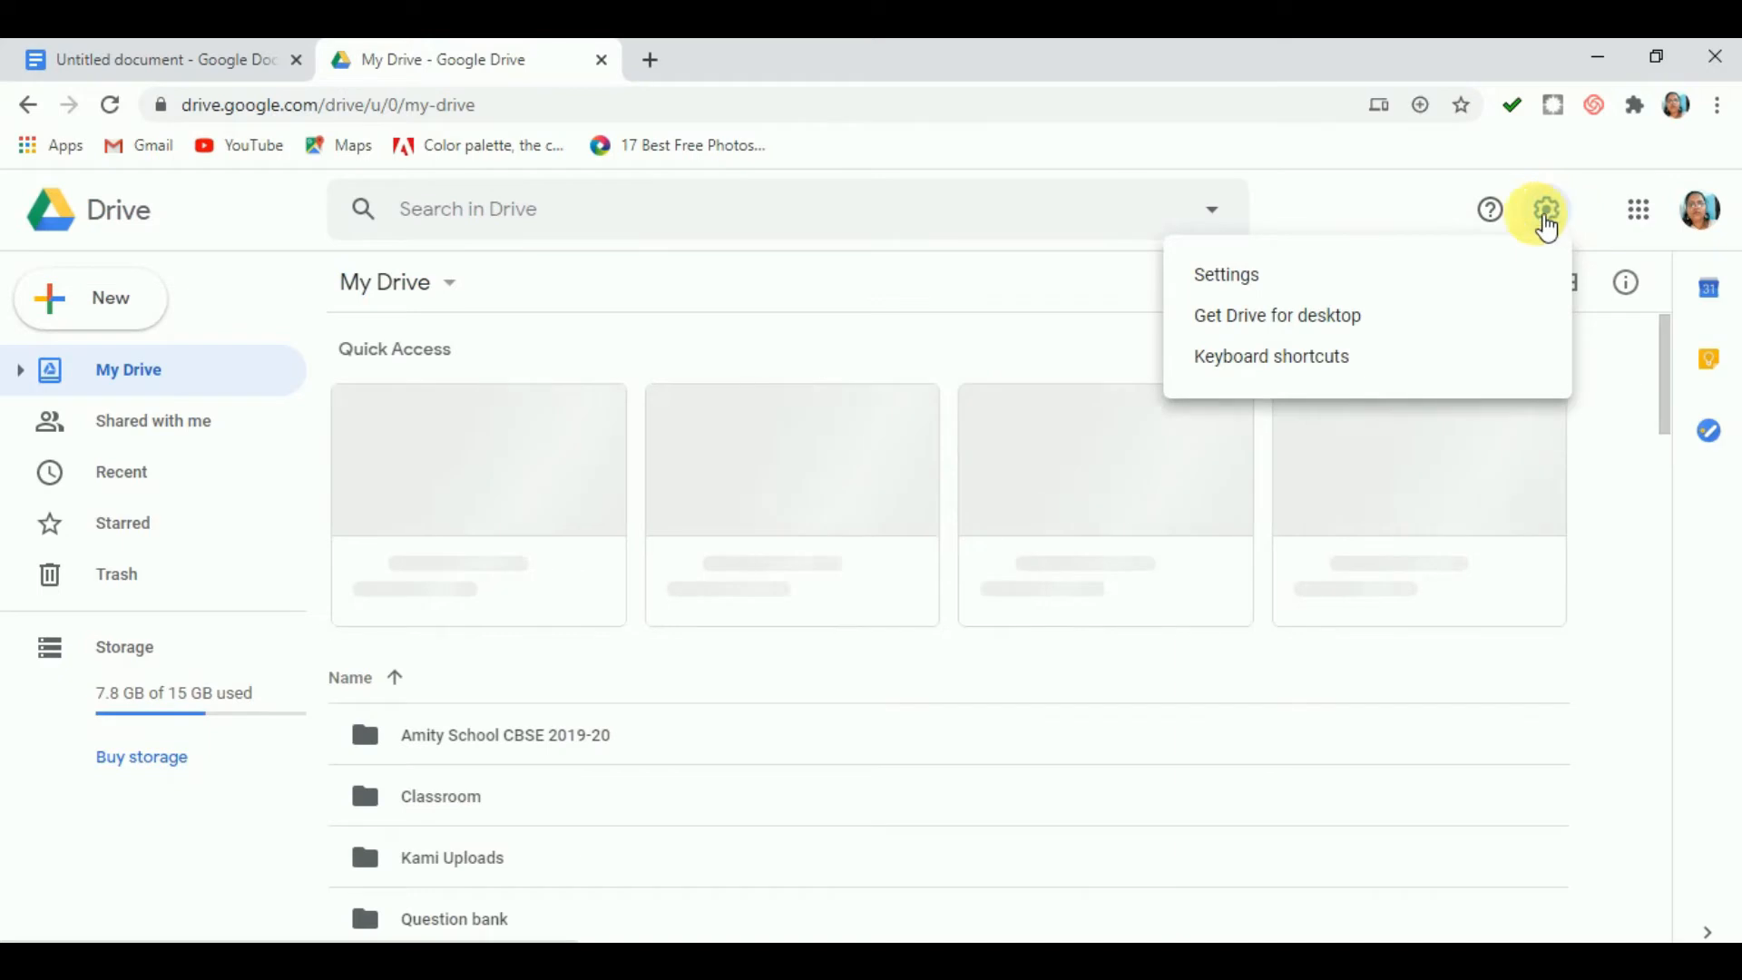
{"action": "left_click", "coordinate": [1348, 279]}
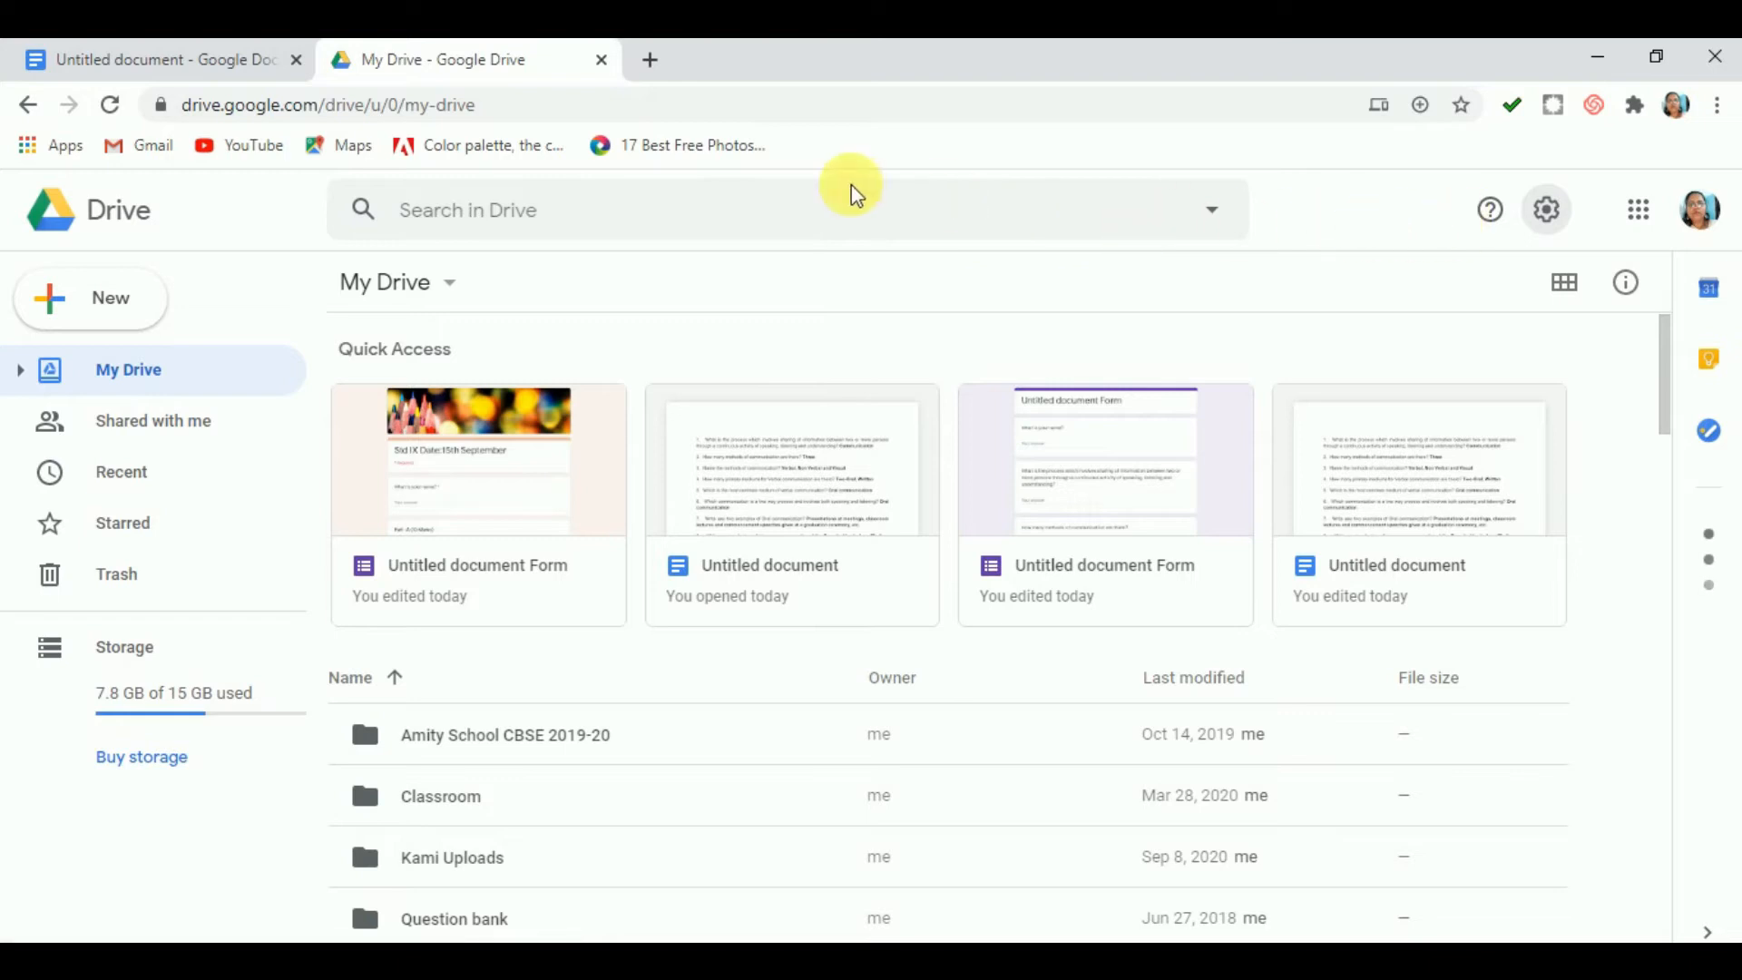
{"action": "left_click", "coordinate": [1550, 211]}
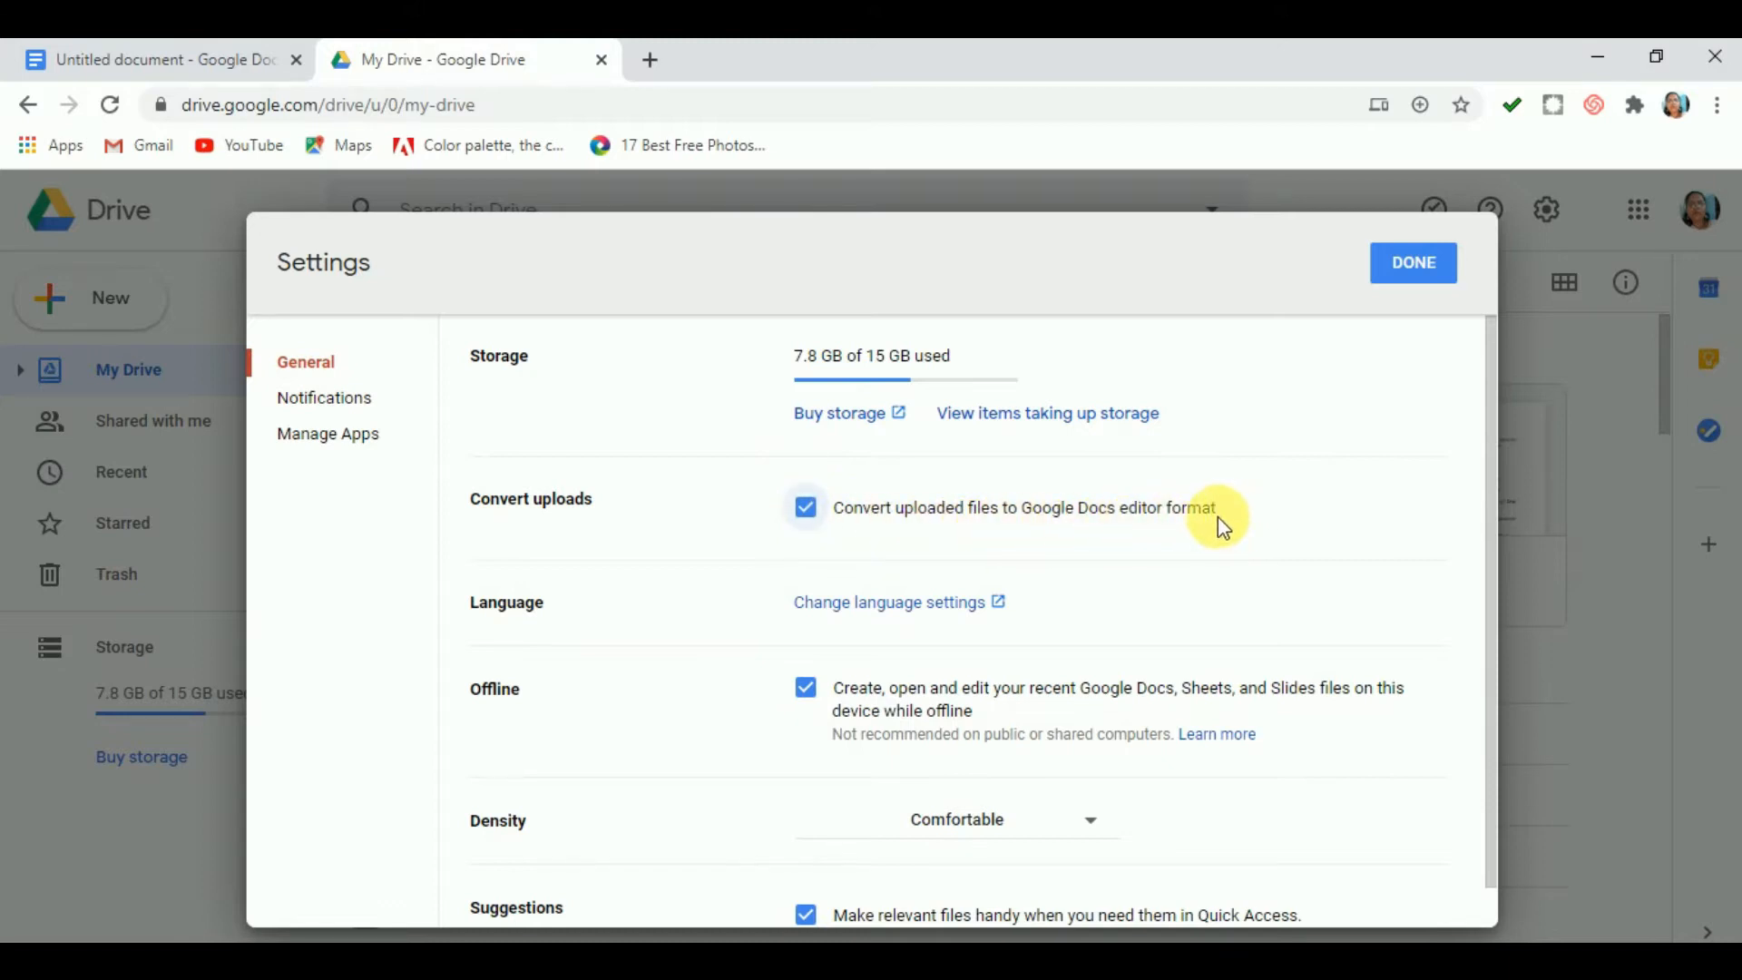
{"action": "left_click", "coordinate": [1409, 265]}
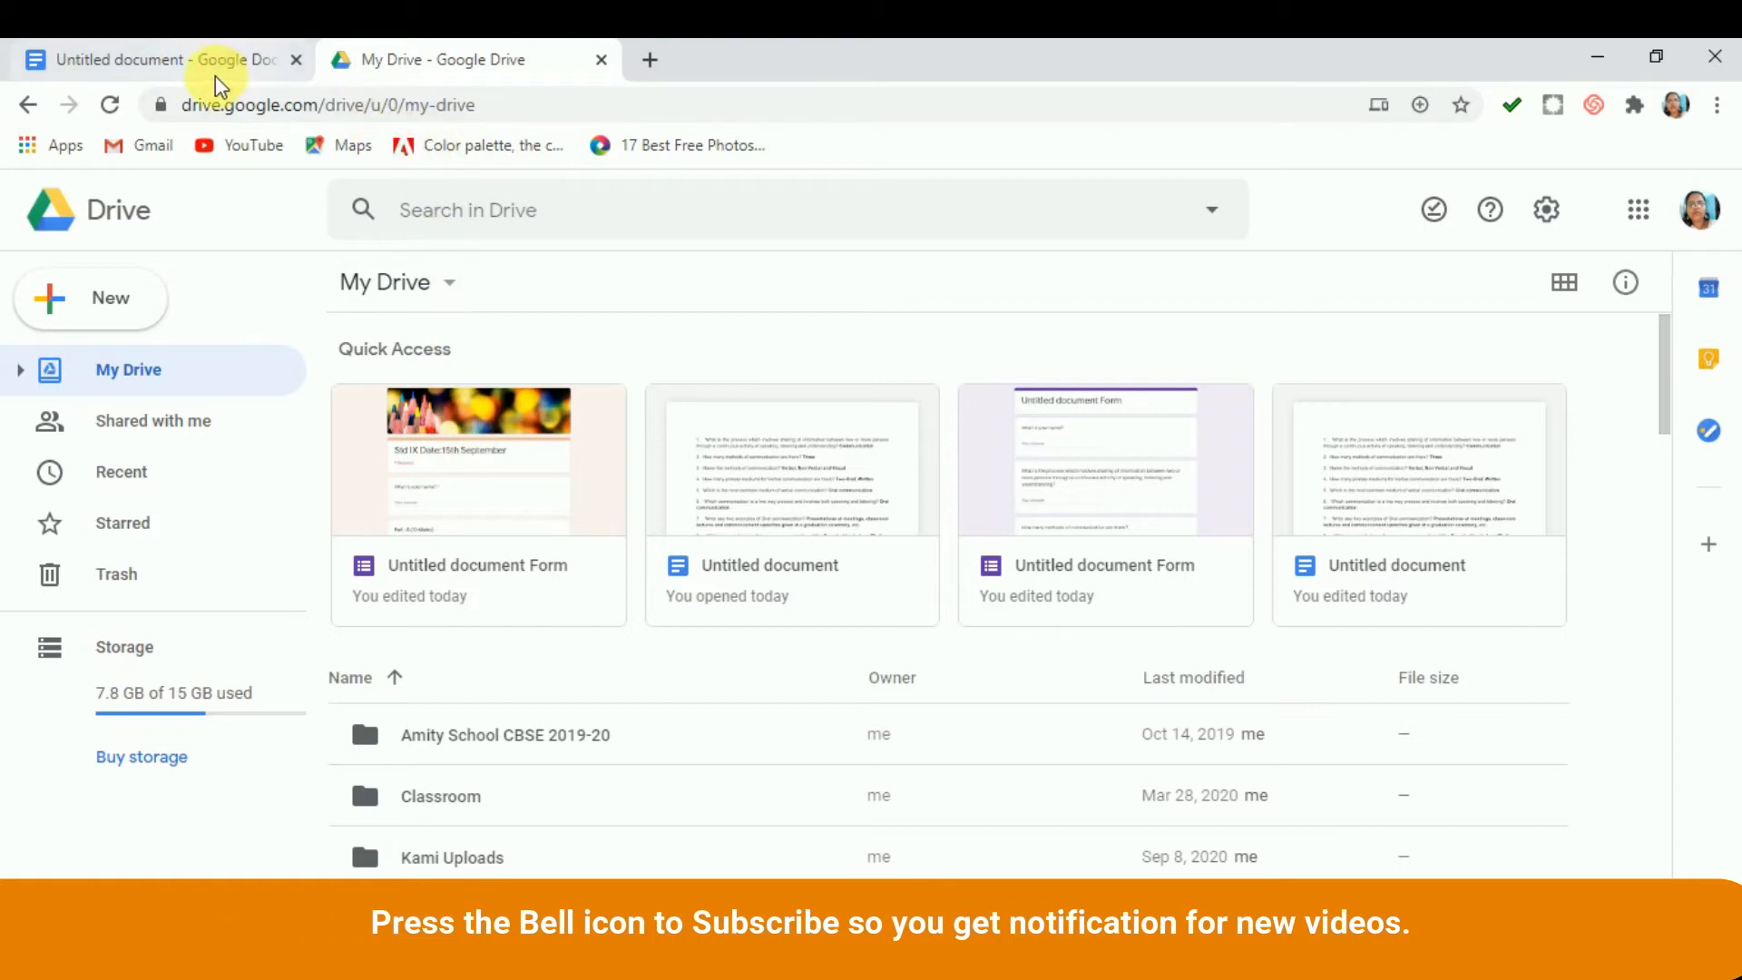
Copy all questions from the Word document "Viva for X" and paste them into the untitled Google Docs document.
{"action": "left_click", "coordinate": [186, 60]}
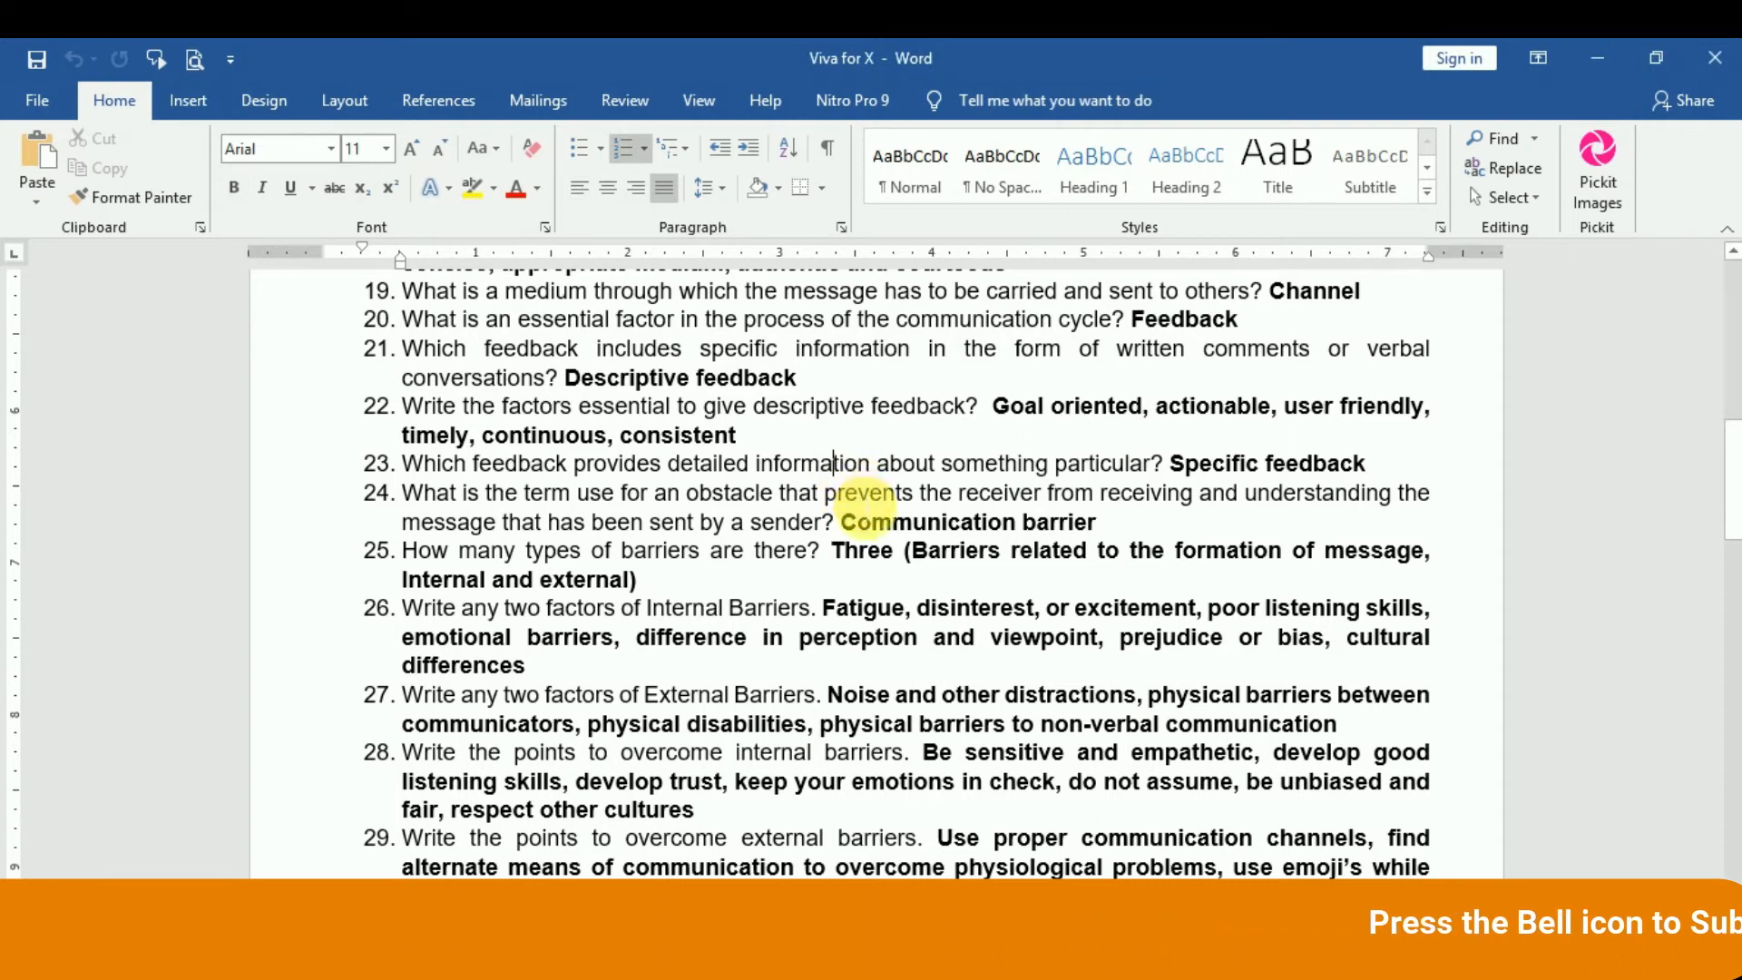
{"action": "key", "text": "ctrl+a"}
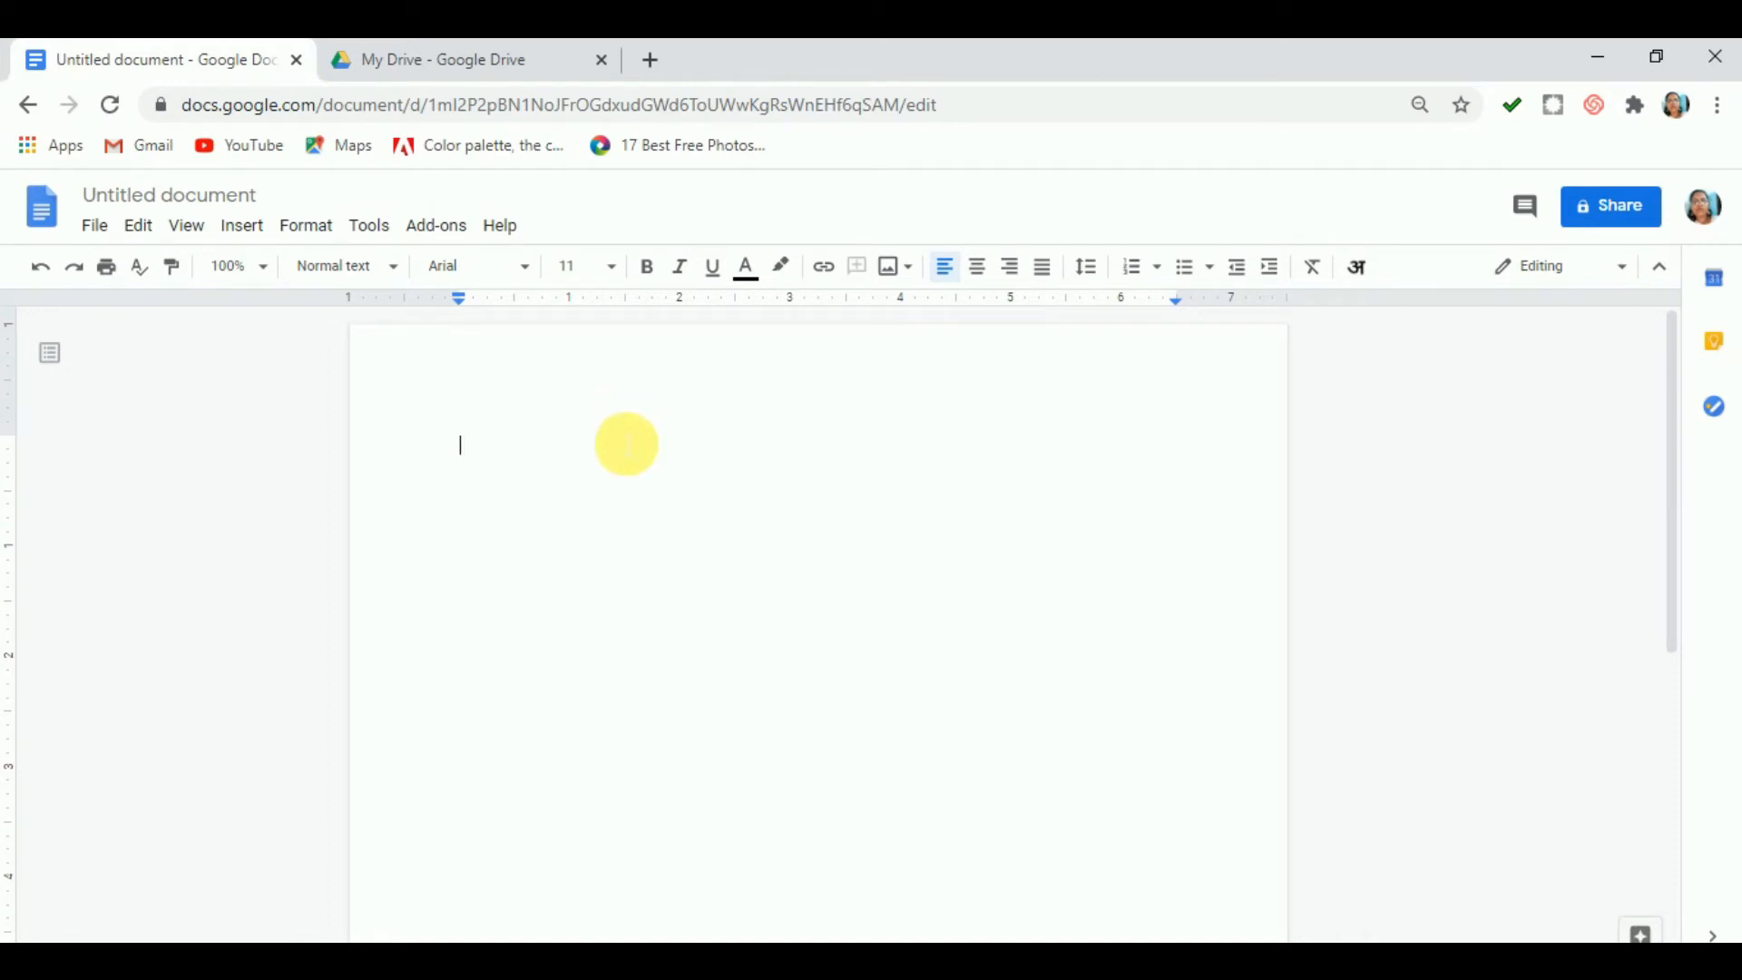
{"action": "key", "text": "ctrl+v"}
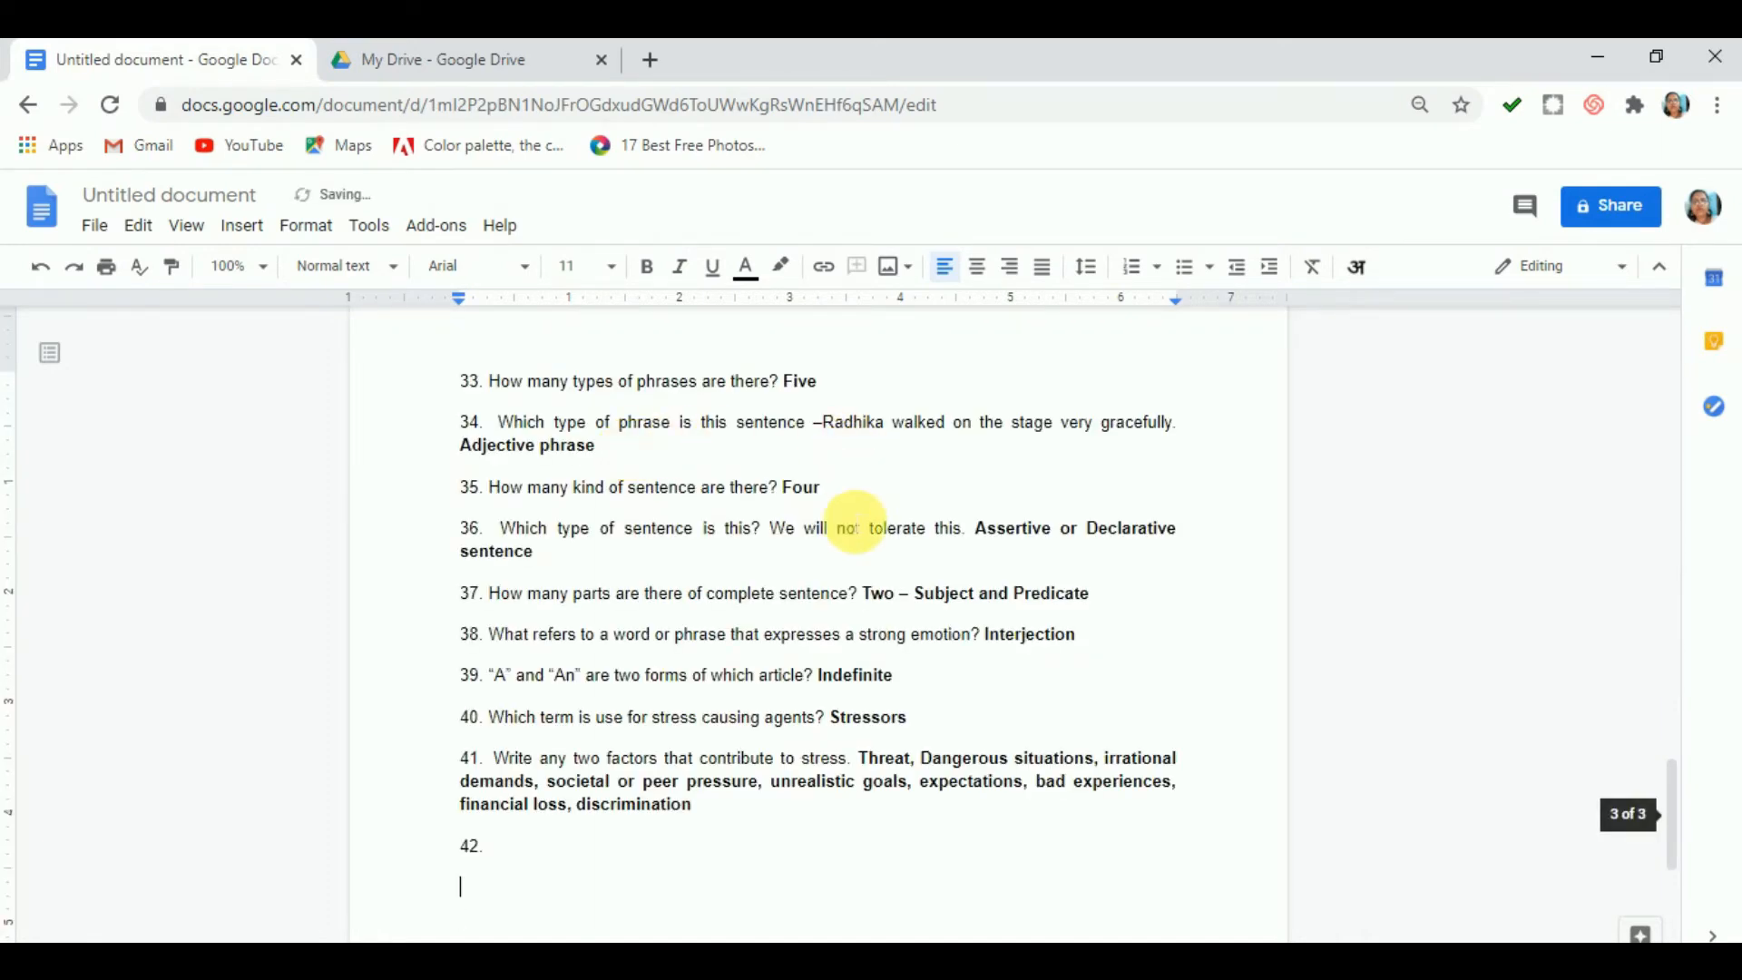
{"action": "scroll", "coordinate": [850, 525], "scroll_direction": "up", "scroll_amount": 10}
{"action": "scroll", "coordinate": [851, 525], "scroll_direction": "up", "scroll_amount": 15}
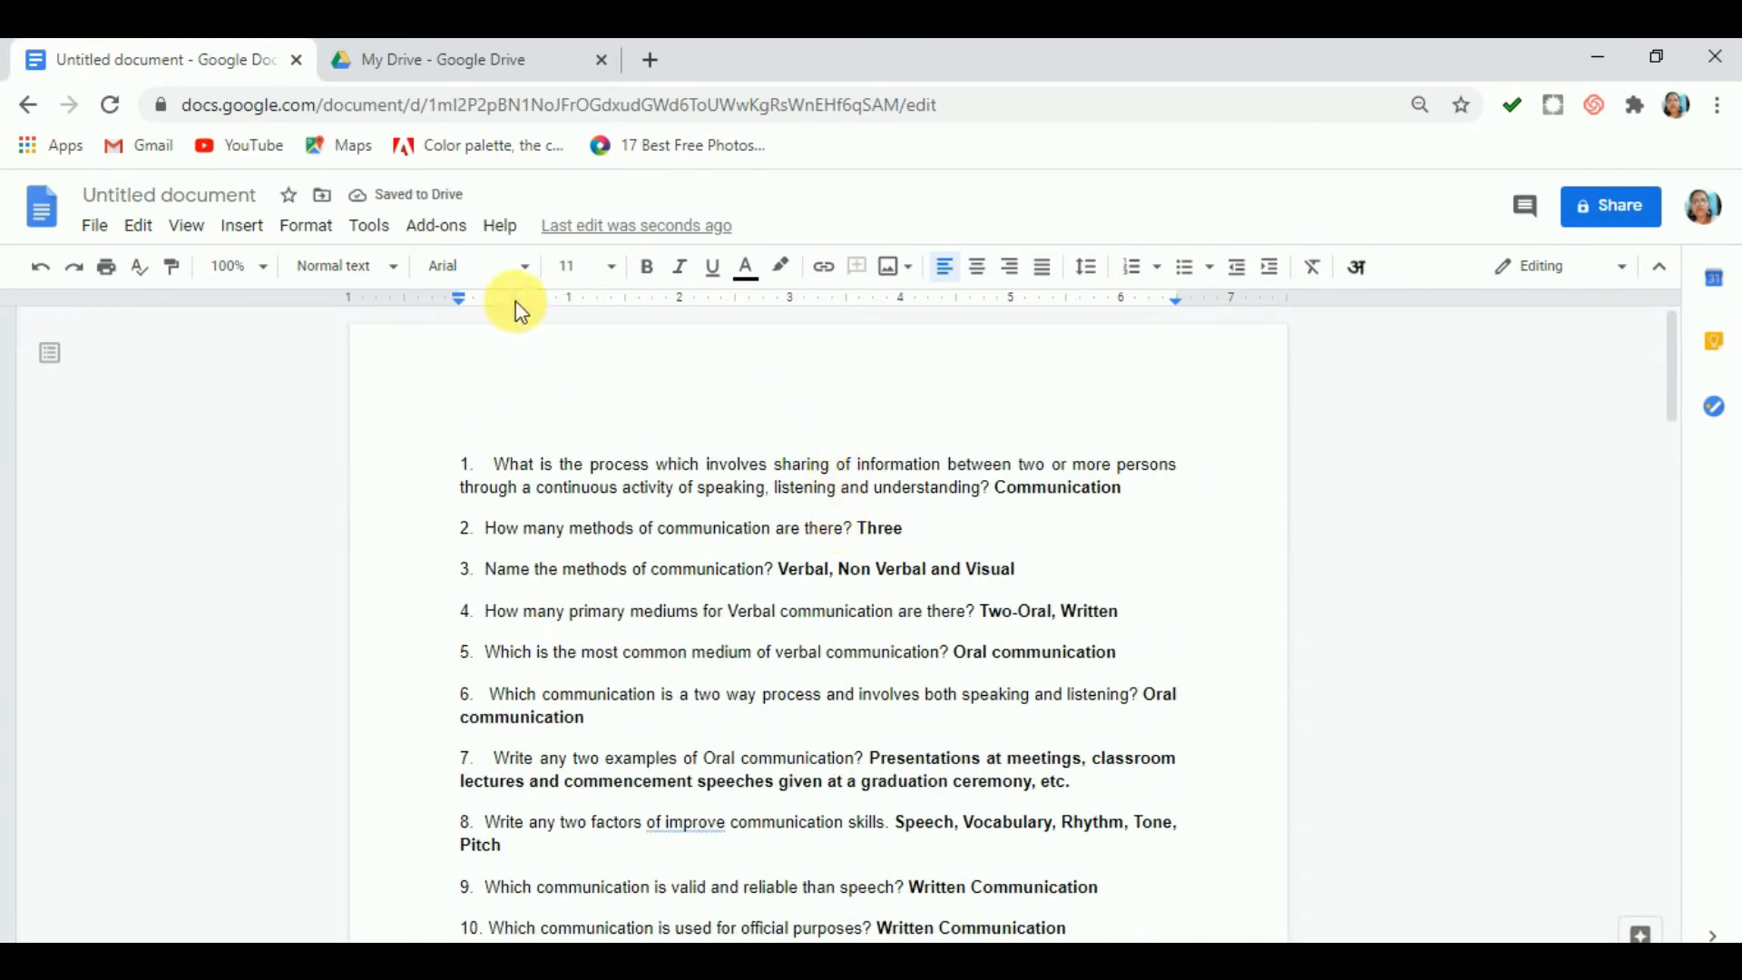
Find the Doc To Form add-on in the G Suite Marketplace and open its details.
{"action": "left_click", "coordinate": [437, 226]}
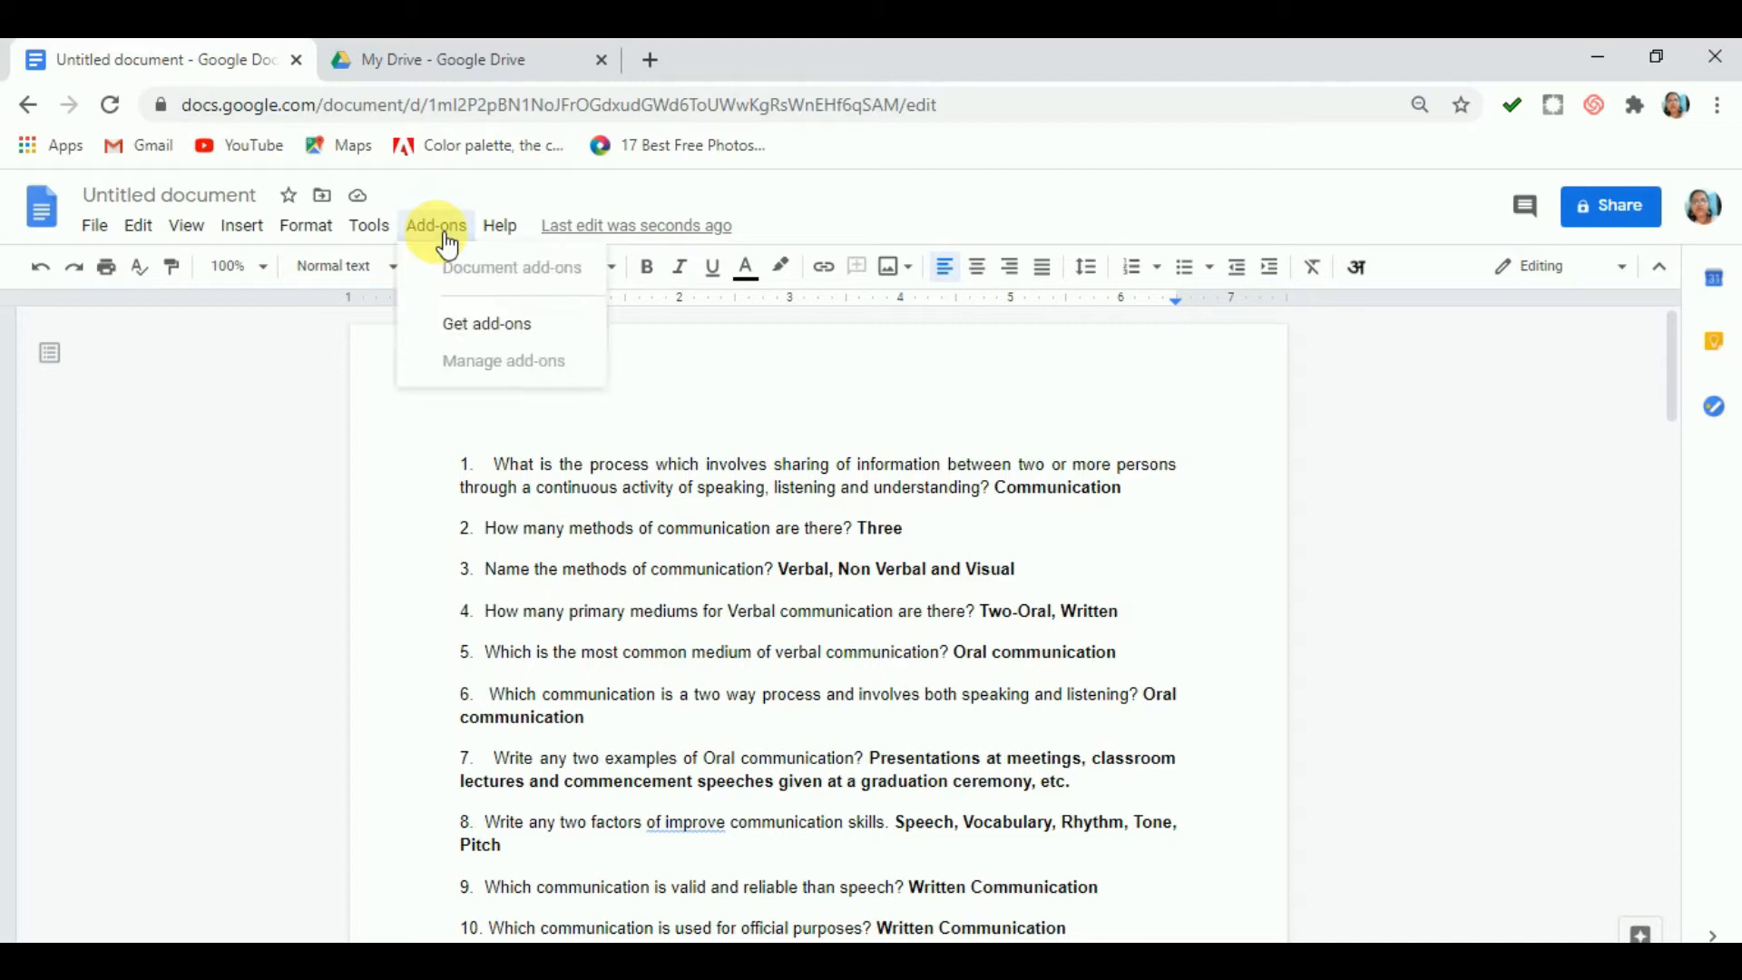
{"action": "left_click", "coordinate": [467, 327]}
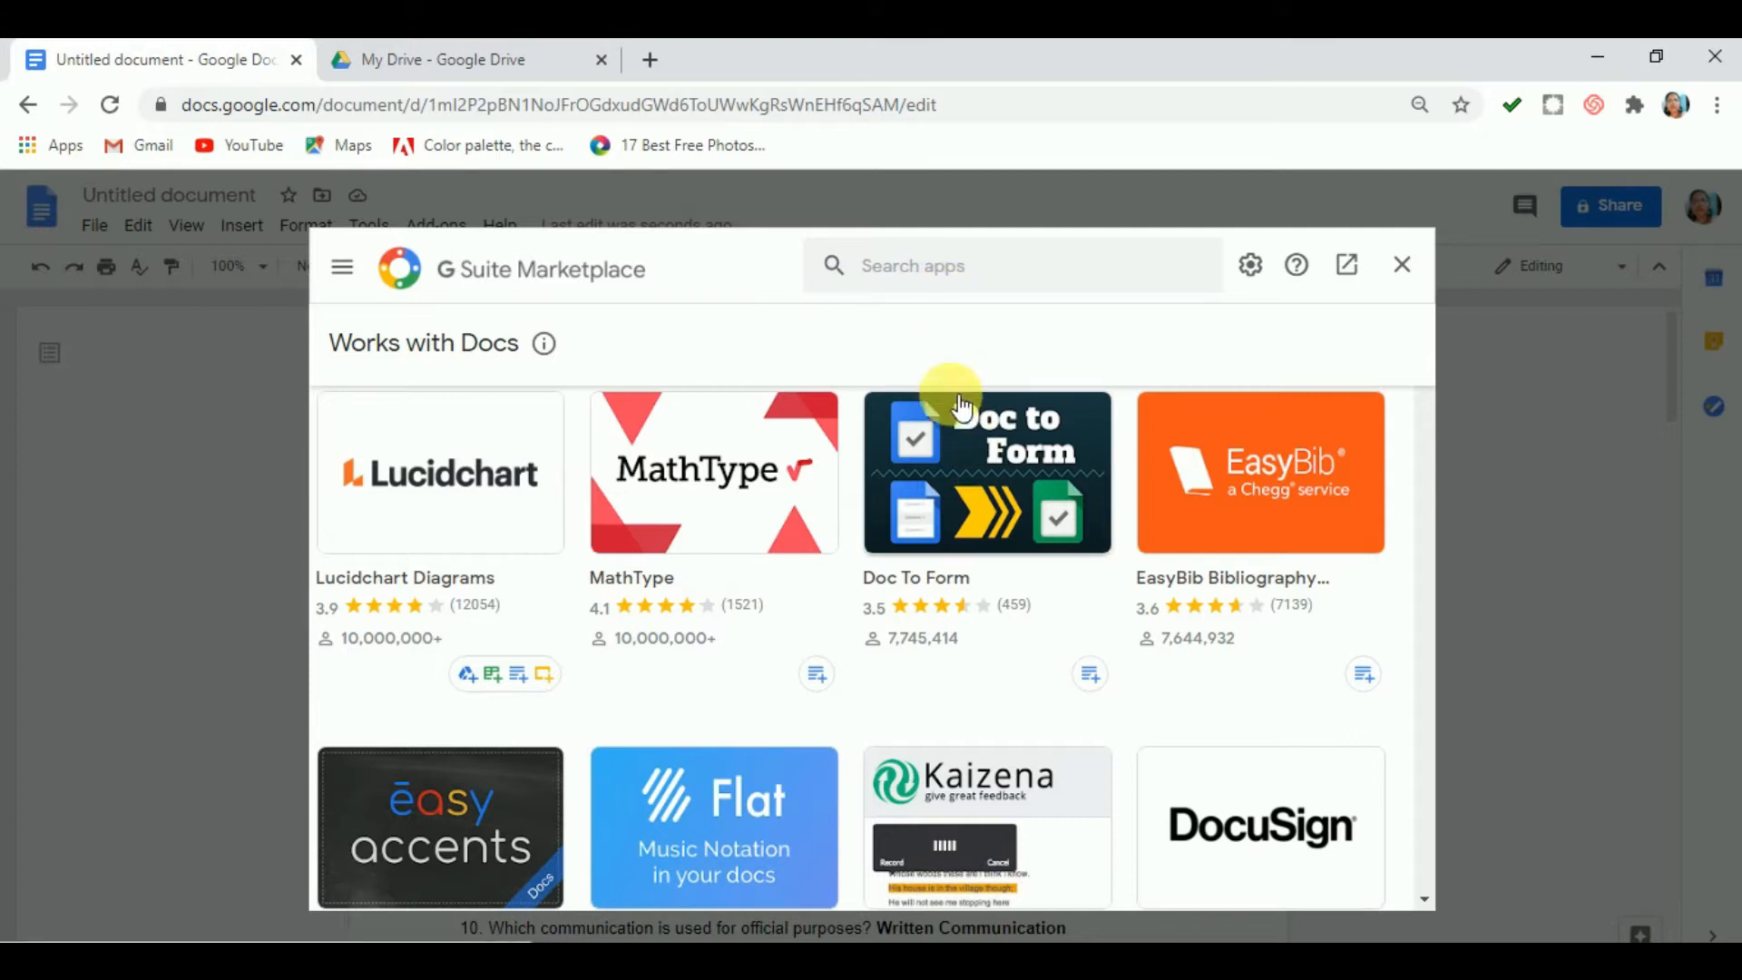
{"action": "left_click", "coordinate": [923, 268]}
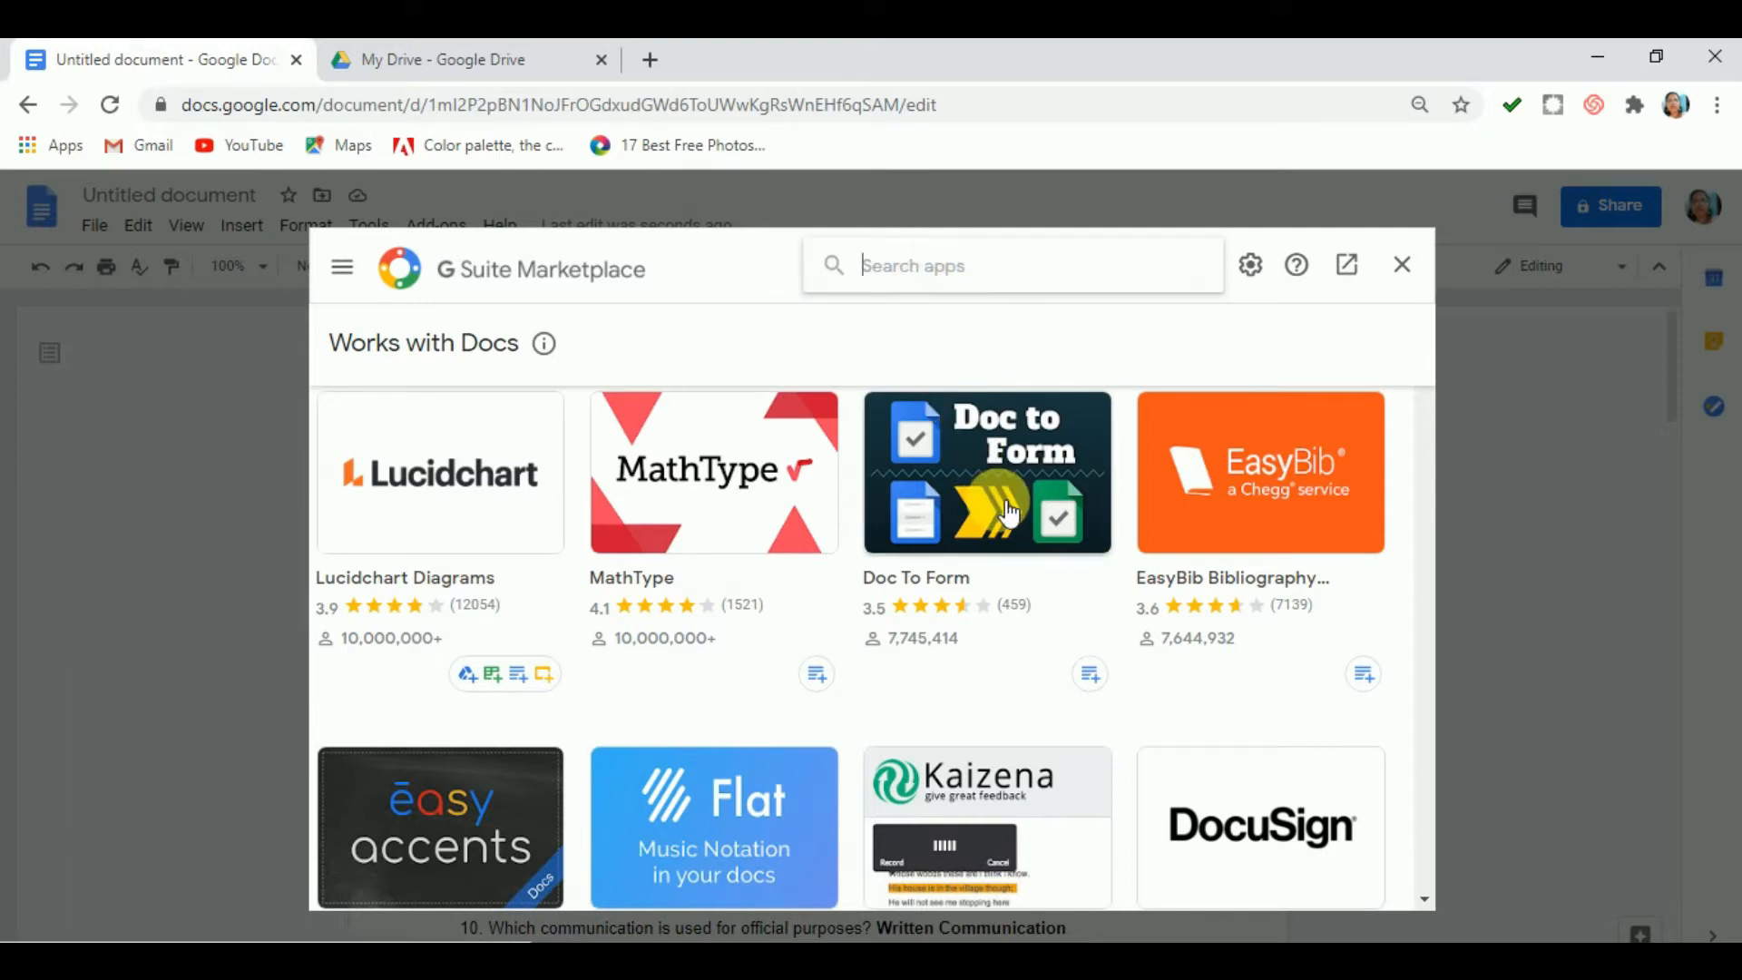
{"action": "left_click", "coordinate": [971, 434]}
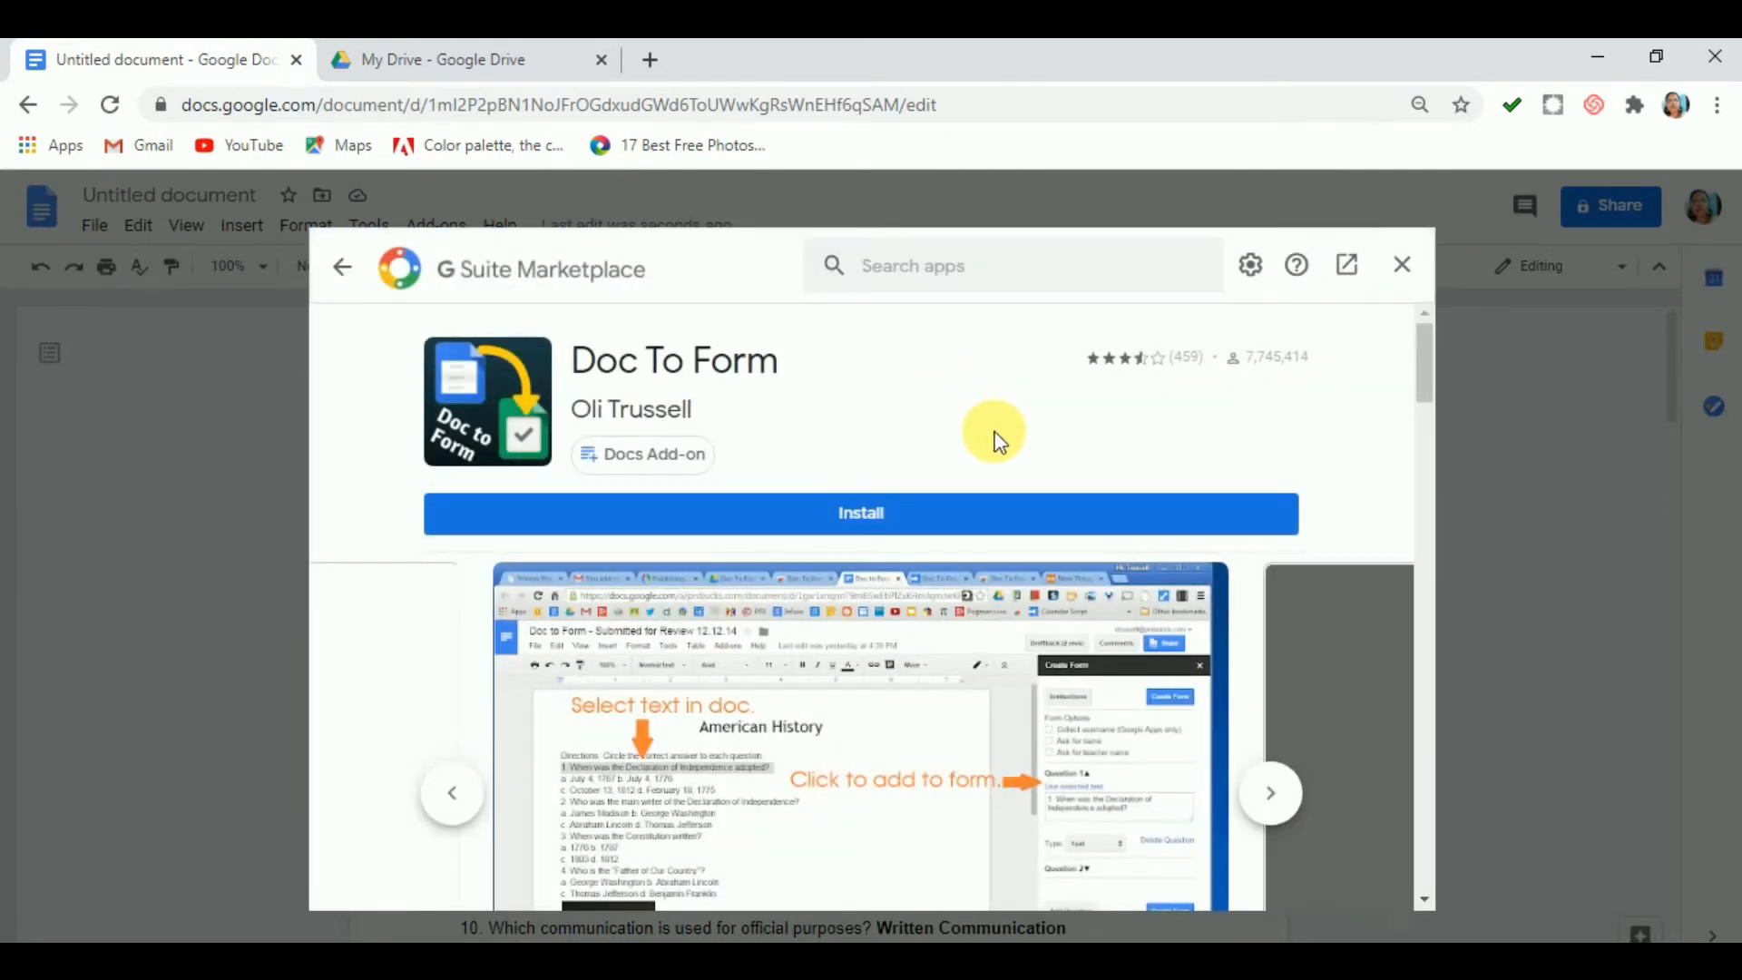
Install the Doc To Form add-on, allow it access to the Google account, and close the Marketplace.
{"action": "left_click", "coordinate": [880, 526]}
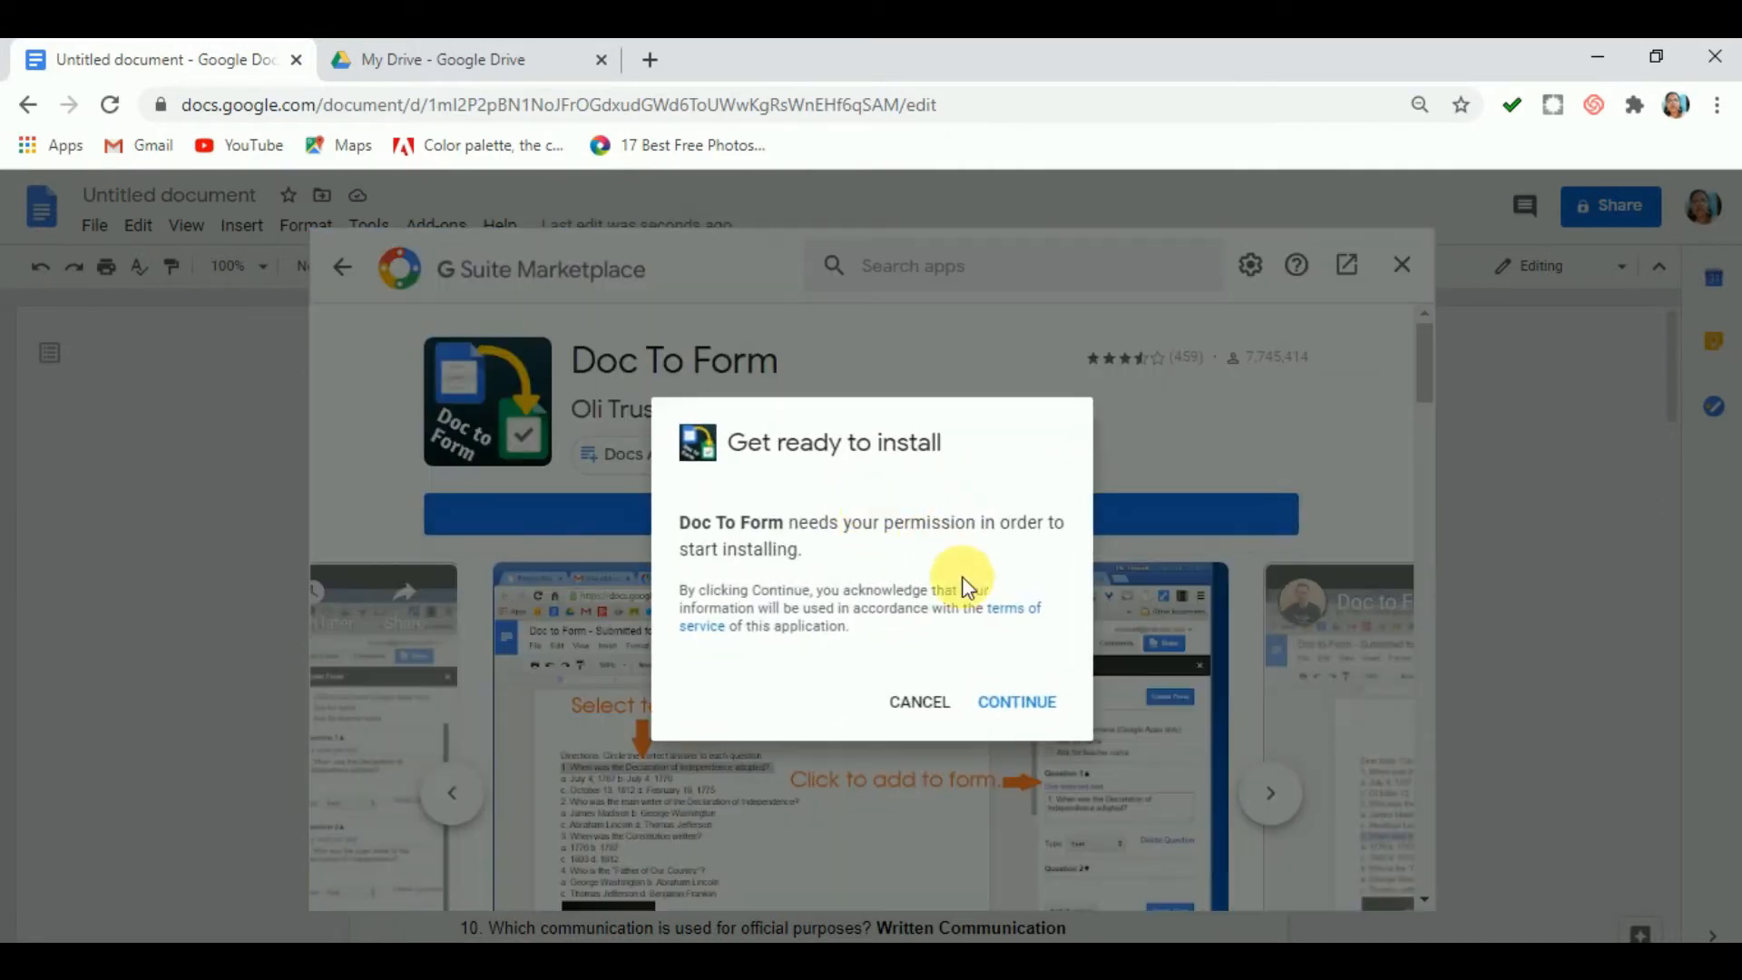
{"action": "left_click", "coordinate": [1022, 708]}
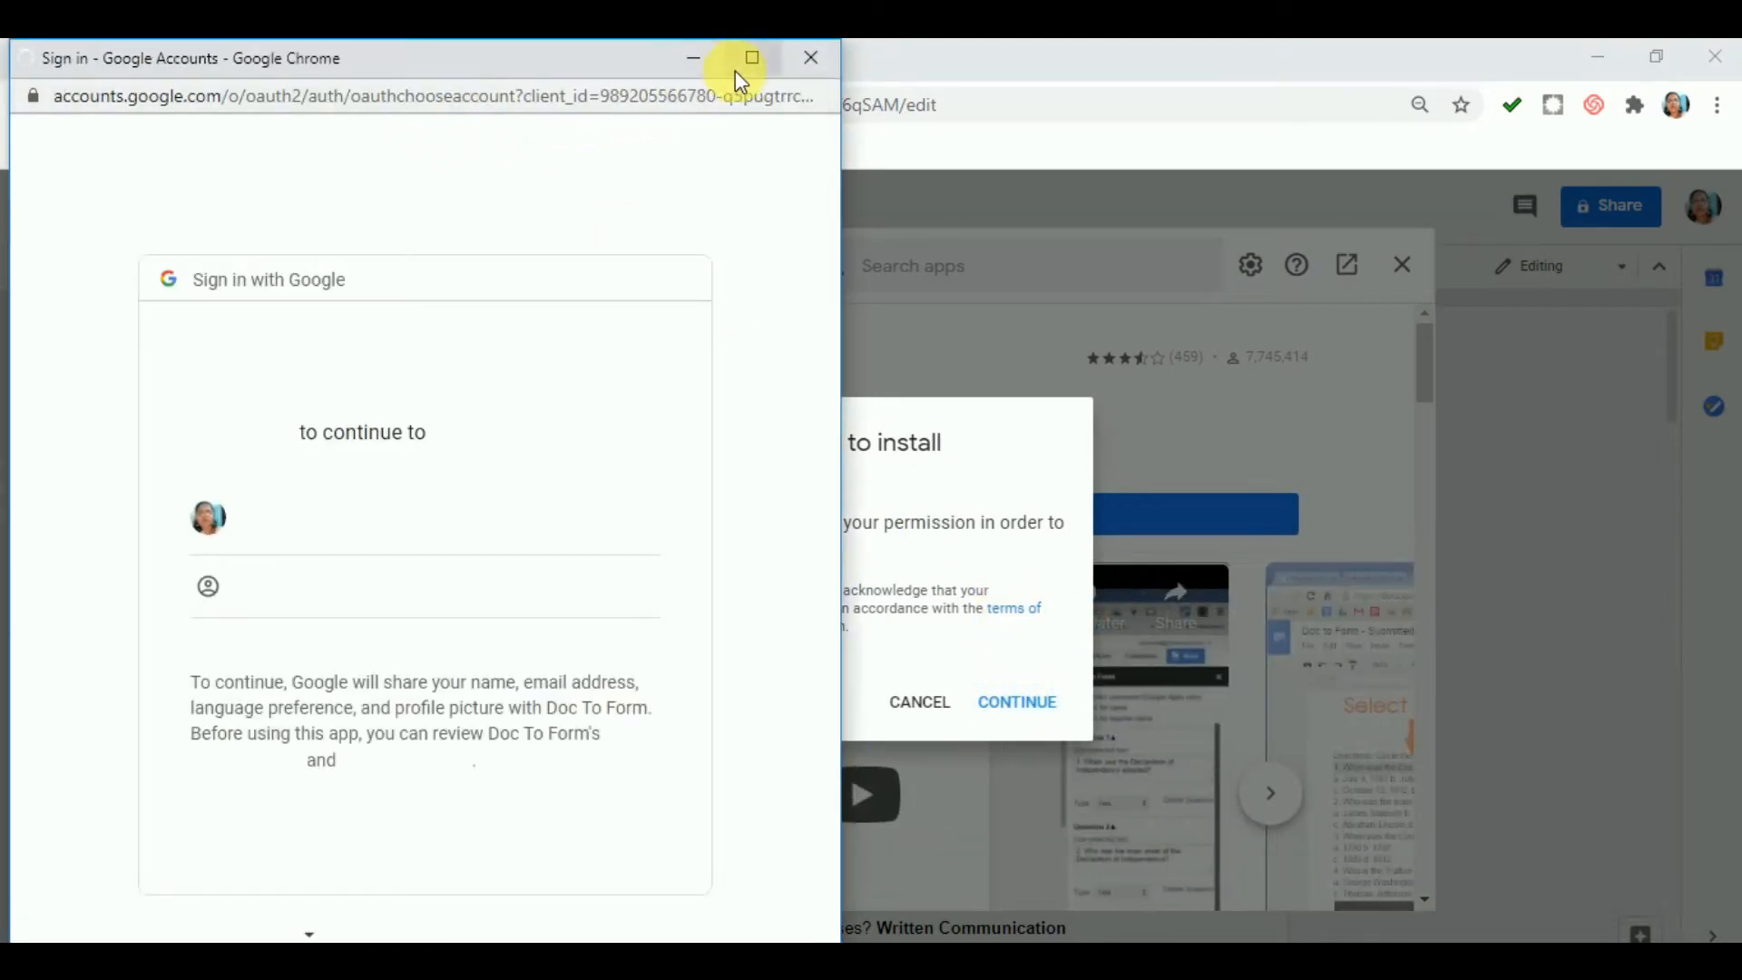
{"action": "left_click", "coordinate": [372, 504]}
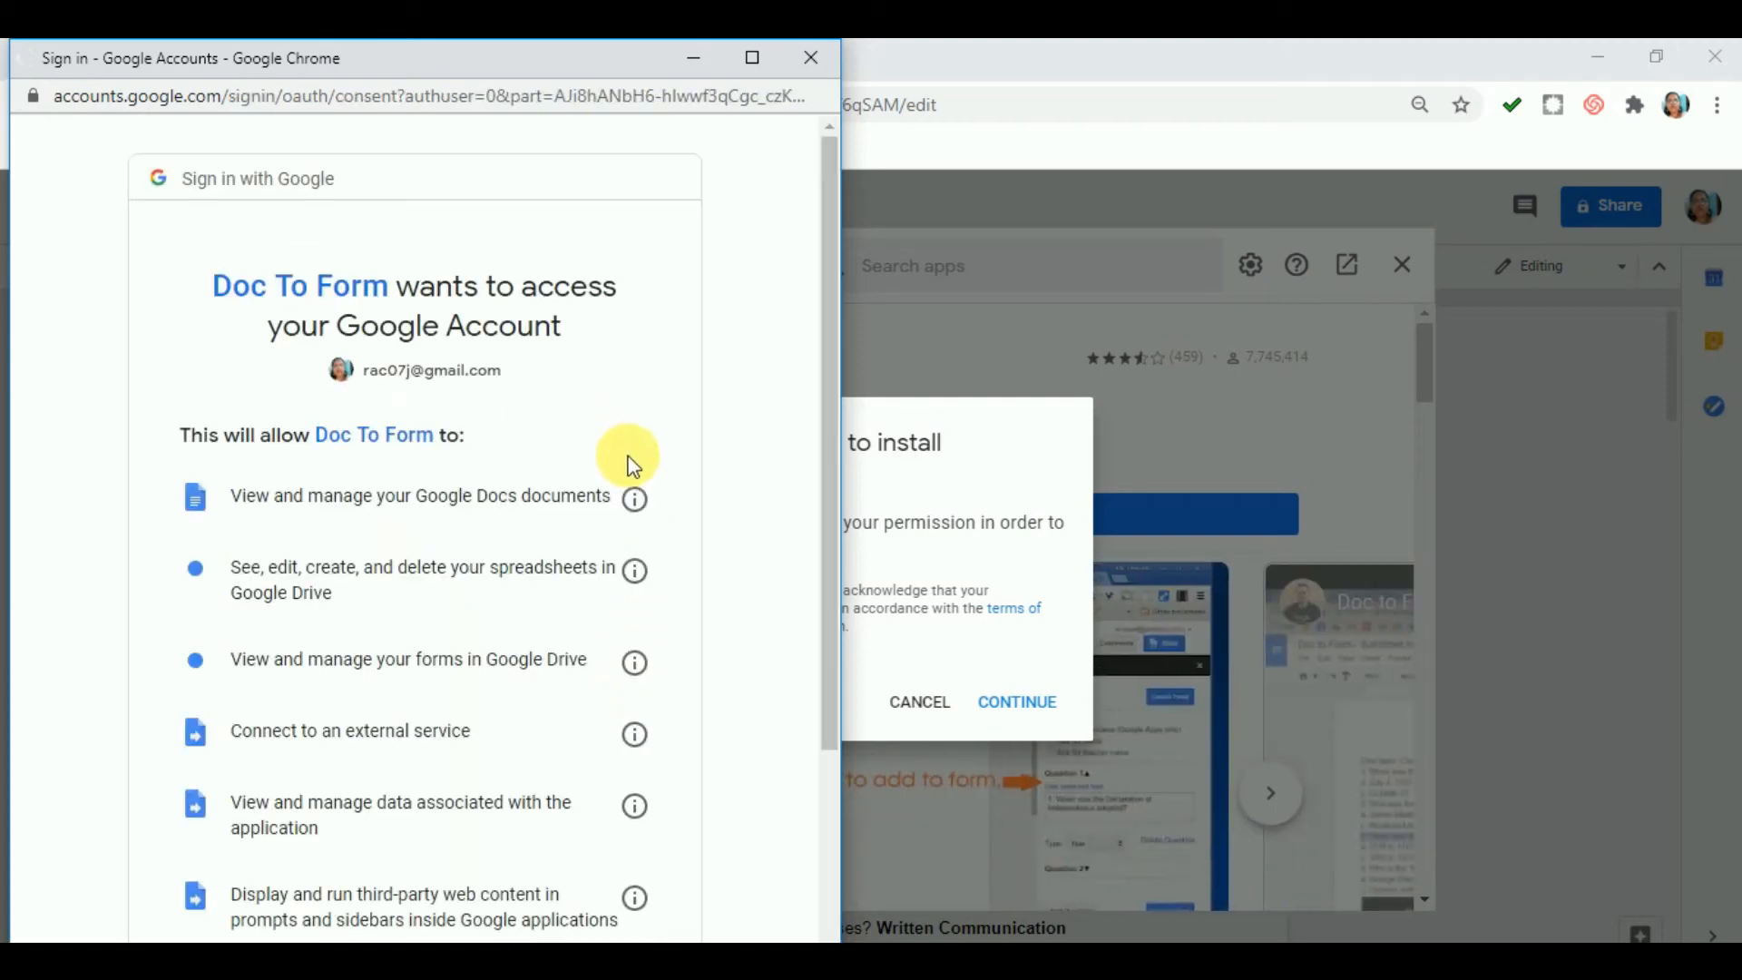
{"action": "scroll", "coordinate": [599, 535], "scroll_direction": "down", "scroll_amount": 5}
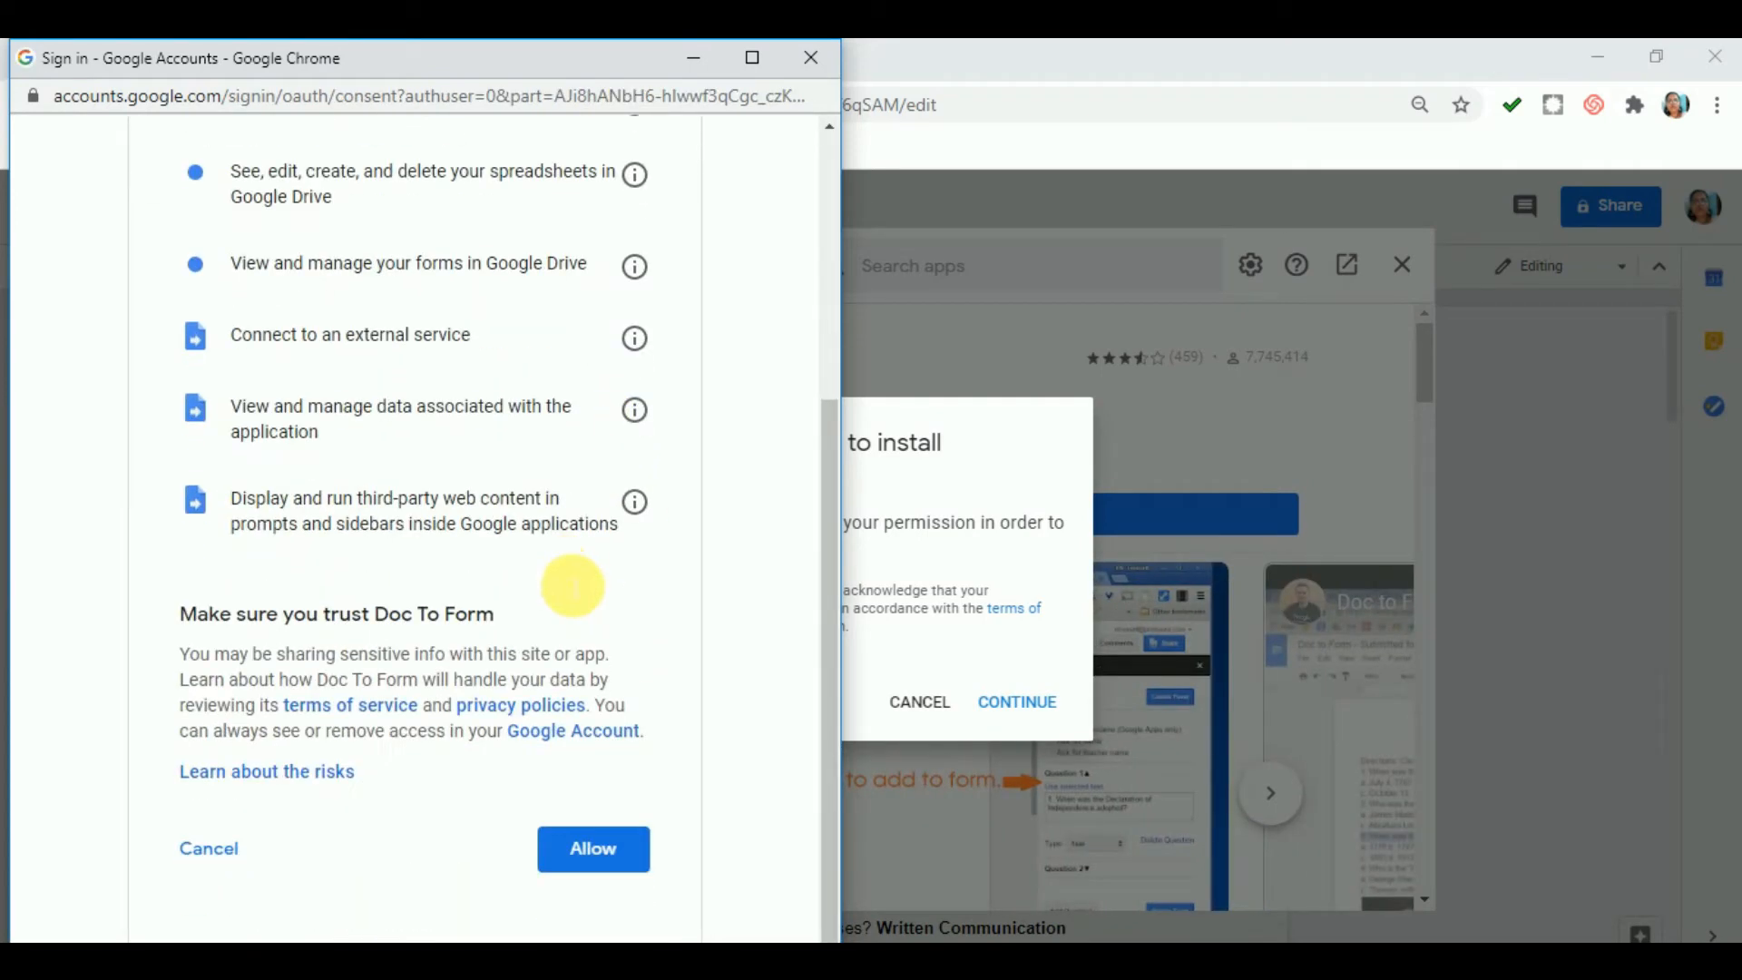
{"action": "left_click", "coordinate": [588, 850]}
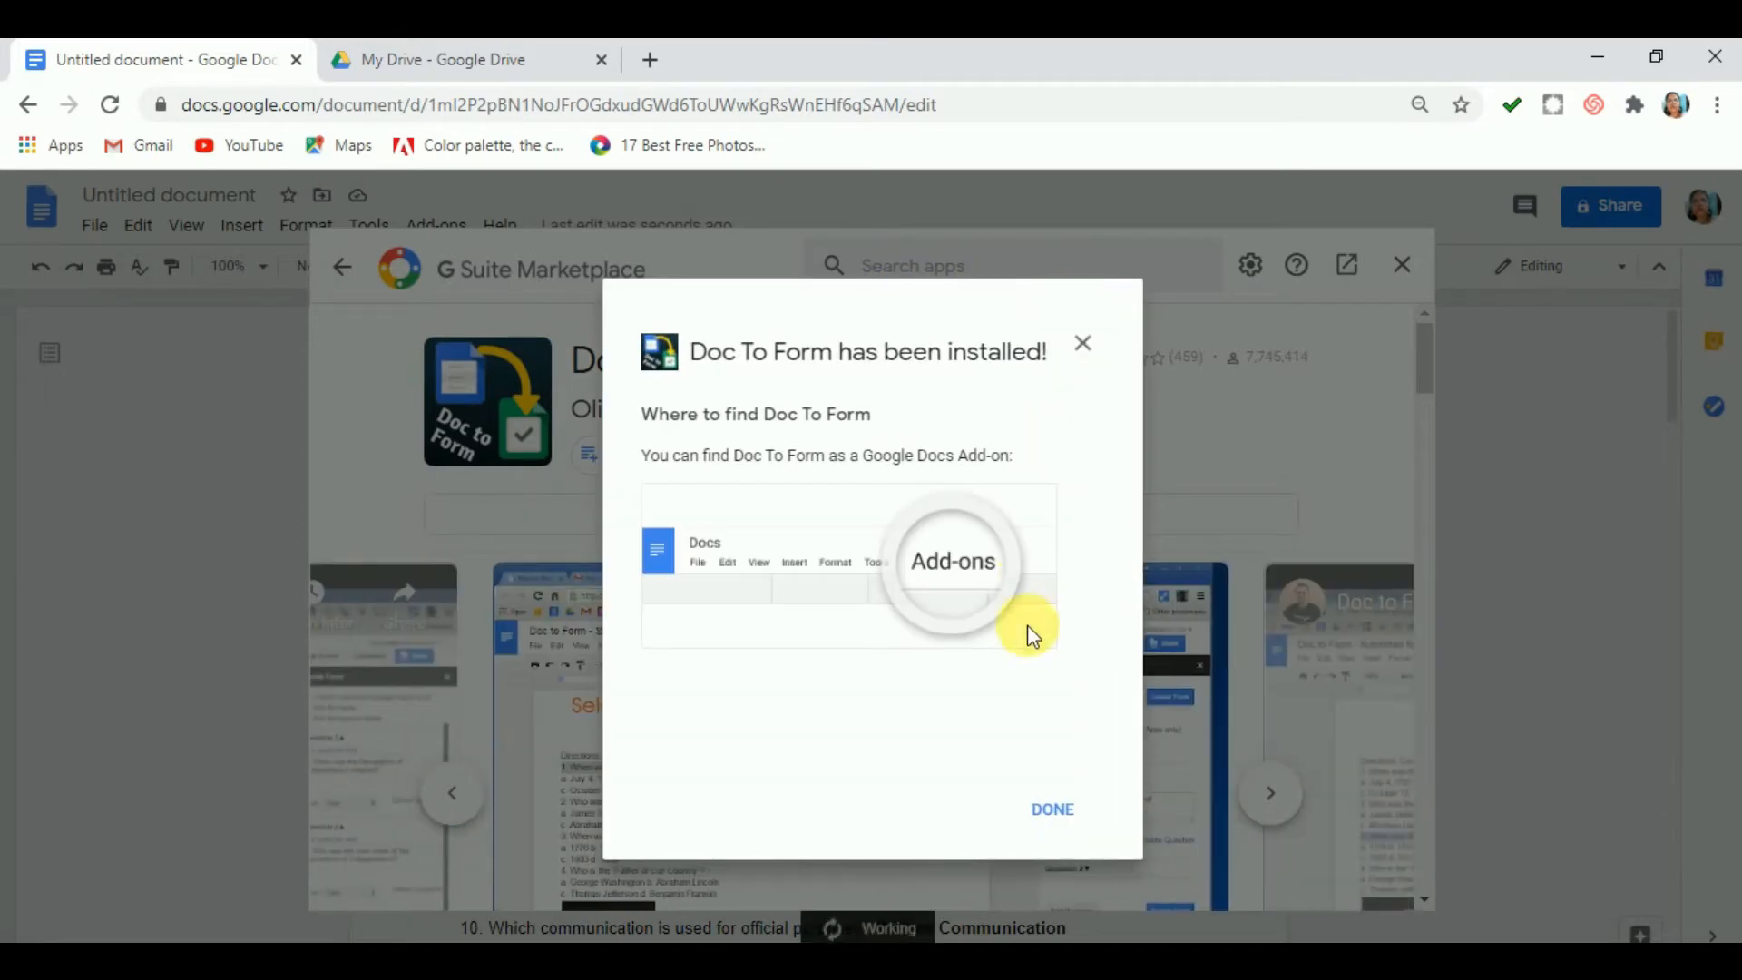
{"action": "left_click", "coordinate": [1064, 817]}
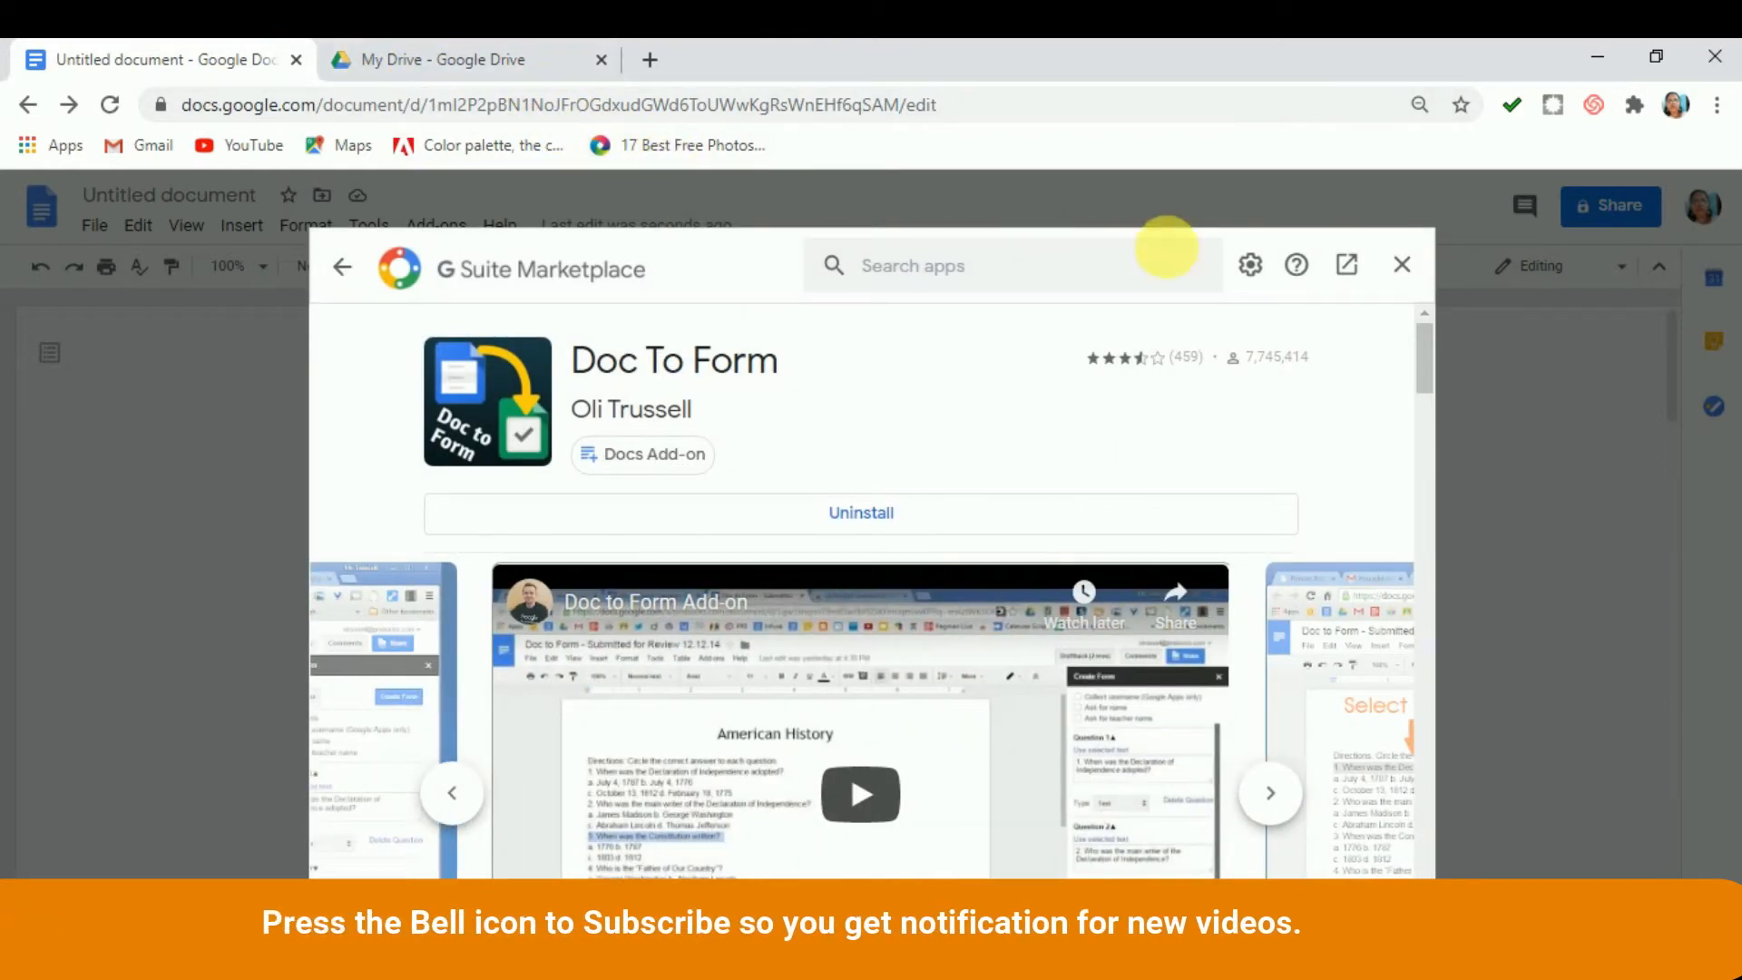
{"action": "left_click", "coordinate": [1402, 272]}
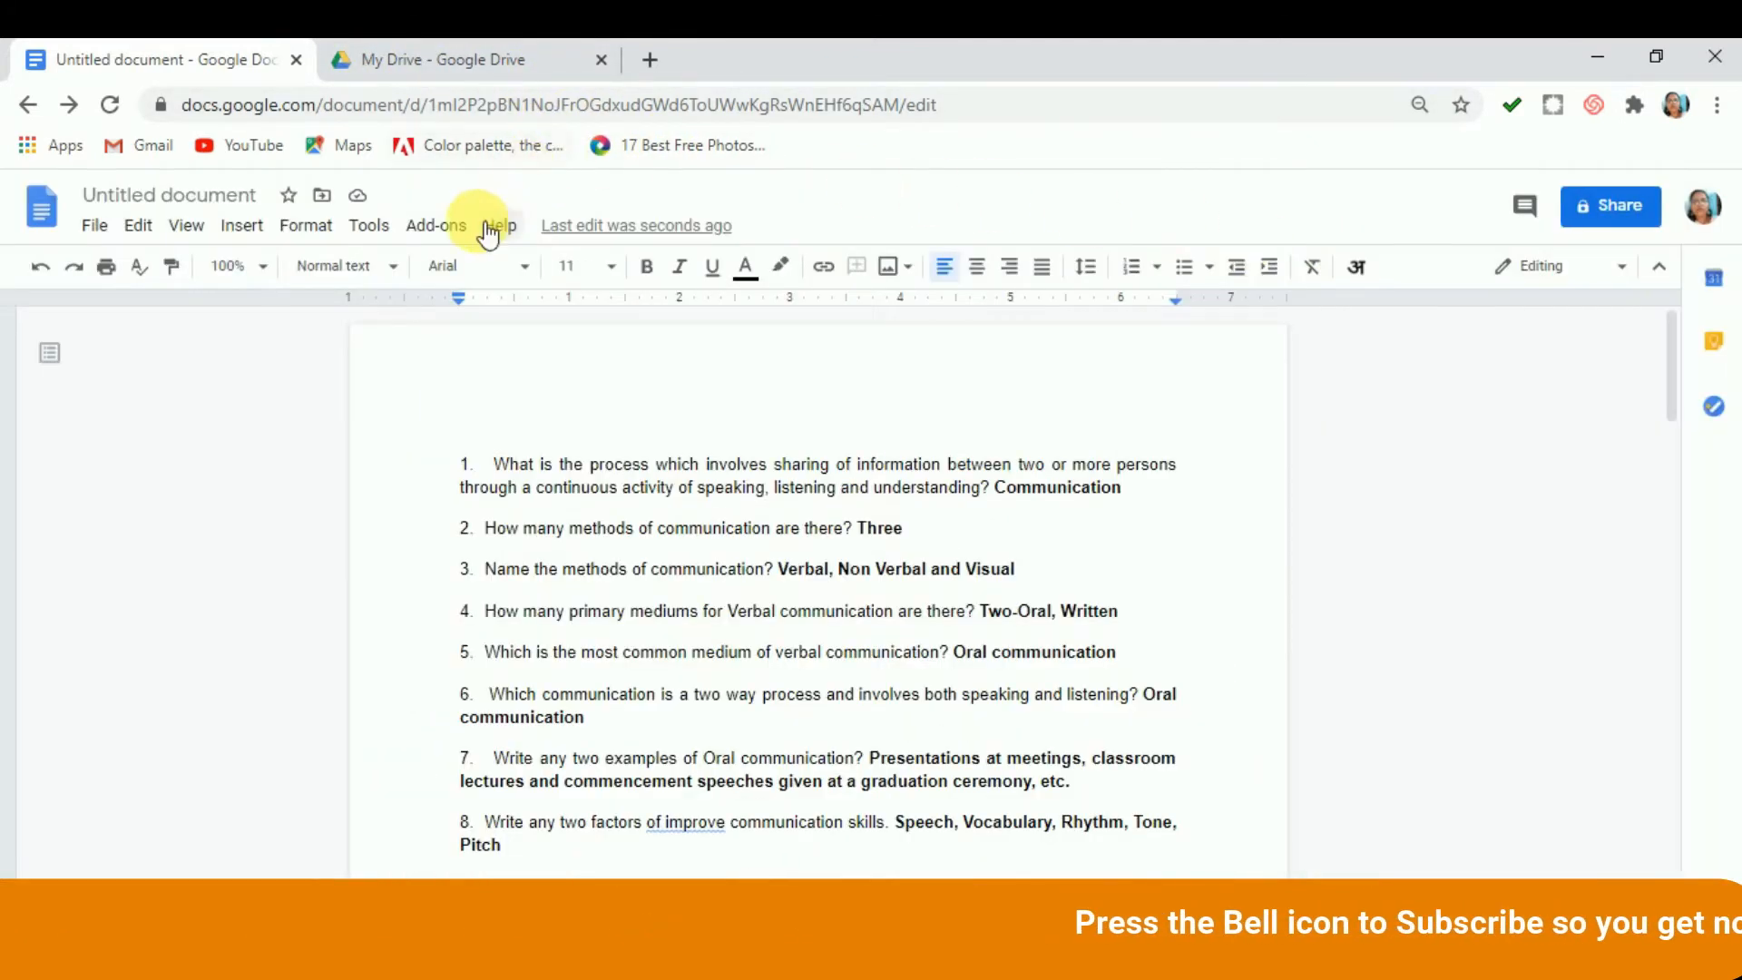
Start Create Form from Doc with the Doc To Form add-on, using the Ask for name option.
{"action": "left_click", "coordinate": [453, 229]}
{"action": "mouse_move", "coordinate": [490, 347]}
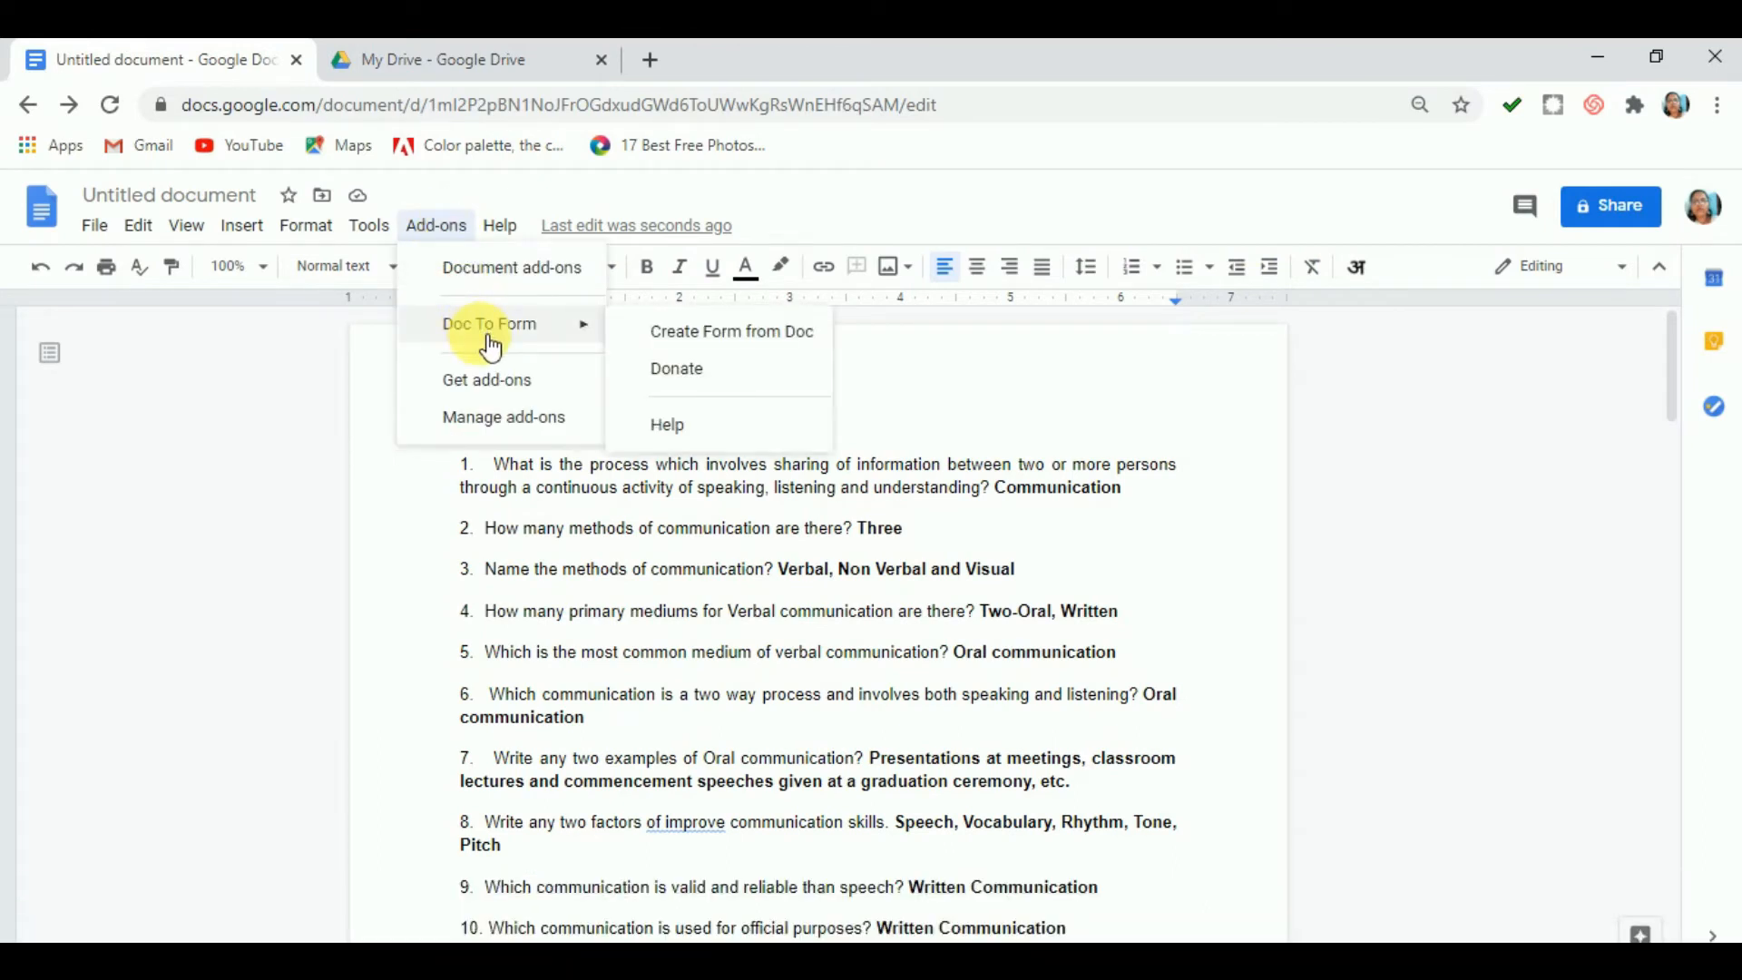
{"action": "left_click", "coordinate": [709, 335]}
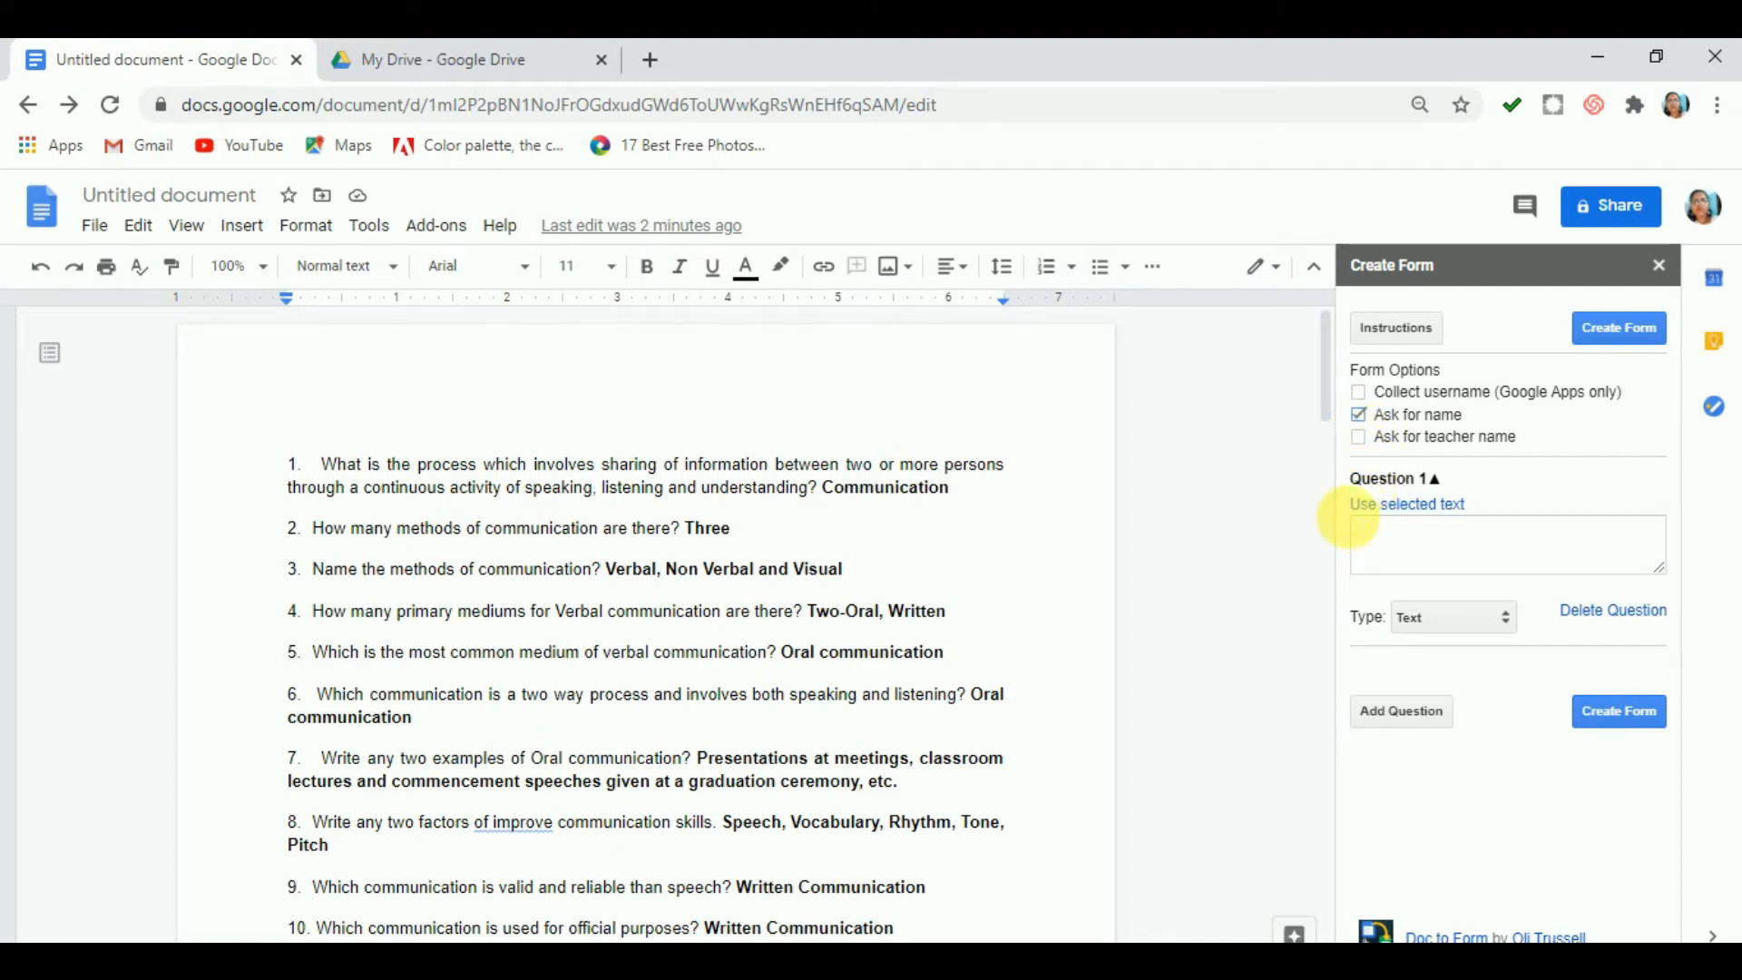
Fill the form's Question 1 with the document's first question, "What is the process" through "understanding?", excluding its answer.
{"action": "left_click", "coordinate": [1402, 548]}
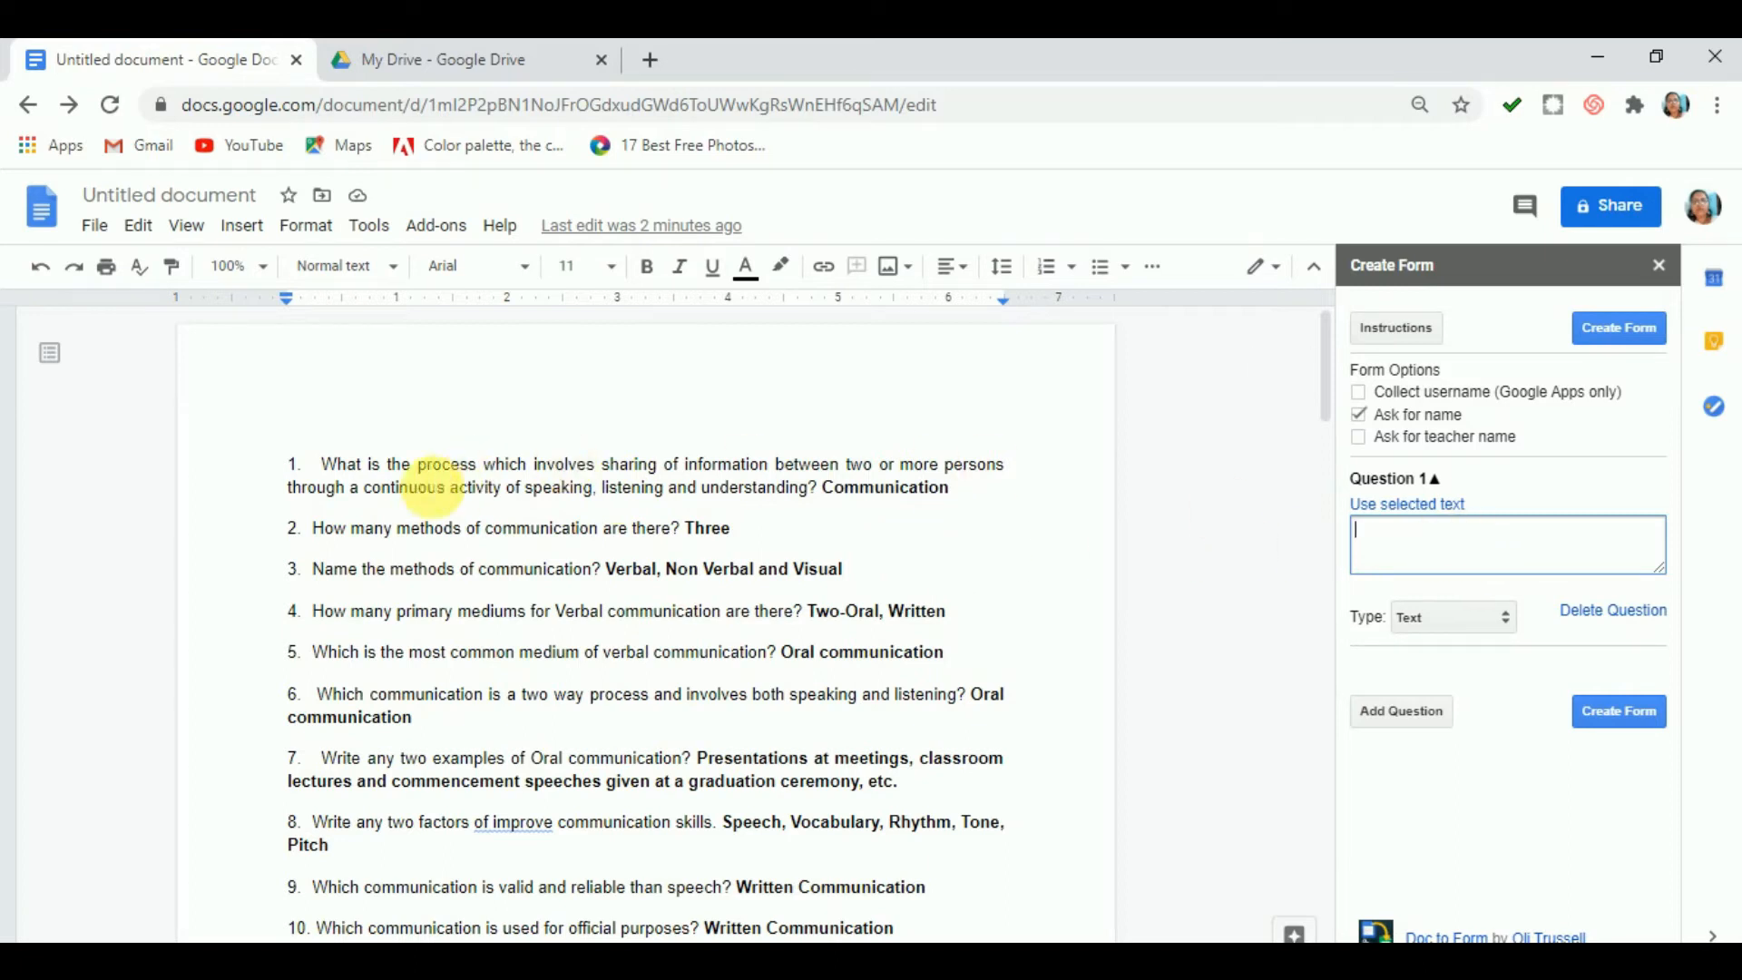
{"action": "left_click_drag", "start_coordinate": [322, 465], "coordinate": [830, 501]}
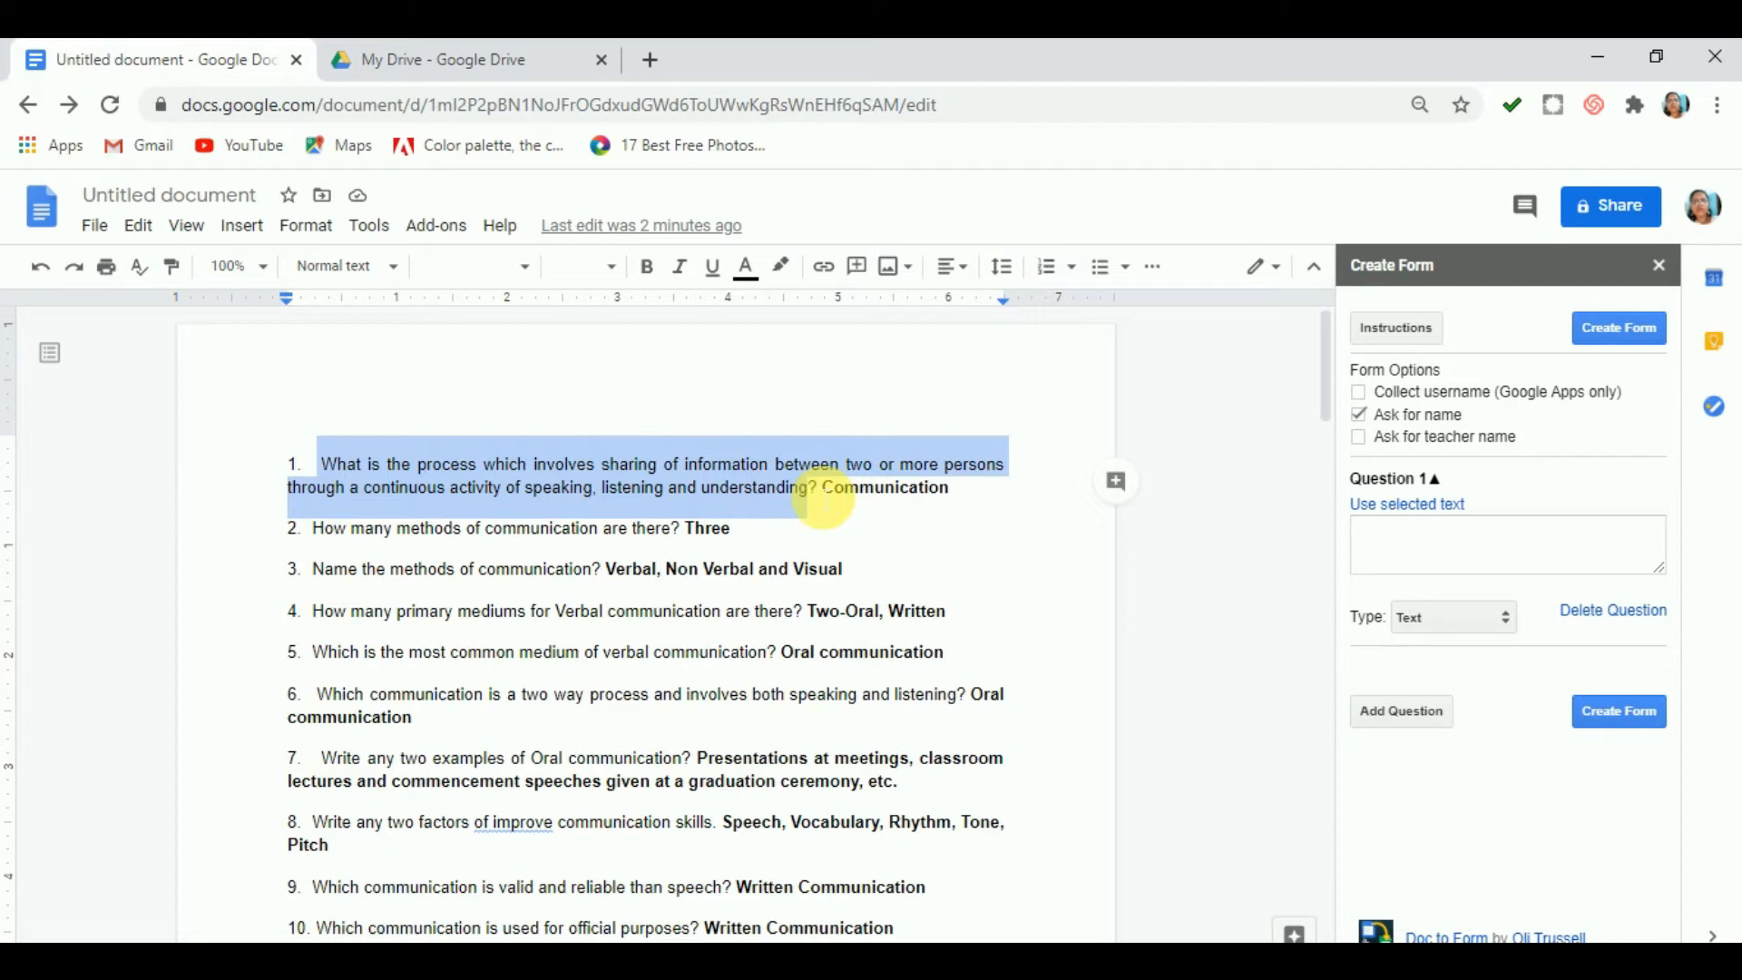
{"action": "left_click", "coordinate": [402, 467]}
{"action": "left_click_drag", "start_coordinate": [324, 466], "coordinate": [820, 501]}
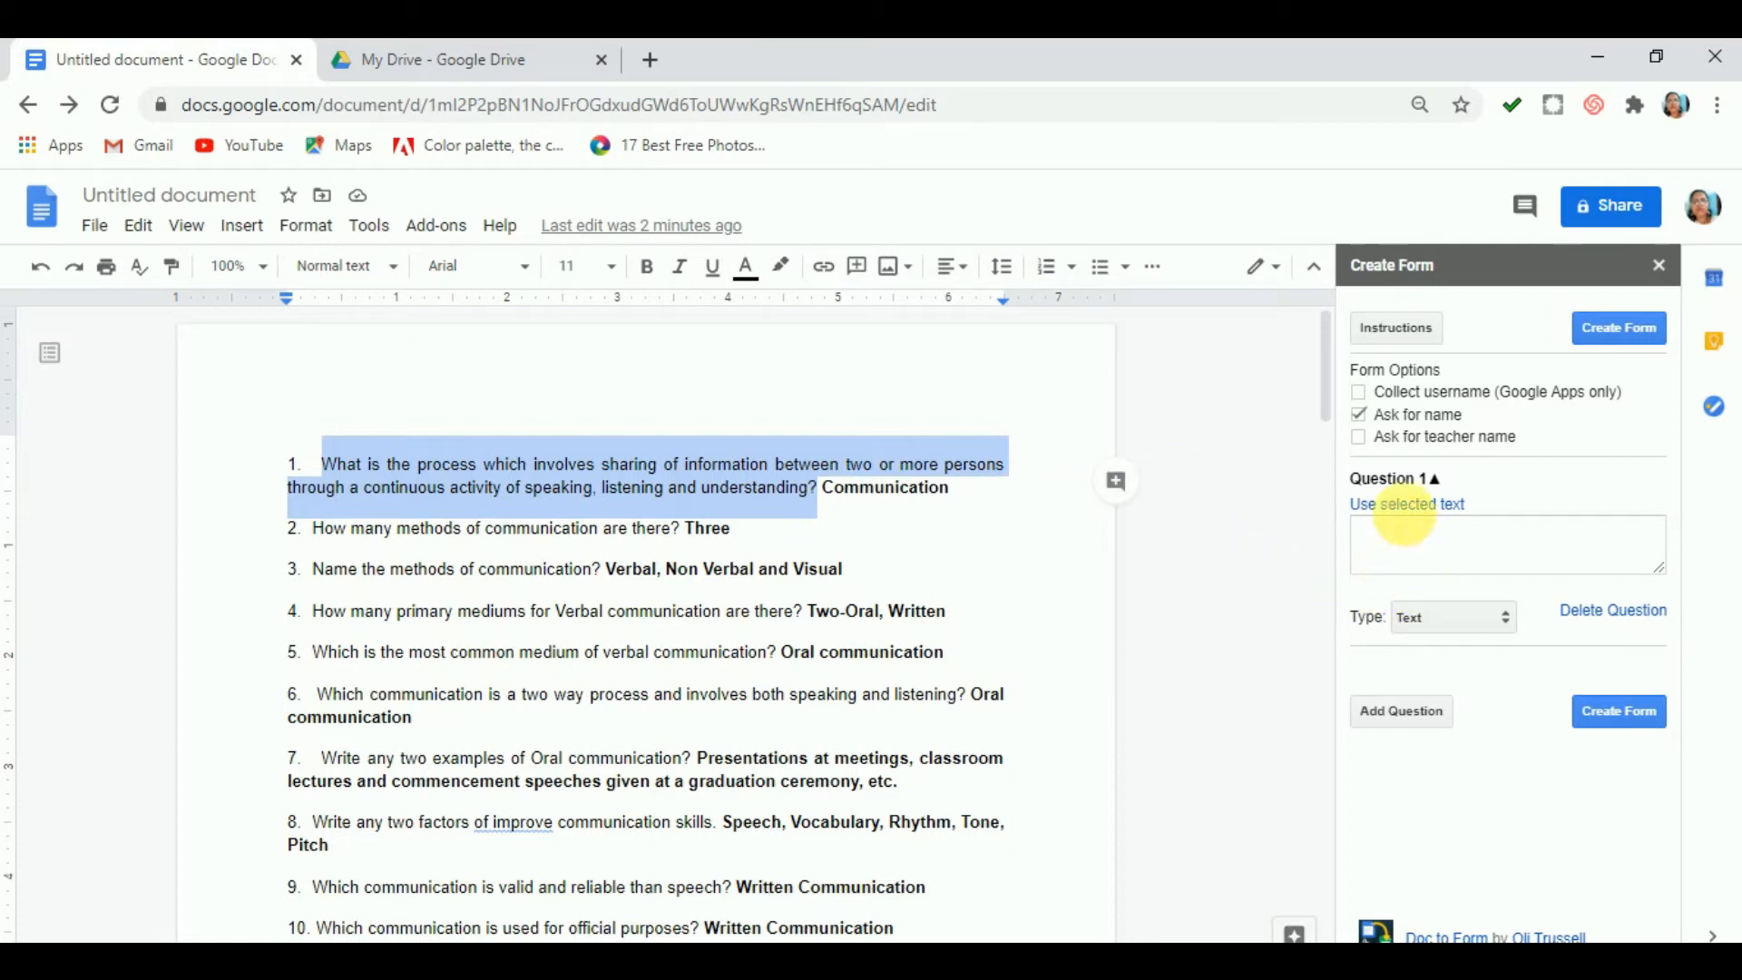
{"action": "left_click", "coordinate": [1411, 512]}
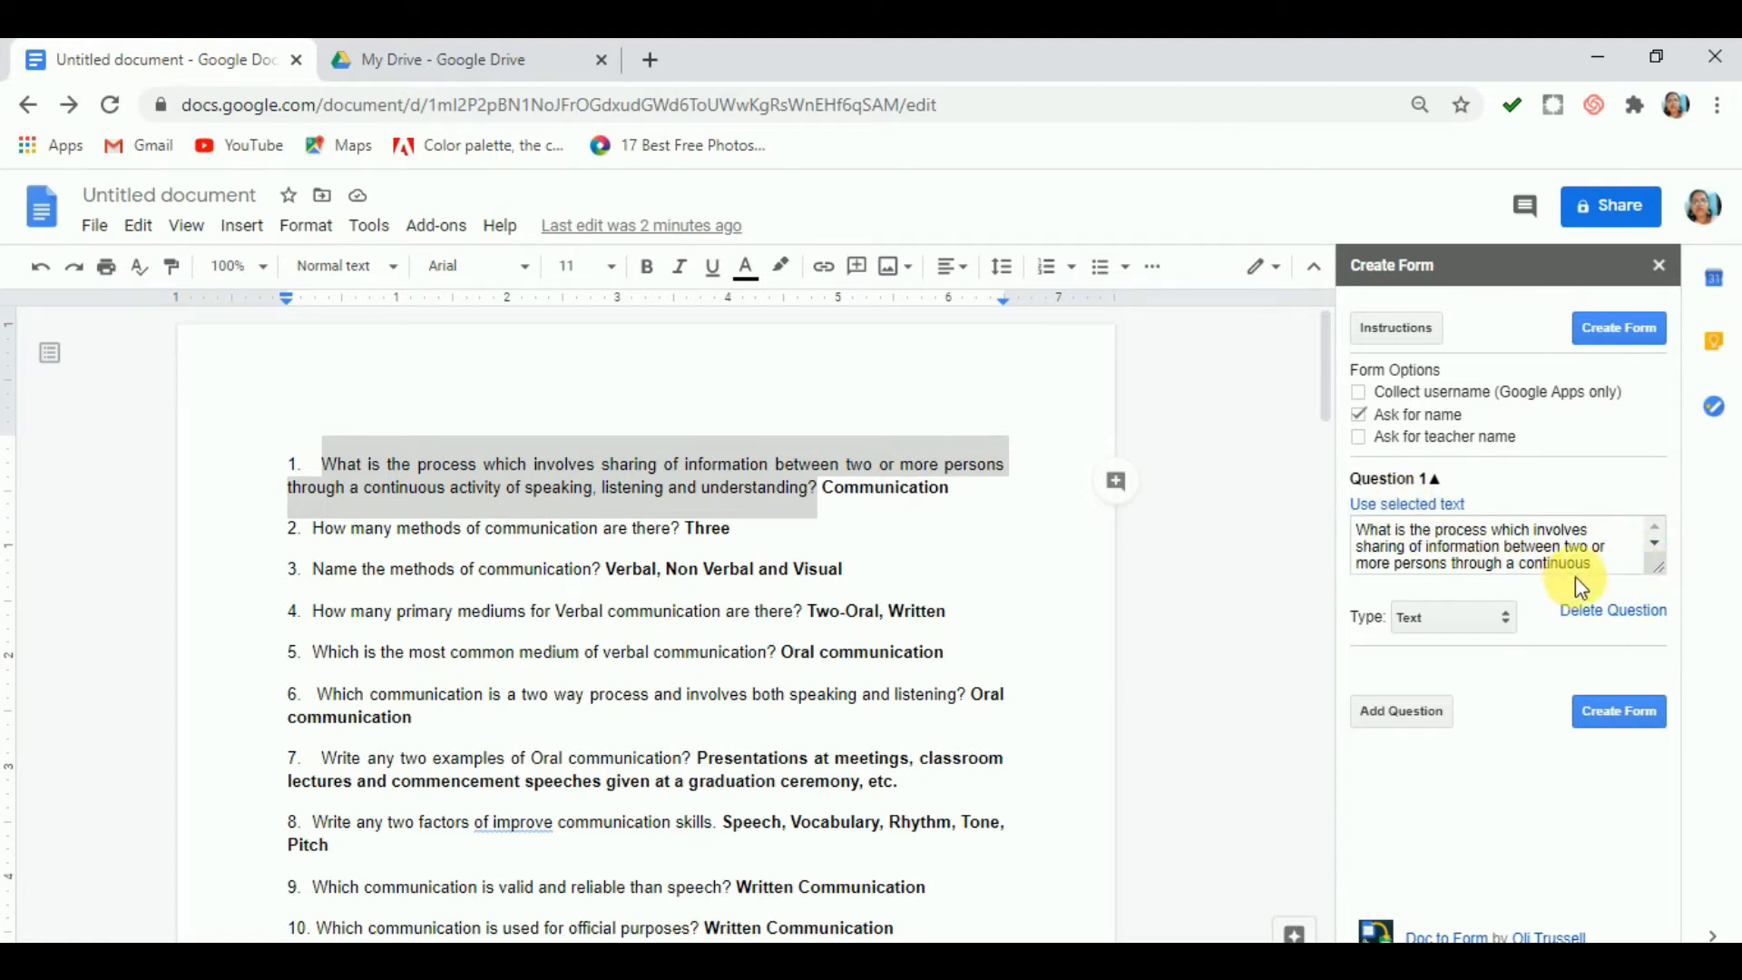
{"action": "left_click", "coordinate": [1653, 544]}
{"action": "left_click", "coordinate": [1654, 544]}
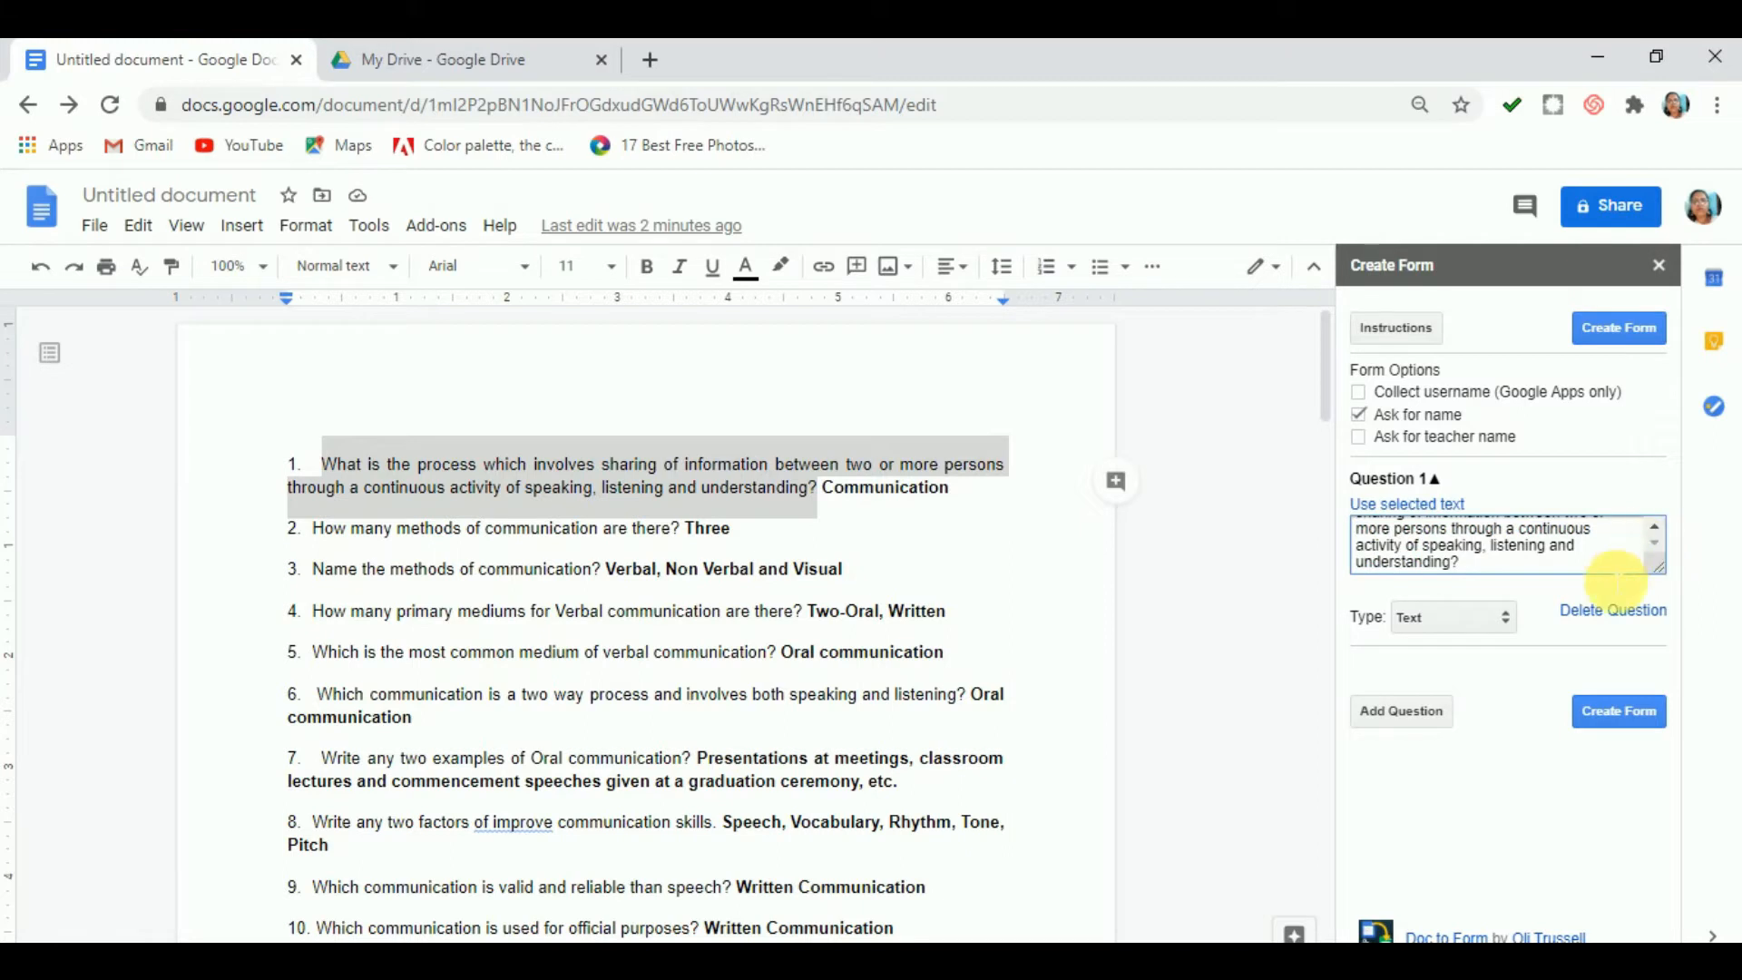
Review the available answer types for Question 1 and choose Text.
{"action": "left_click", "coordinate": [1507, 623]}
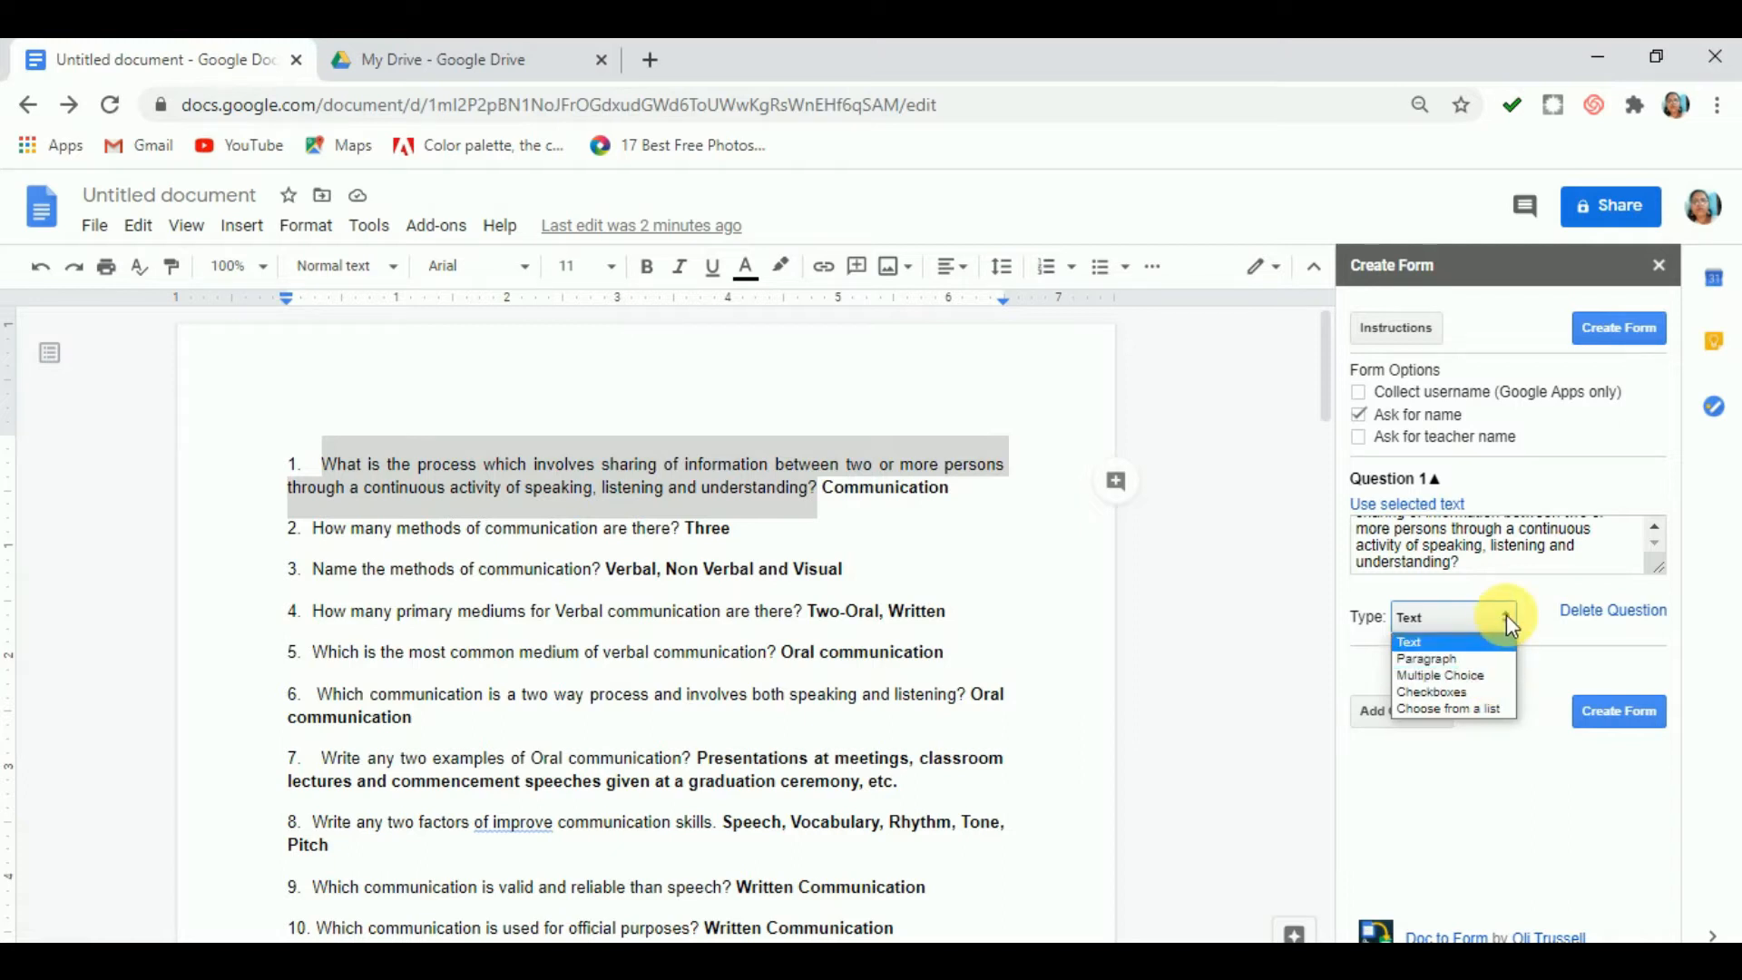
{"action": "left_click", "coordinate": [1508, 623]}
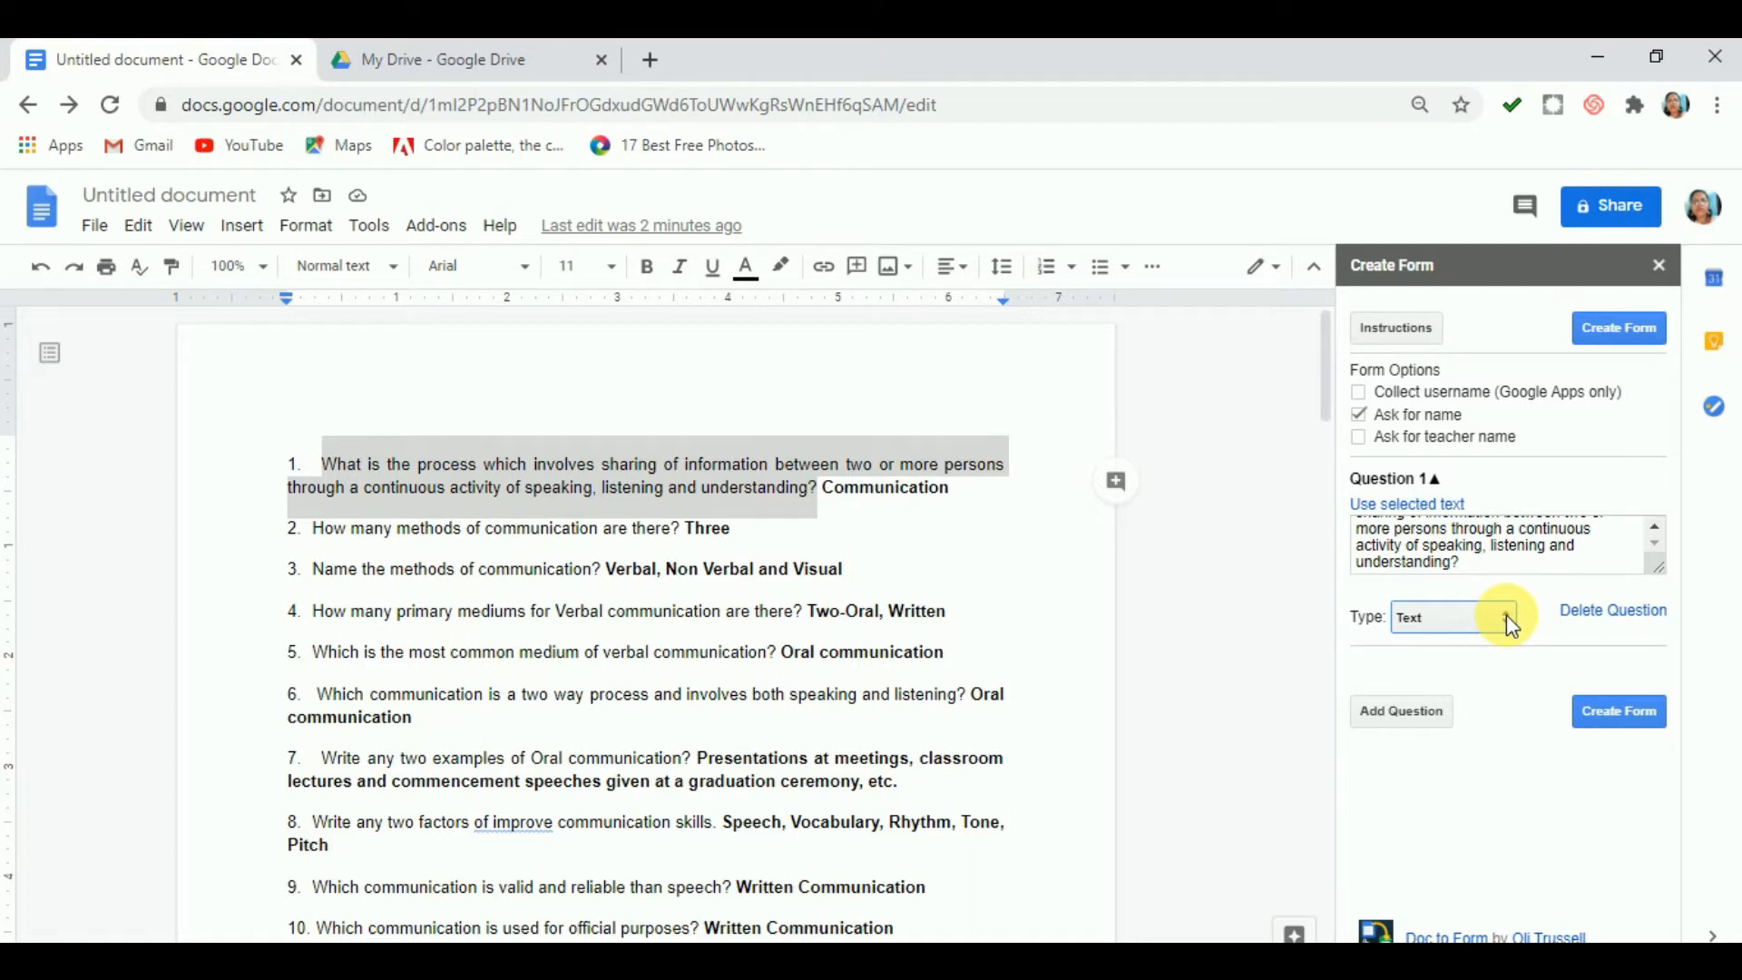
{"action": "left_click", "coordinate": [1508, 623]}
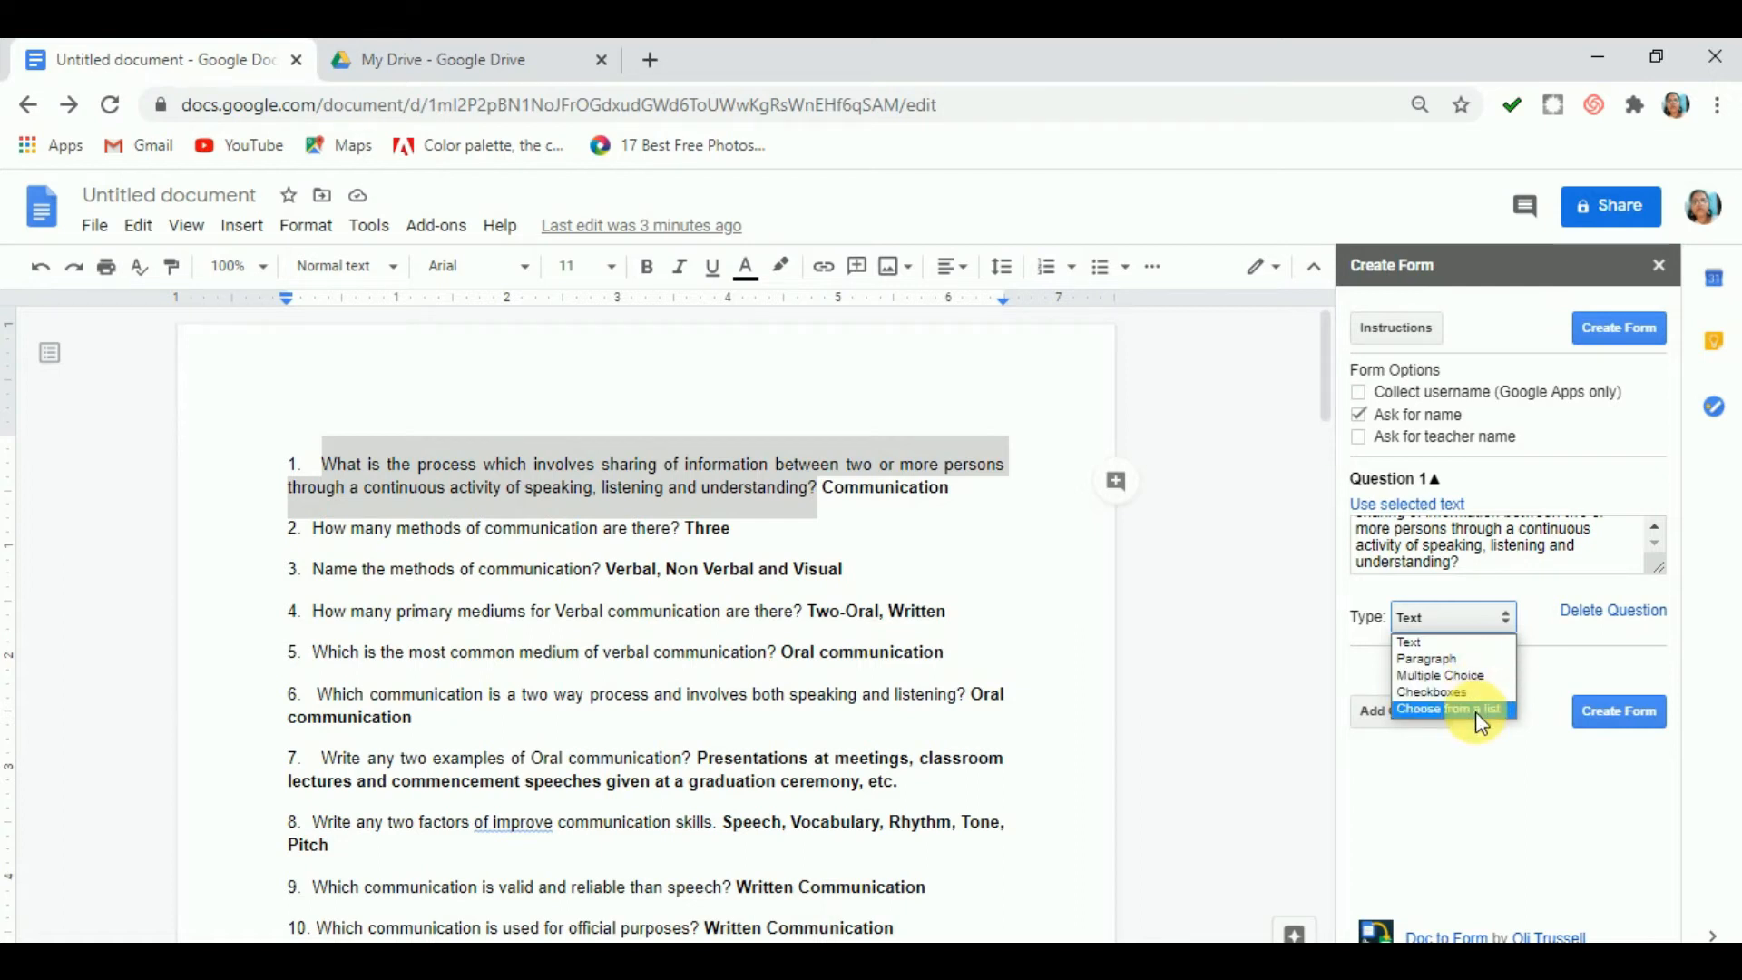
{"action": "left_click", "coordinate": [1479, 637]}
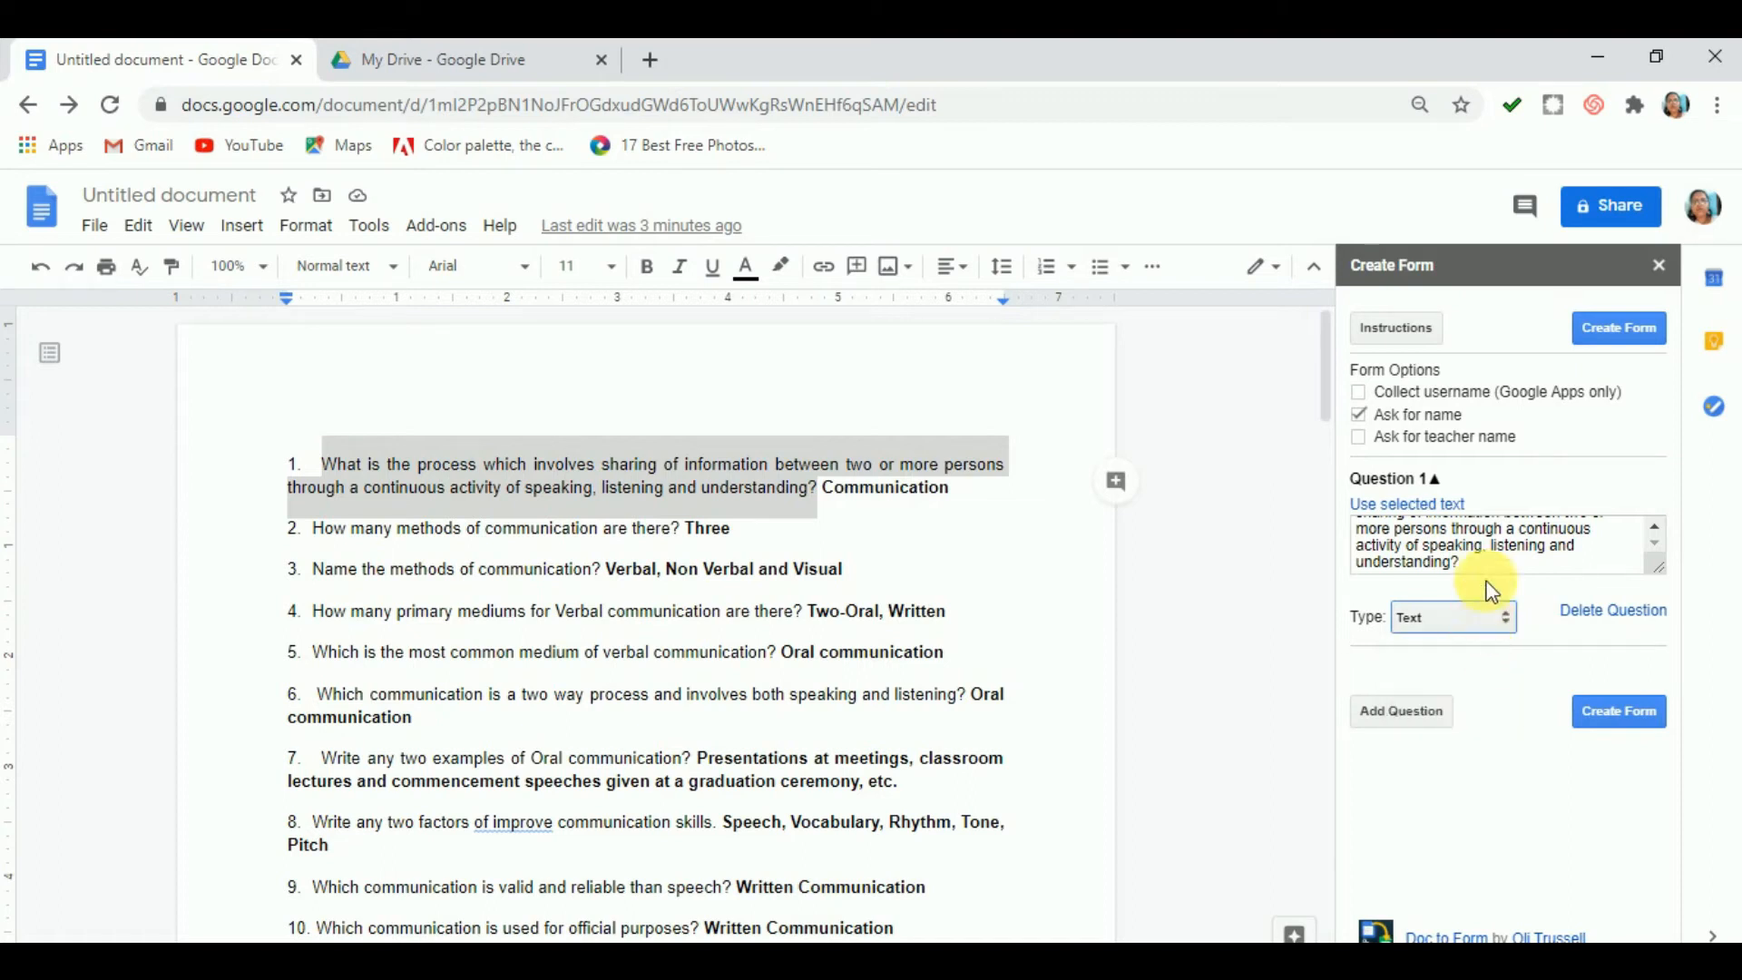
Add Question 2 with the document's second question, "How many methods of communication are there?", without leading spaces or its answer.
{"action": "left_click", "coordinate": [1420, 713]}
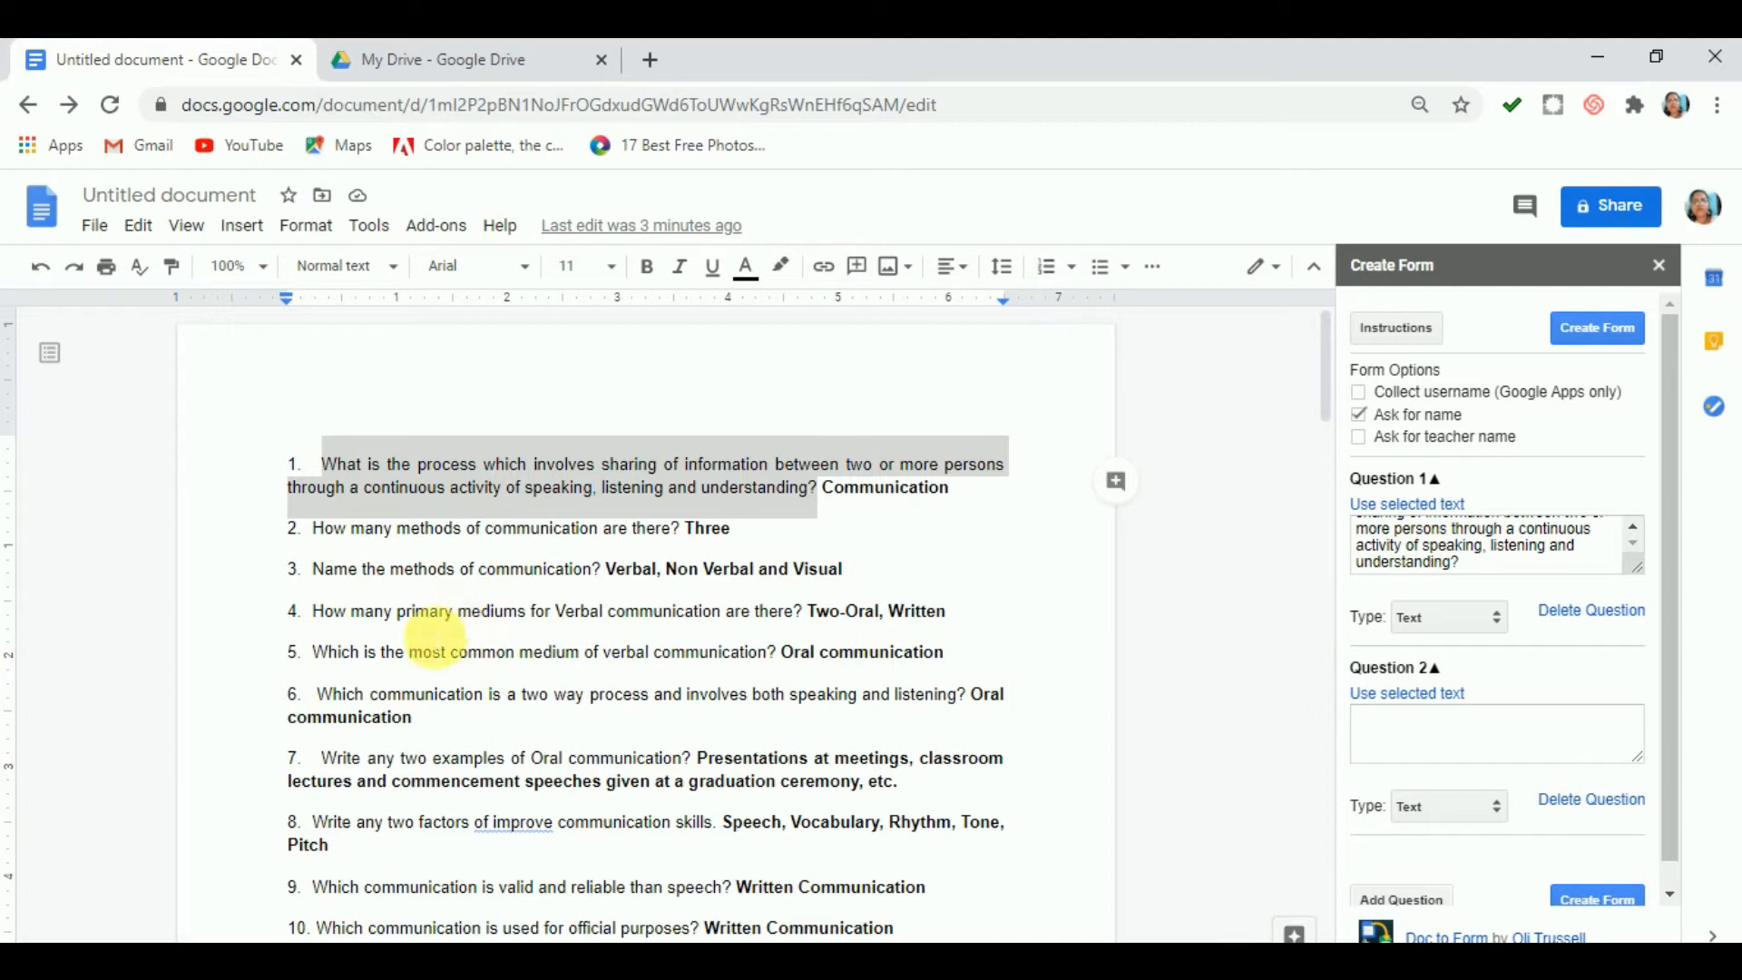
{"action": "left_click_drag", "start_coordinate": [310, 529], "coordinate": [697, 542]}
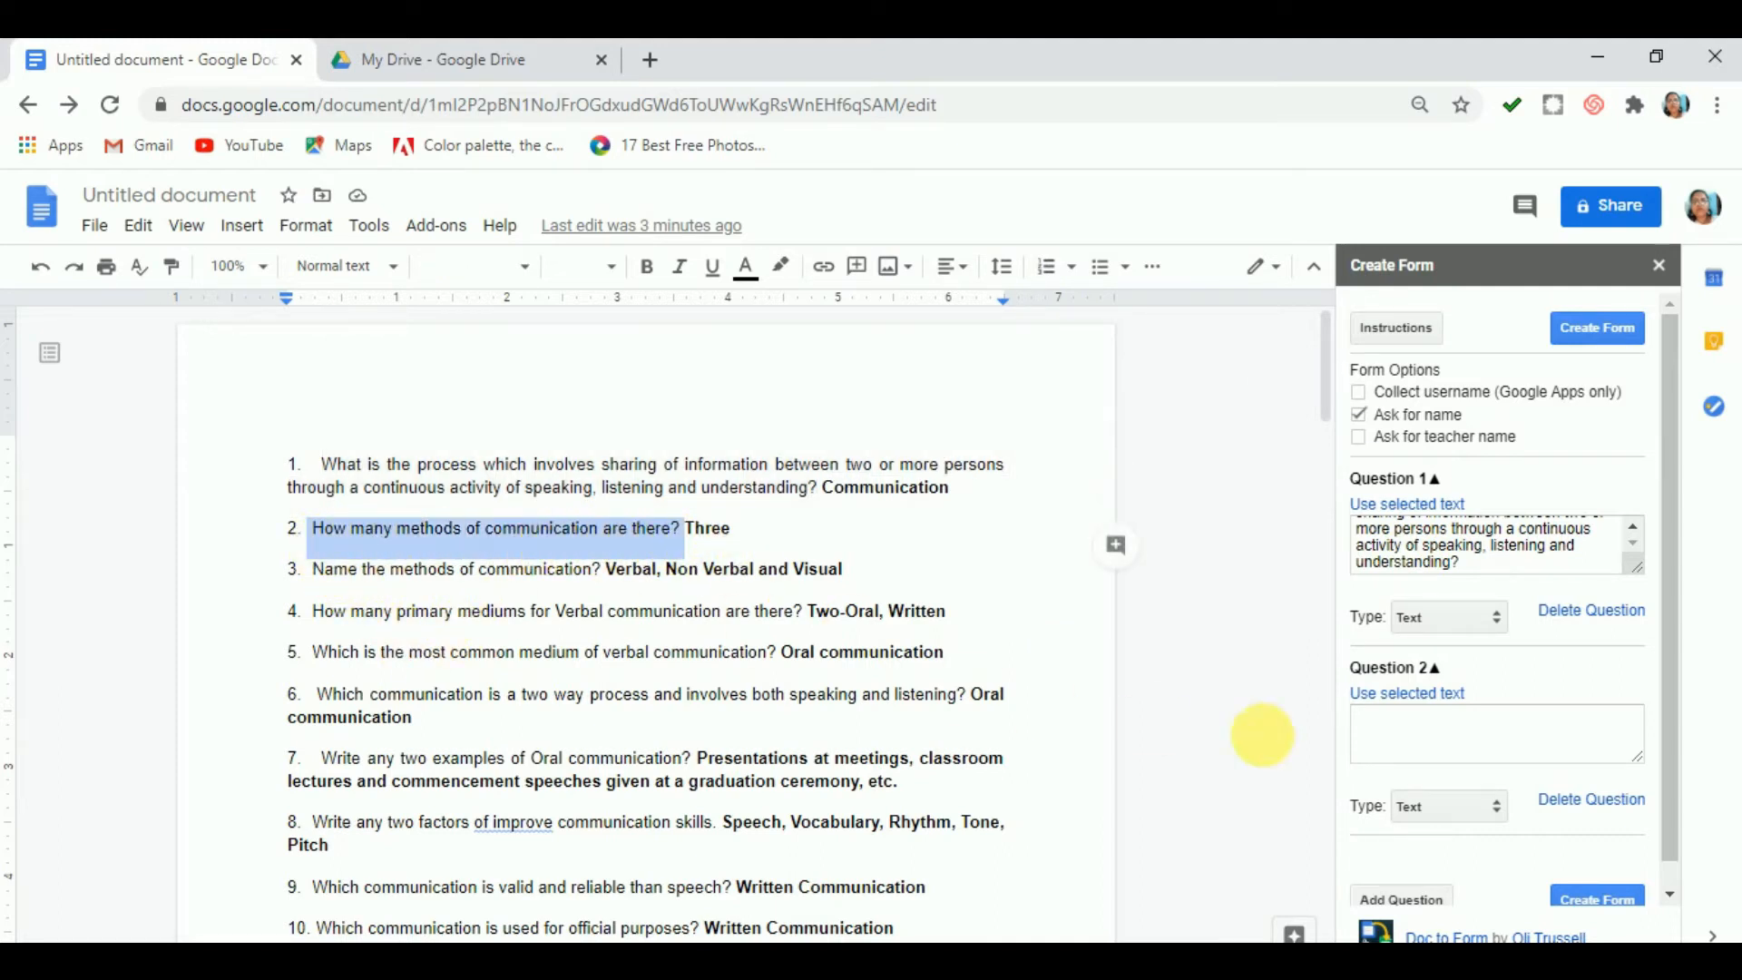
{"action": "left_click", "coordinate": [1423, 704]}
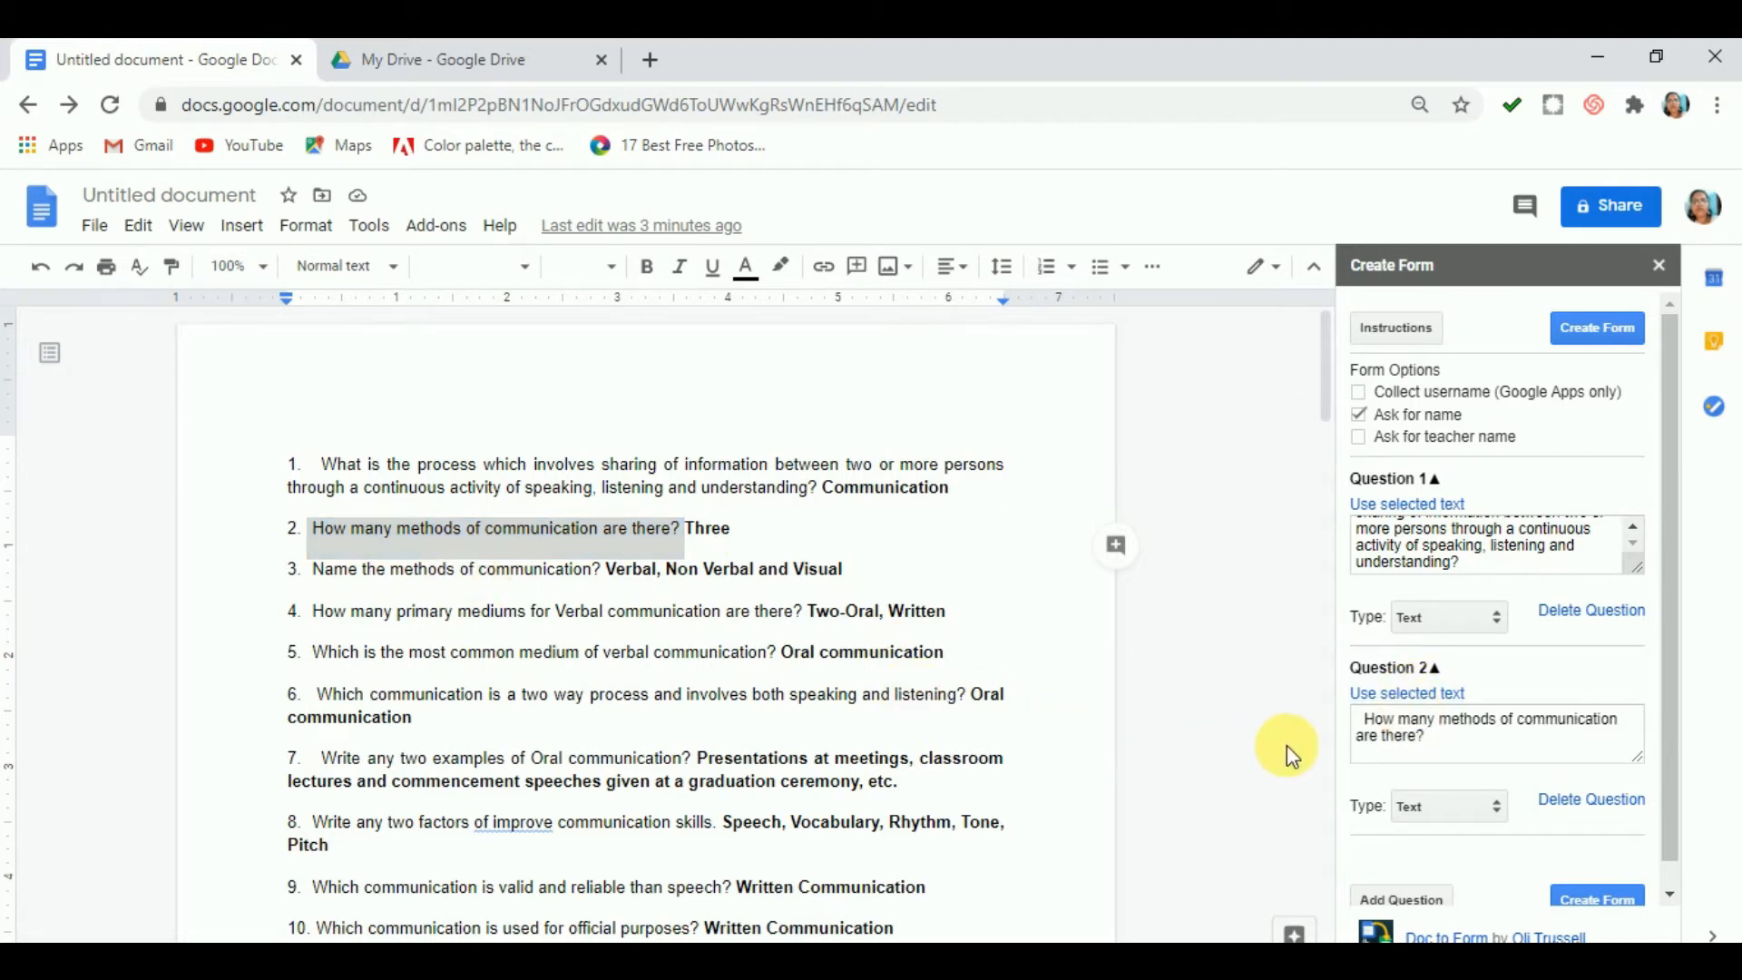
{"action": "left_click", "coordinate": [1378, 733]}
{"action": "key", "text": "BackSpace"}
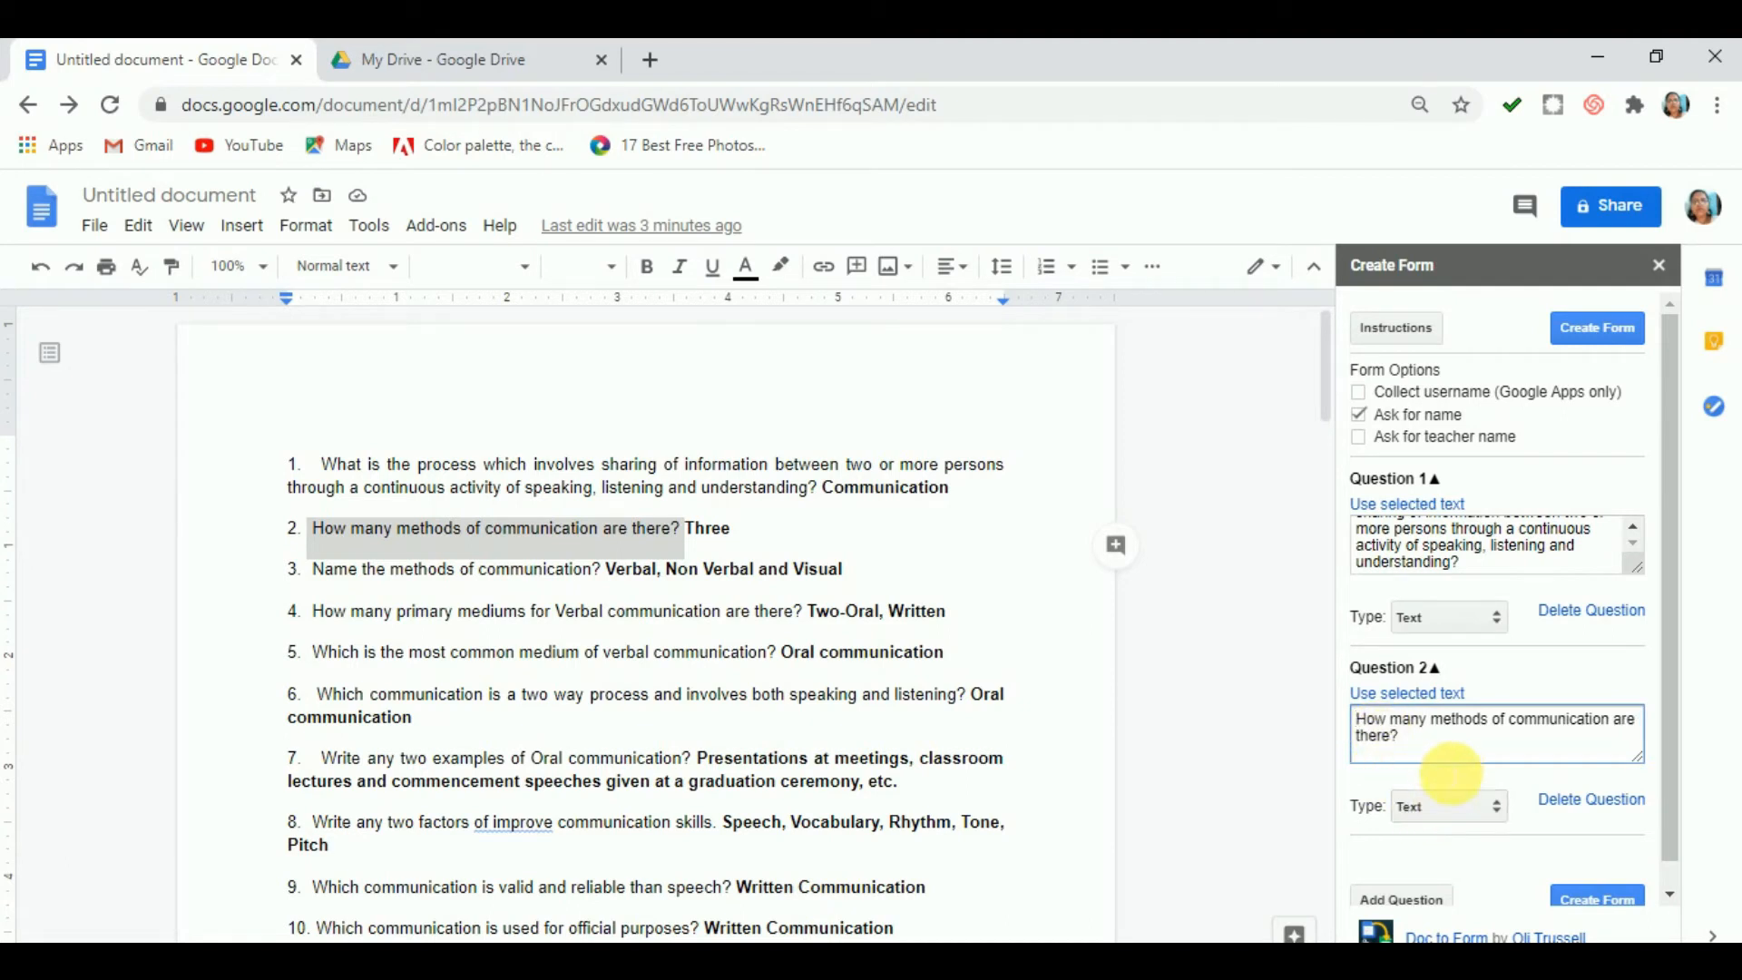
Add Question 3 with the document's third question, "Name the methods of communication?", excluding its answer.
{"action": "scroll", "coordinate": [1433, 812], "scroll_direction": "down", "scroll_amount": 1}
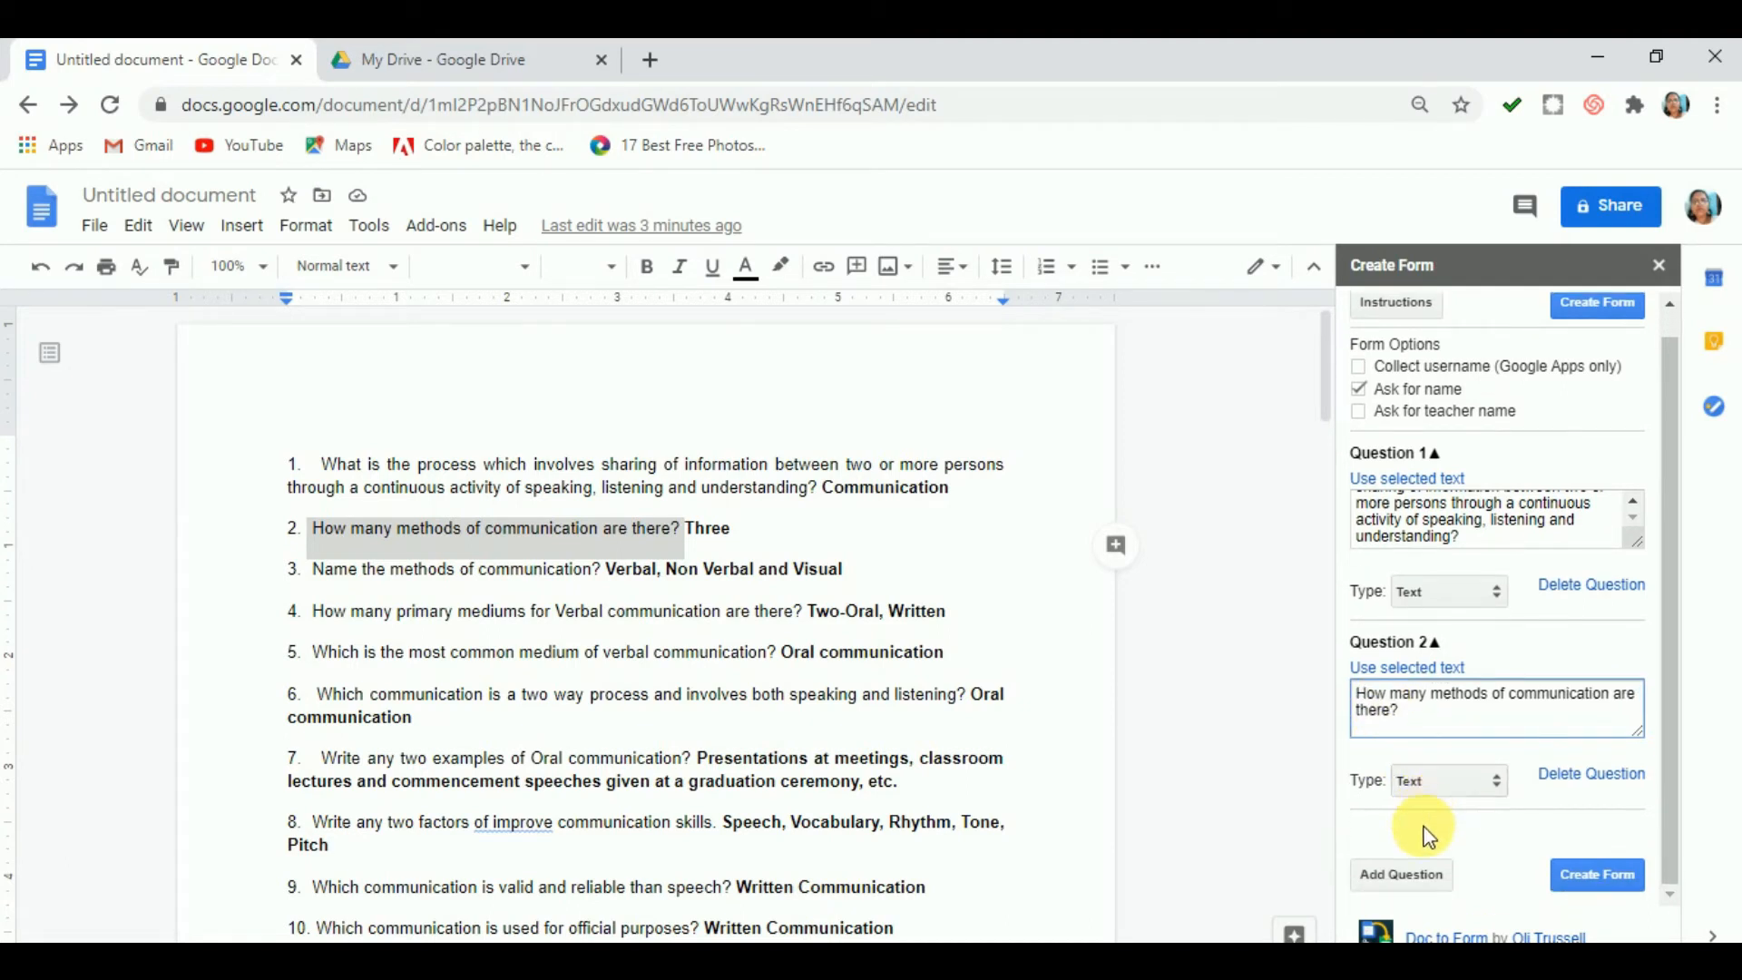
{"action": "left_click", "coordinate": [1403, 876]}
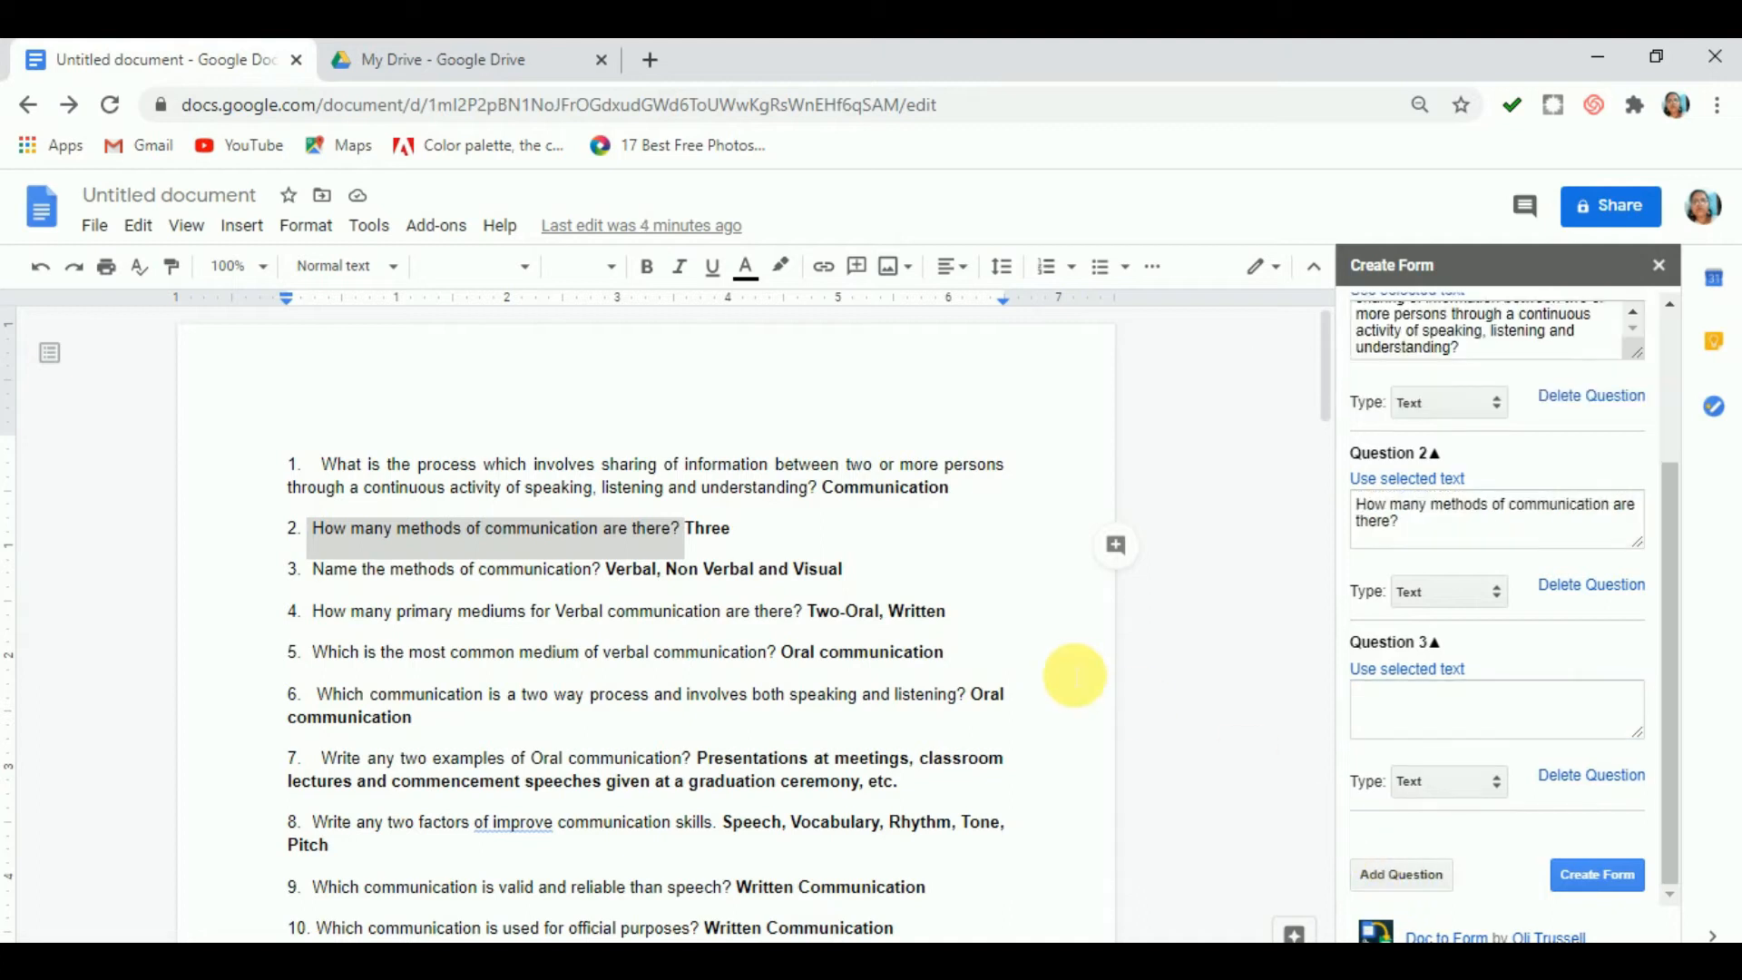
{"action": "left_click", "coordinate": [1416, 717]}
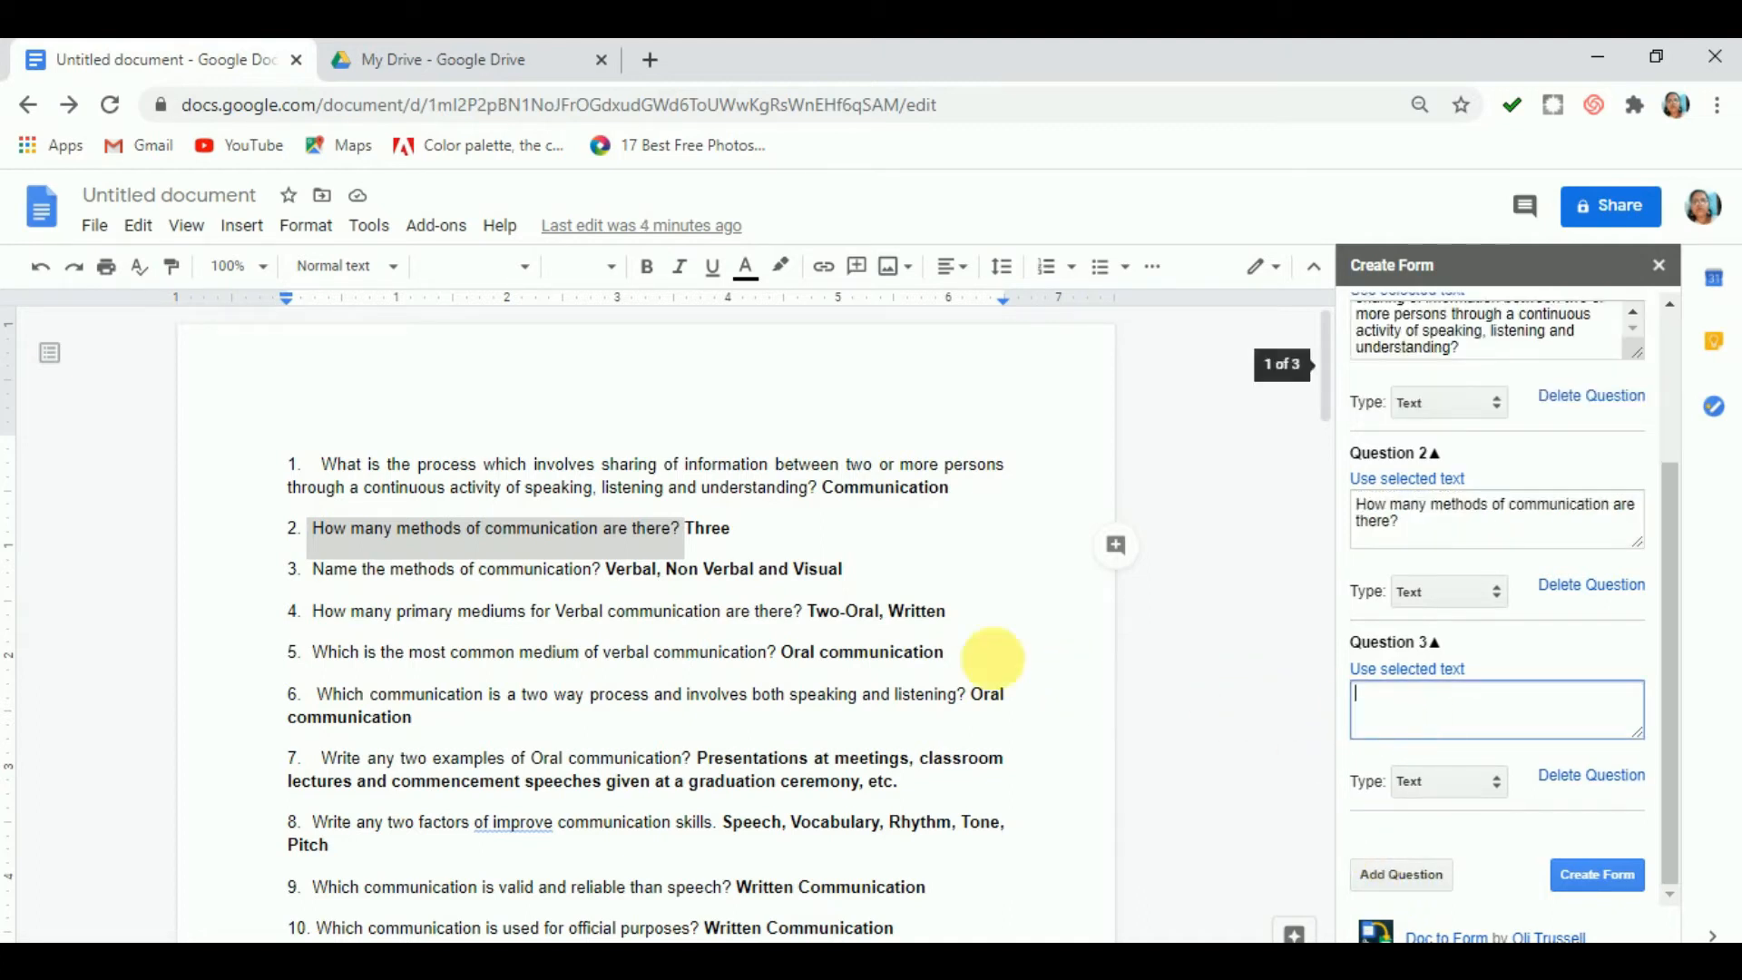
{"action": "left_click_drag", "start_coordinate": [313, 570], "coordinate": [617, 588]}
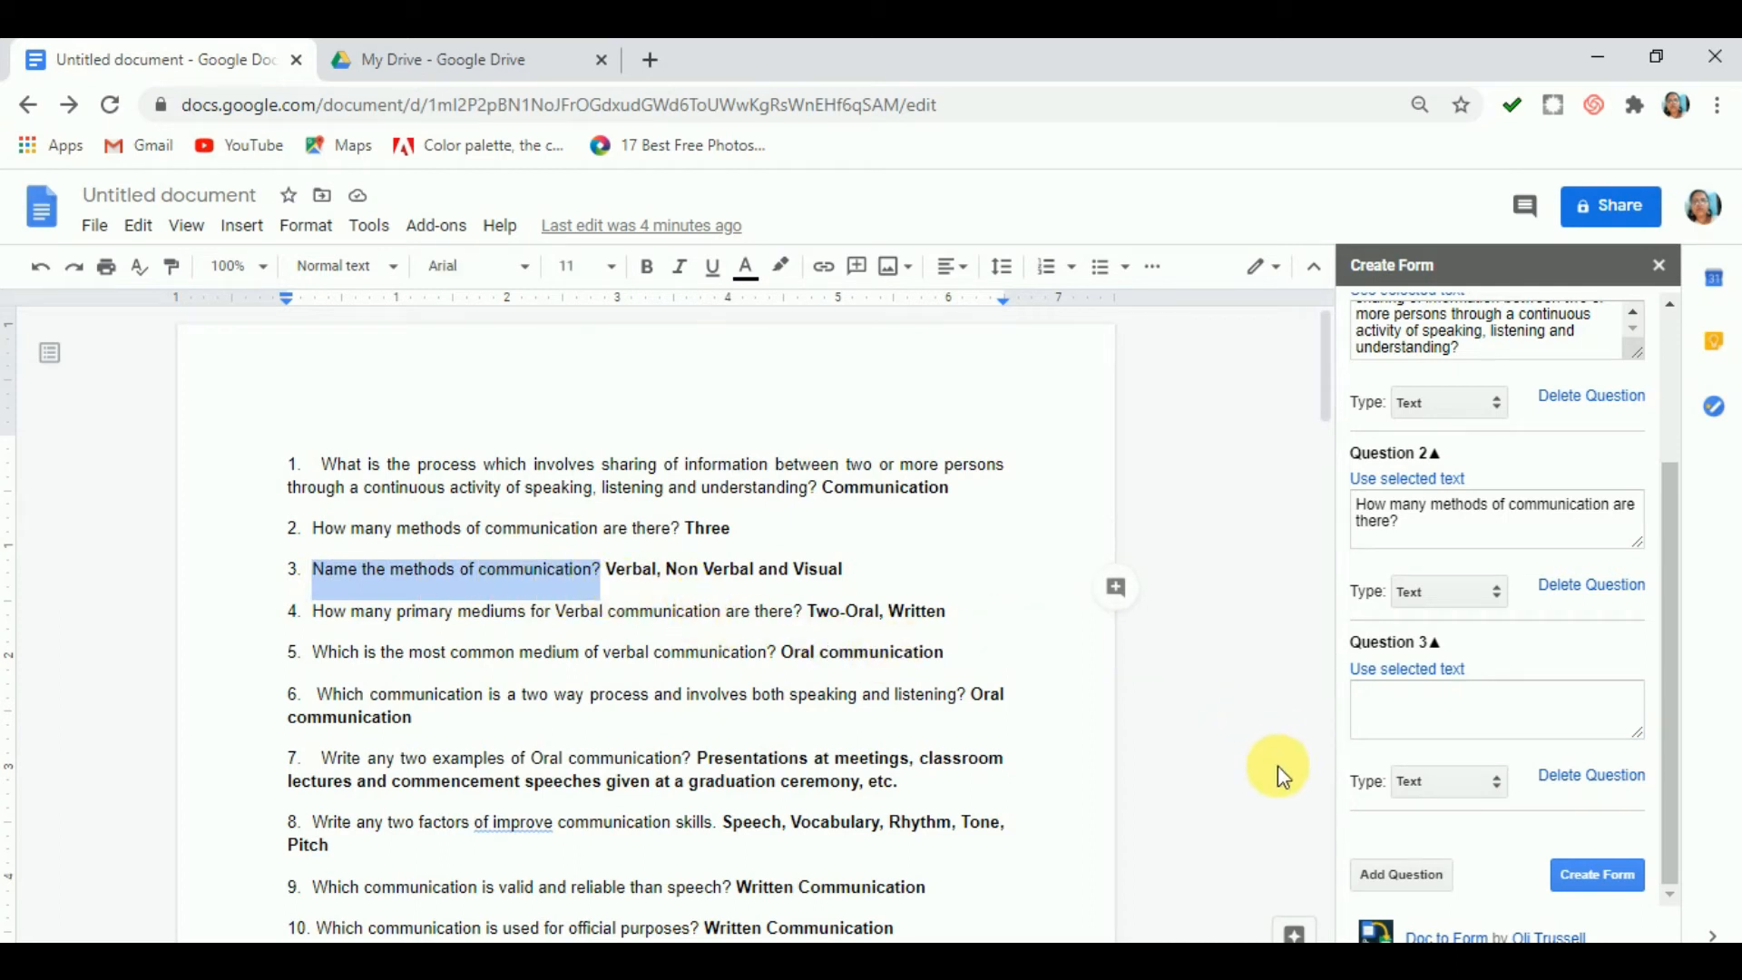
{"action": "left_click", "coordinate": [1373, 686]}
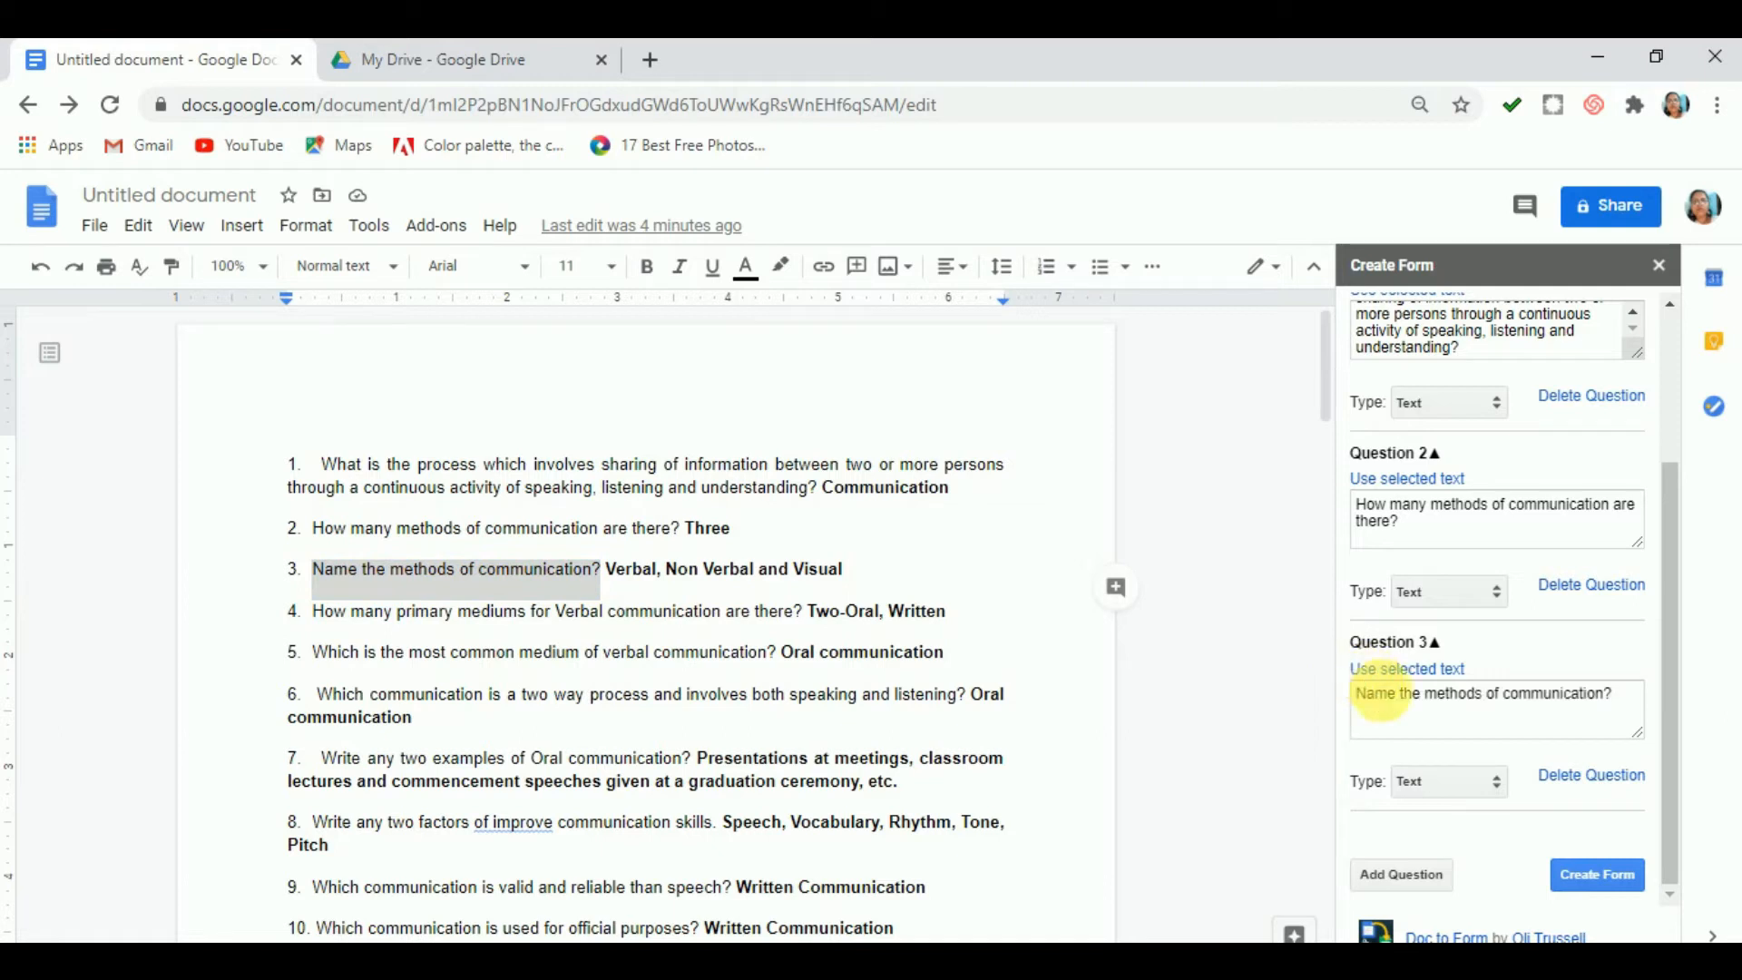
Make Question 3 Multiple Choice and copy the document's answer "Verbal, Non Verbal and Visual" into its options.
{"action": "left_click", "coordinate": [1437, 785]}
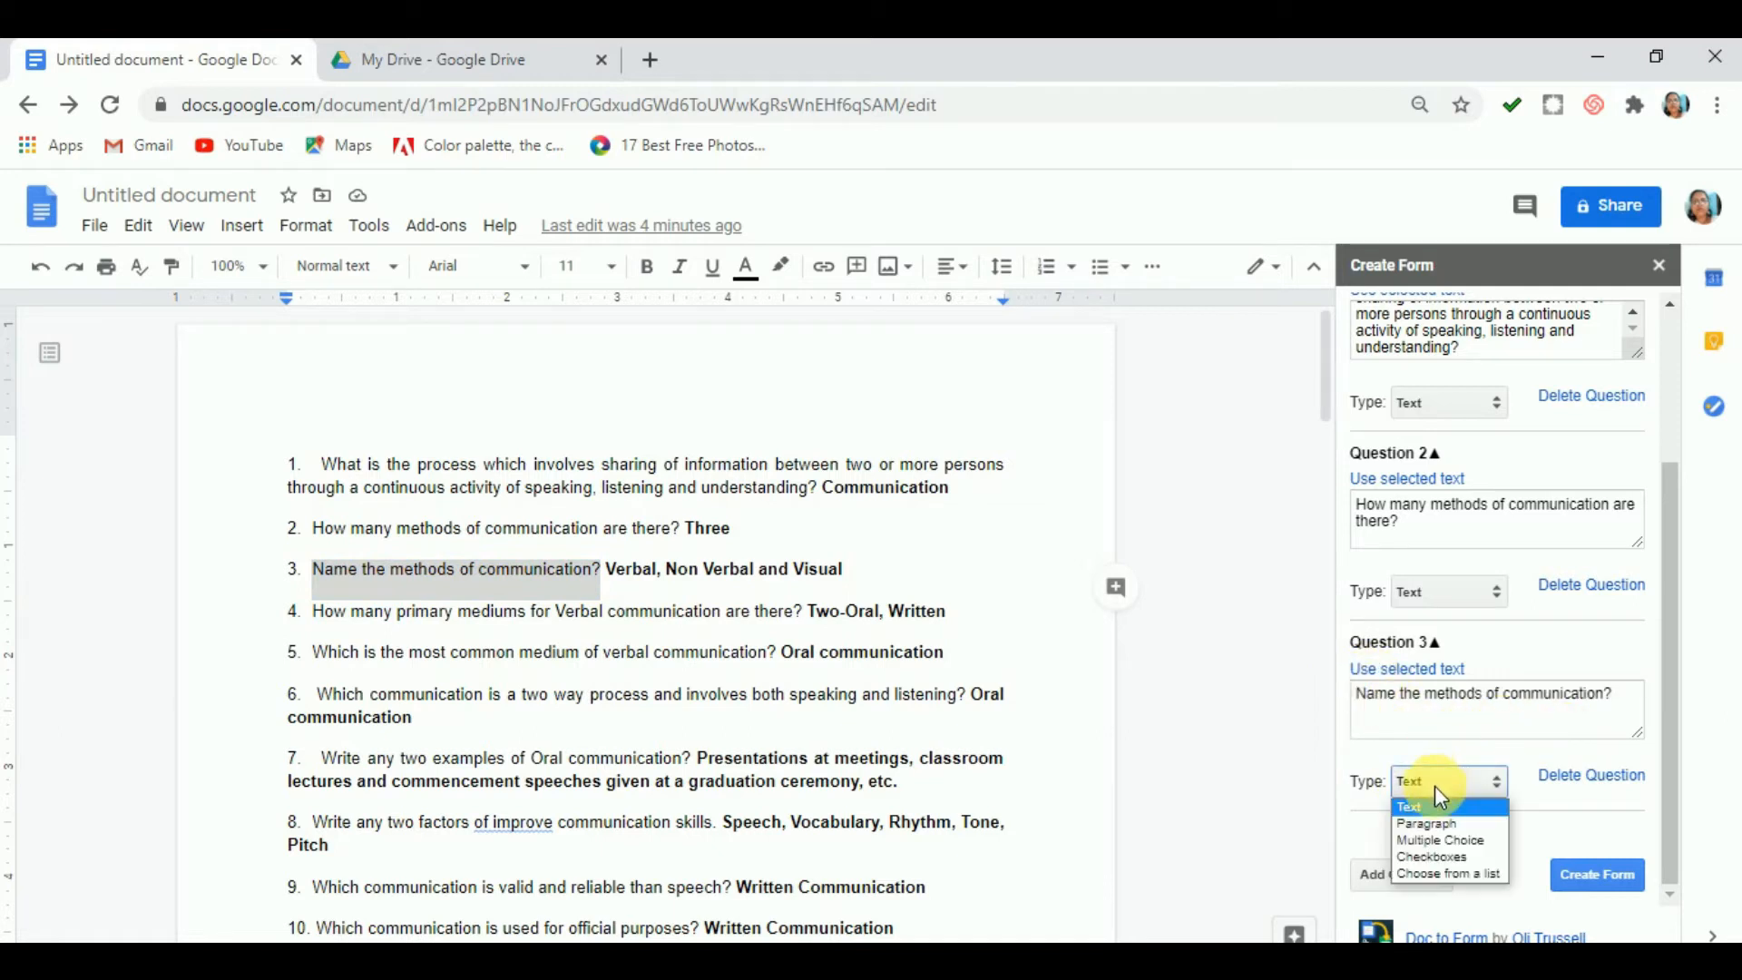
{"action": "left_click", "coordinate": [1439, 842]}
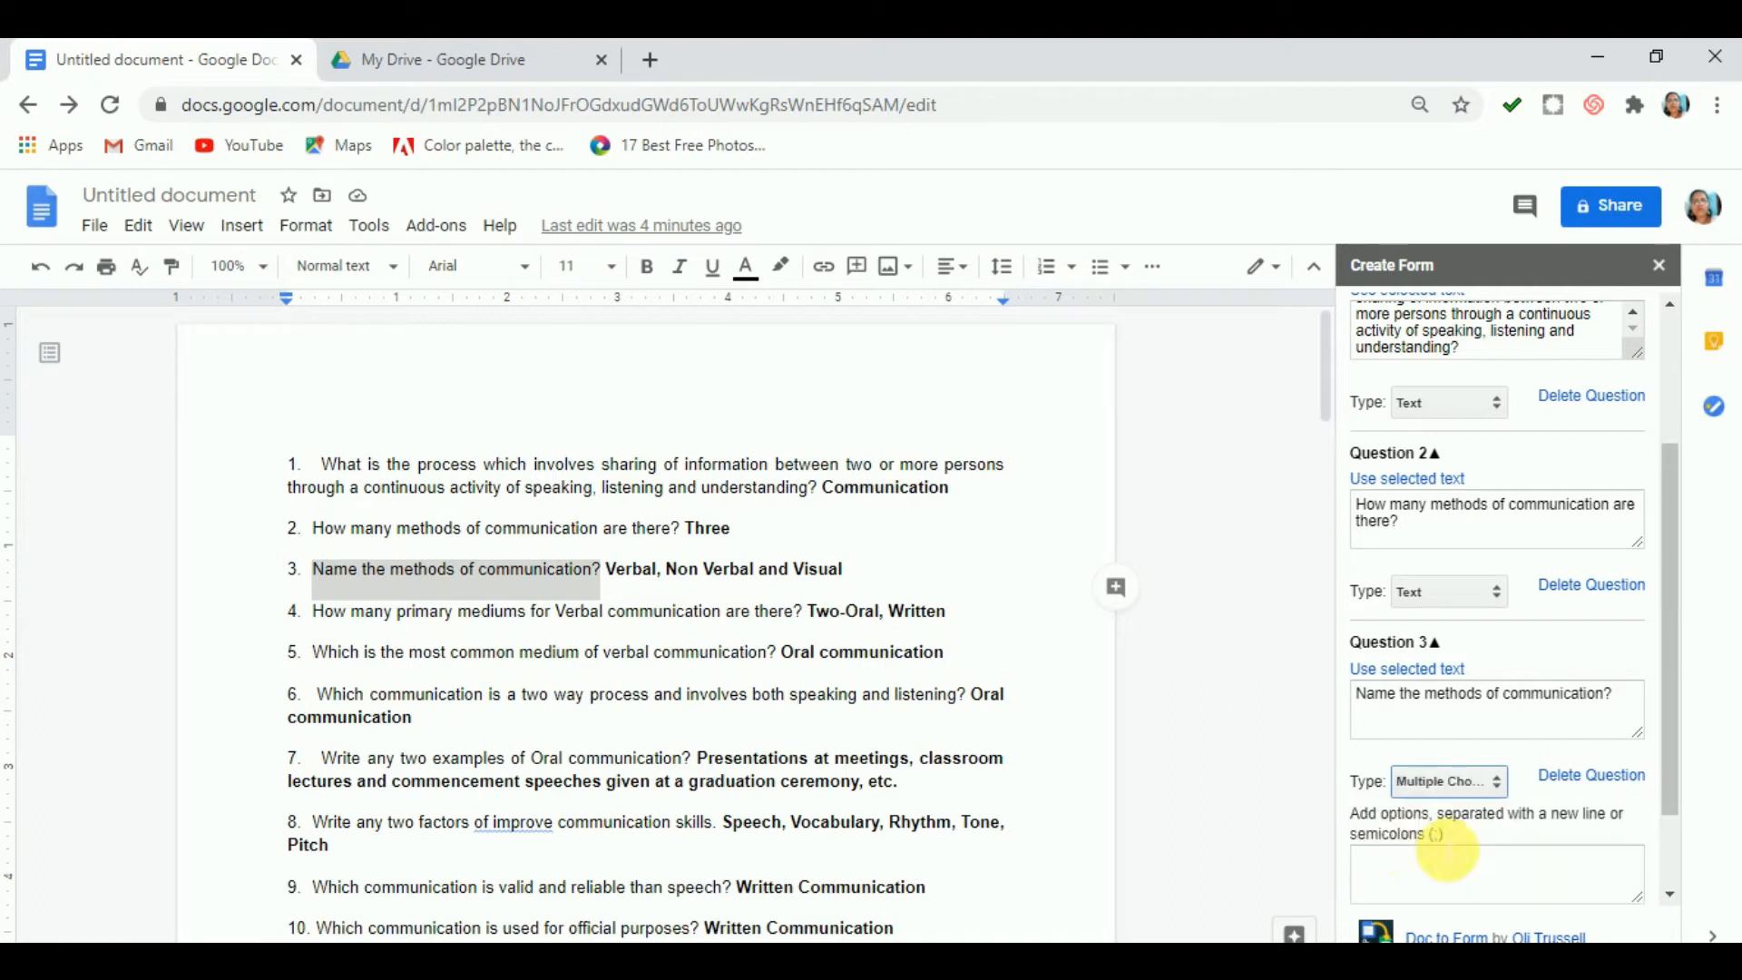
{"action": "scroll", "coordinate": [1444, 735], "scroll_direction": "down", "scroll_amount": 2}
{"action": "left_click", "coordinate": [1439, 766]}
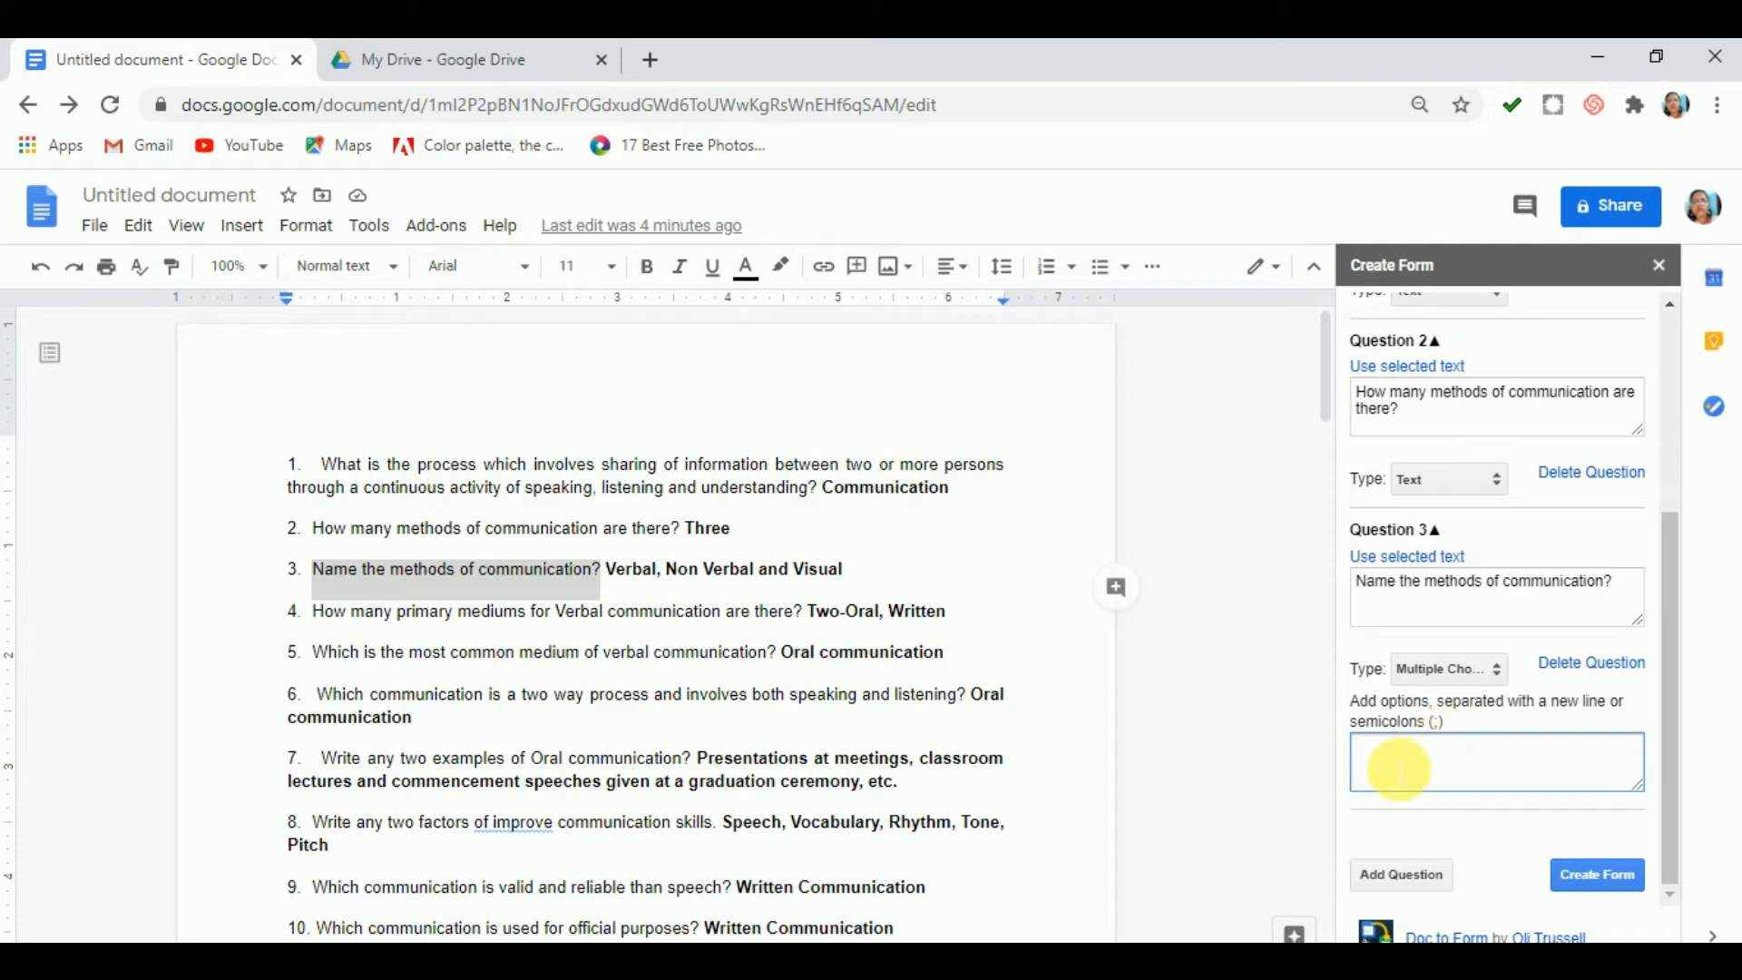
{"action": "left_click_drag", "start_coordinate": [603, 583], "coordinate": [882, 576]}
{"action": "key", "text": "ctrl+c"}
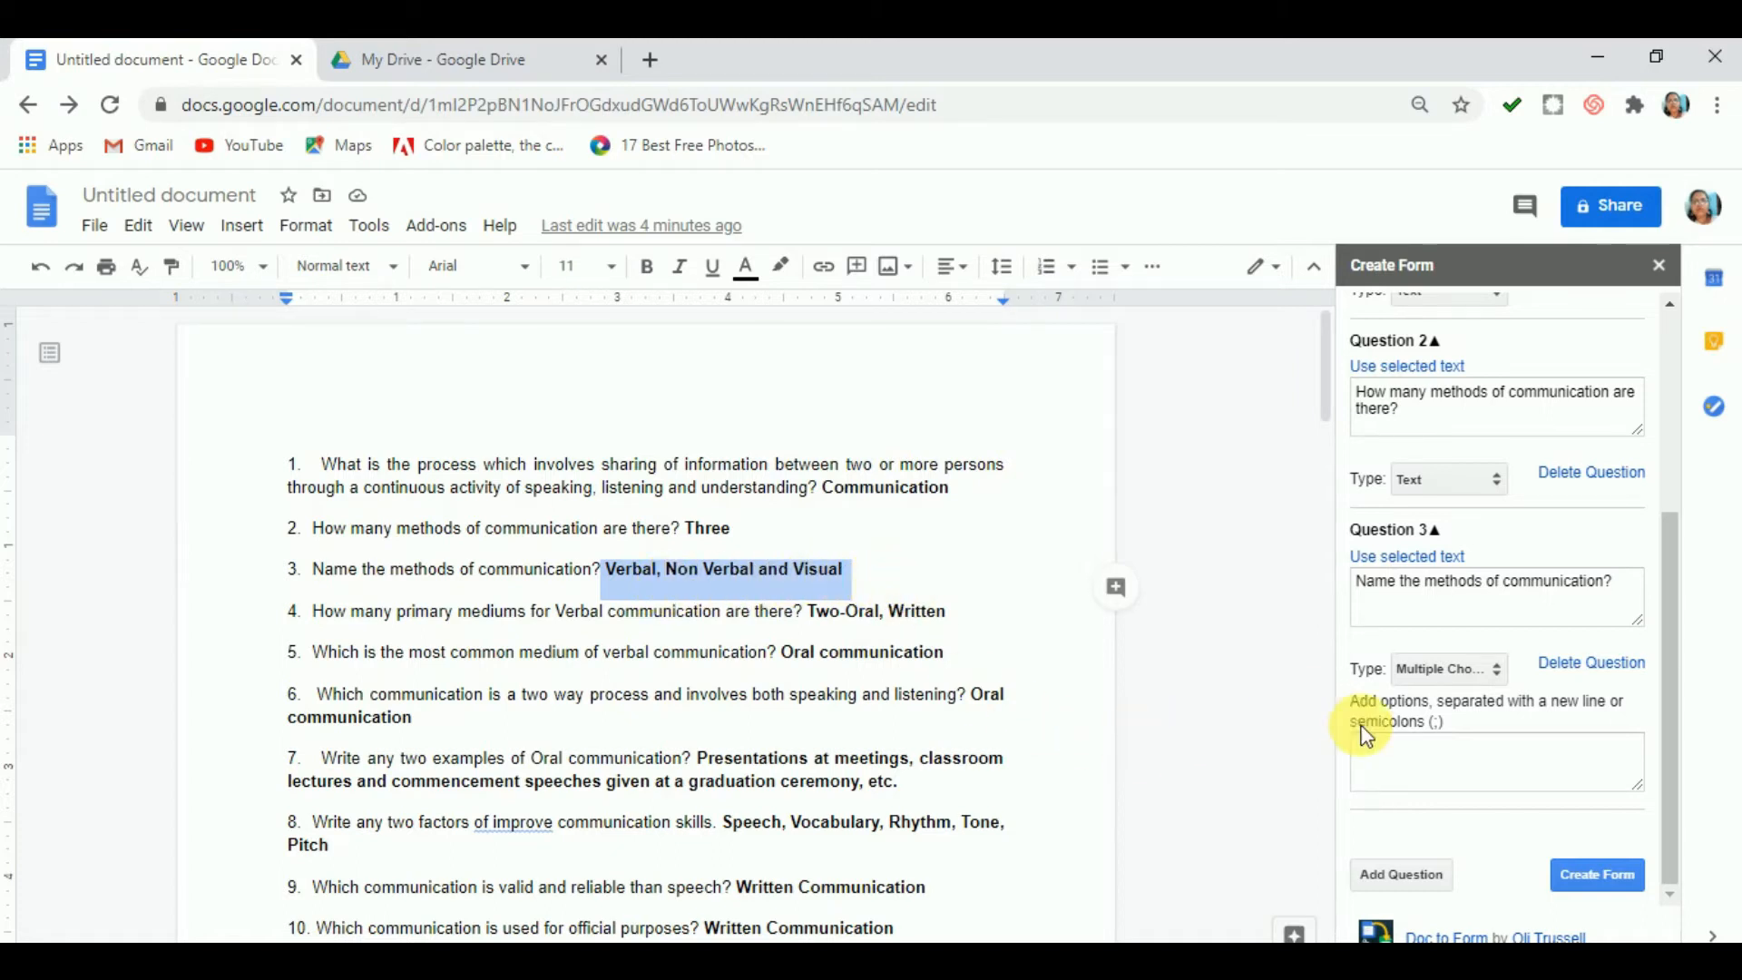
{"action": "left_click", "coordinate": [1375, 770]}
{"action": "key", "text": "ctrl+v"}
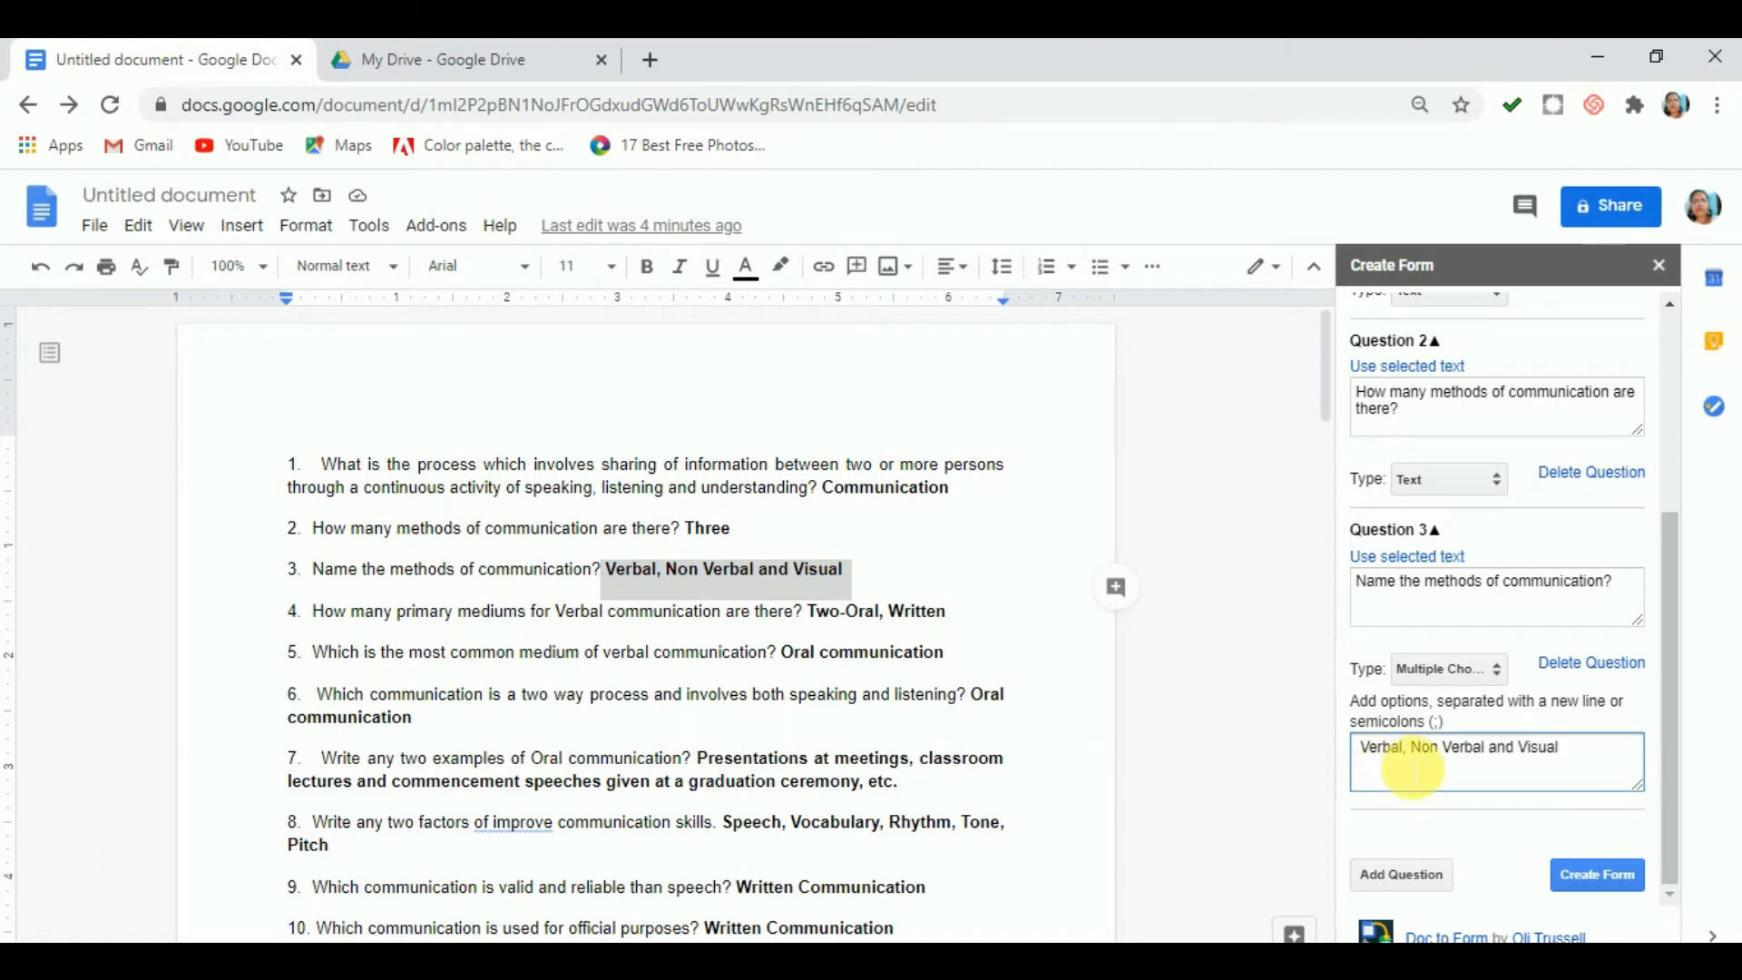
Rewrite Question 3's options as the semicolon-separated list "Verbal;Non Verbal;Visual;All of these".
{"action": "left_click", "coordinate": [1412, 750]}
{"action": "key", "text": "BackSpace"}
{"action": "key", "text": "BackSpace"}
{"action": "type", "text": ";"}
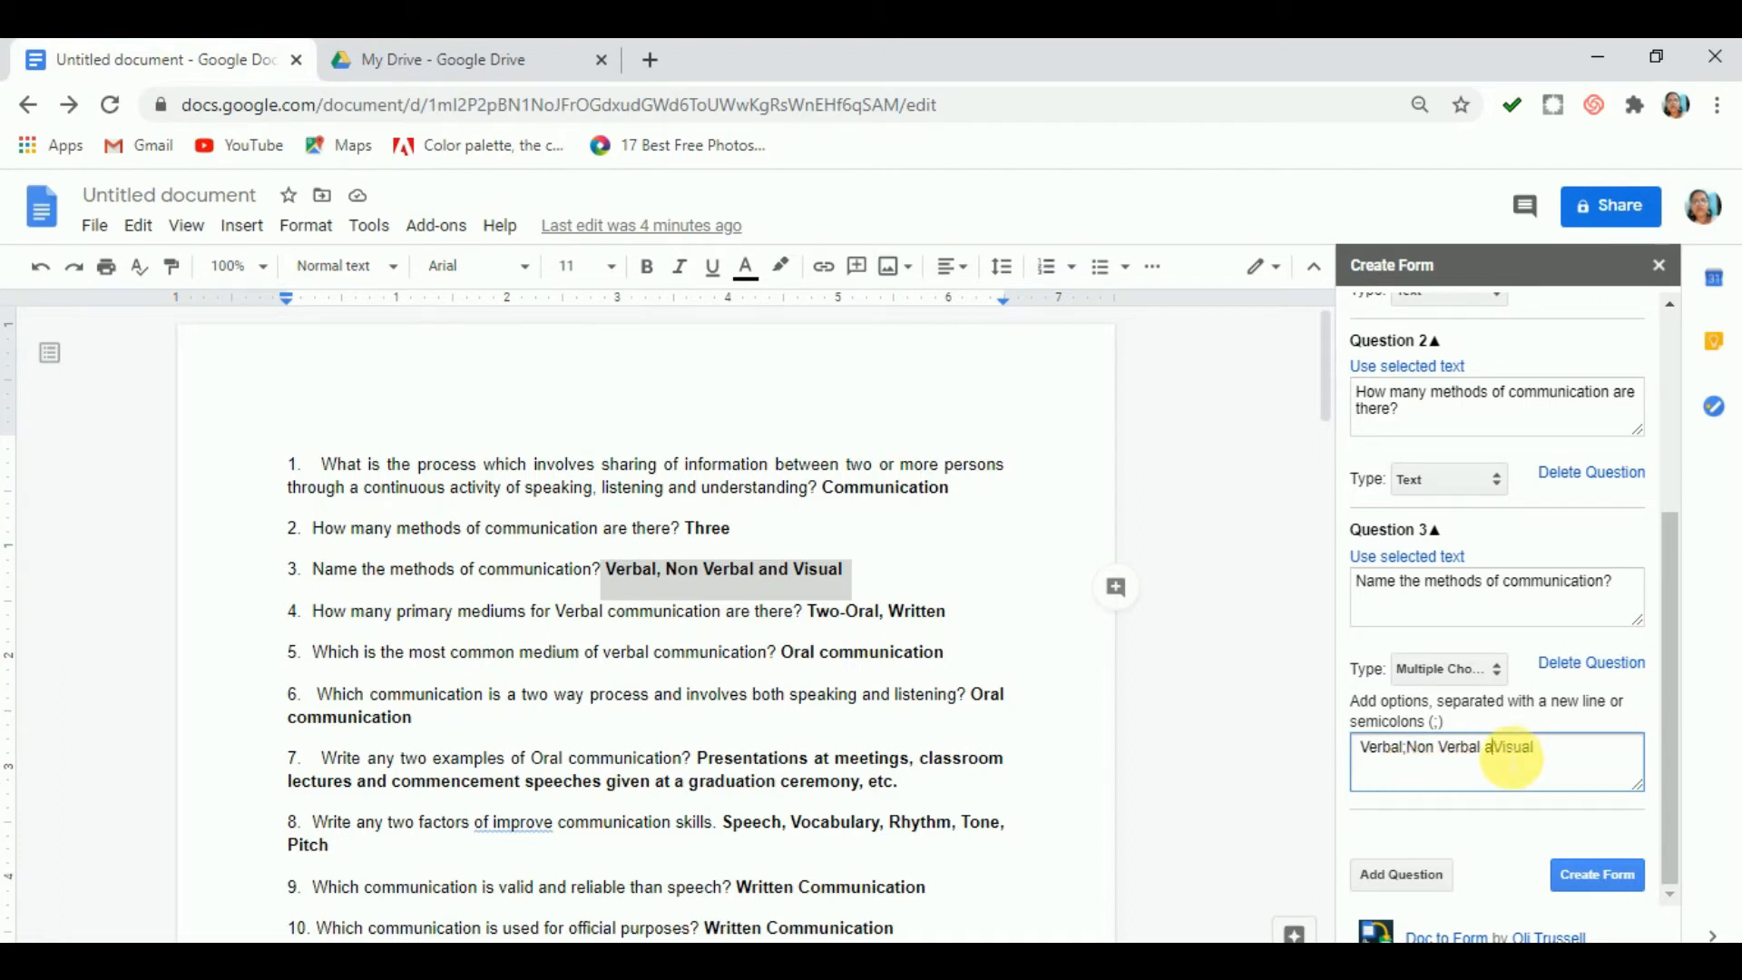
{"action": "type", "text": ";Visual"}
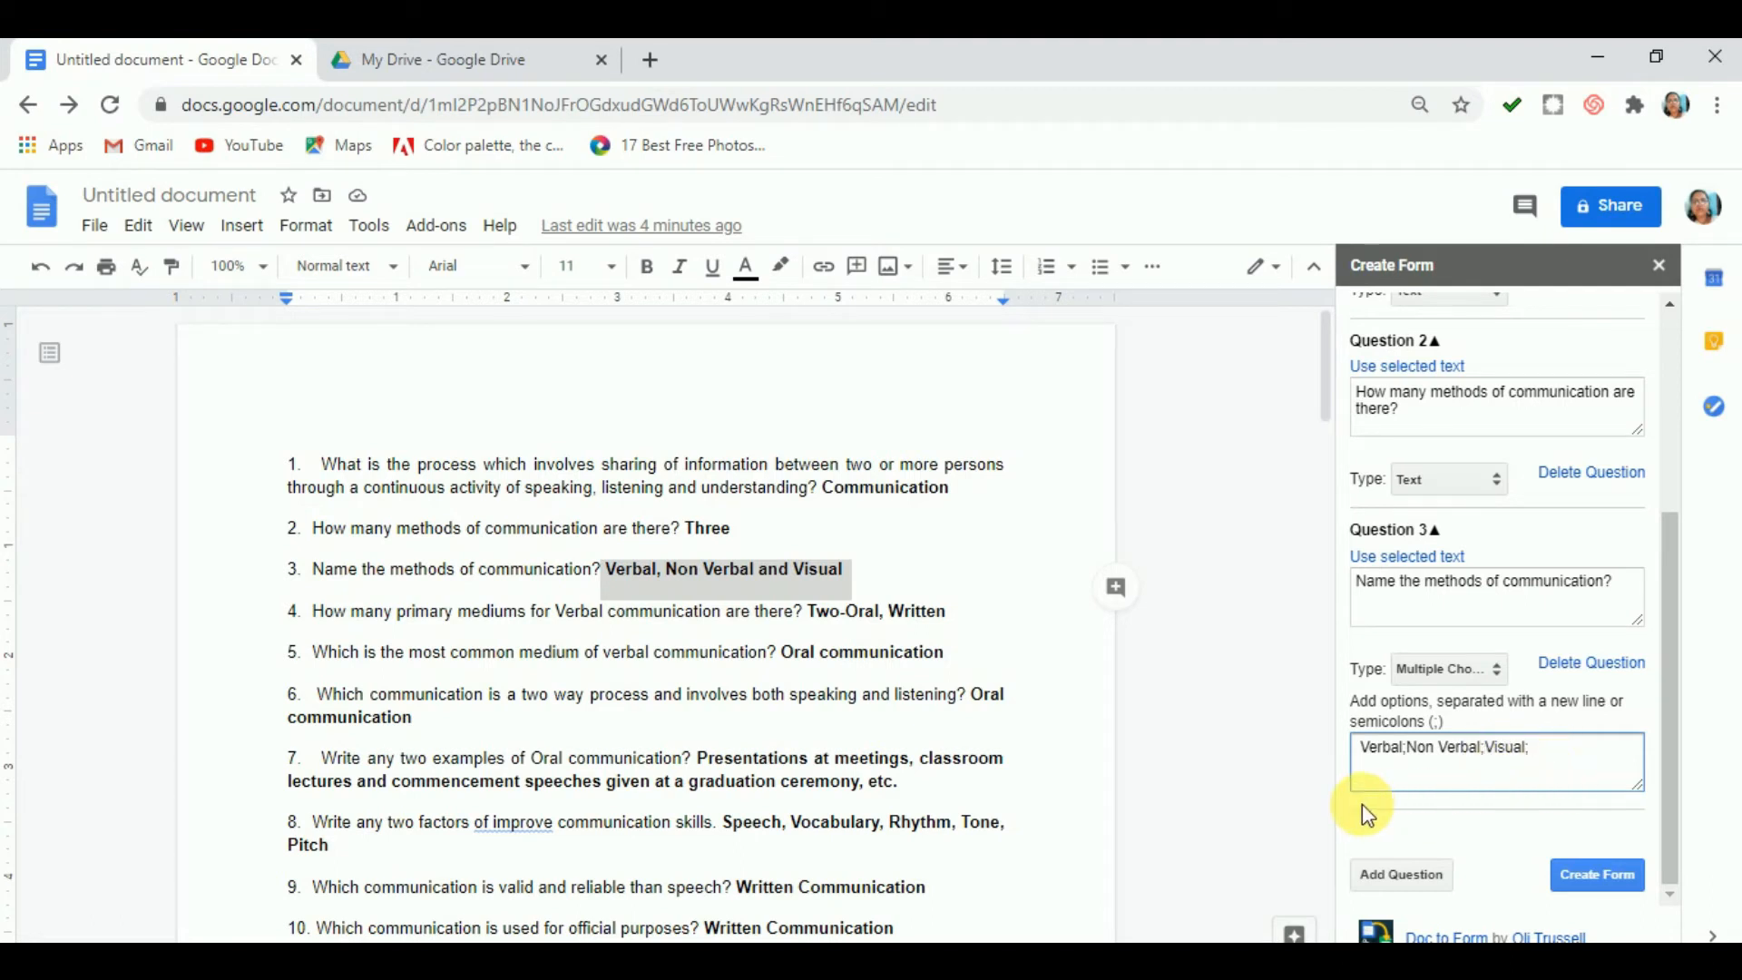
{"action": "type", "text": ";All of these"}
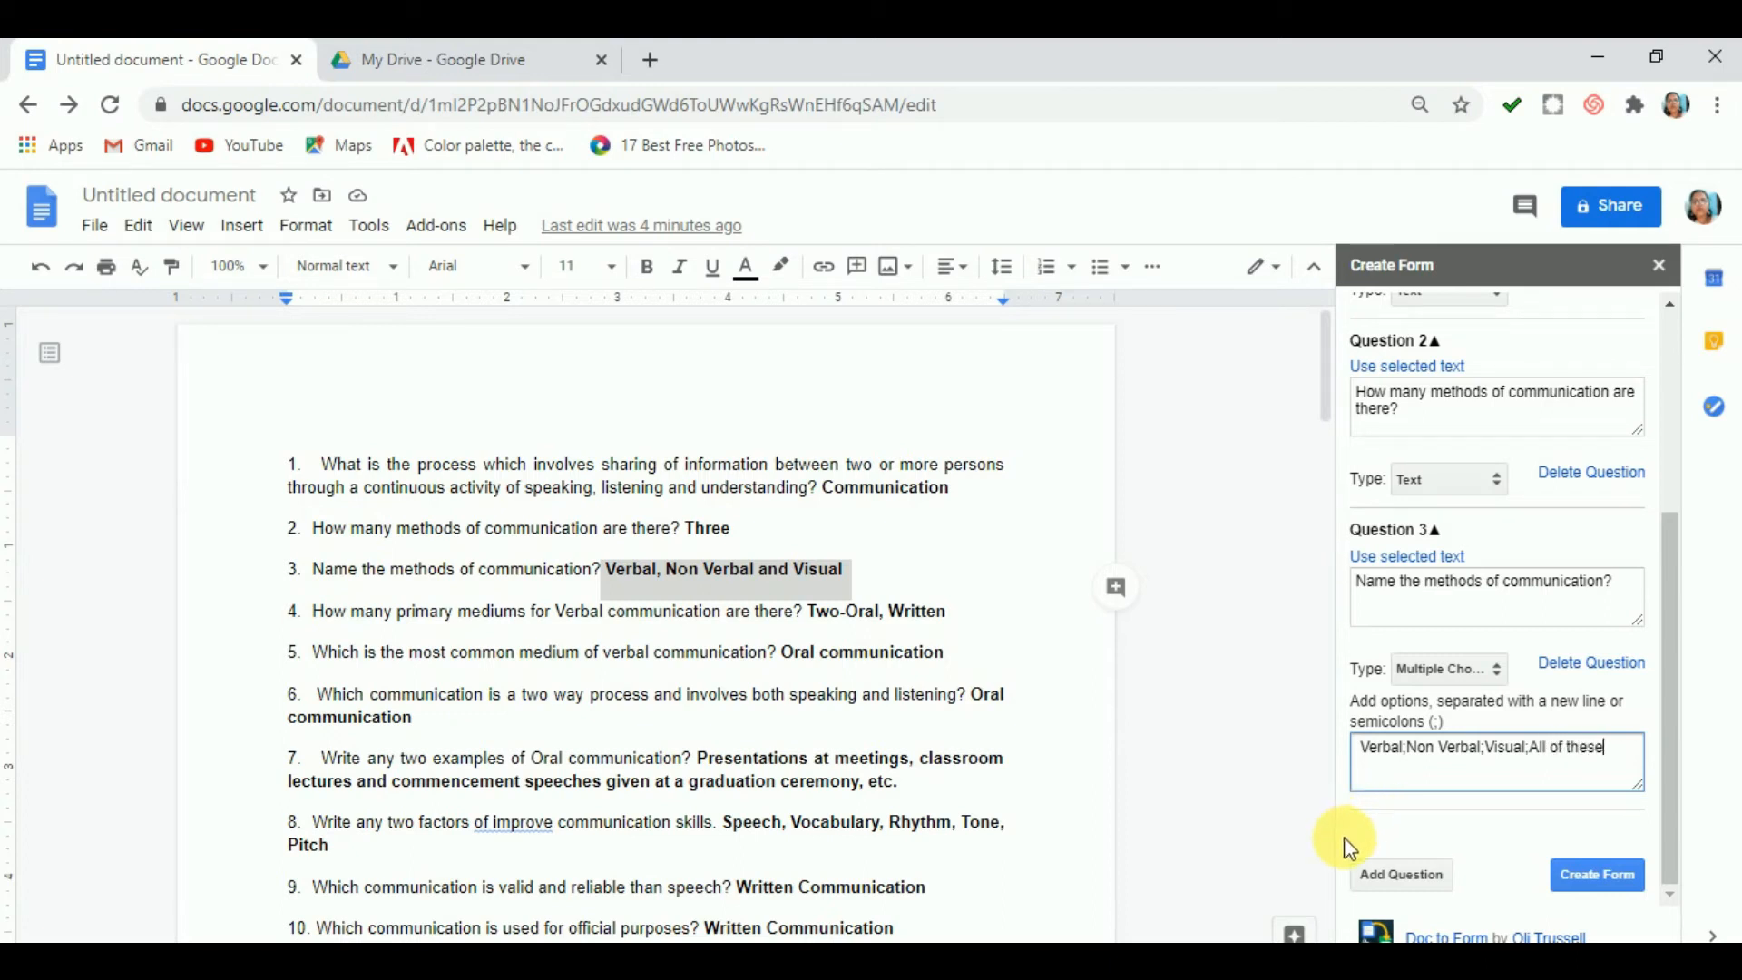
Check the three entered questions, create the form from them and open the created form.
{"action": "scroll", "coordinate": [1116, 660], "scroll_direction": "down", "scroll_amount": 3}
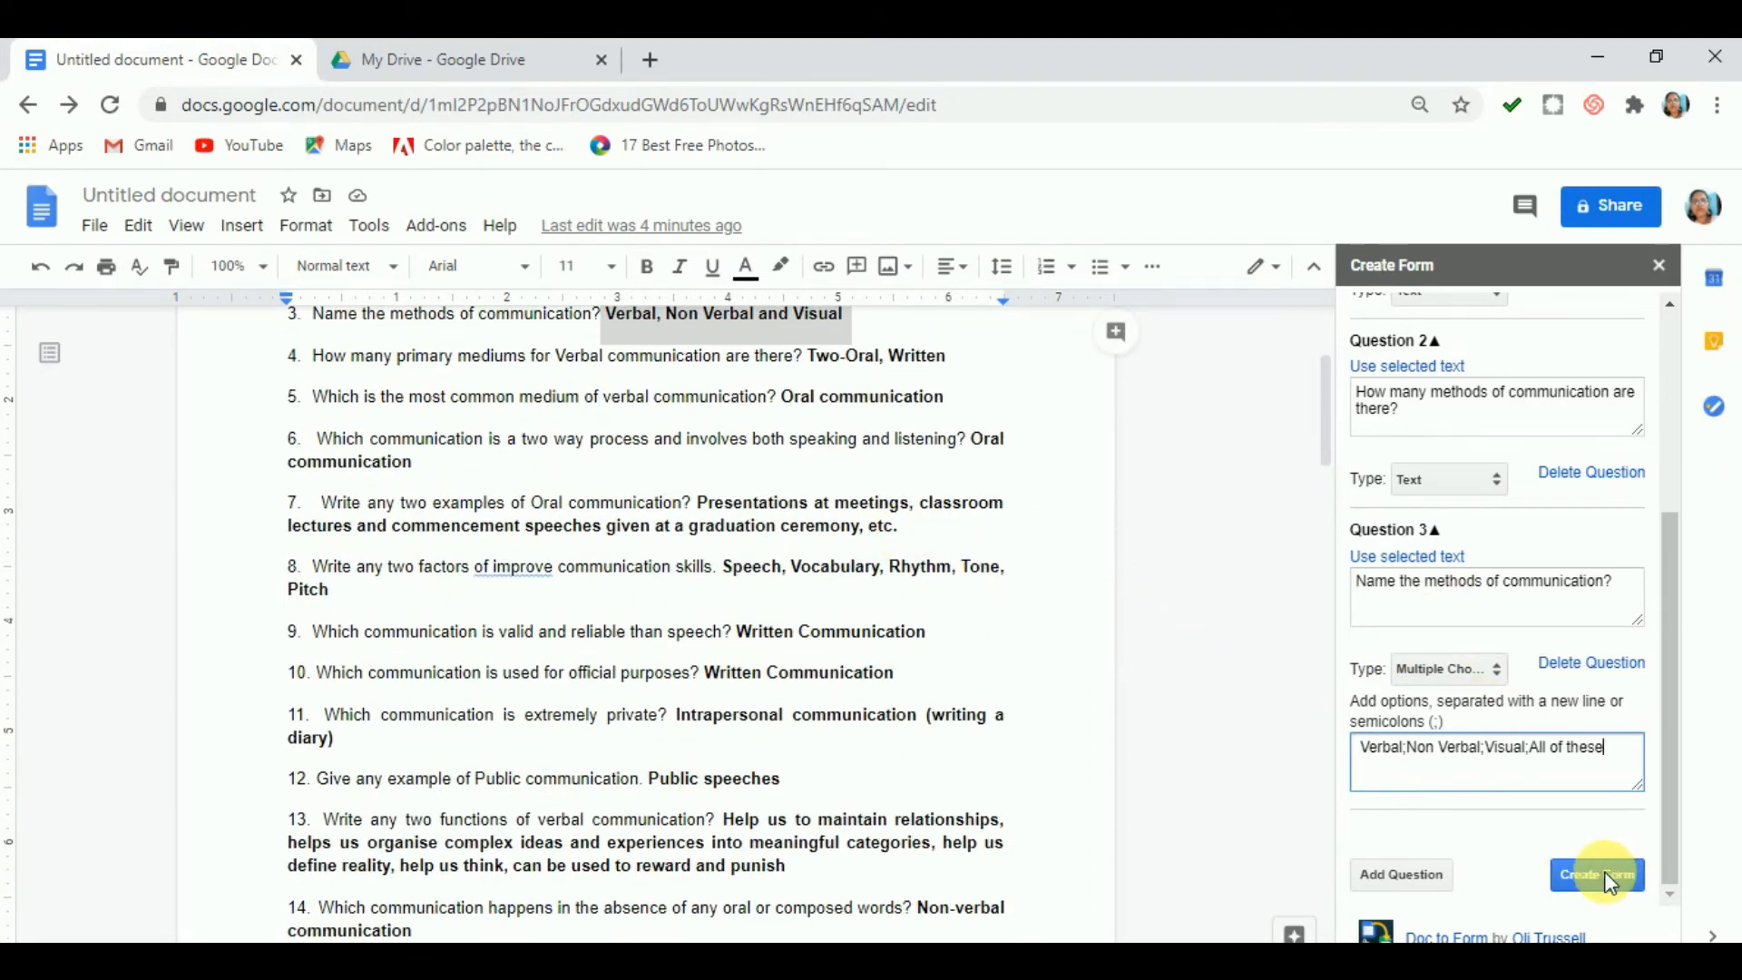
{"action": "scroll", "coordinate": [1488, 581], "scroll_direction": "up", "scroll_amount": 4}
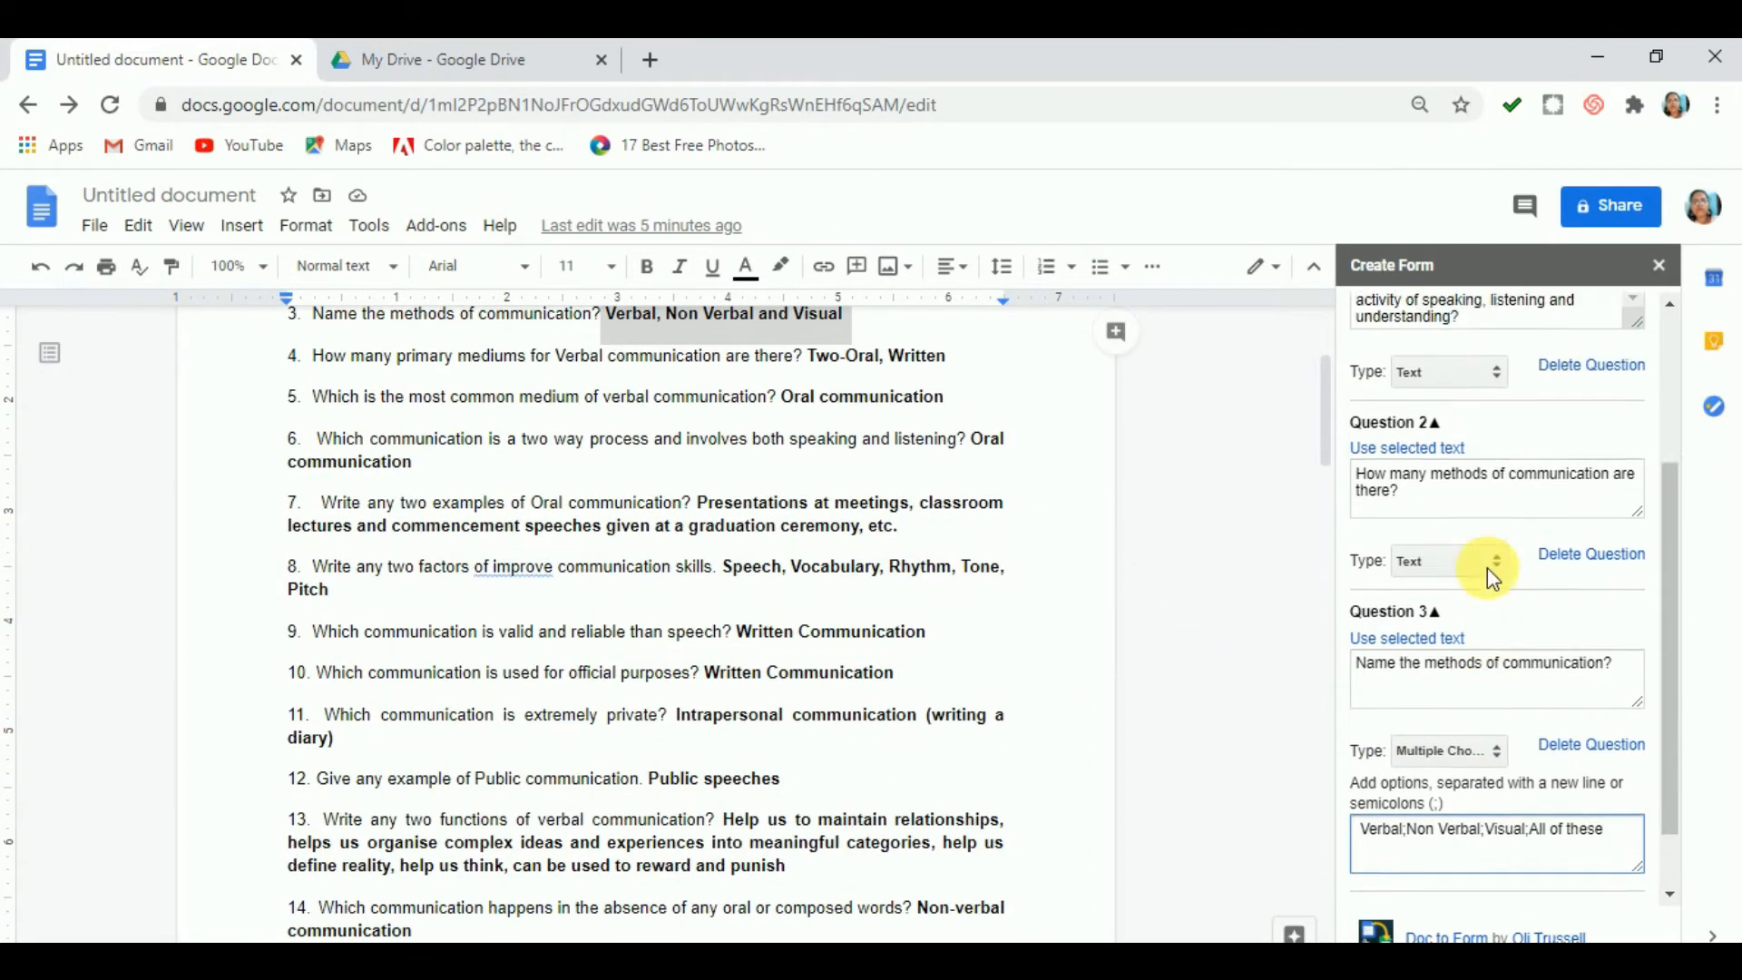
{"action": "scroll", "coordinate": [1510, 599], "scroll_direction": "down", "scroll_amount": 3}
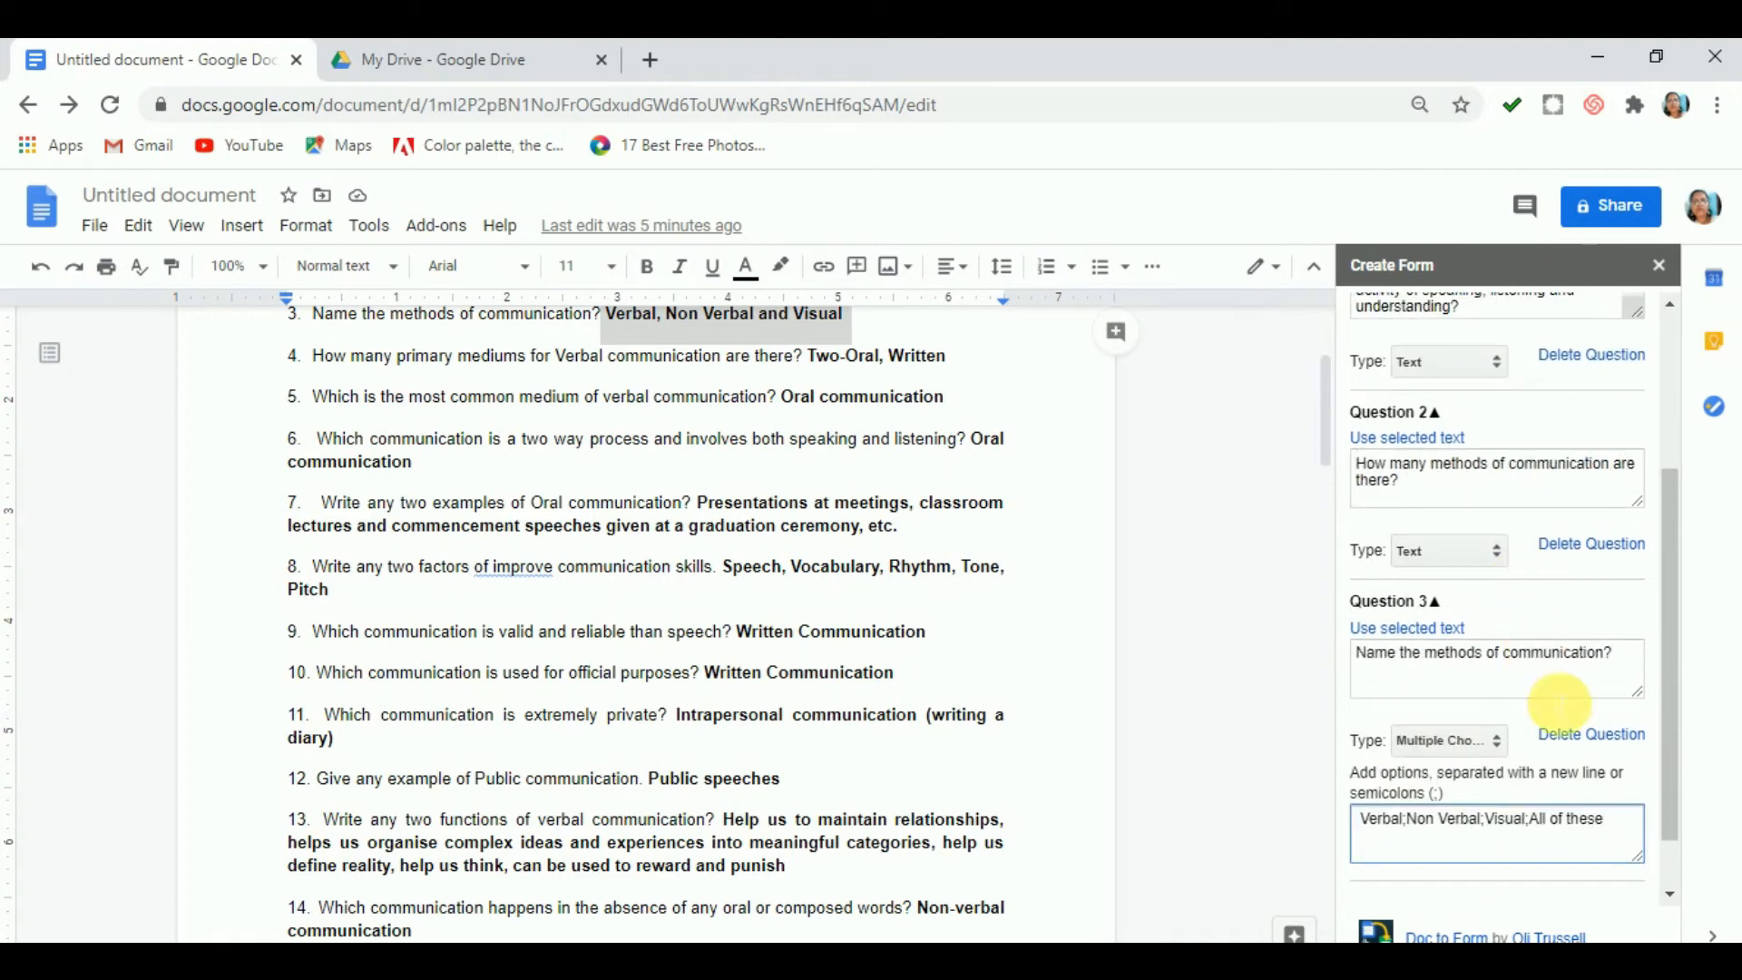
{"action": "scroll", "coordinate": [1552, 708], "scroll_direction": "down", "scroll_amount": 1}
{"action": "left_click", "coordinate": [1595, 889]}
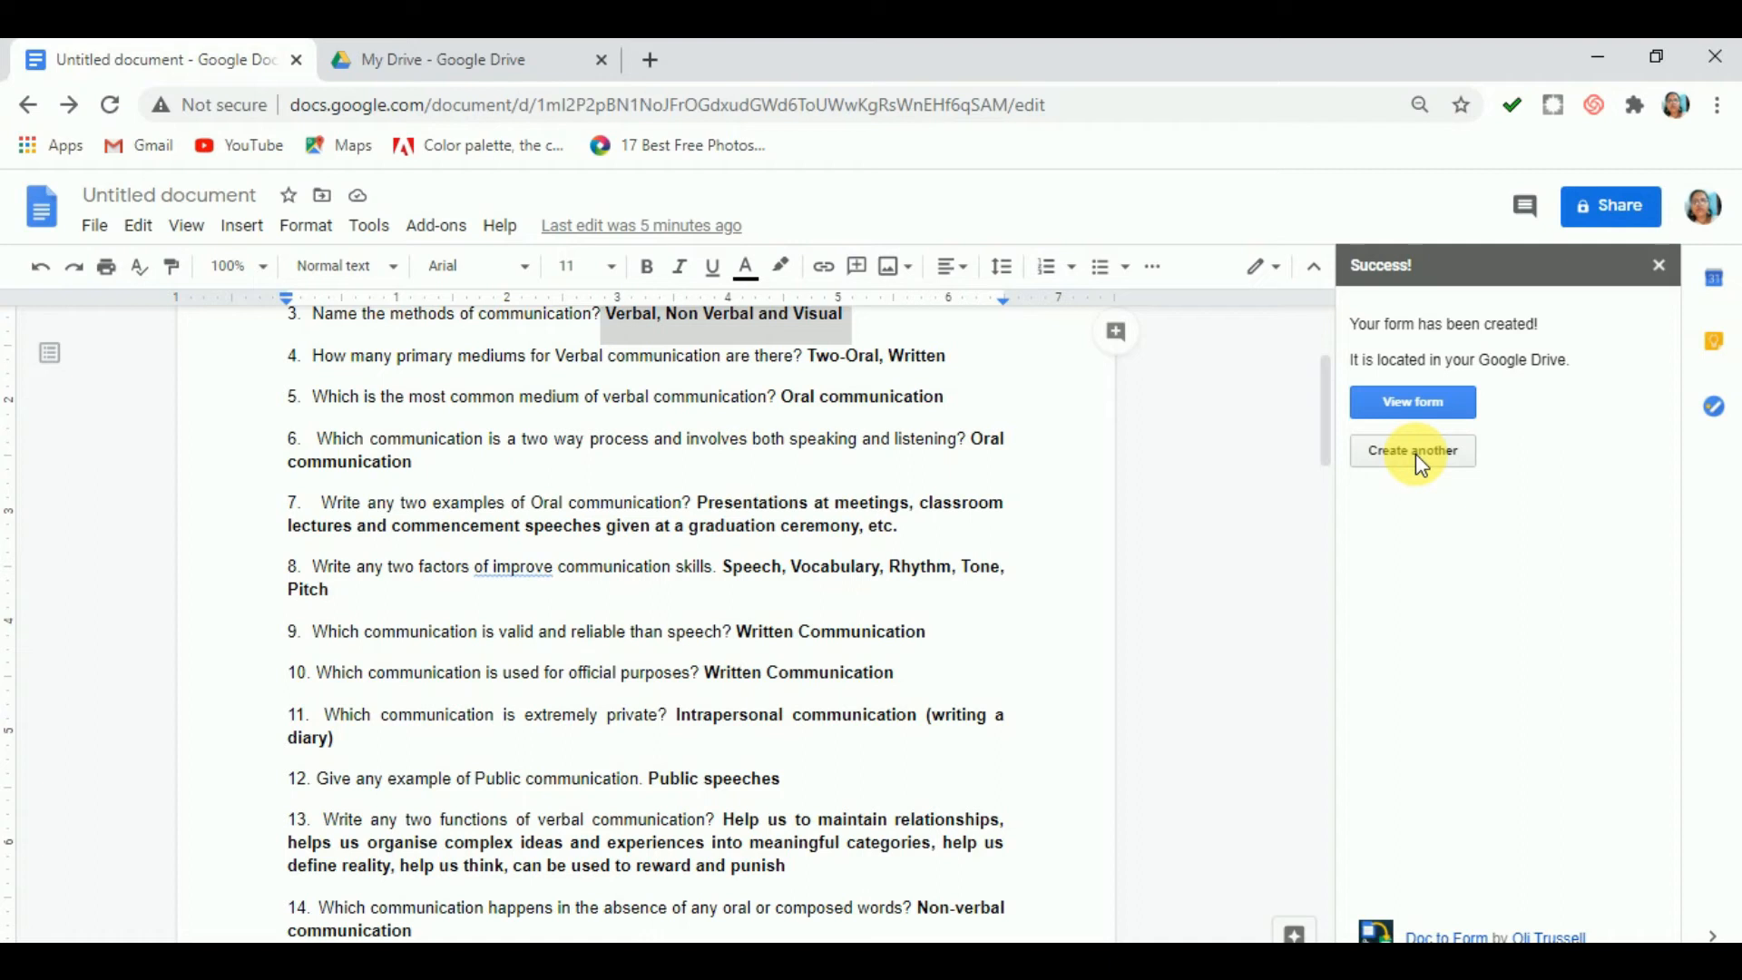
{"action": "left_click", "coordinate": [1425, 401]}
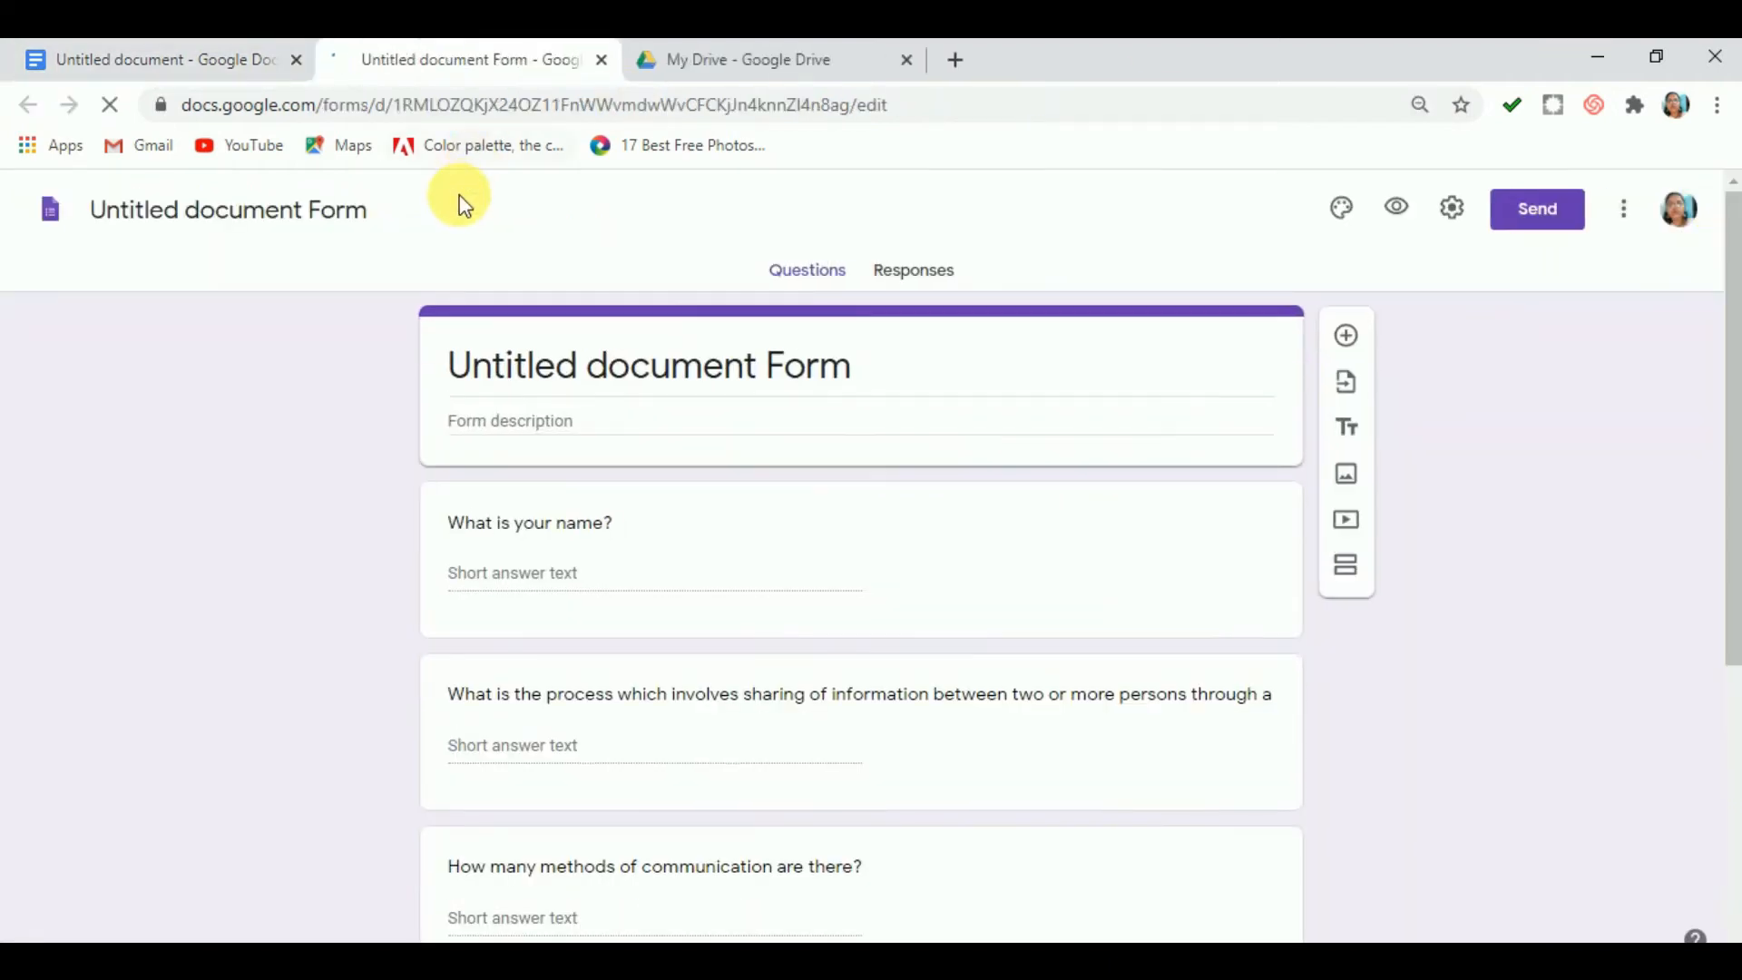
Examine the created form's title, questions and answer options, and look at its responses page.
{"action": "scroll", "coordinate": [596, 448], "scroll_direction": "down", "scroll_amount": 3}
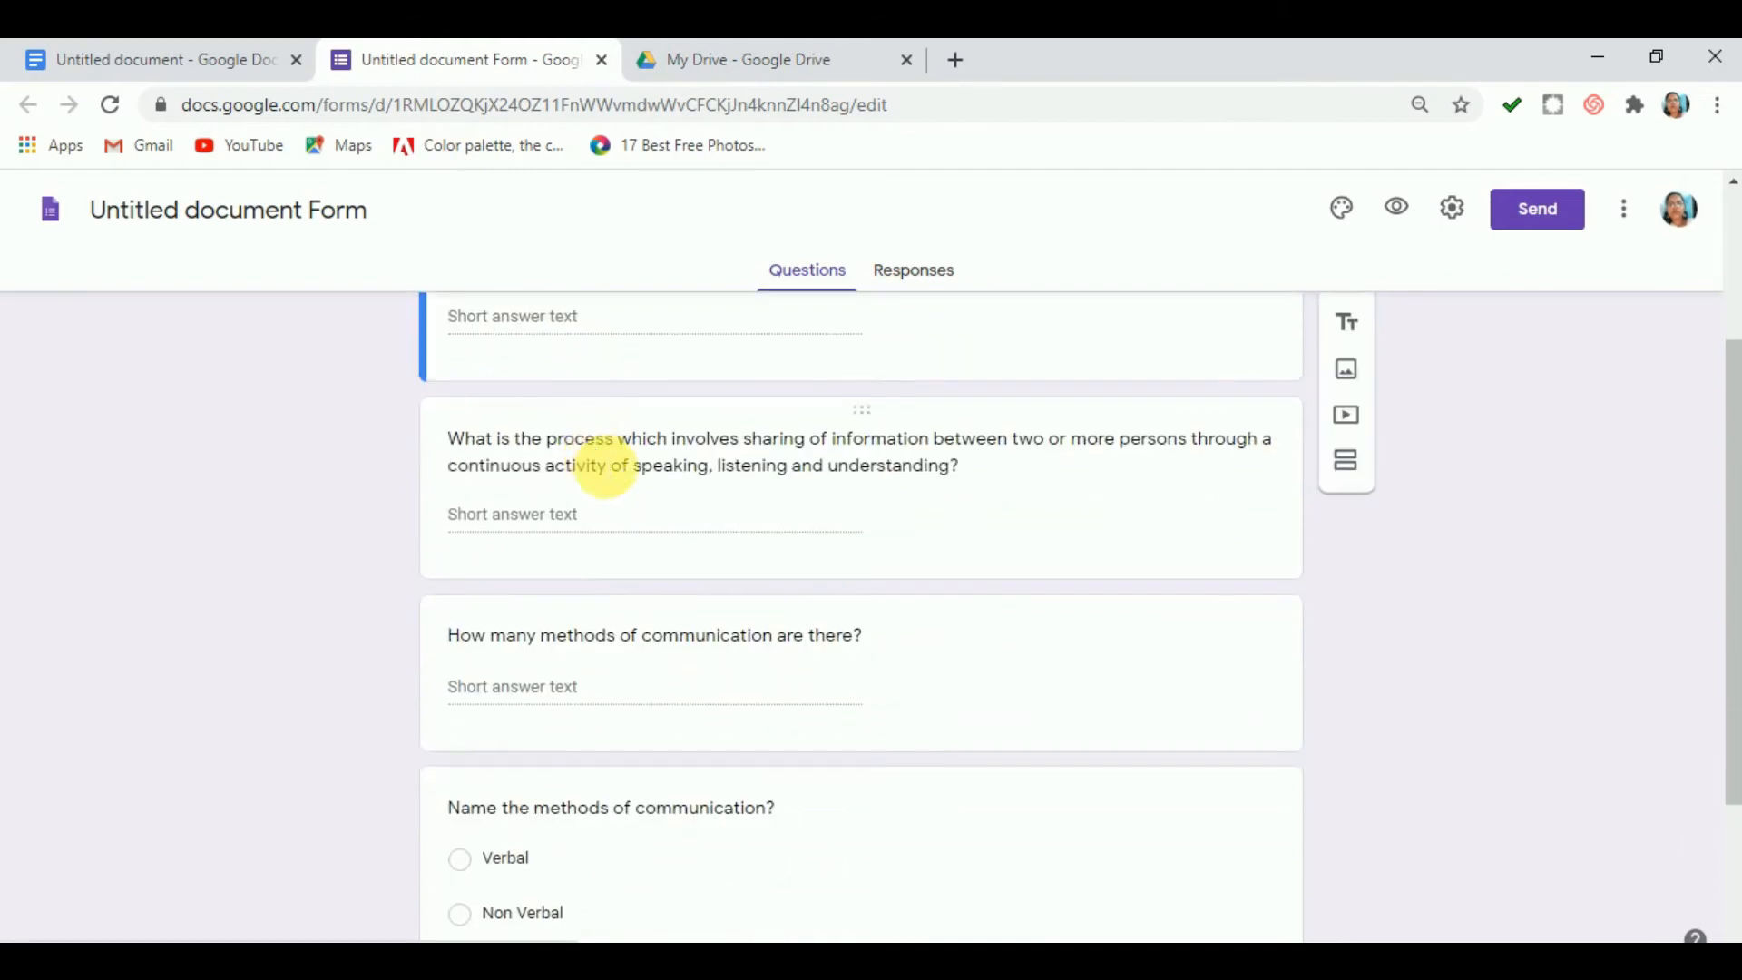
{"action": "scroll", "coordinate": [611, 467], "scroll_direction": "up", "scroll_amount": 5}
{"action": "scroll", "coordinate": [608, 508], "scroll_direction": "down", "scroll_amount": 4}
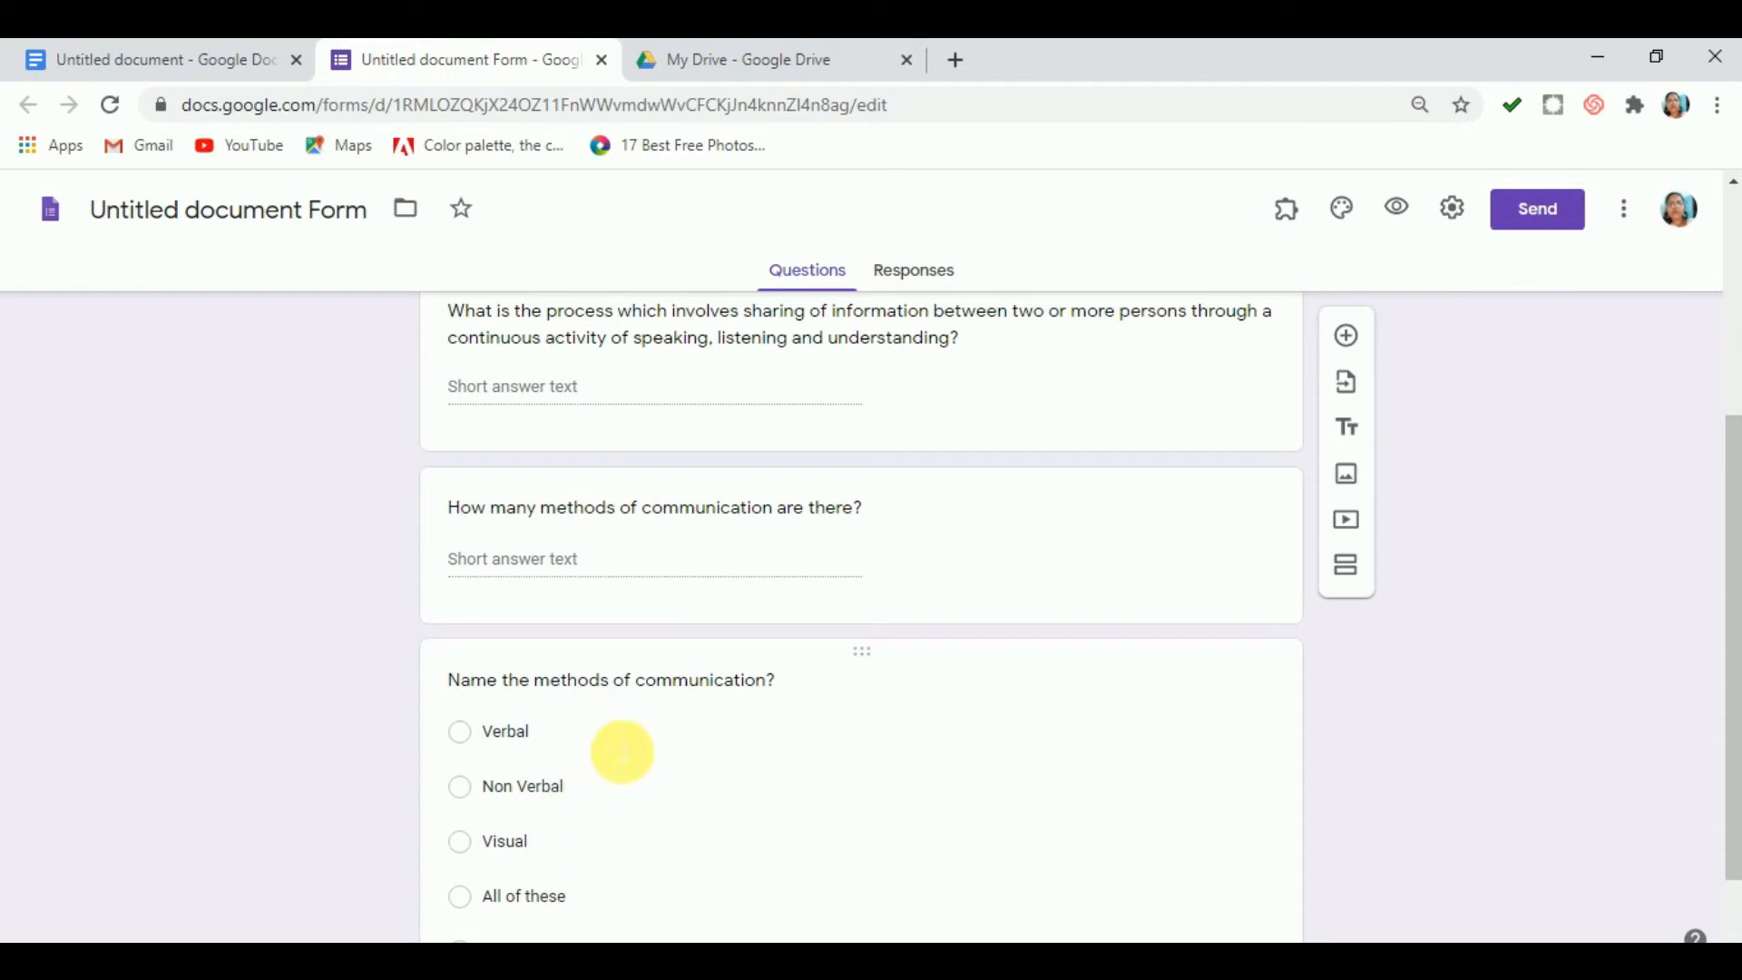
{"action": "scroll", "coordinate": [635, 737], "scroll_direction": "up", "scroll_amount": 5}
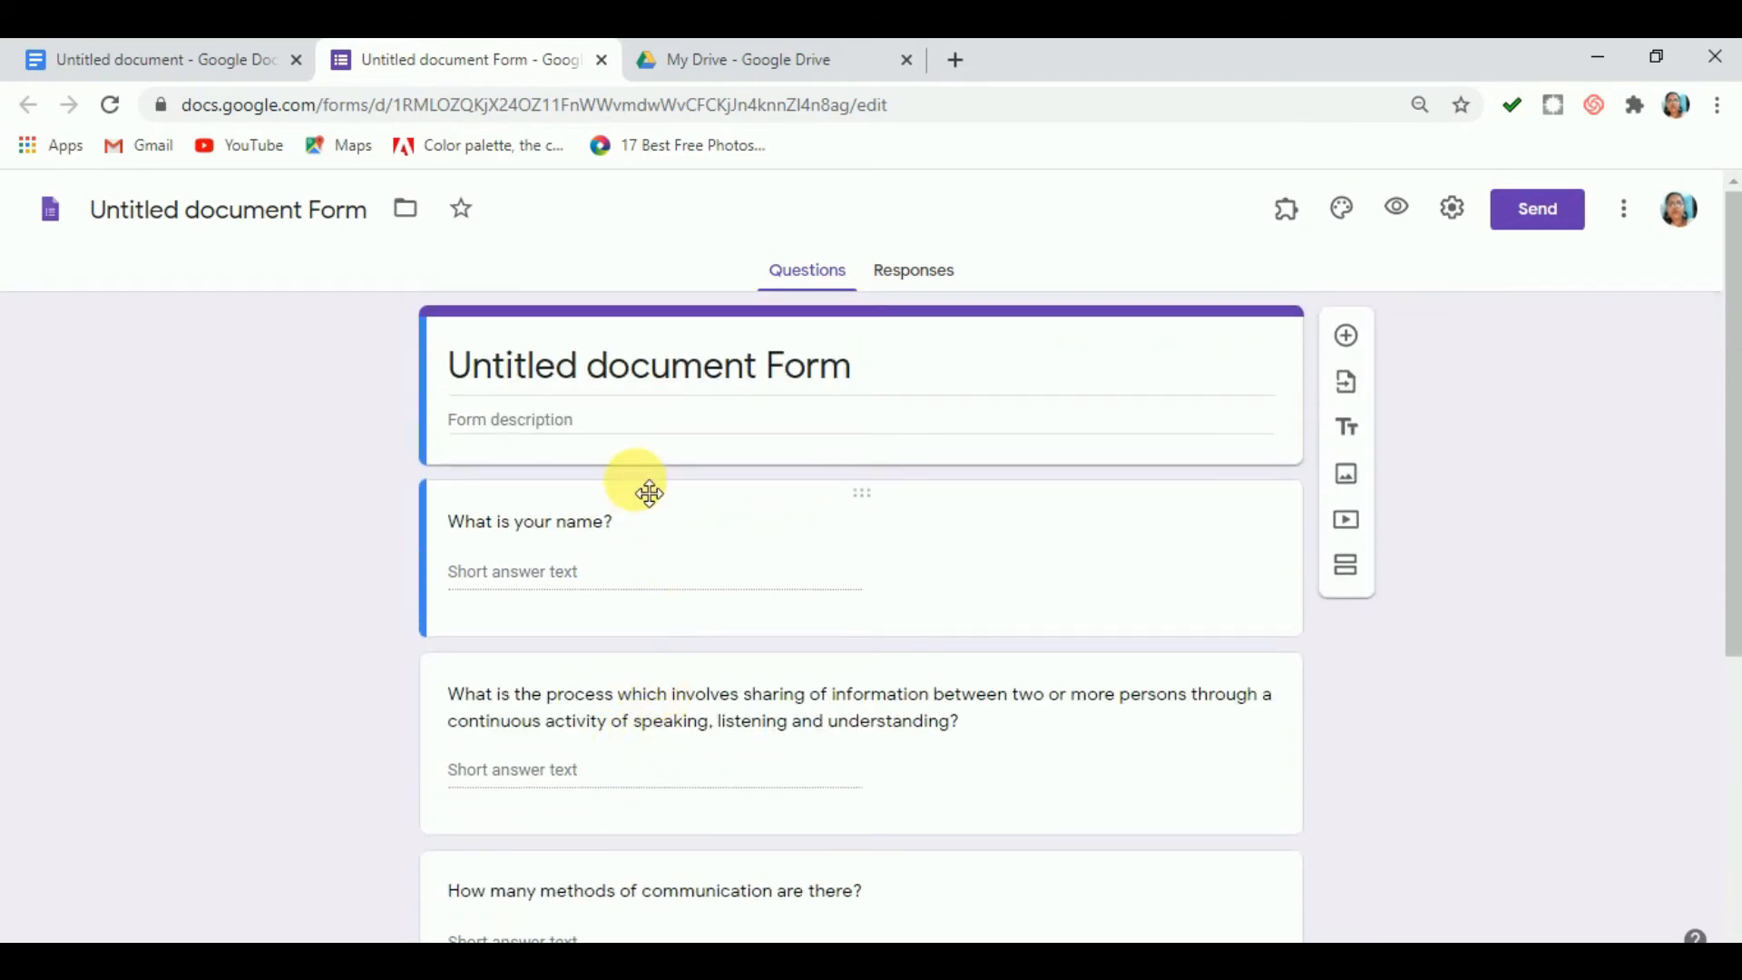
{"action": "triple_click", "coordinate": [867, 367]}
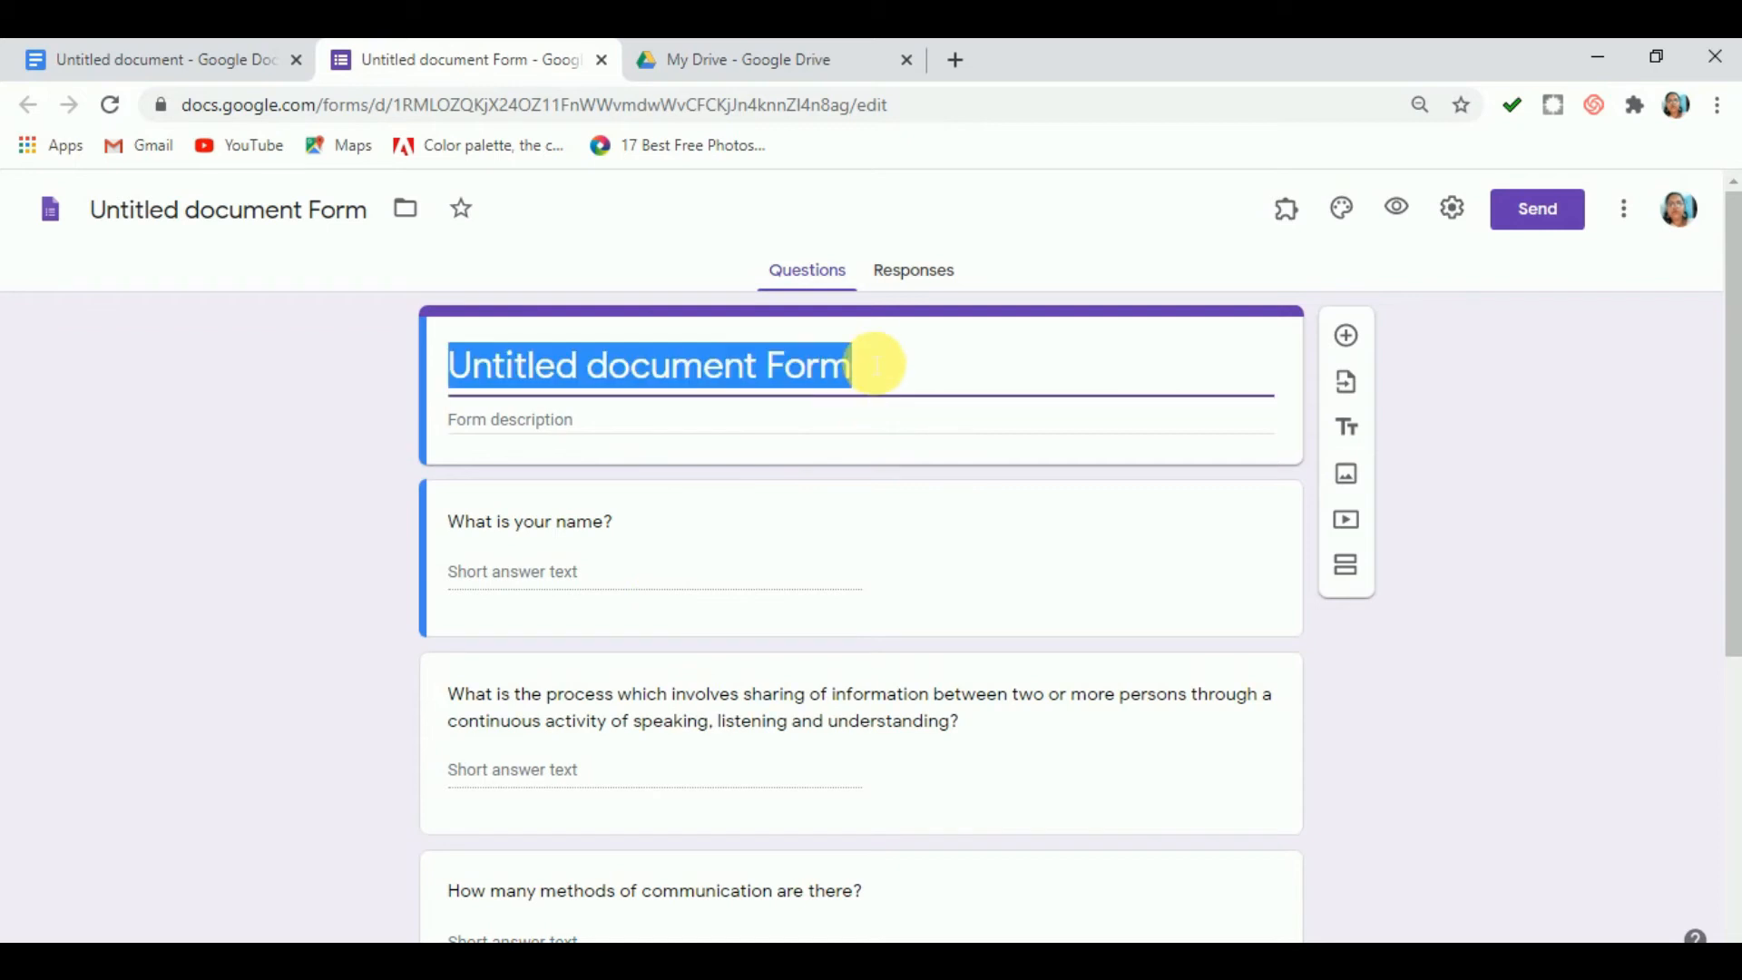
{"action": "left_click", "coordinate": [948, 272]}
{"action": "left_click", "coordinate": [801, 277]}
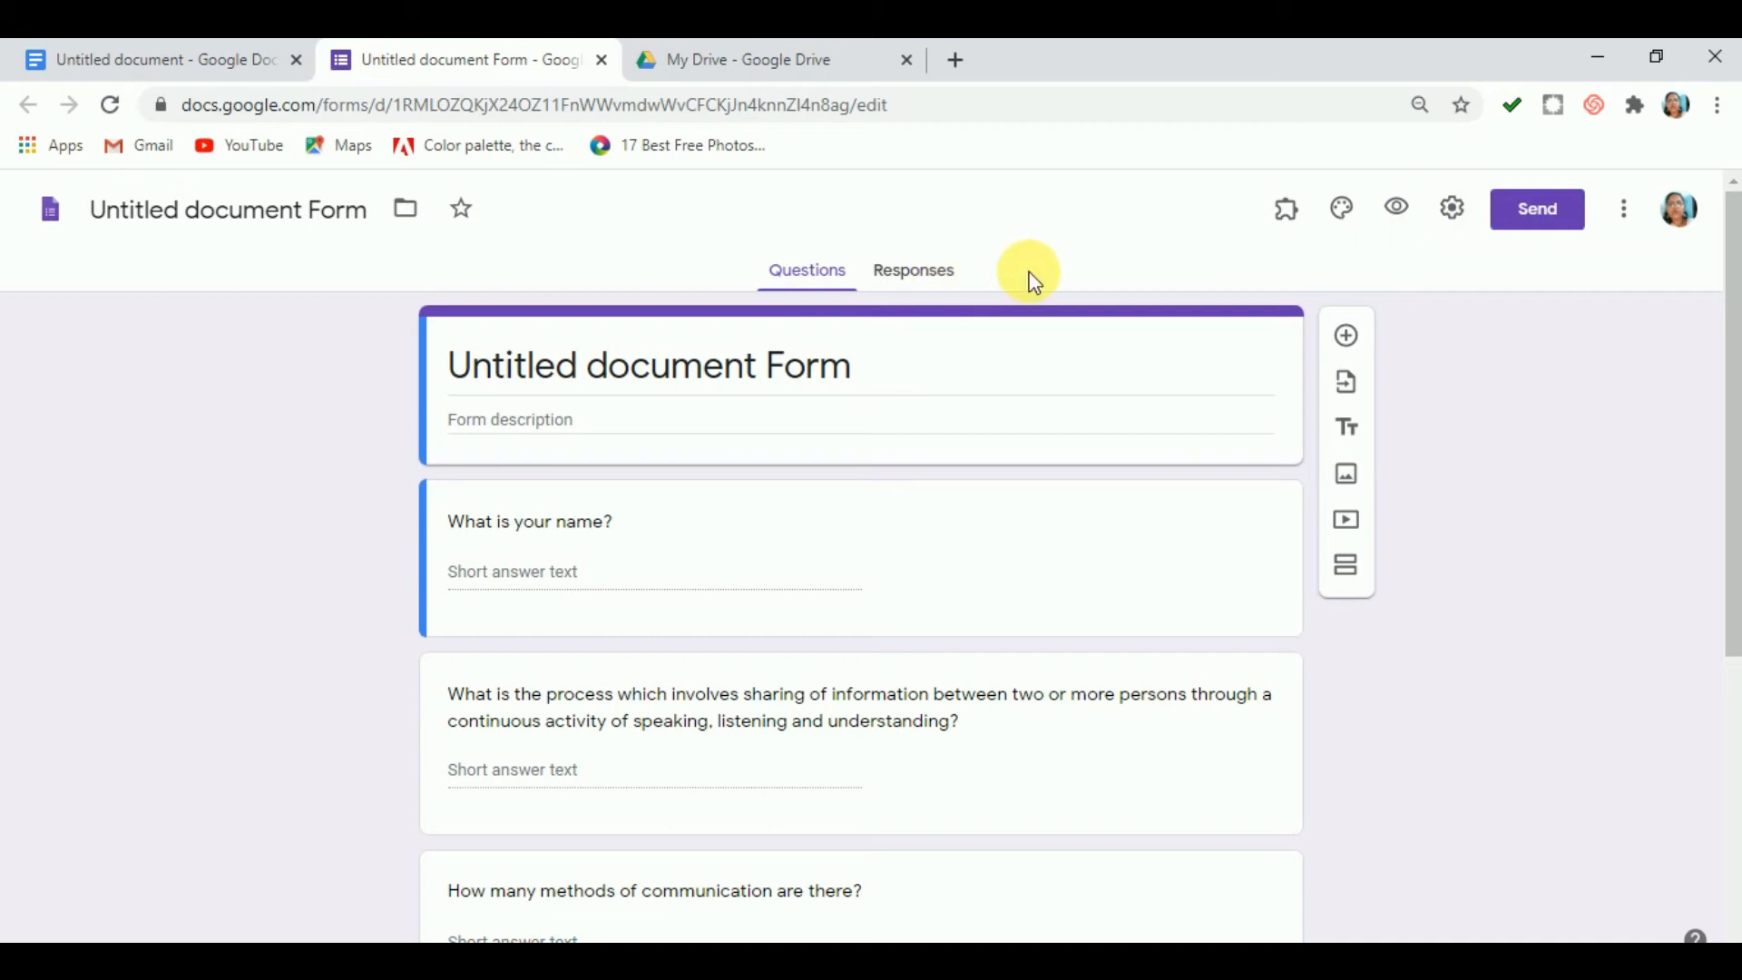
Make the form a quiz with grades released later, after manual review, and turn on the progress bar.
{"action": "left_click", "coordinate": [1455, 218]}
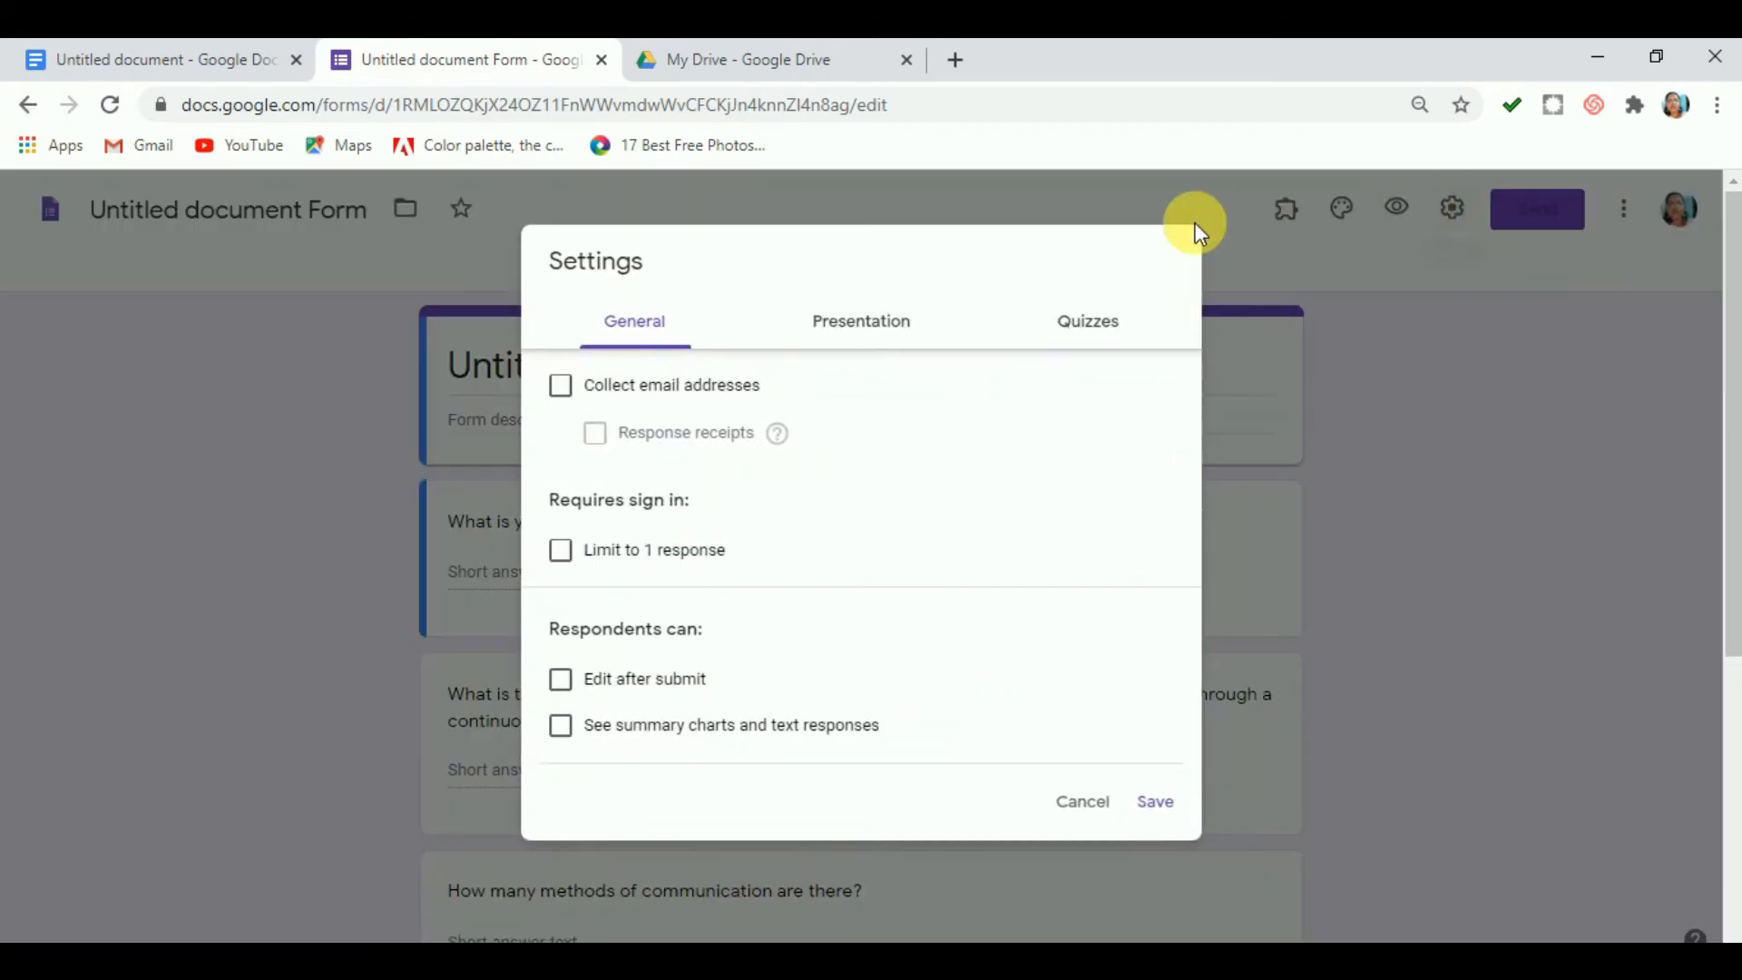
{"action": "left_click", "coordinate": [1093, 329]}
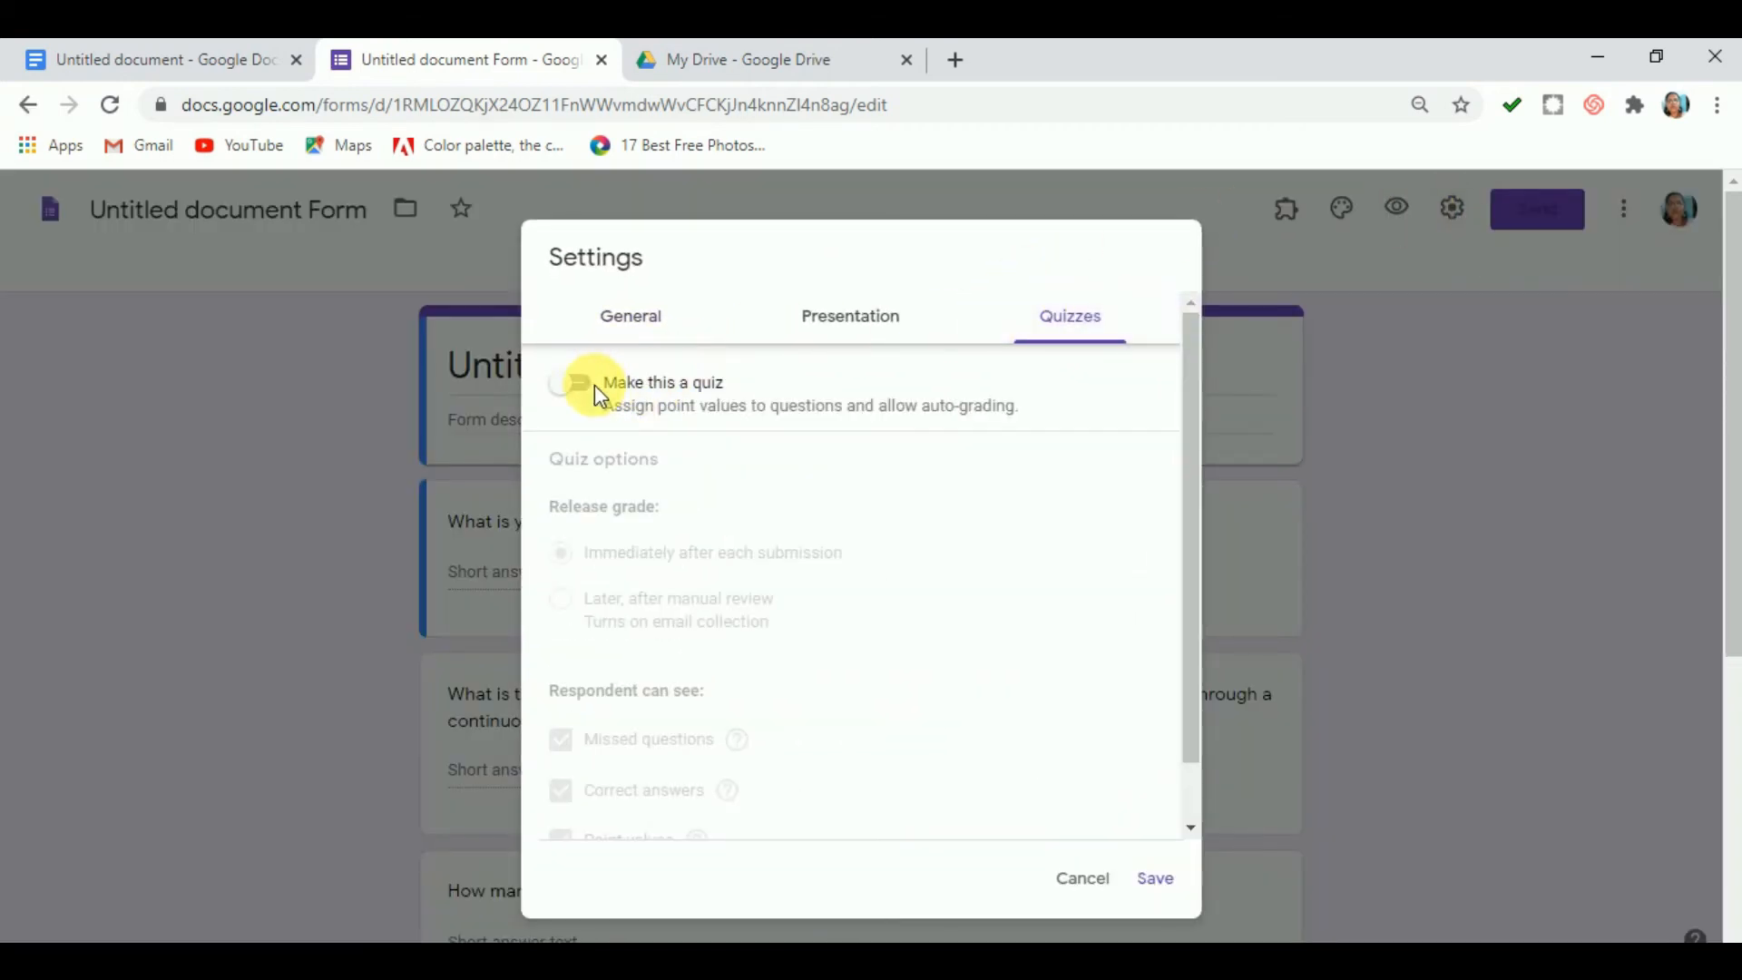
{"action": "left_click", "coordinate": [592, 397]}
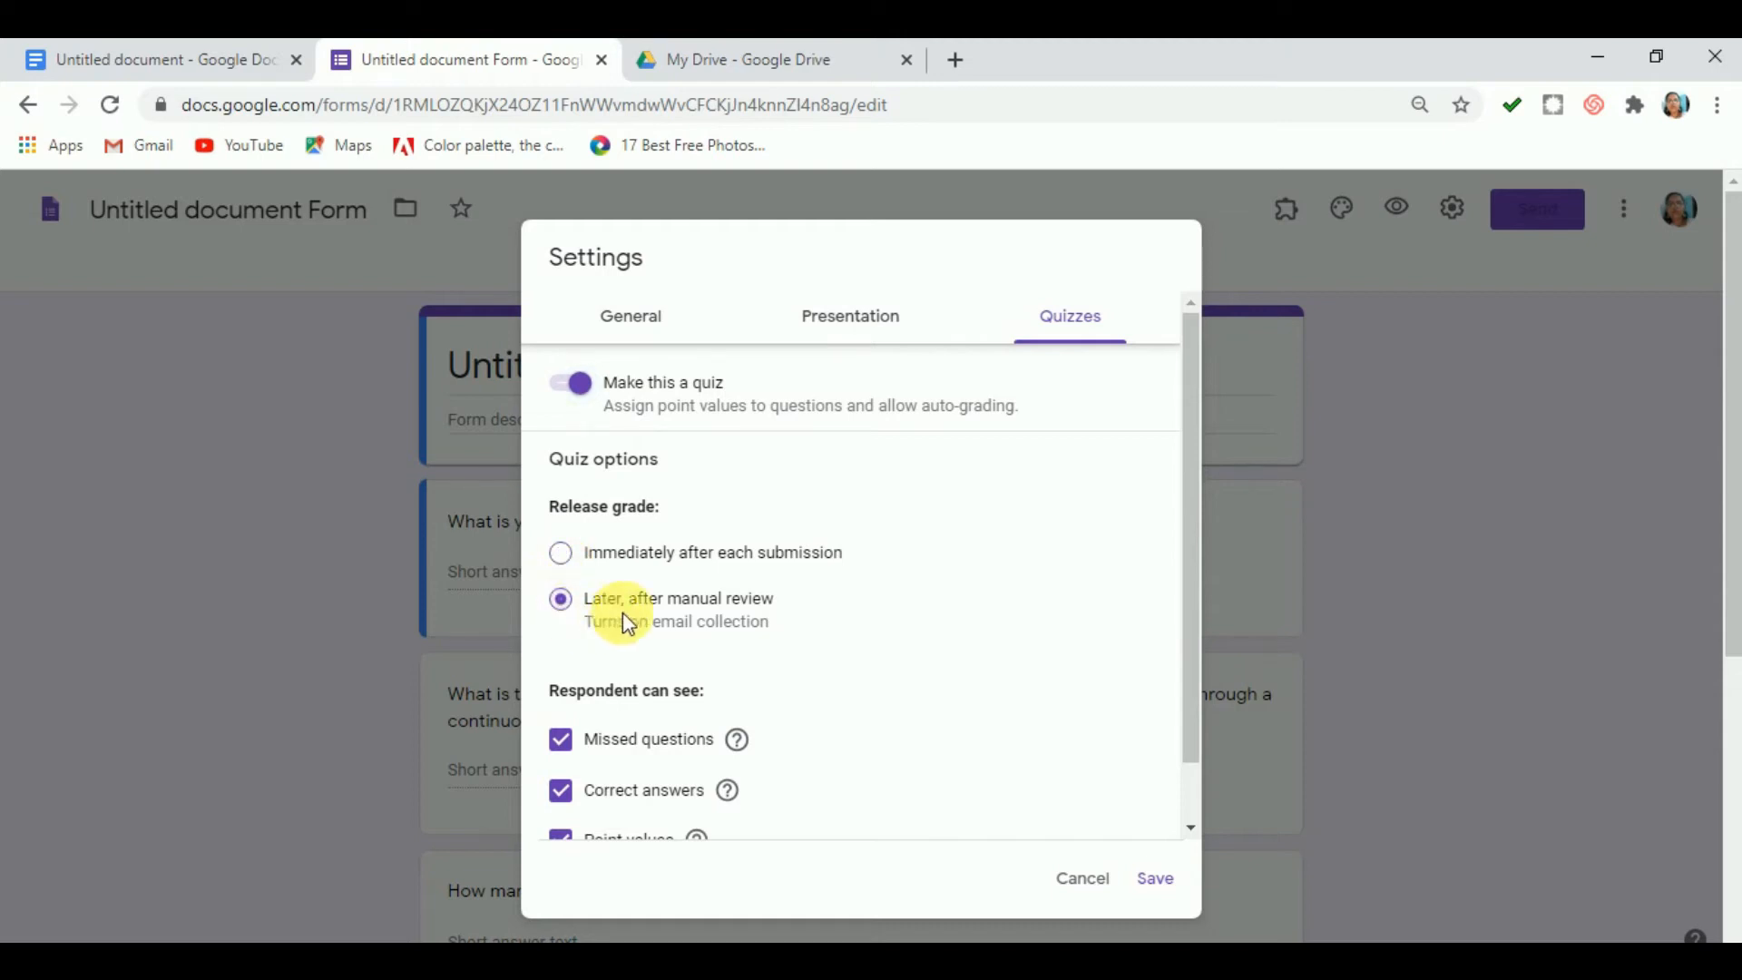
{"action": "scroll", "coordinate": [713, 597], "scroll_direction": "down", "scroll_amount": 1}
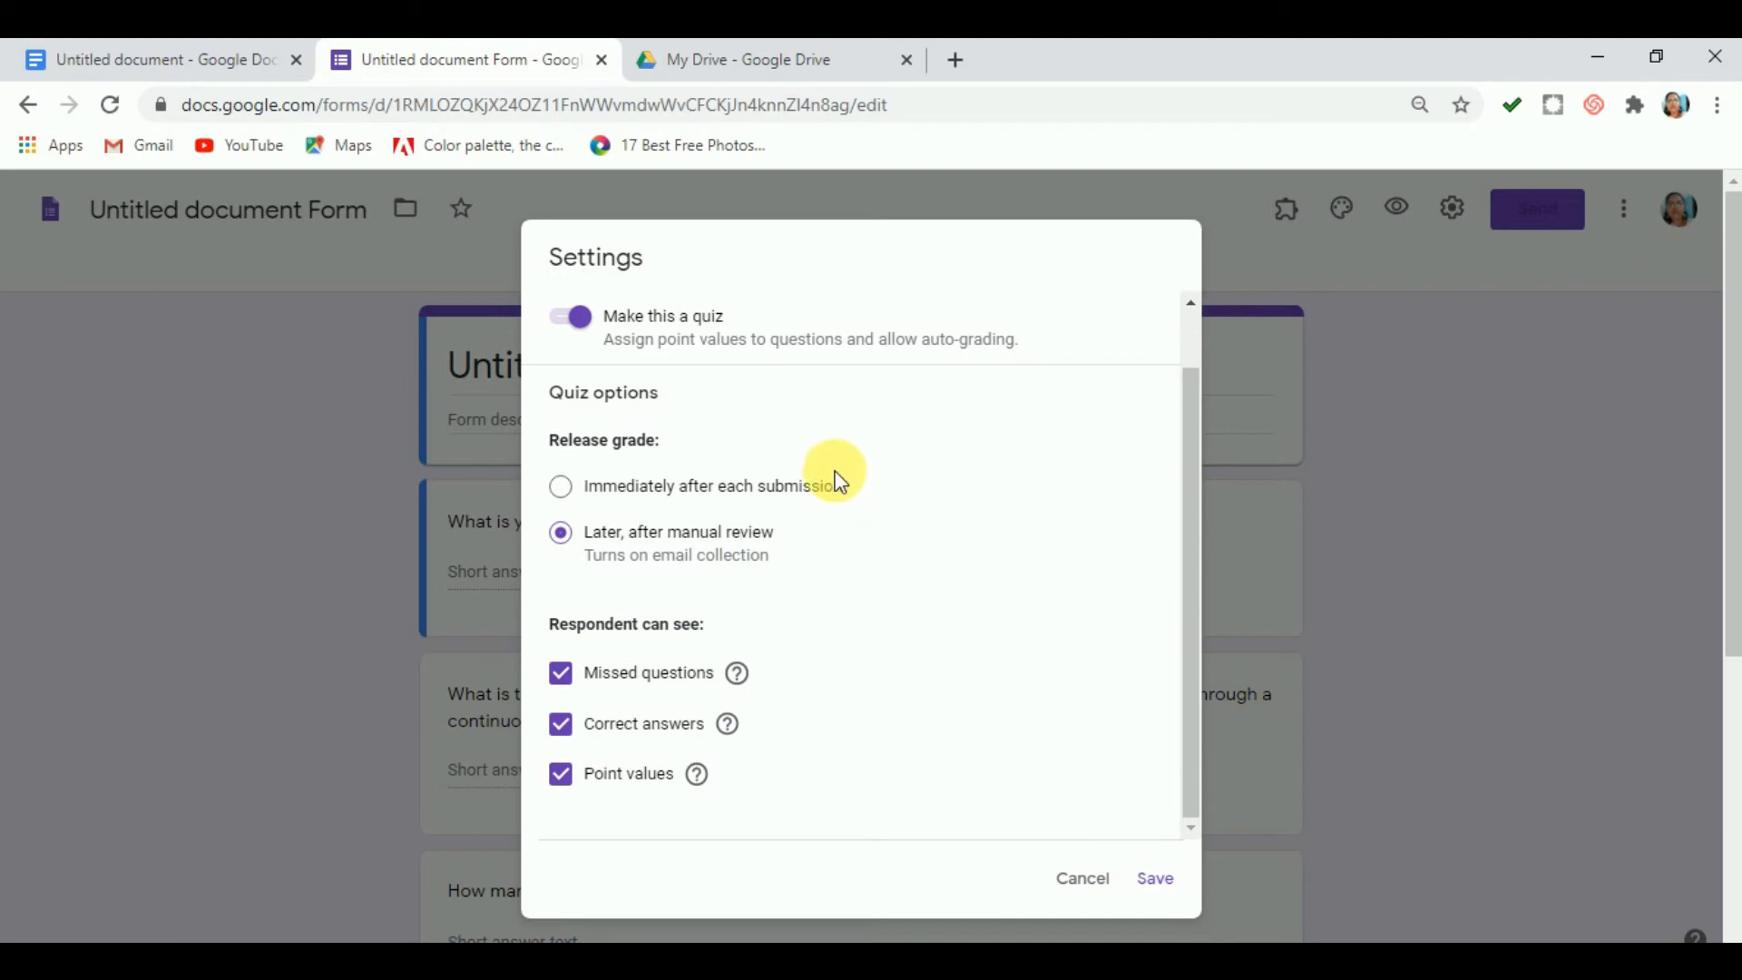
{"action": "scroll", "coordinate": [840, 481], "scroll_direction": "up", "scroll_amount": 1}
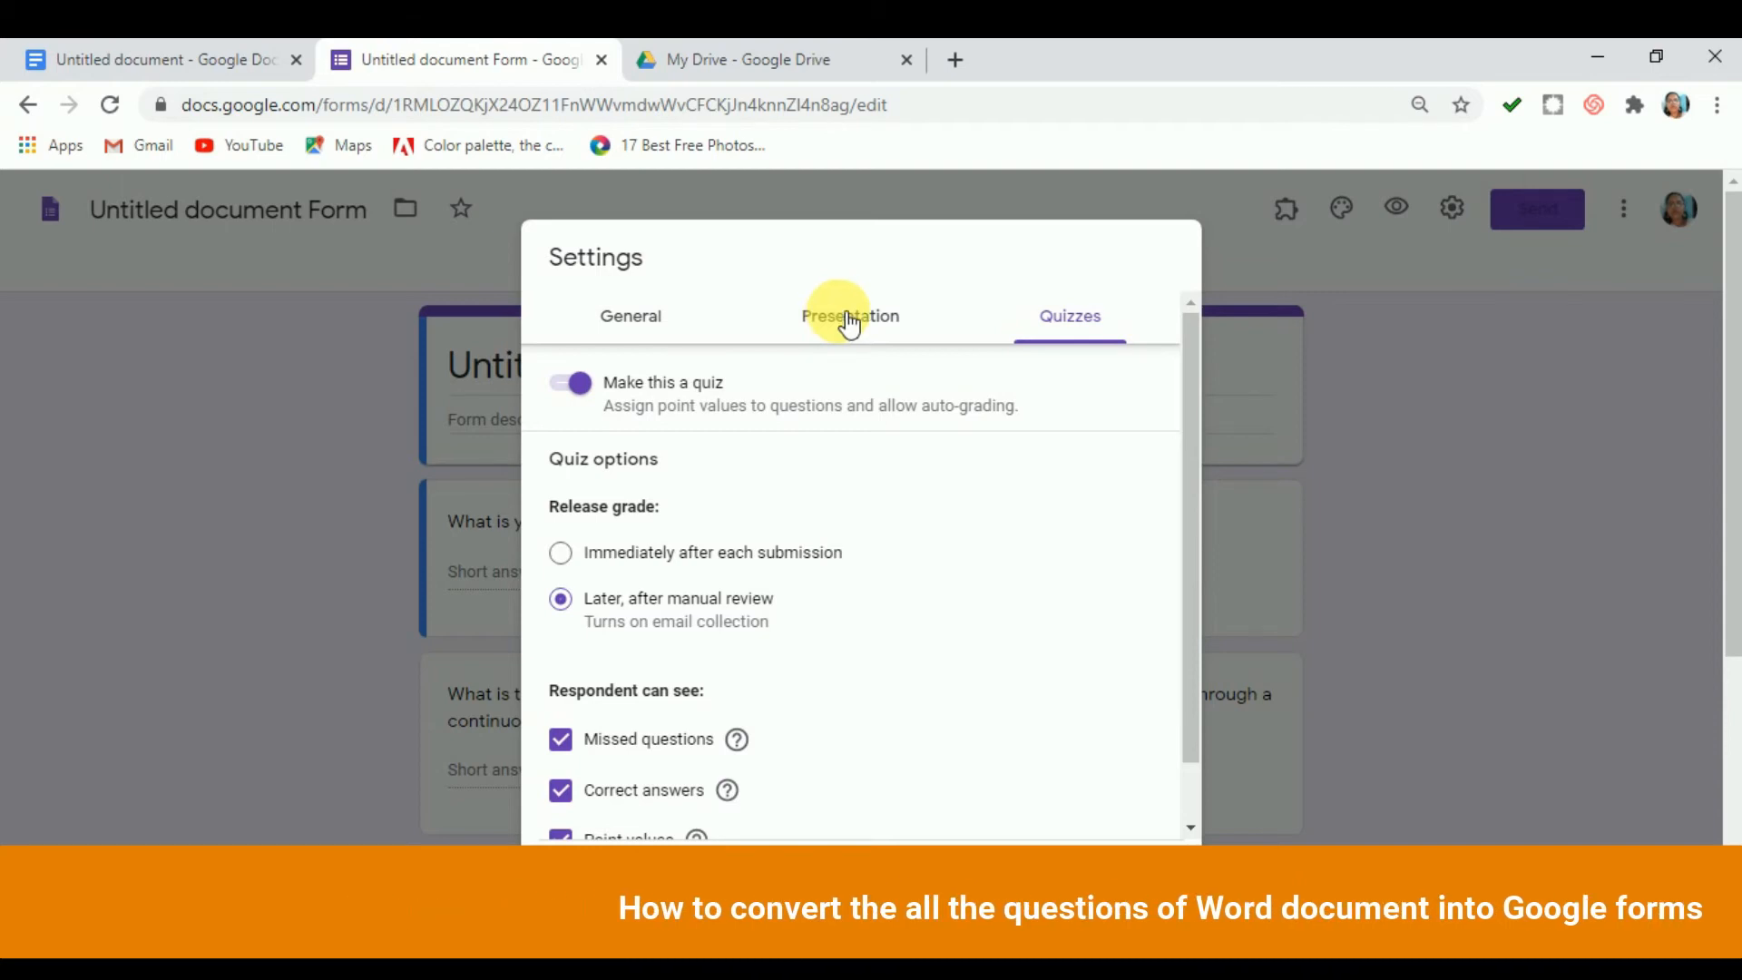
{"action": "left_click", "coordinate": [848, 323]}
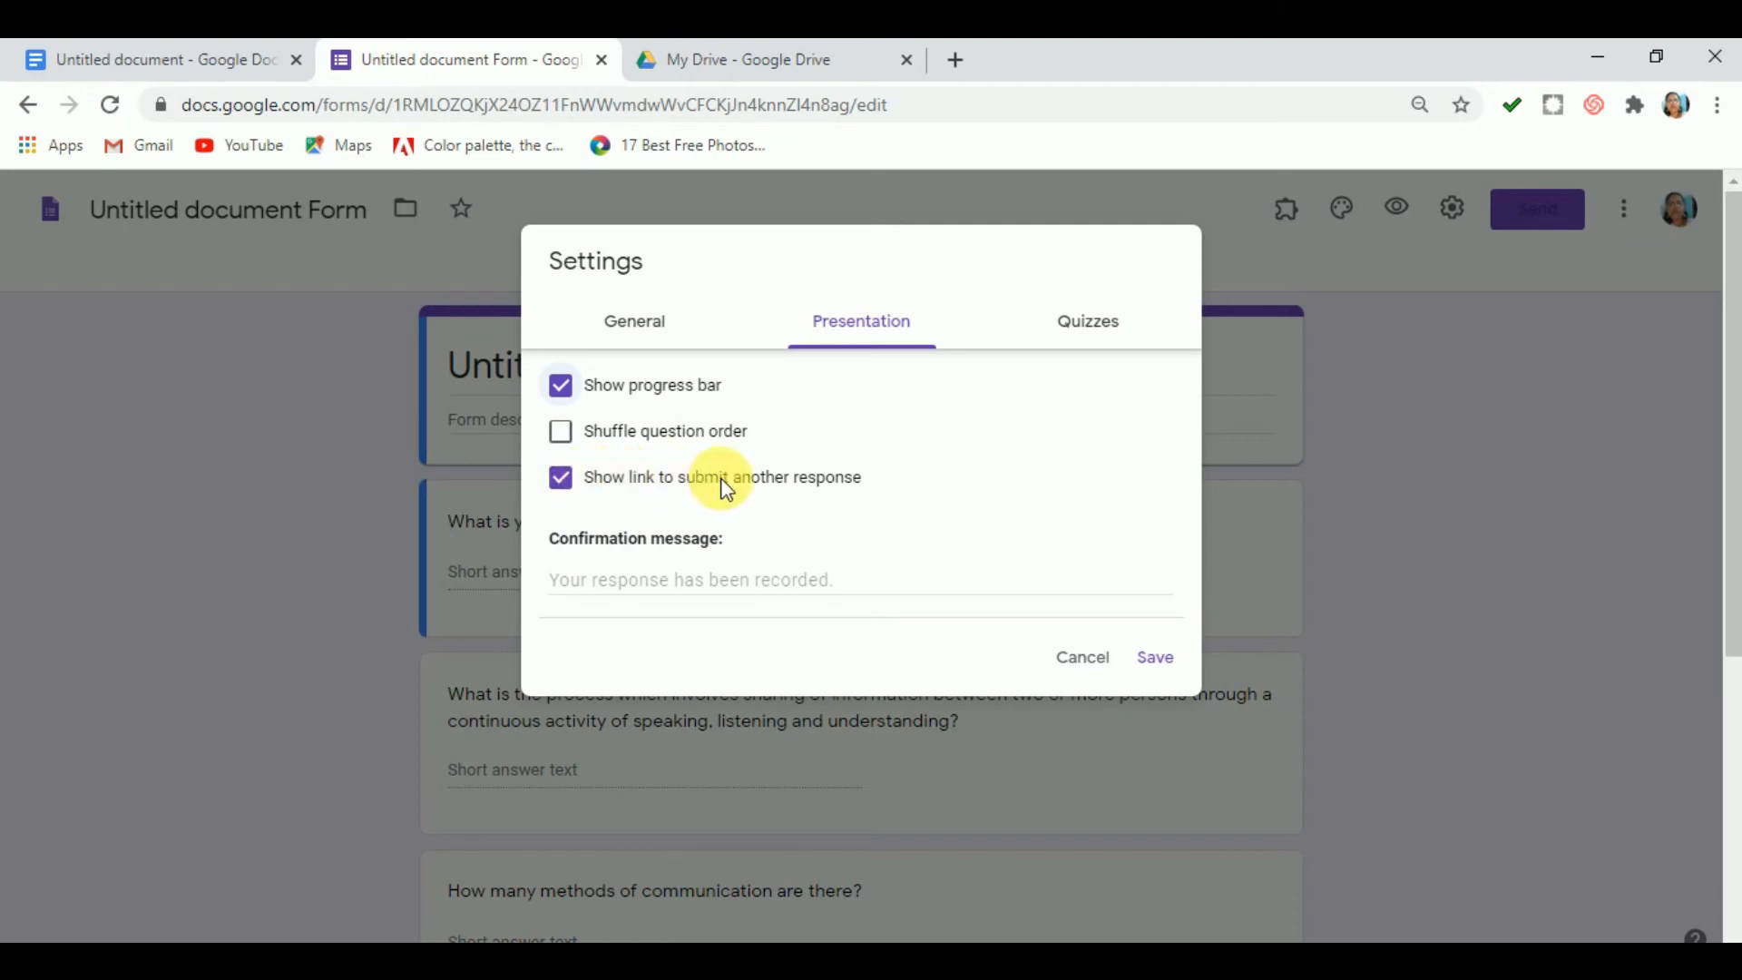
Turn off email collection, limit the form to 1 response, let respondents edit after submit and see summary charts, and save the settings.
{"action": "left_click", "coordinate": [650, 330]}
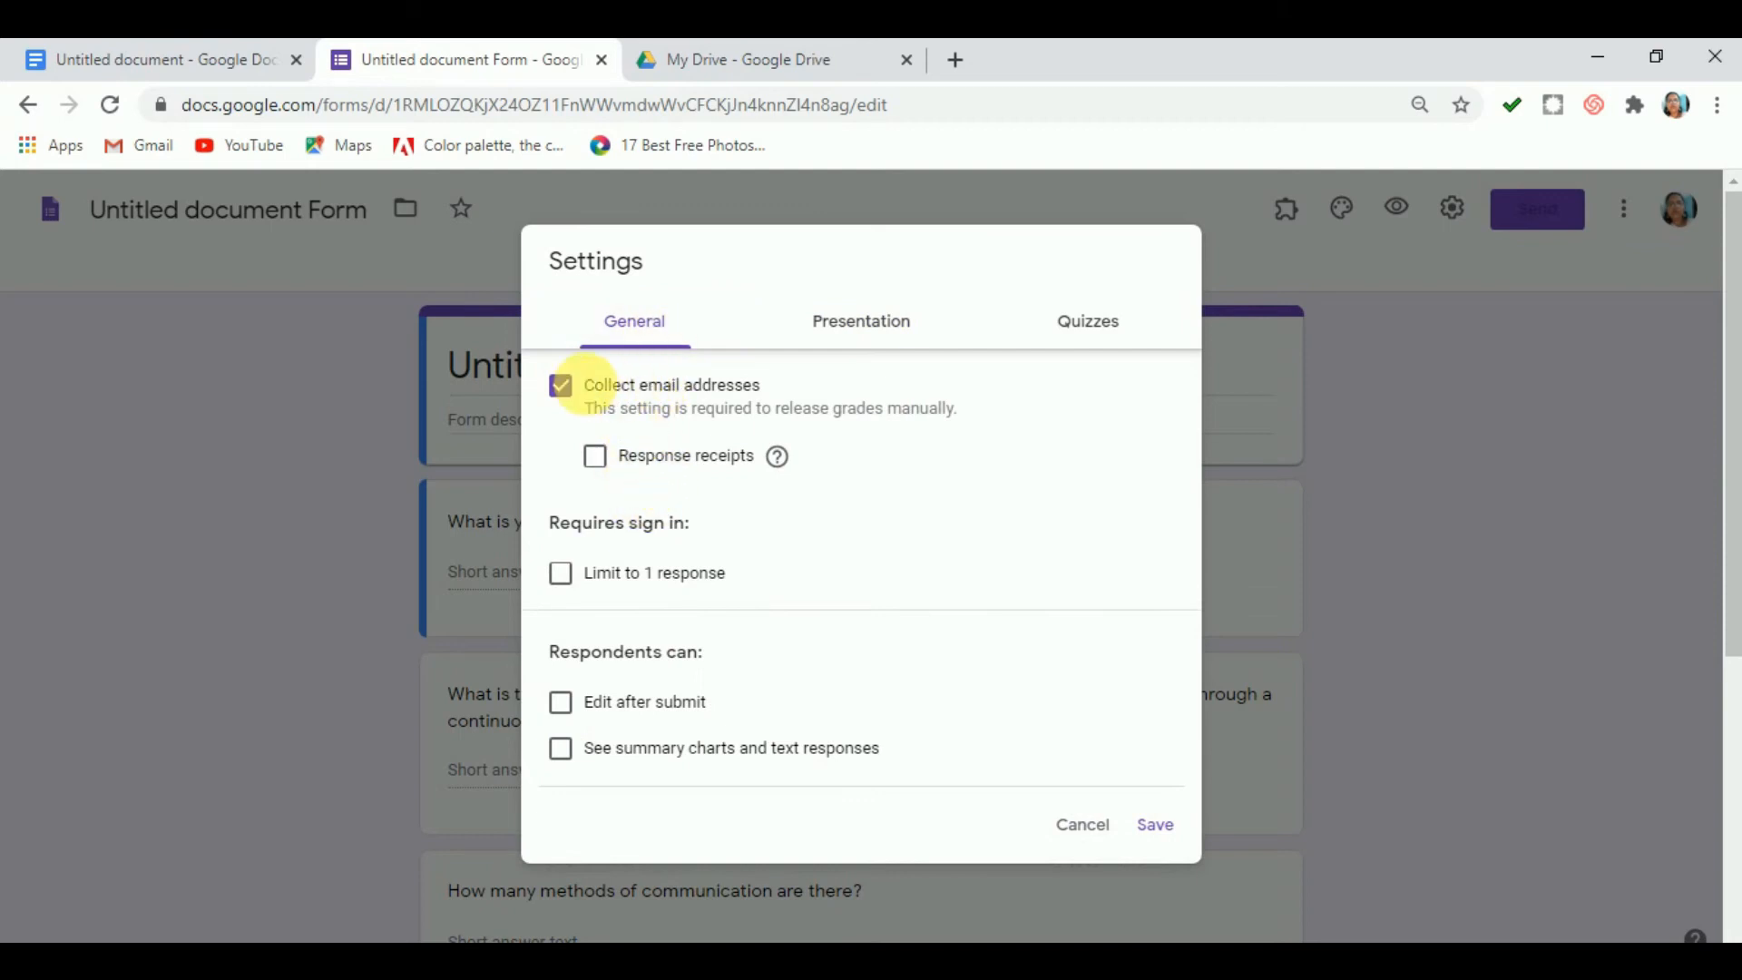
{"action": "left_click", "coordinate": [570, 390]}
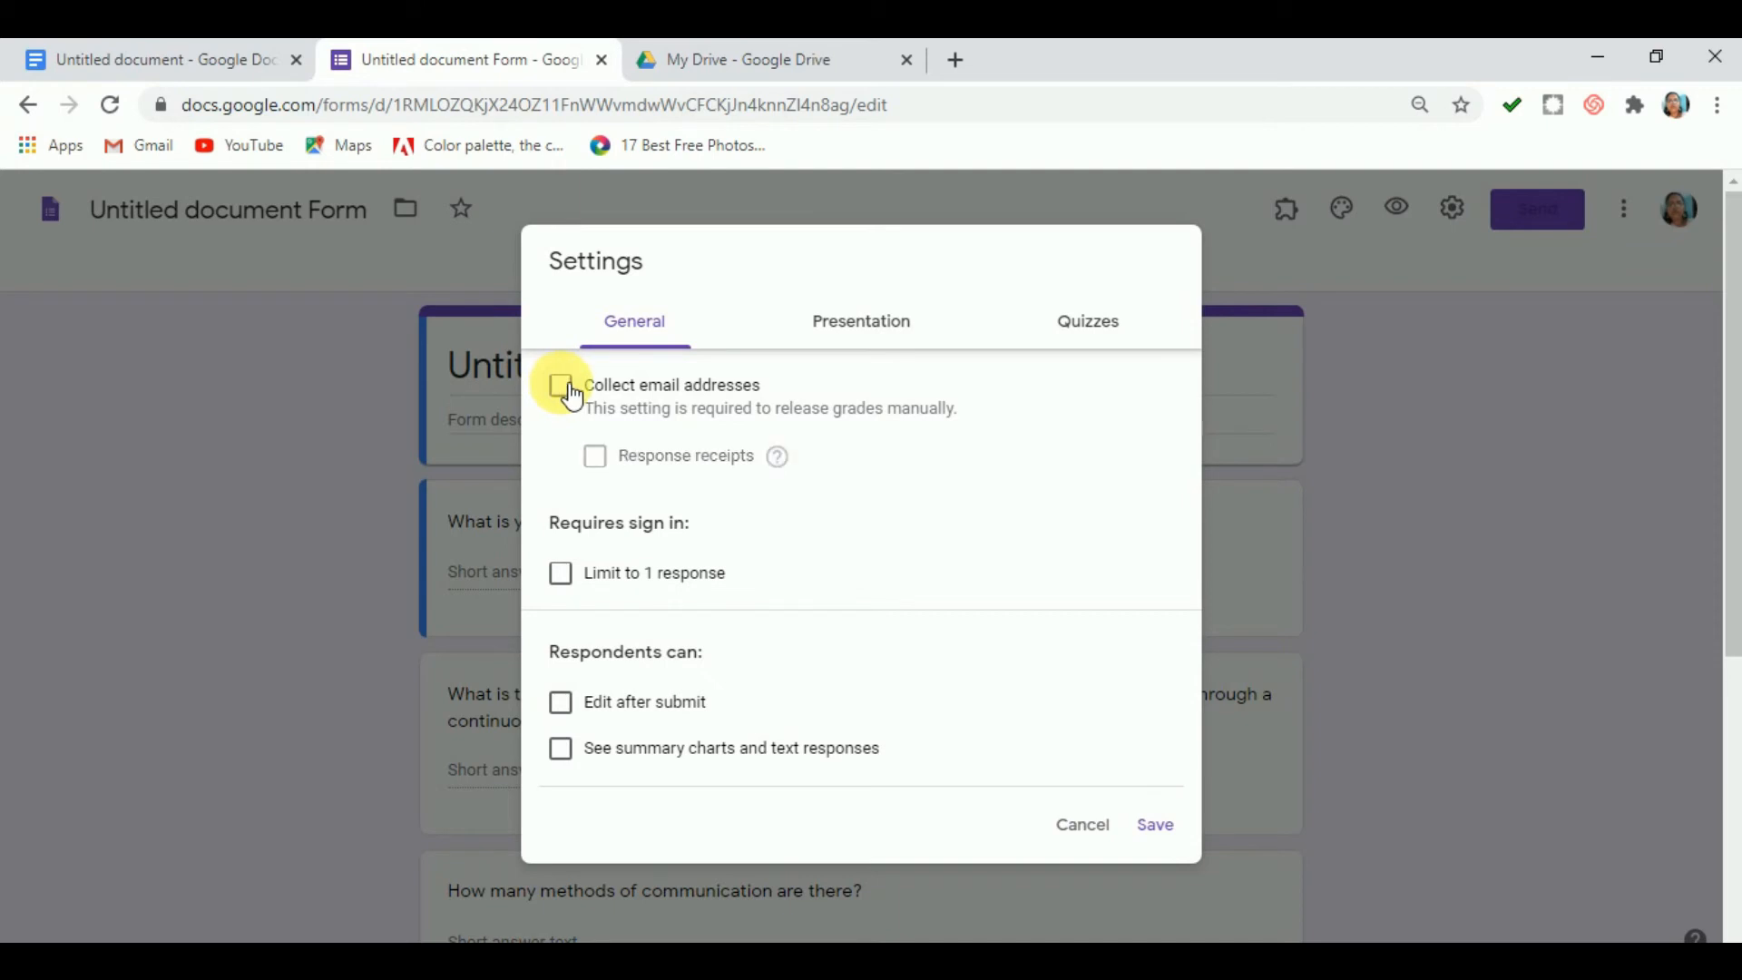
{"action": "left_click", "coordinate": [563, 576]}
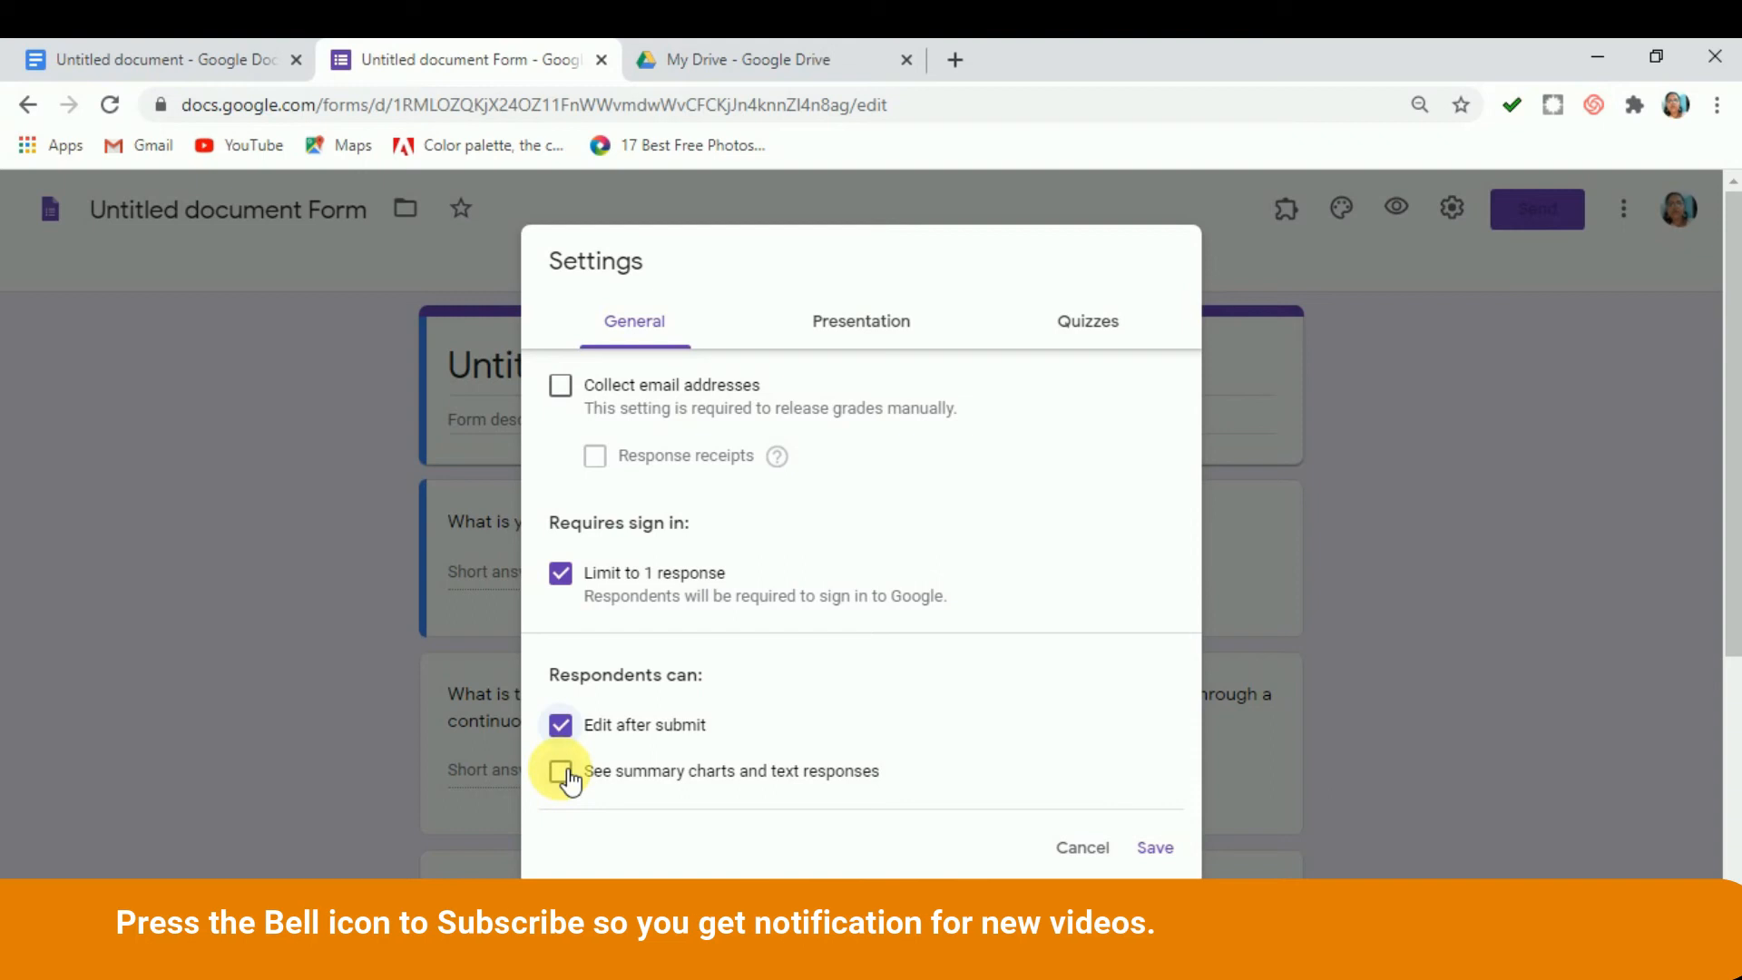
{"action": "left_click", "coordinate": [567, 773]}
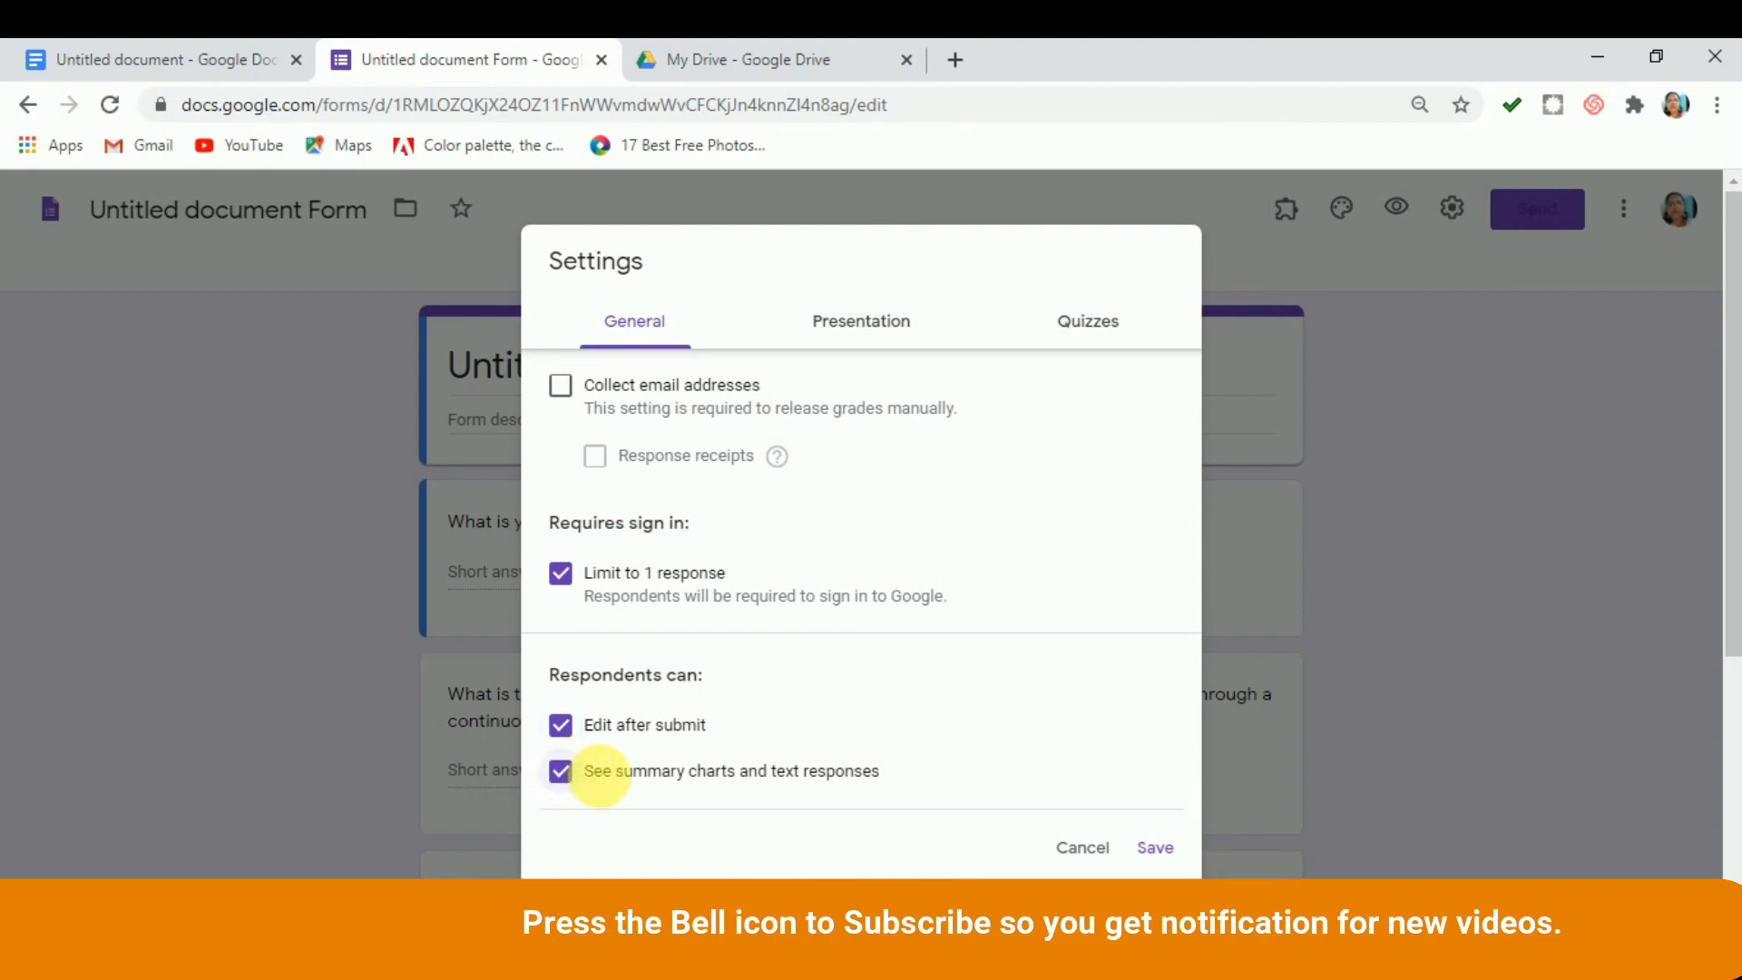
{"action": "left_click", "coordinate": [1154, 848]}
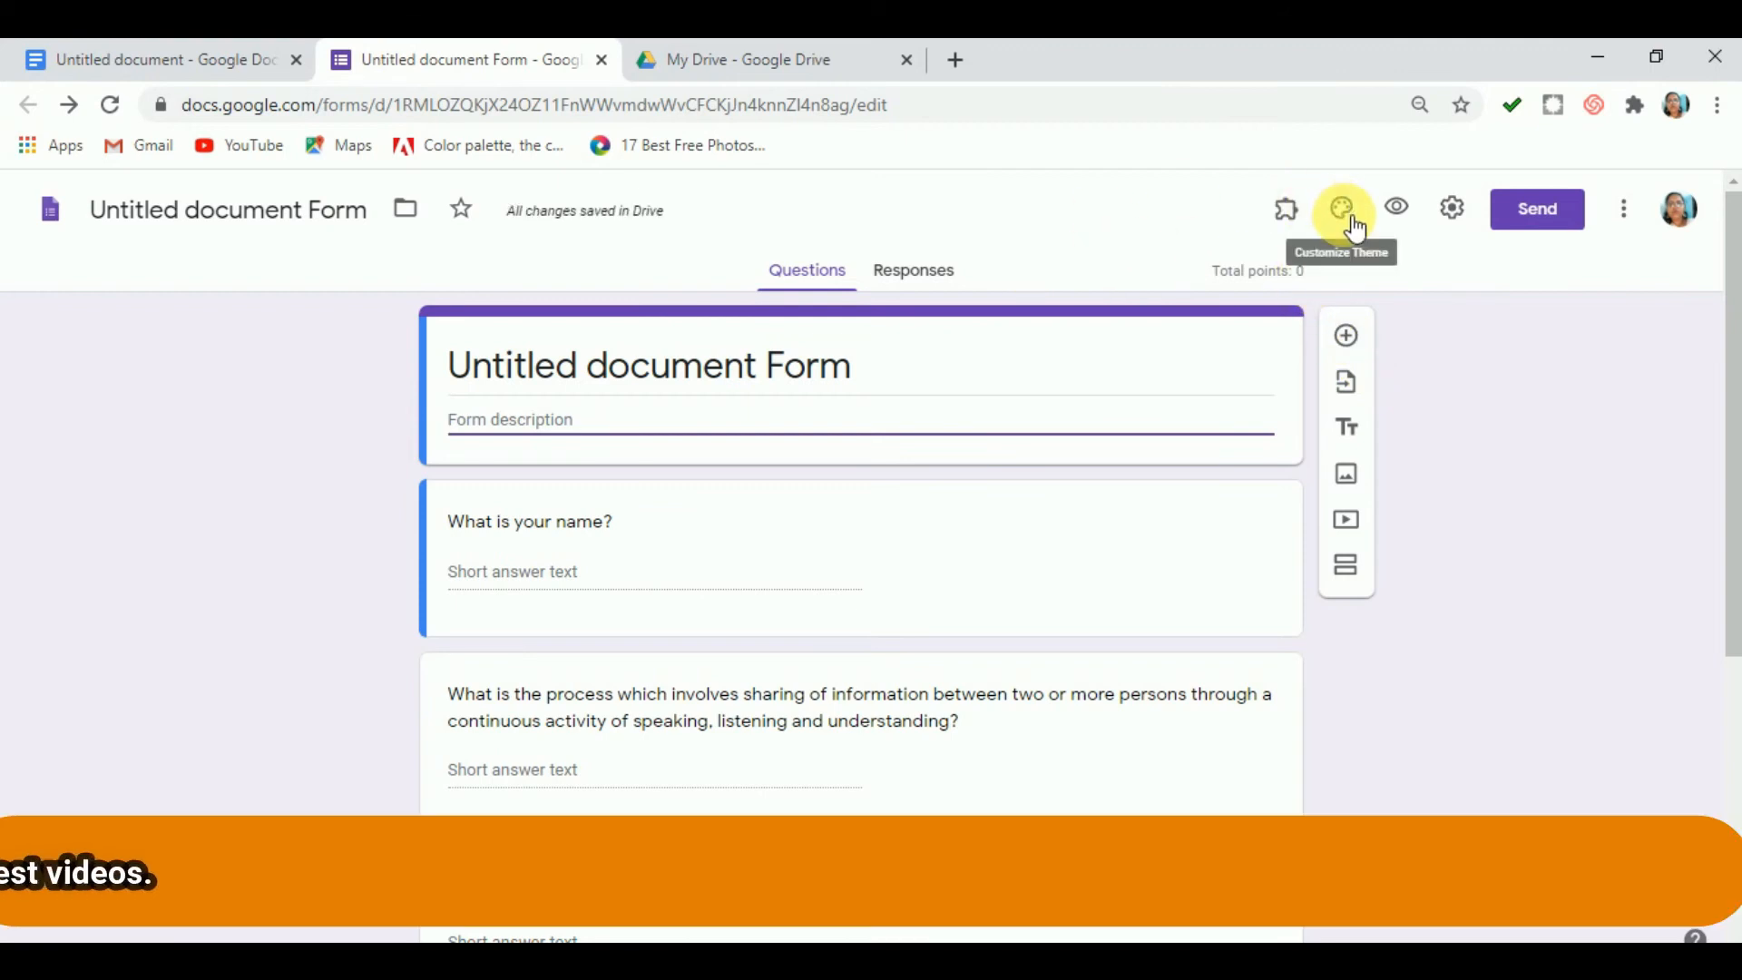
Set the coloured pencils picture from the Work and School themes as the form's header image.
{"action": "left_click", "coordinate": [1349, 218]}
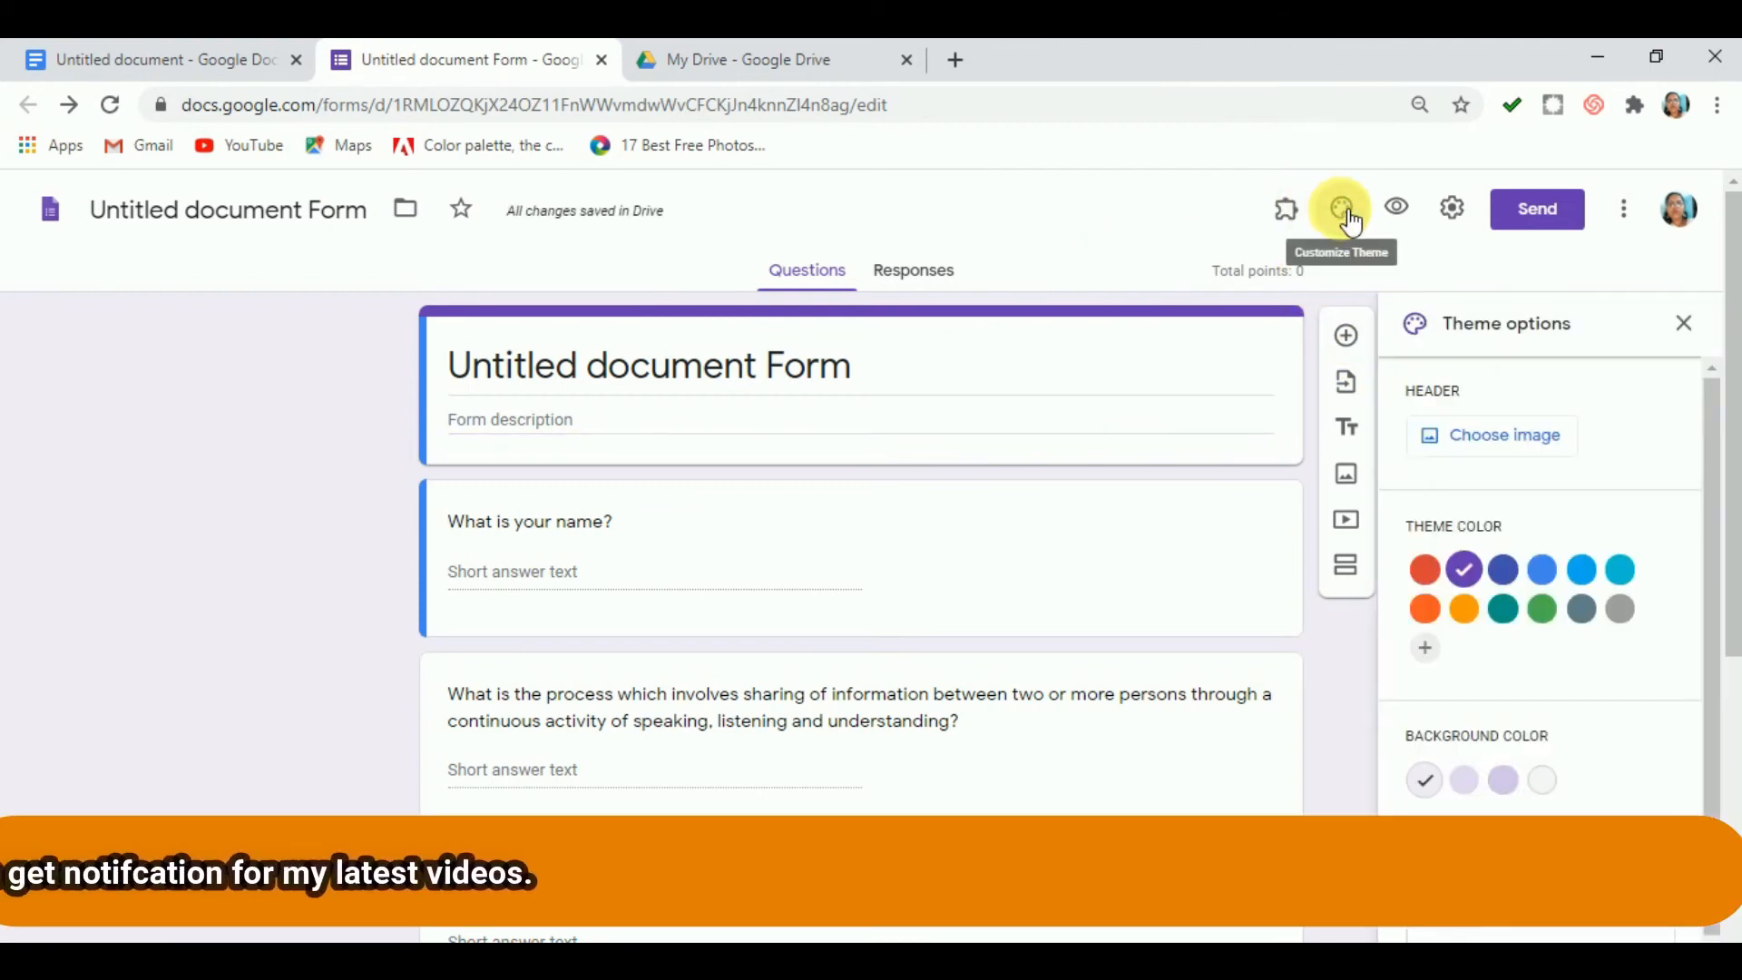
{"action": "left_click", "coordinate": [1528, 446]}
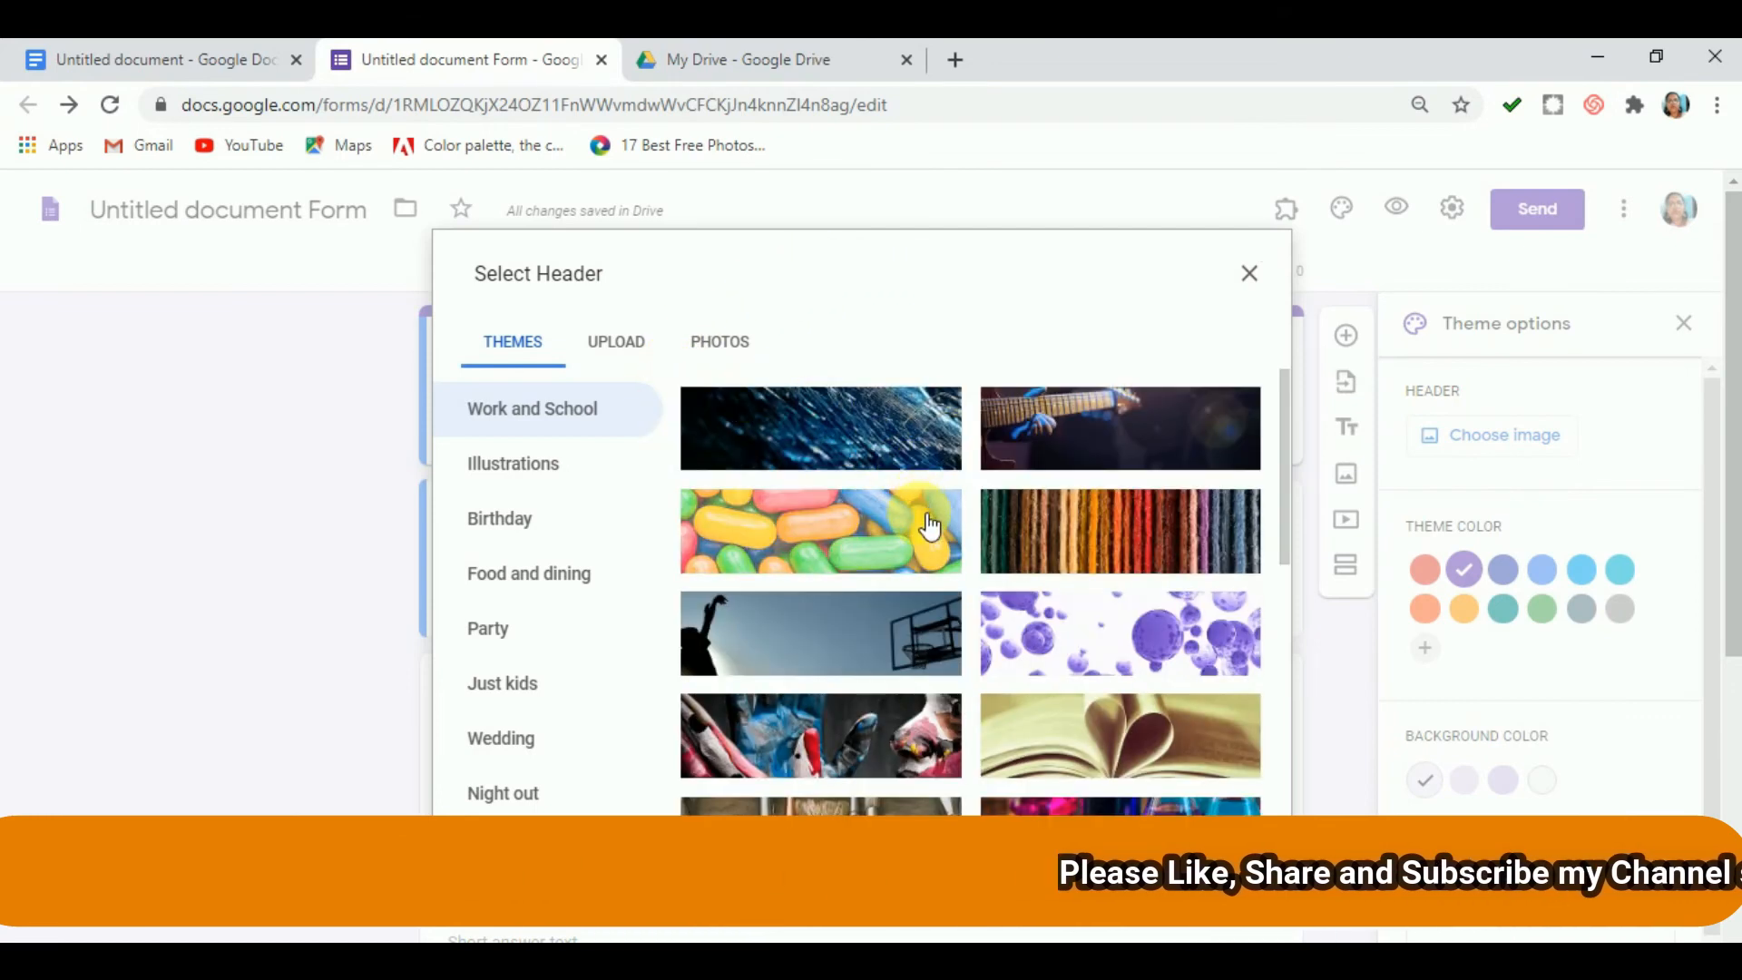
{"action": "scroll", "coordinate": [1130, 640], "scroll_direction": "down", "scroll_amount": 3}
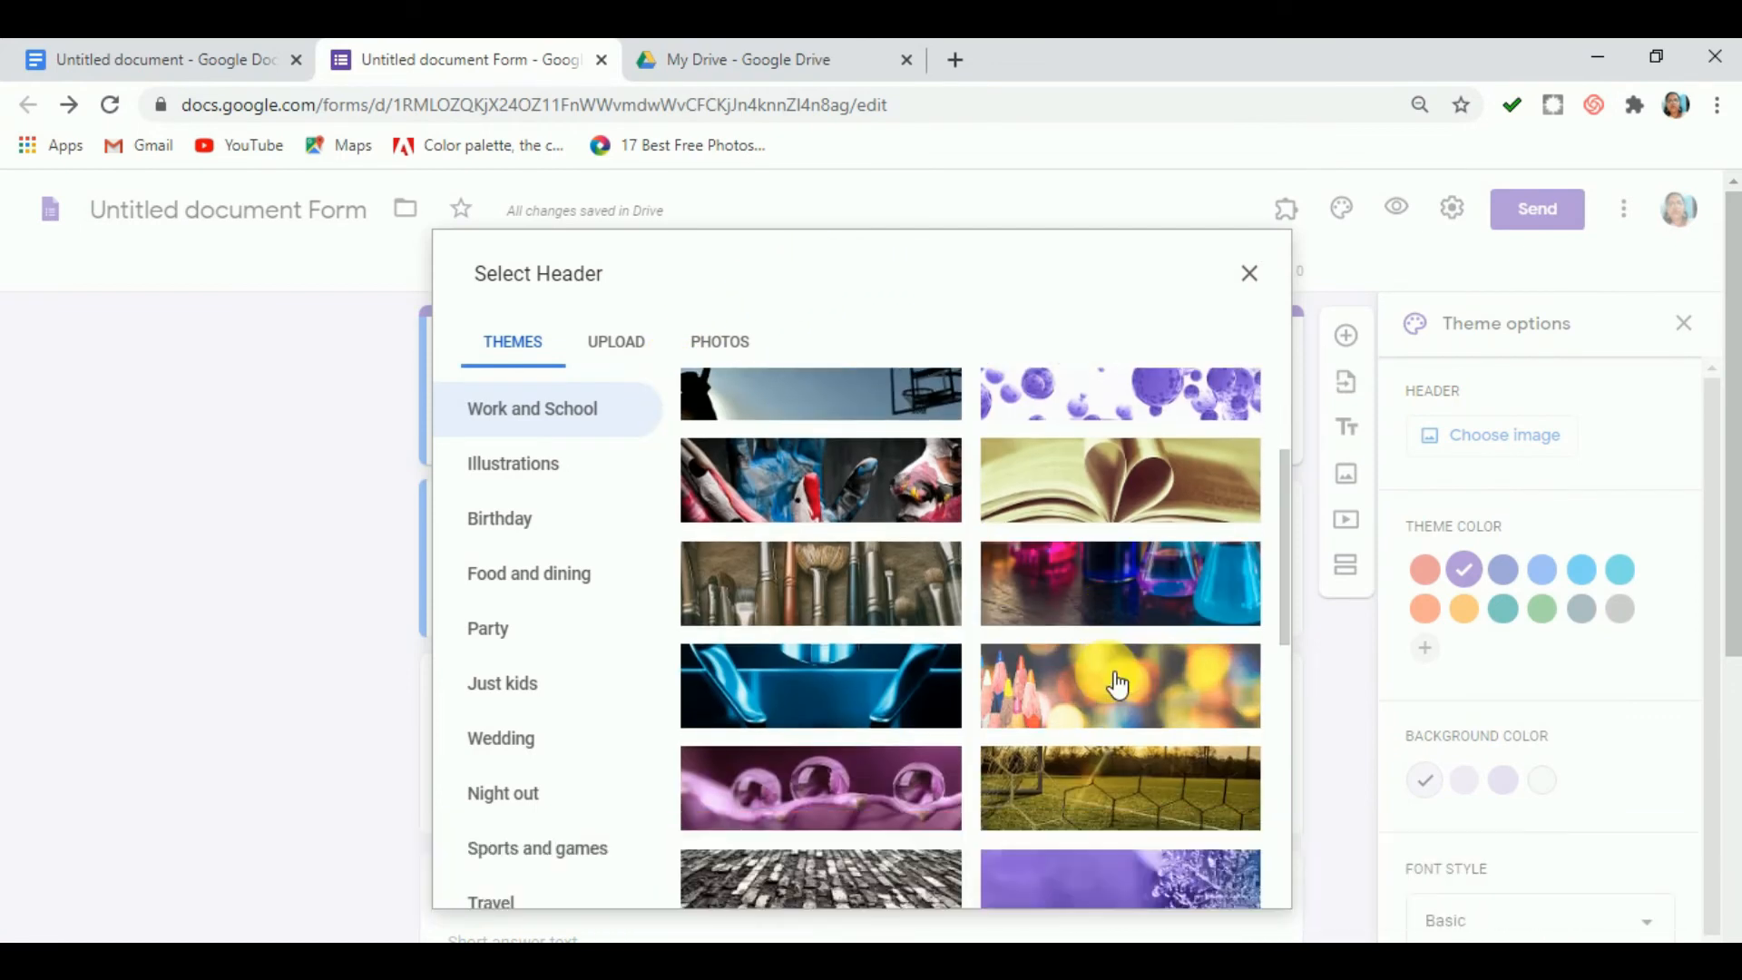
{"action": "scroll", "coordinate": [1118, 681], "scroll_direction": "down", "scroll_amount": 1}
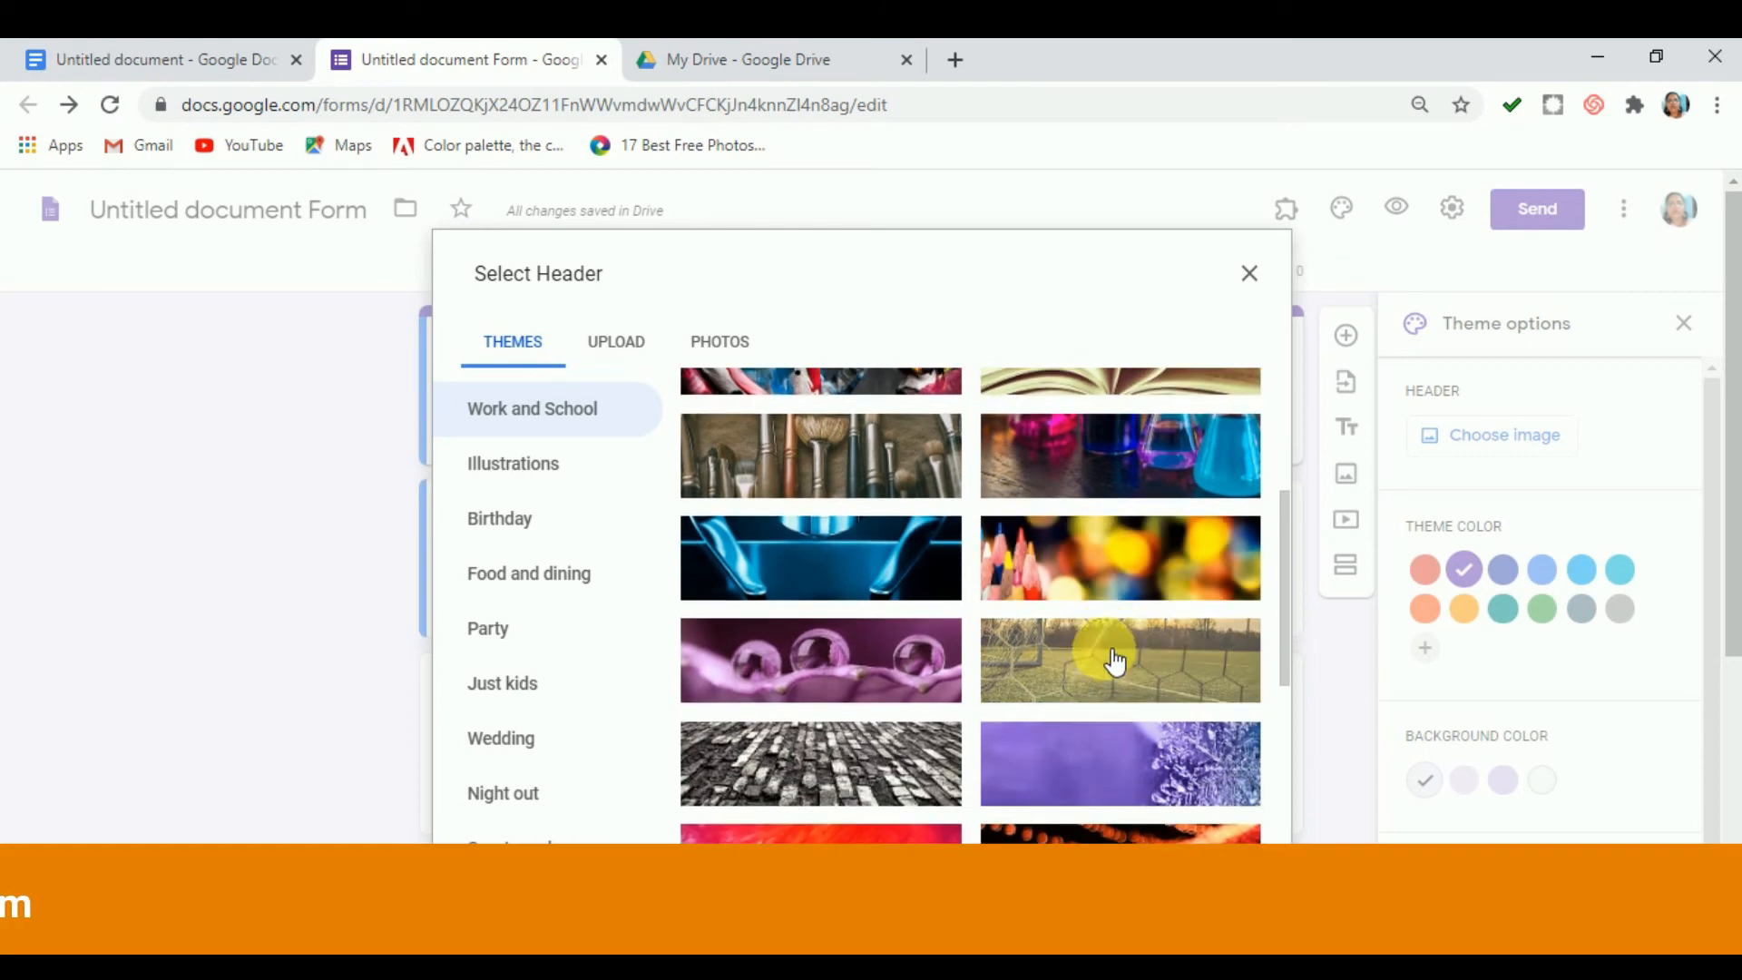
{"action": "left_click", "coordinate": [1128, 555]}
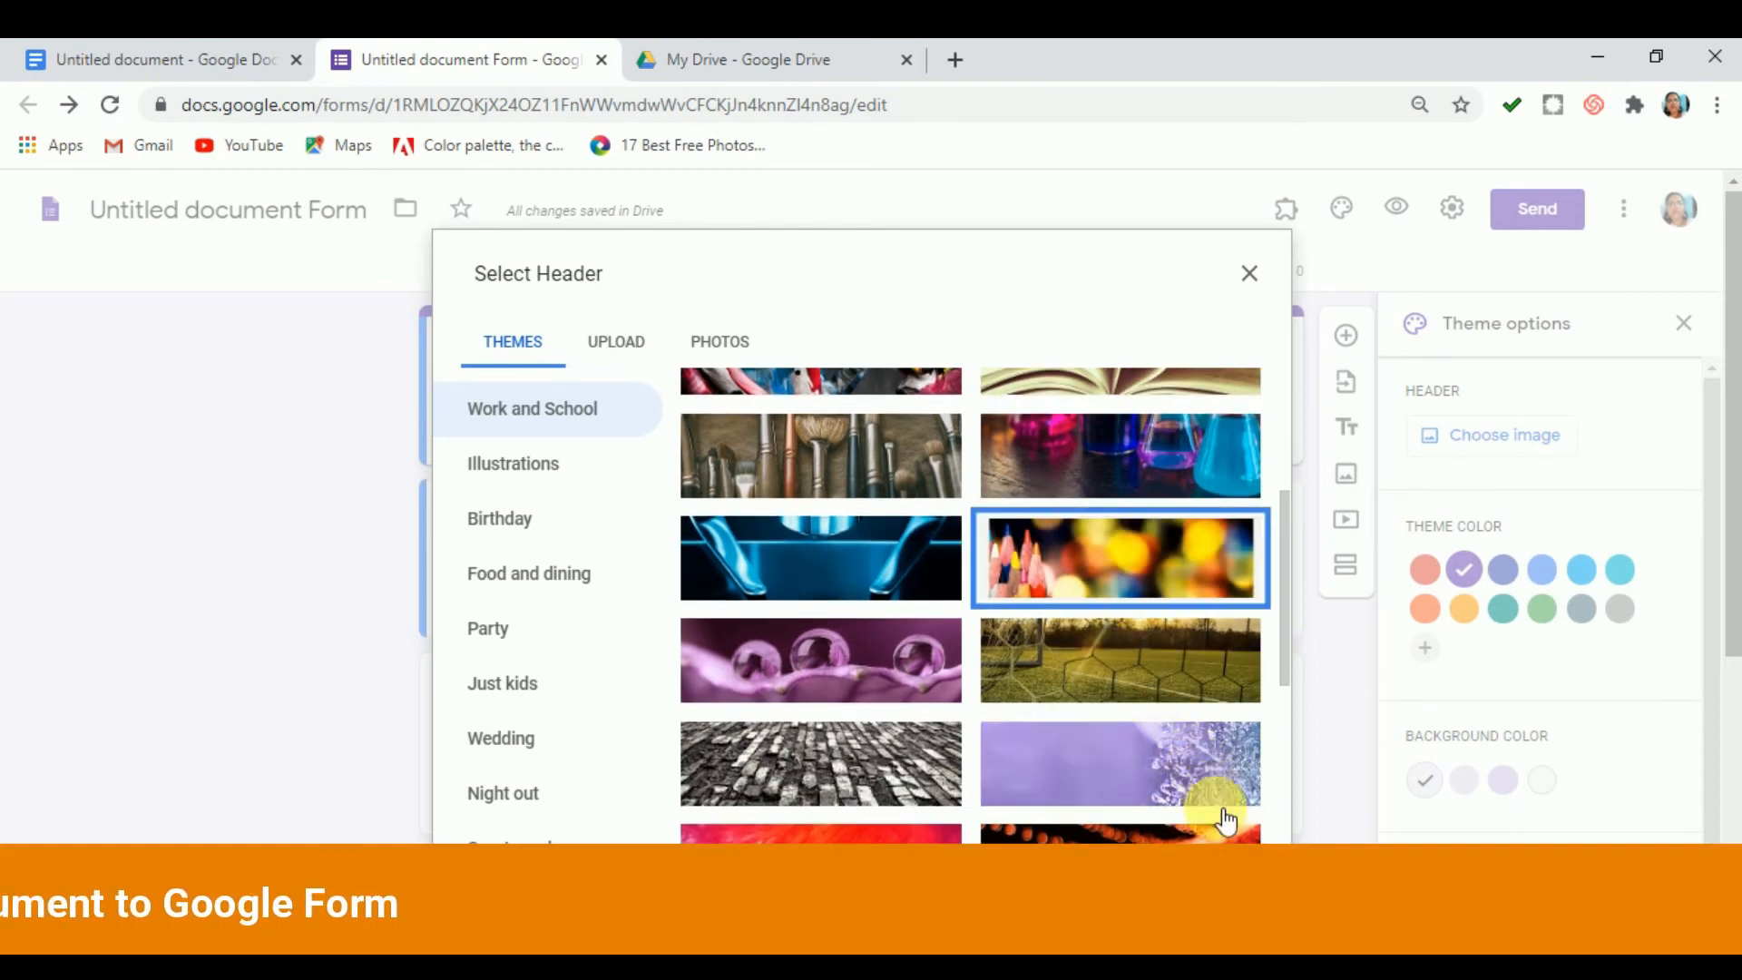
{"action": "left_click", "coordinate": [1225, 875]}
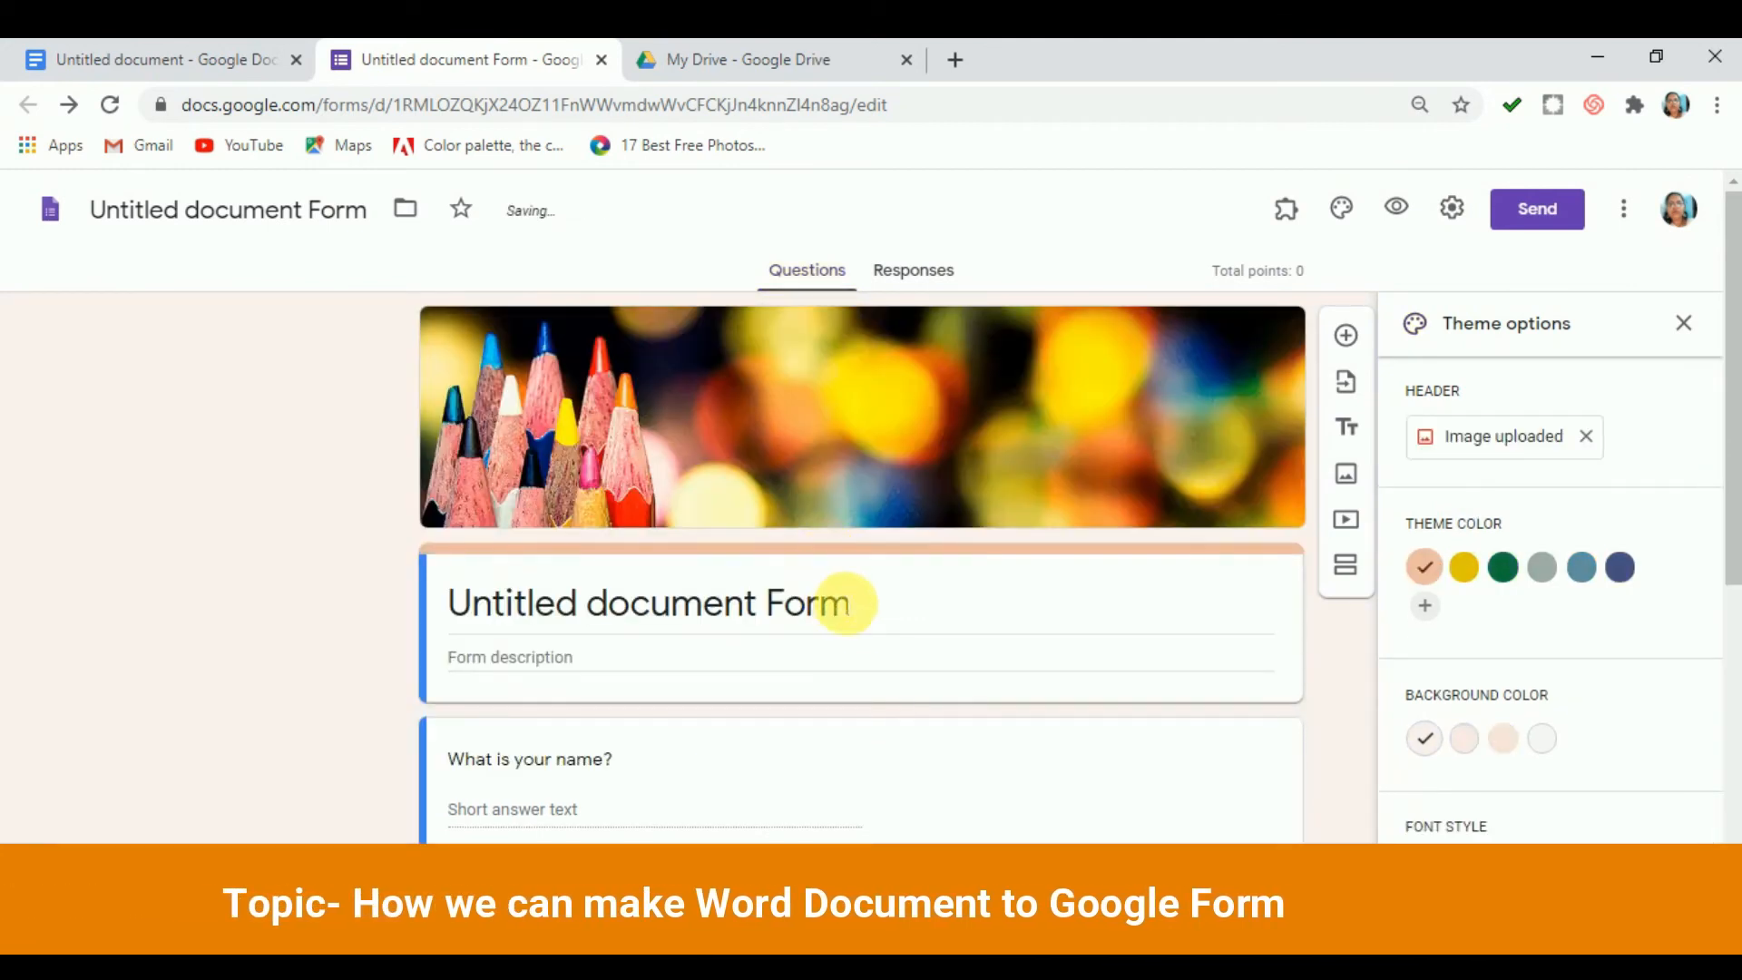
Replace the form's title with "Std X Quiz".
{"action": "left_click", "coordinate": [875, 614]}
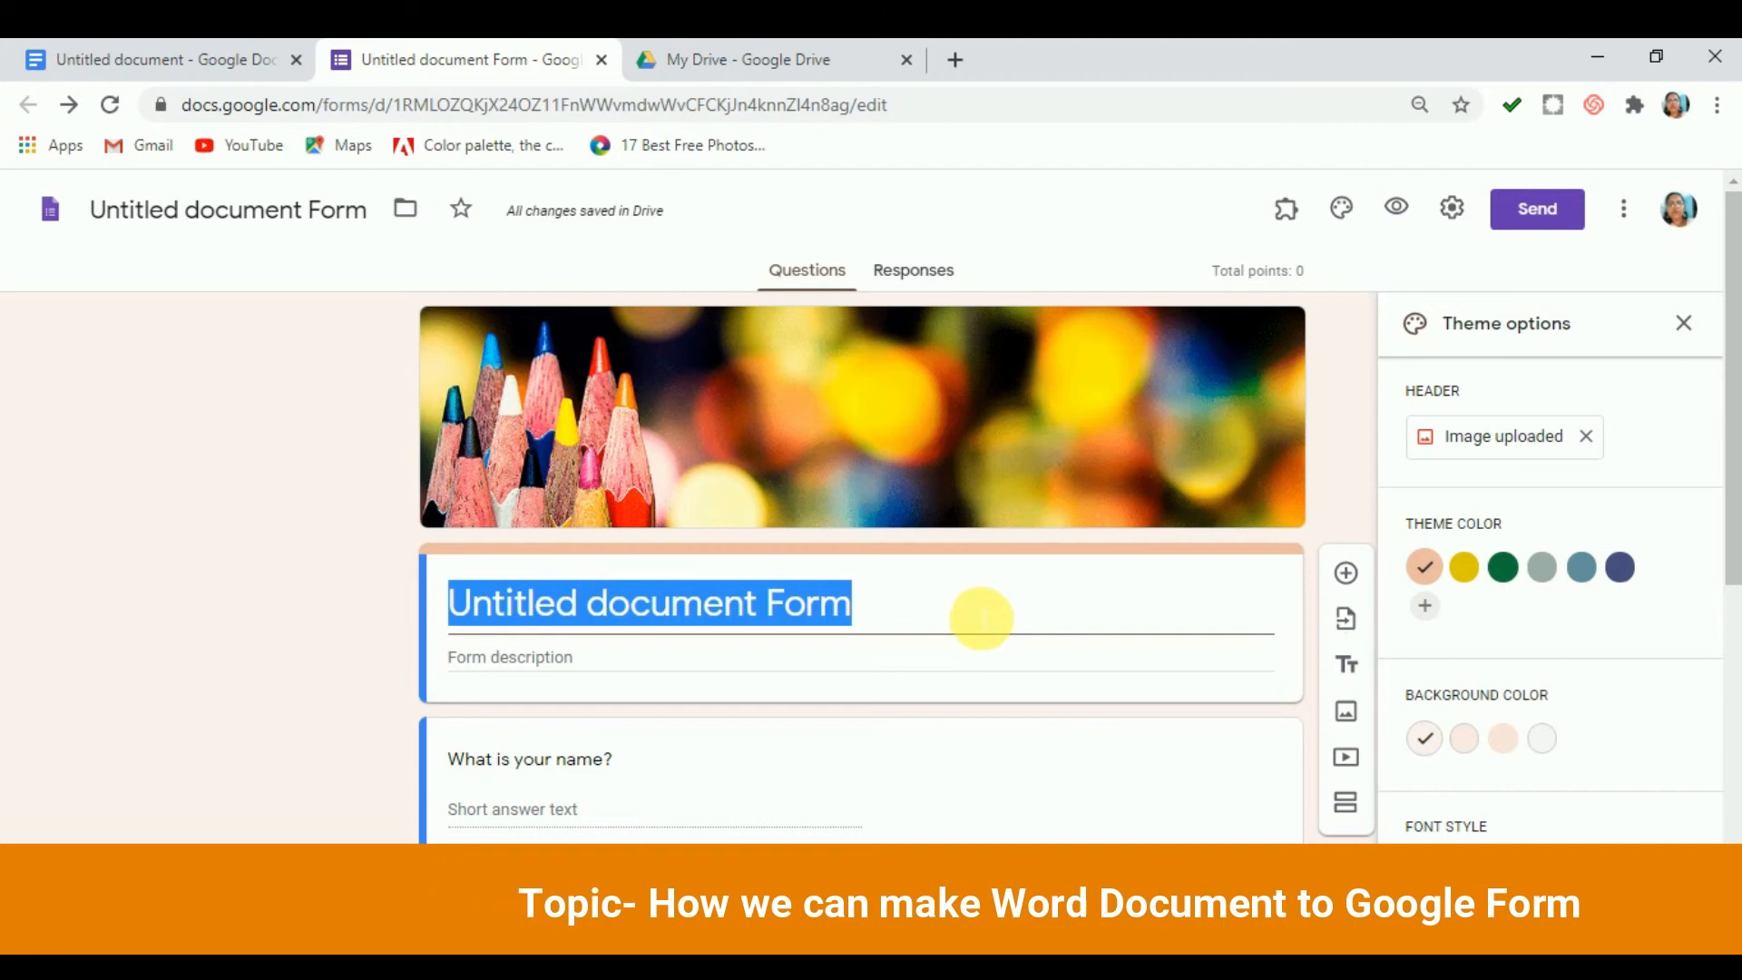
{"action": "type", "text": "St"}
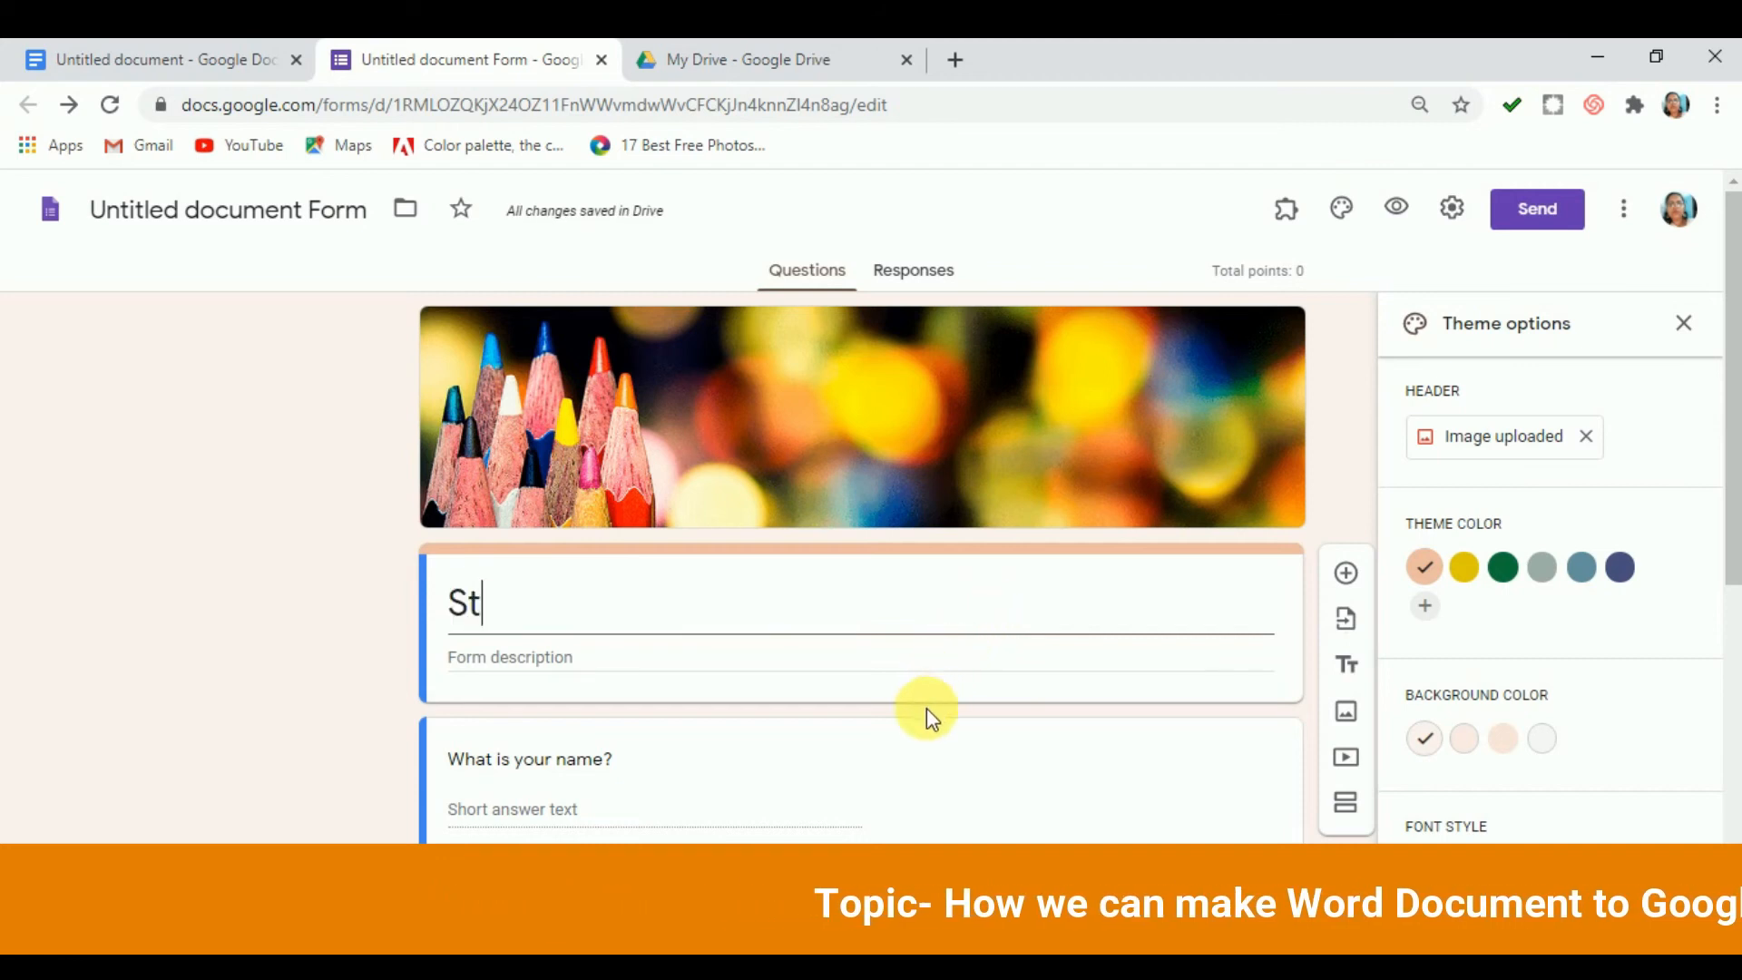
{"action": "type", "text": "d X"}
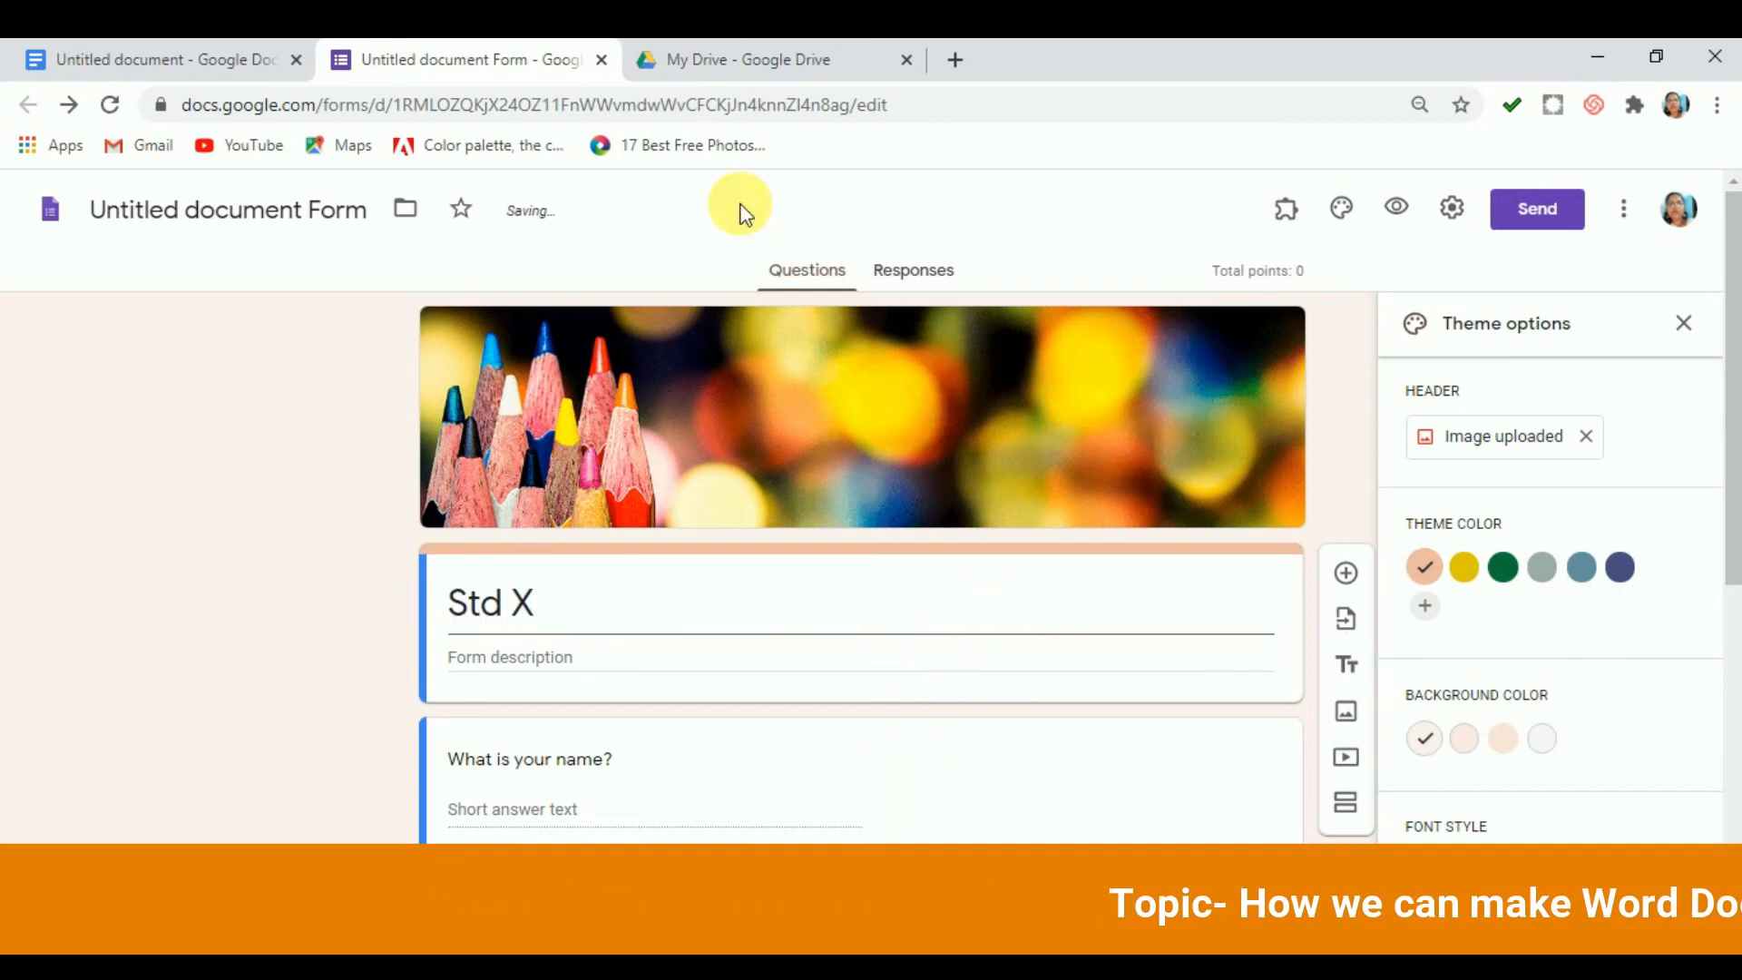
{"action": "type", "text": " Quiz"}
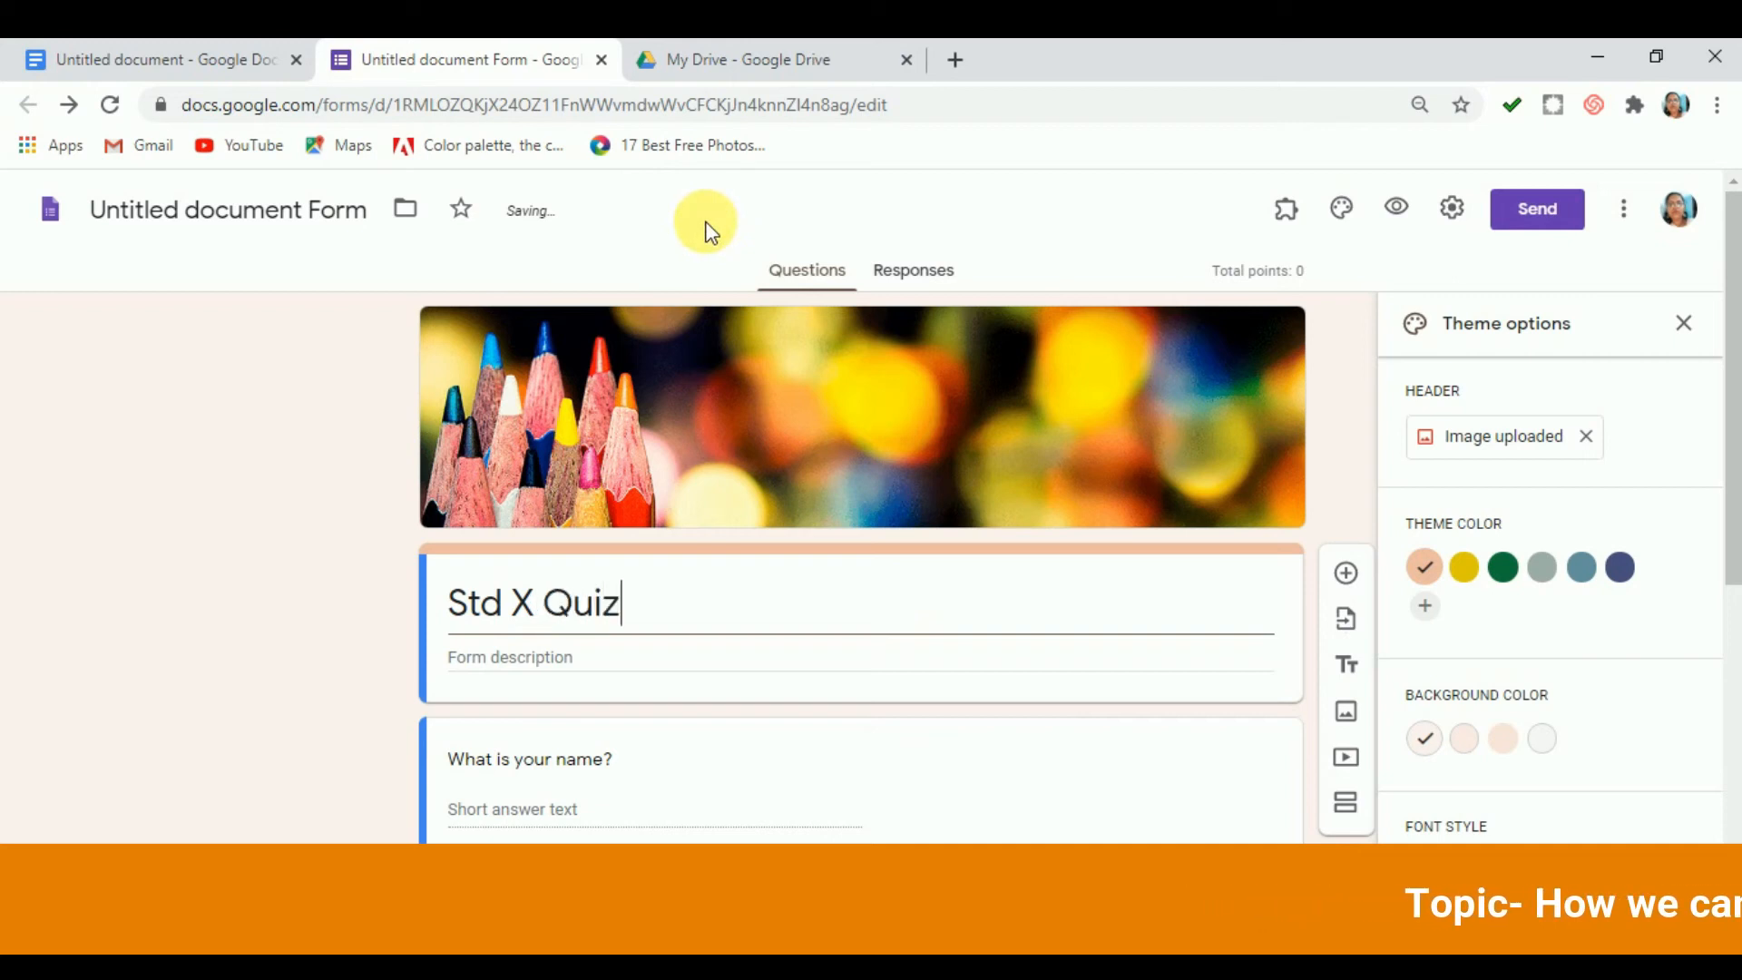
Enter "Marks: 25" as the form description.
{"action": "left_click", "coordinate": [537, 669]}
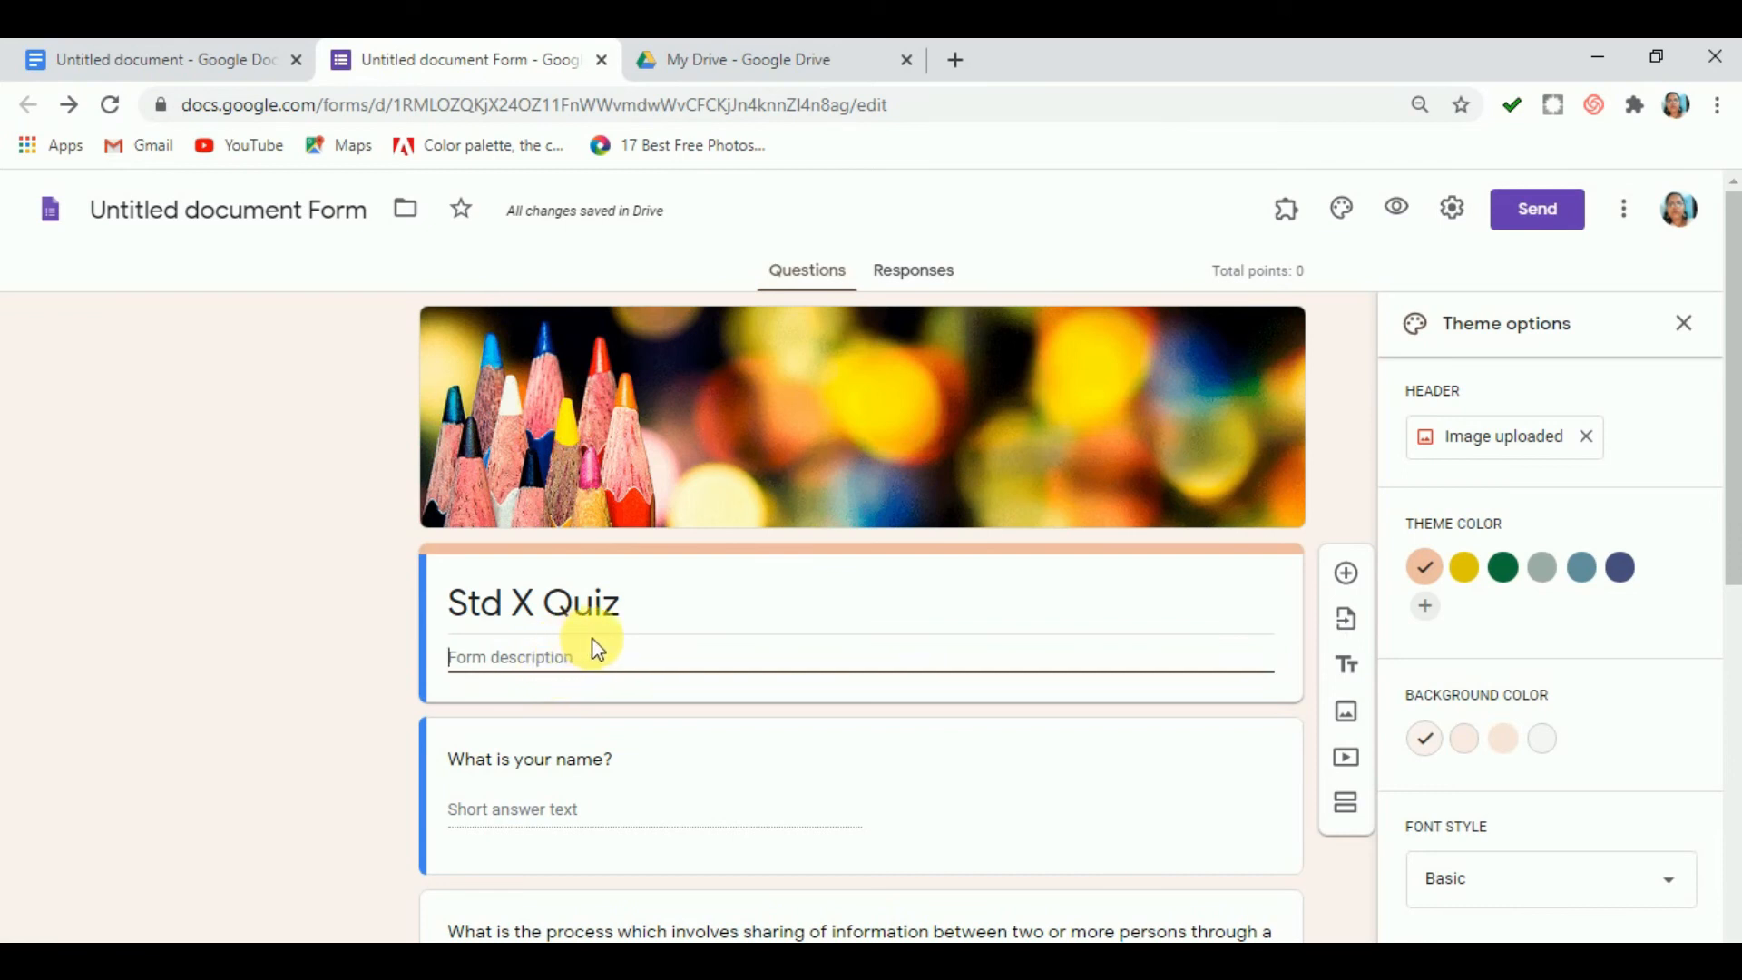
{"action": "type", "text": "M"}
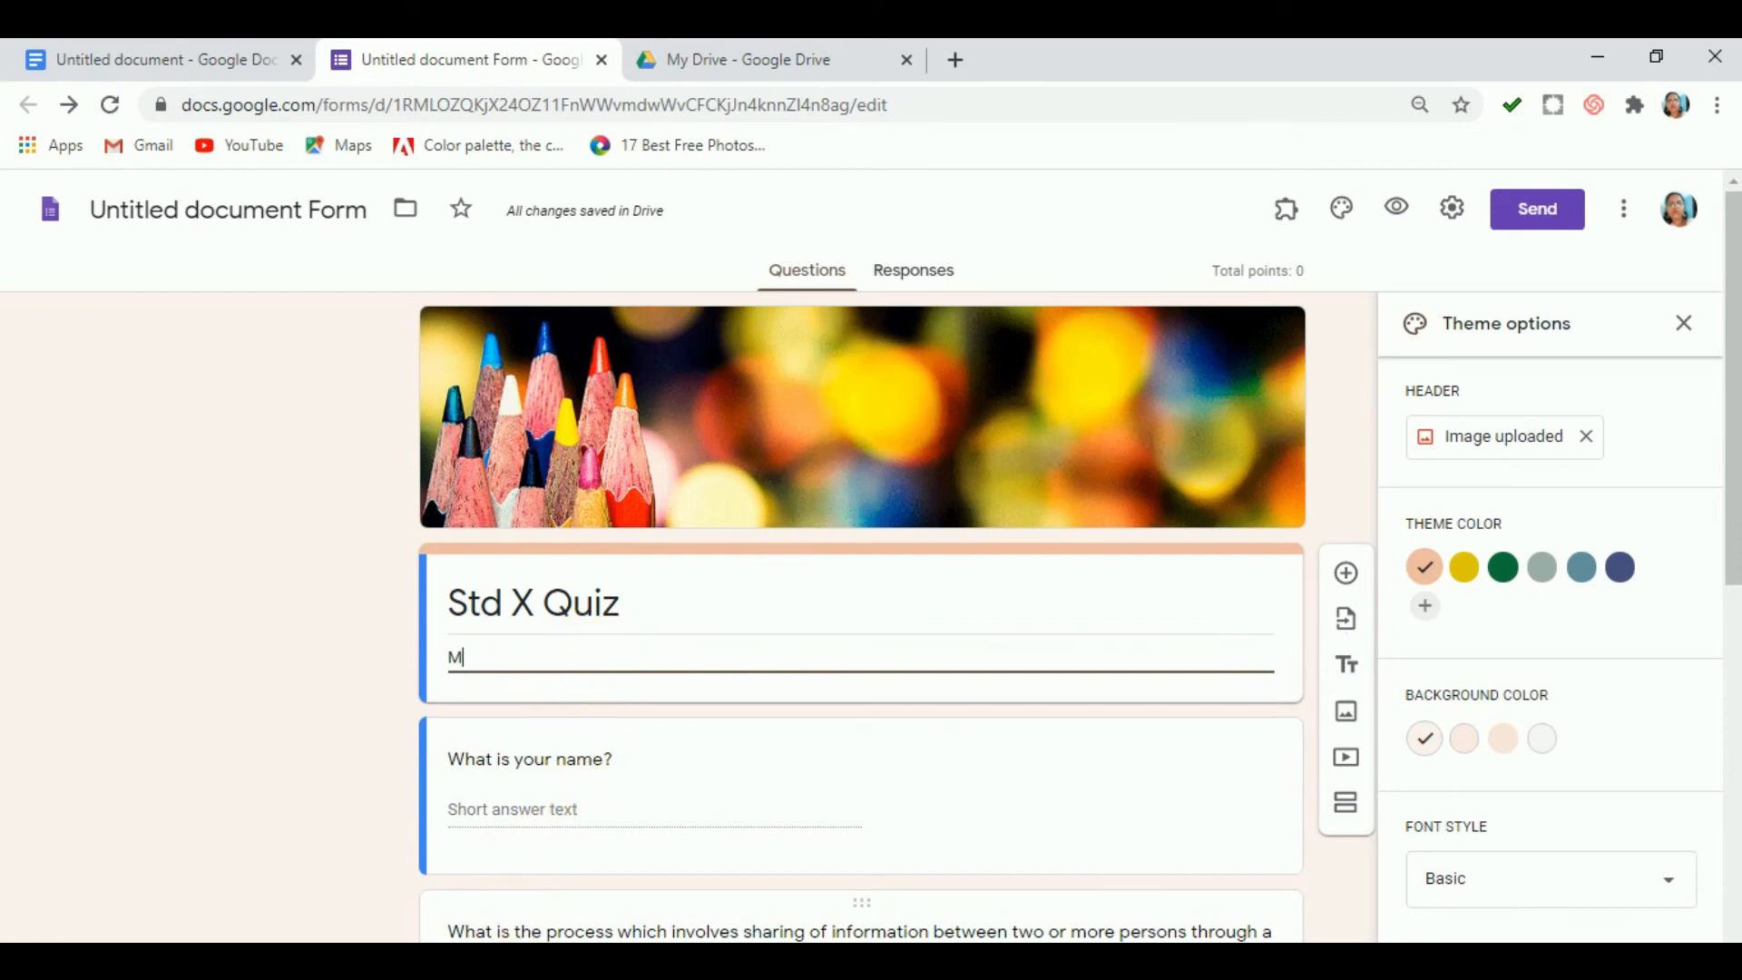
{"action": "key", "text": "alt"}
{"action": "left_click", "coordinate": [556, 669]}
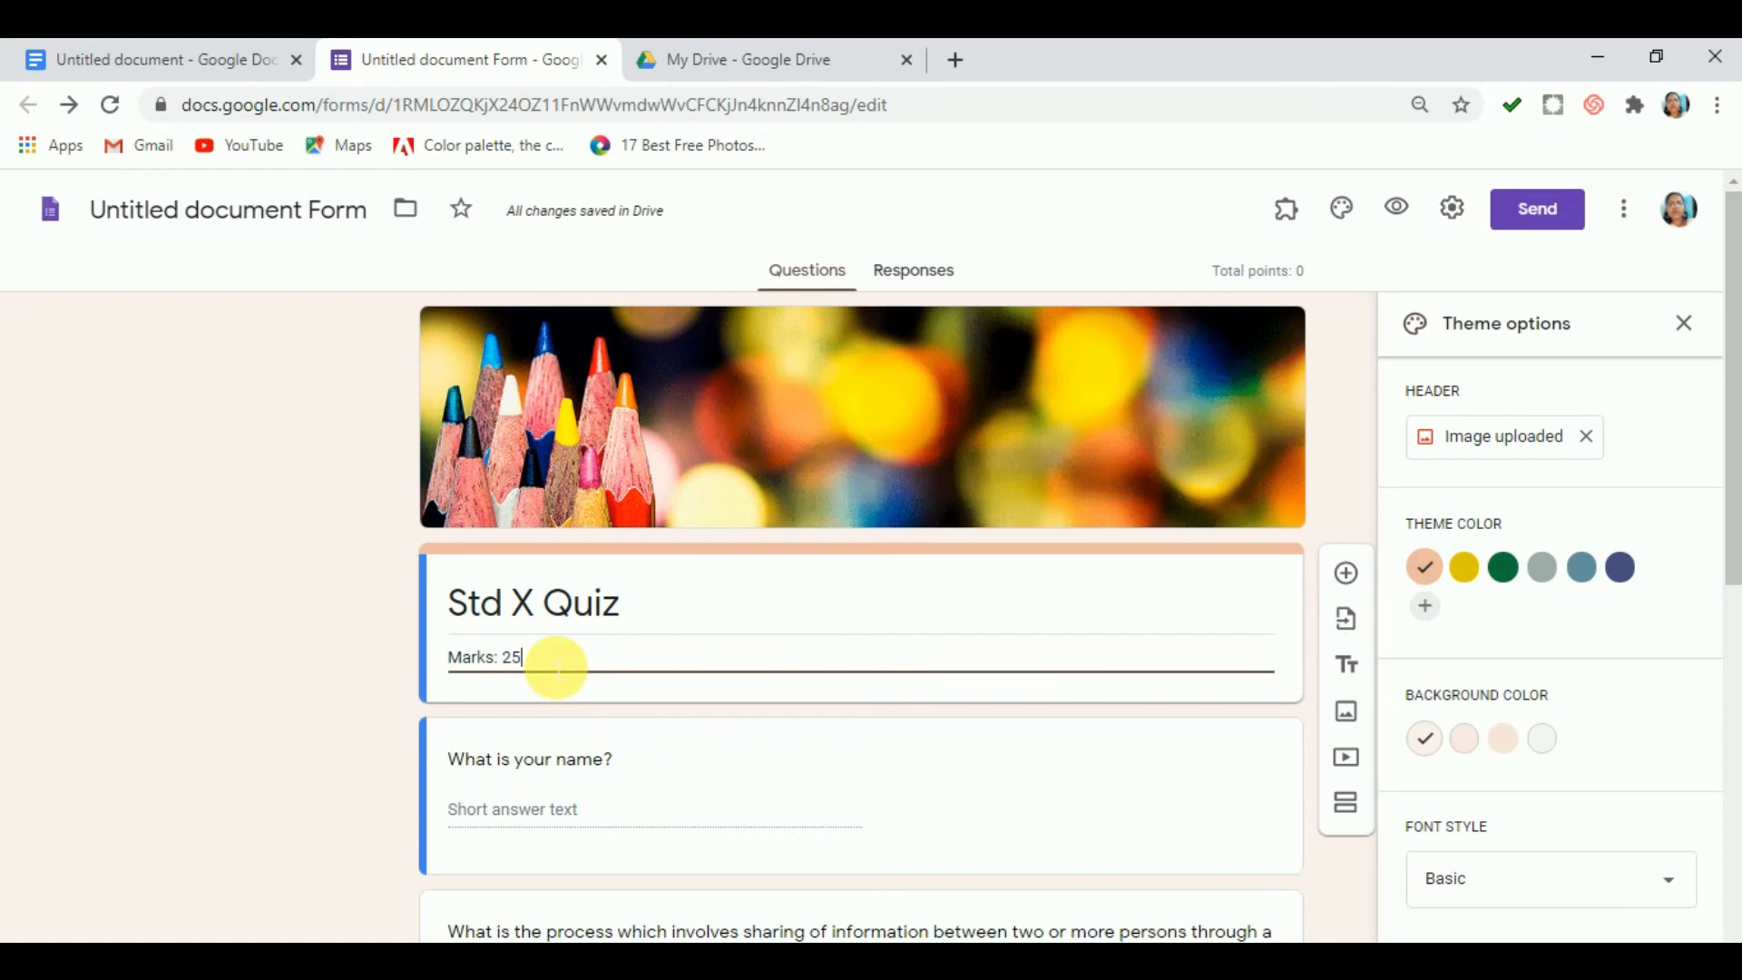
{"action": "type", "text": "25"}
Make the "What is your name?" question required and review its answer key, keeping it at 0 points.
{"action": "scroll", "coordinate": [558, 672], "scroll_direction": "down", "scroll_amount": 4}
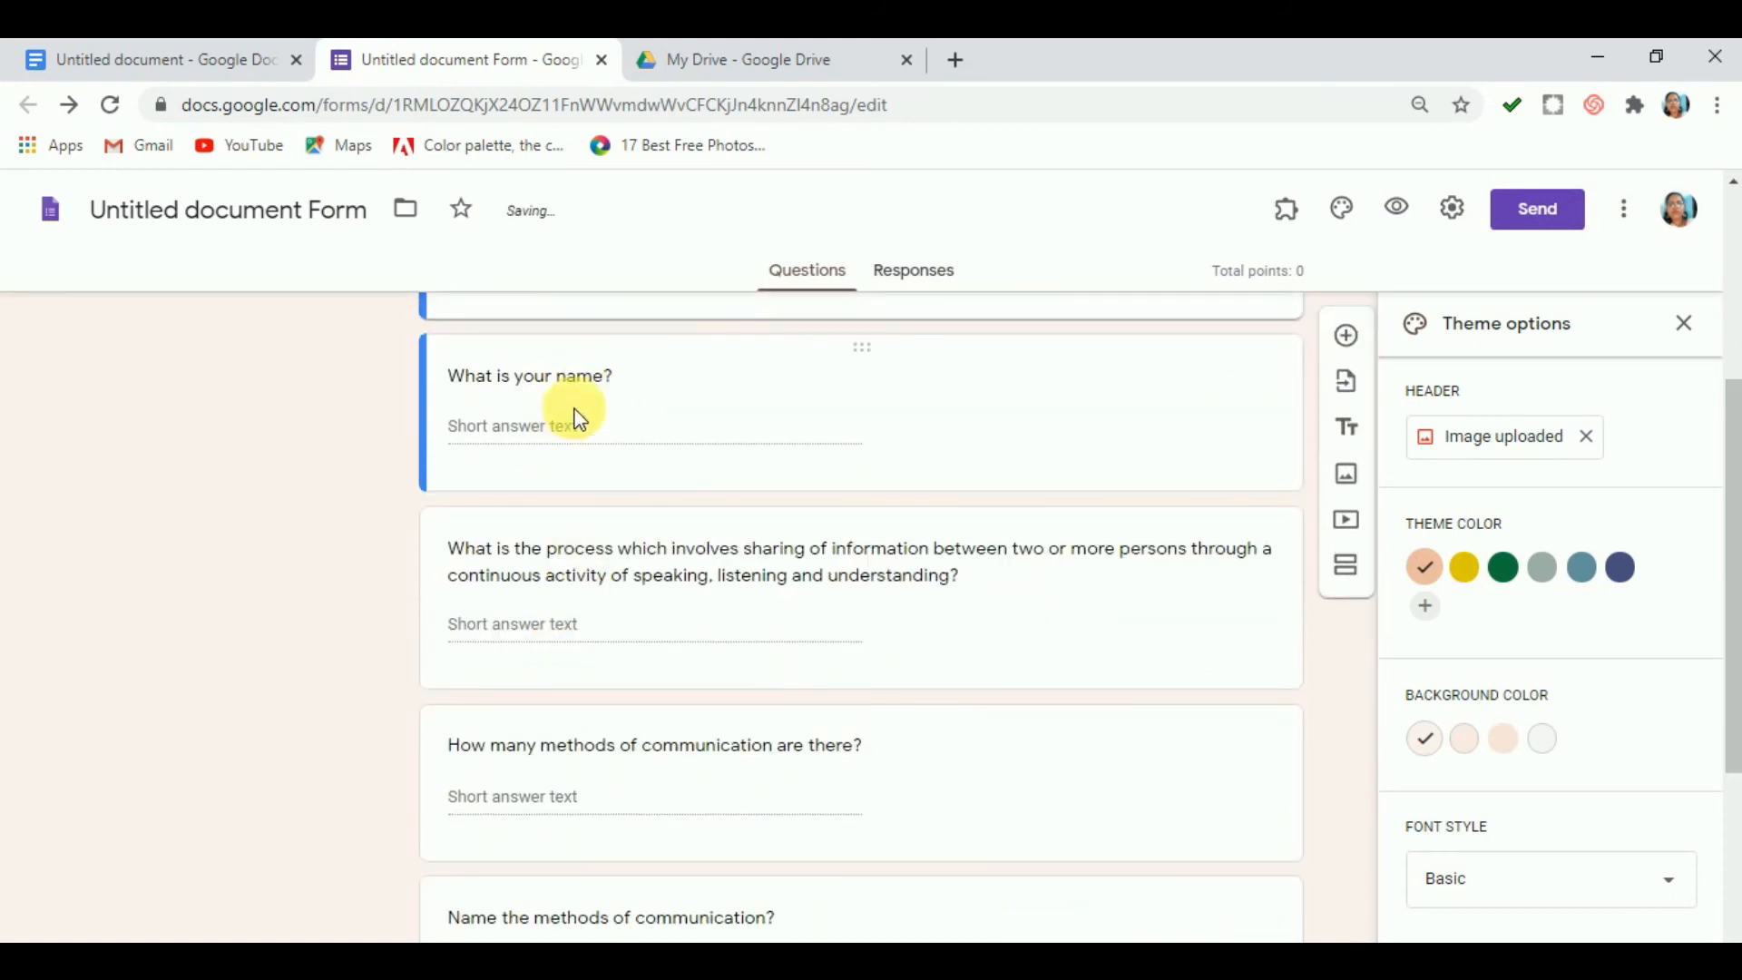
{"action": "scroll", "coordinate": [602, 432], "scroll_direction": "up", "scroll_amount": 1}
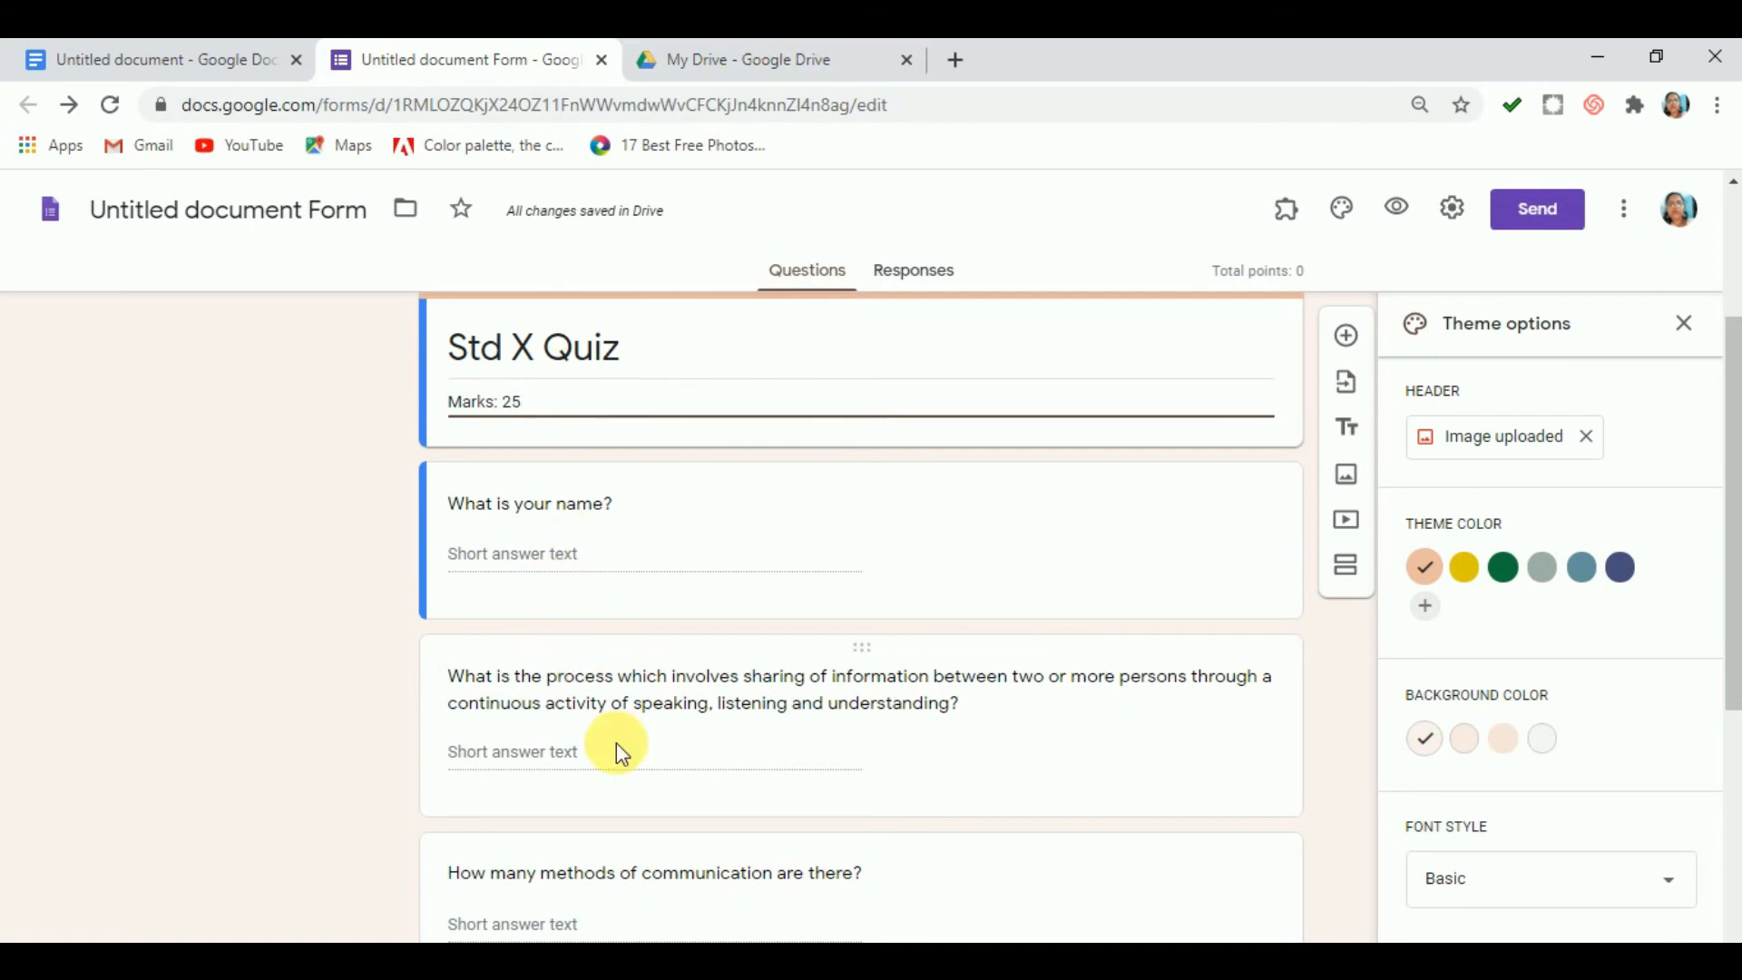
{"action": "left_click", "coordinate": [666, 685]}
{"action": "scroll", "coordinate": [614, 717], "scroll_direction": "down", "scroll_amount": 2}
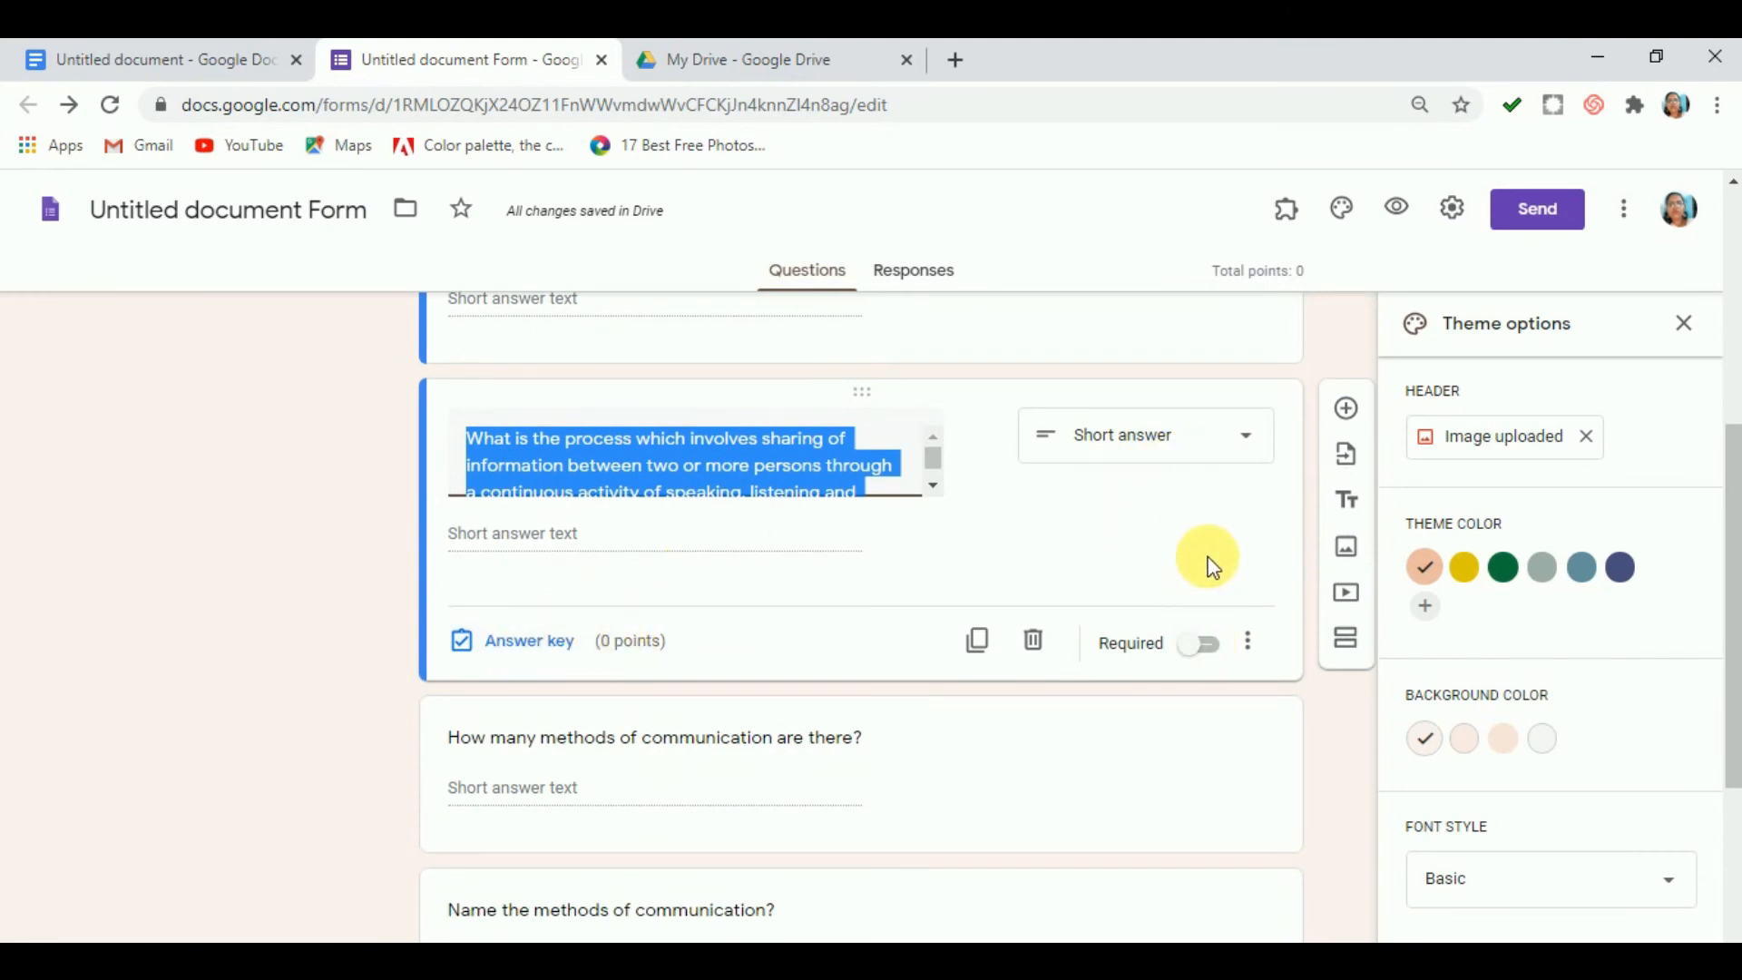
{"action": "scroll", "coordinate": [1180, 553], "scroll_direction": "up", "scroll_amount": 3}
{"action": "left_click", "coordinate": [1045, 654]}
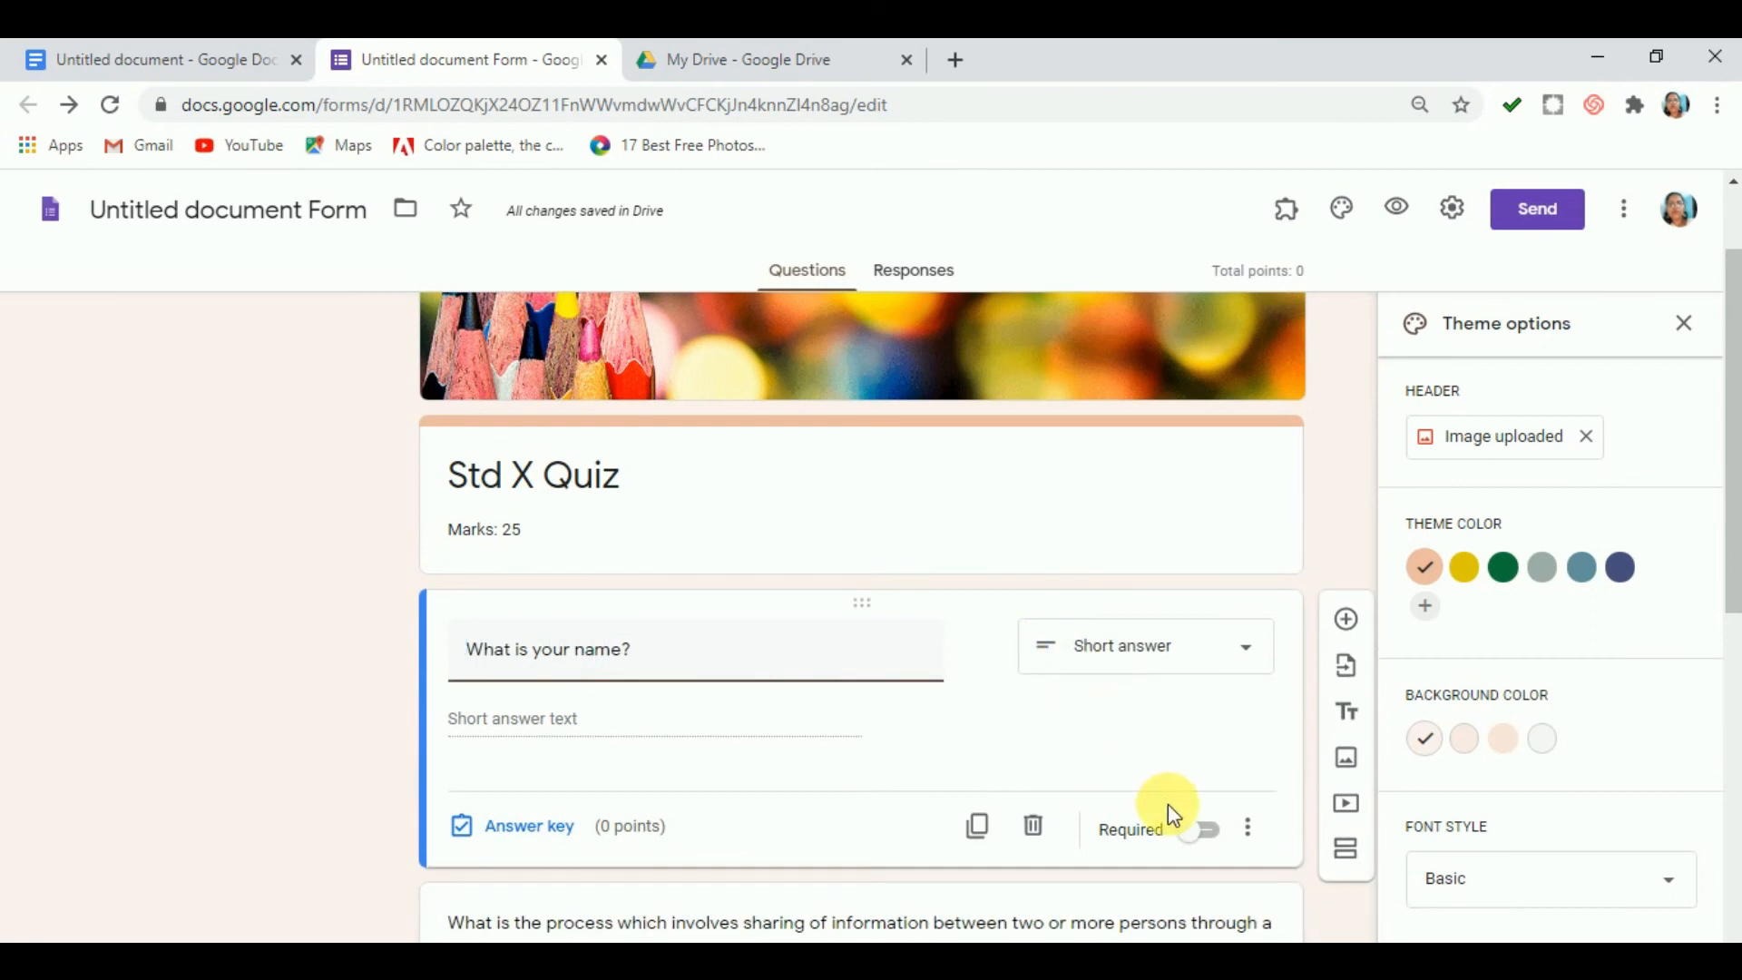
{"action": "left_click", "coordinate": [1210, 834]}
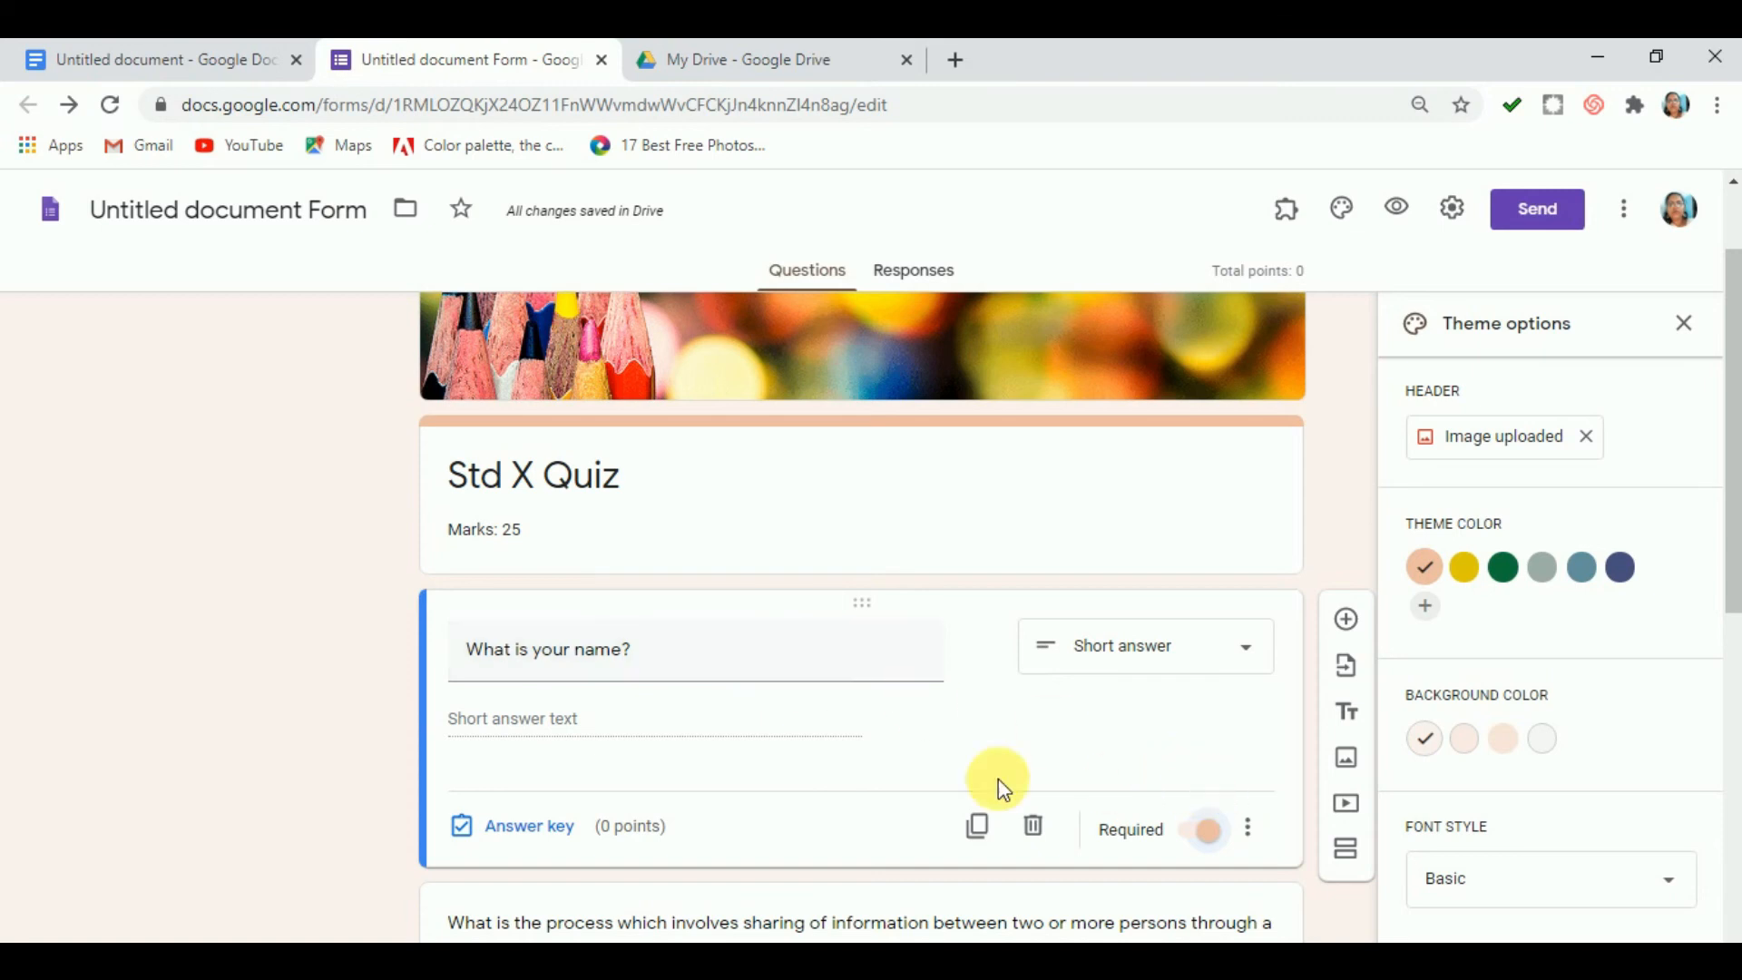
{"action": "left_click", "coordinate": [541, 826]}
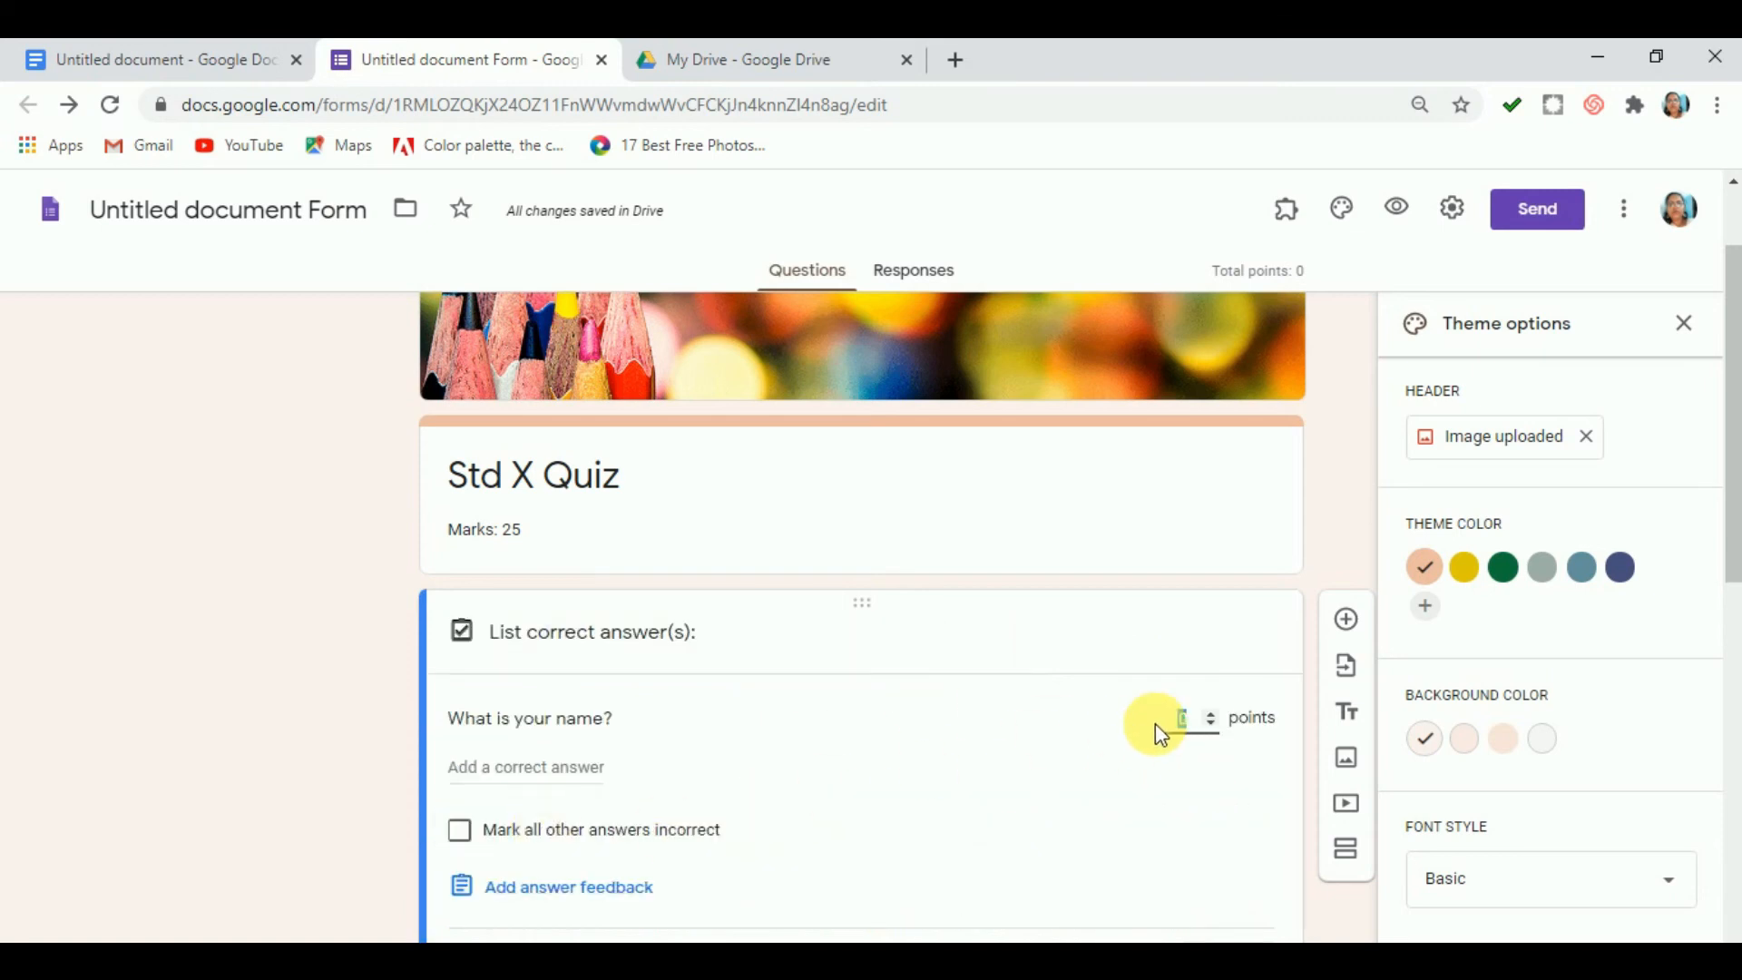
{"action": "scroll", "coordinate": [1276, 699], "scroll_direction": "down", "scroll_amount": 4}
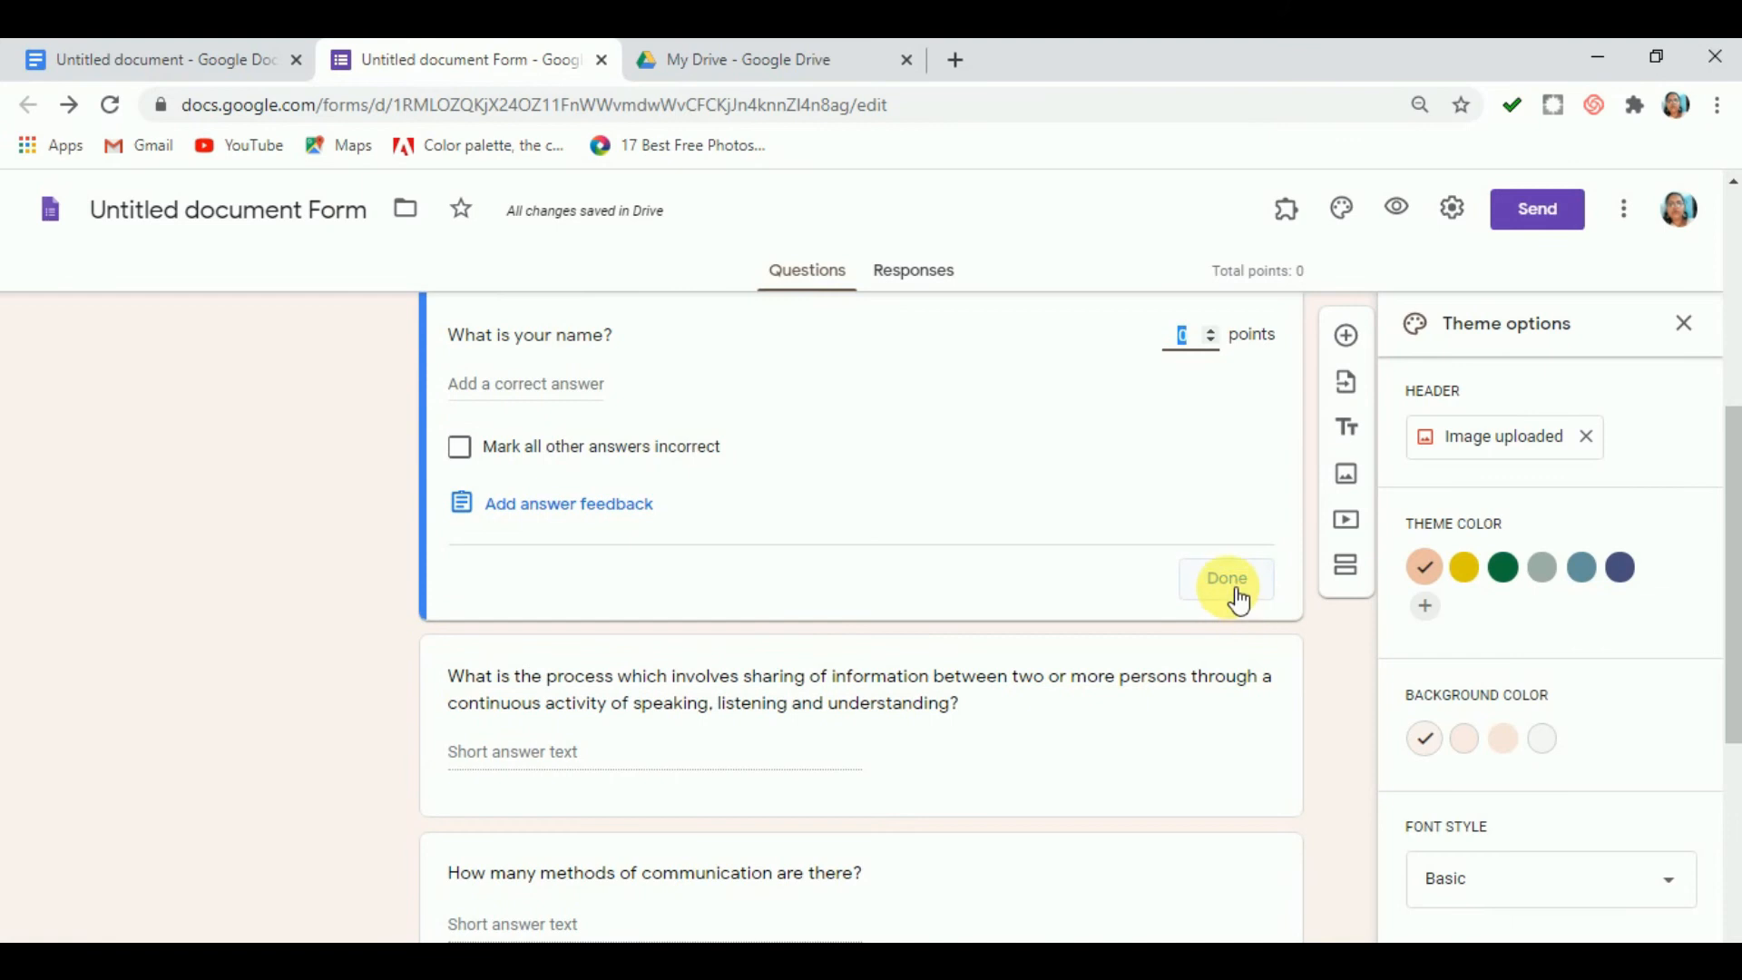
{"action": "left_click", "coordinate": [1239, 599]}
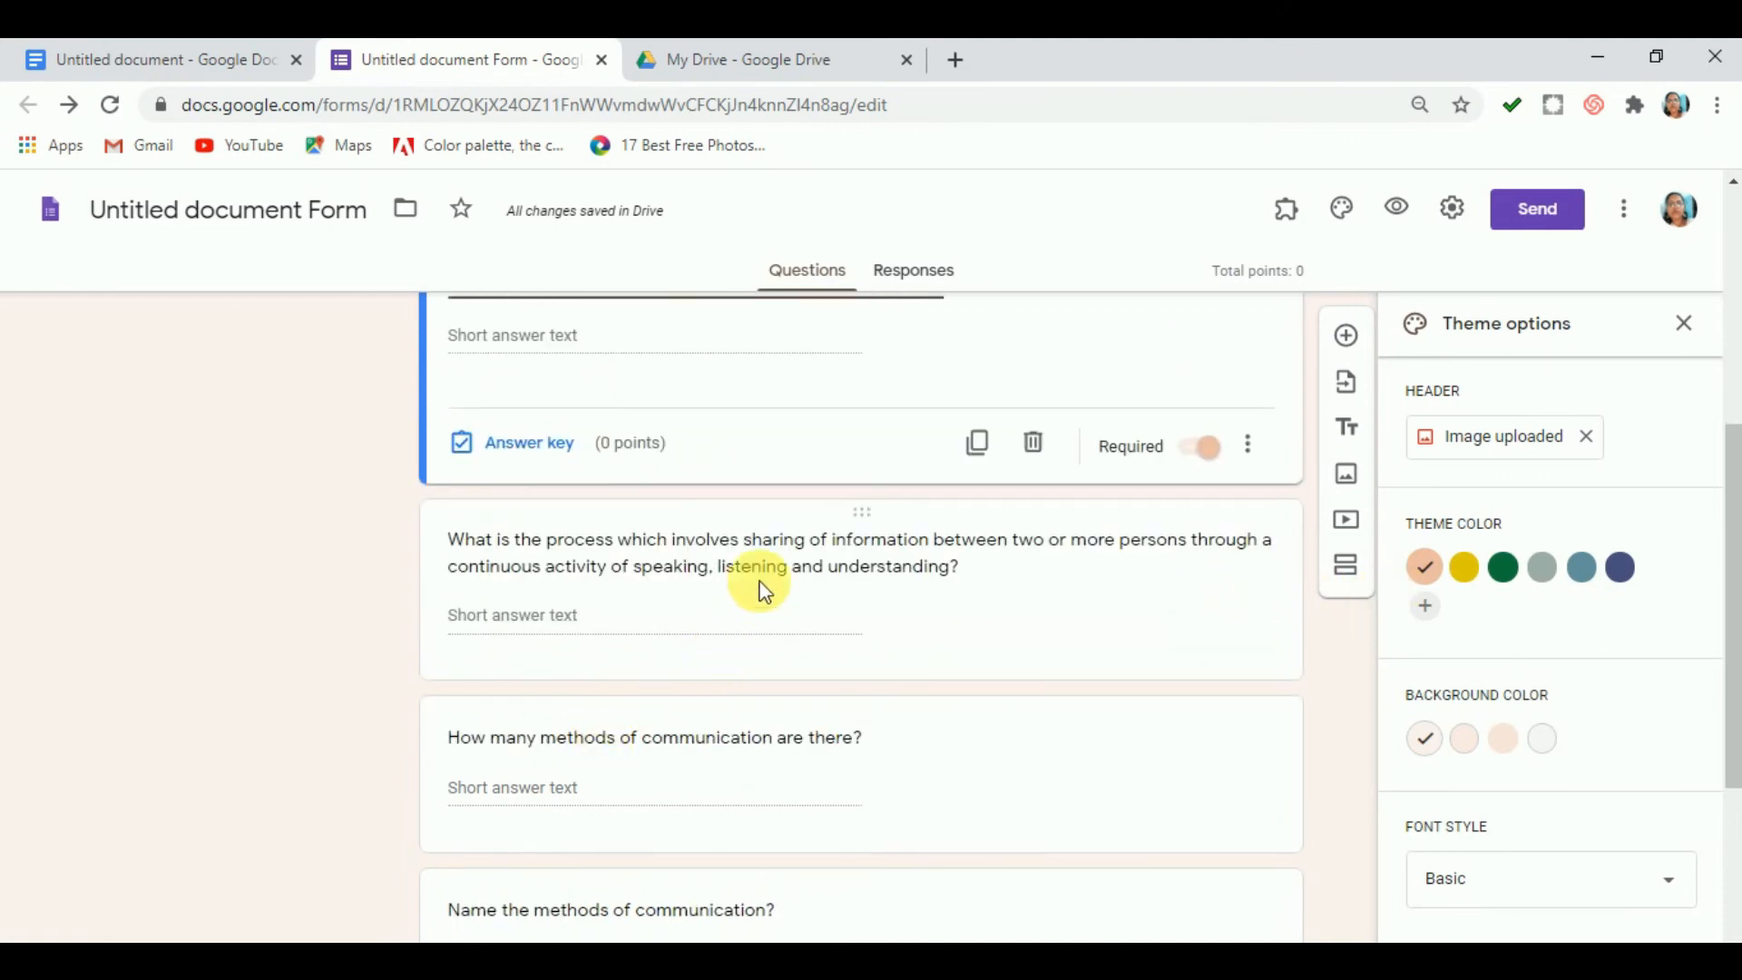
Make the question about the process of sharing information required and give it 1 point in its answer key.
{"action": "left_click", "coordinate": [899, 572]}
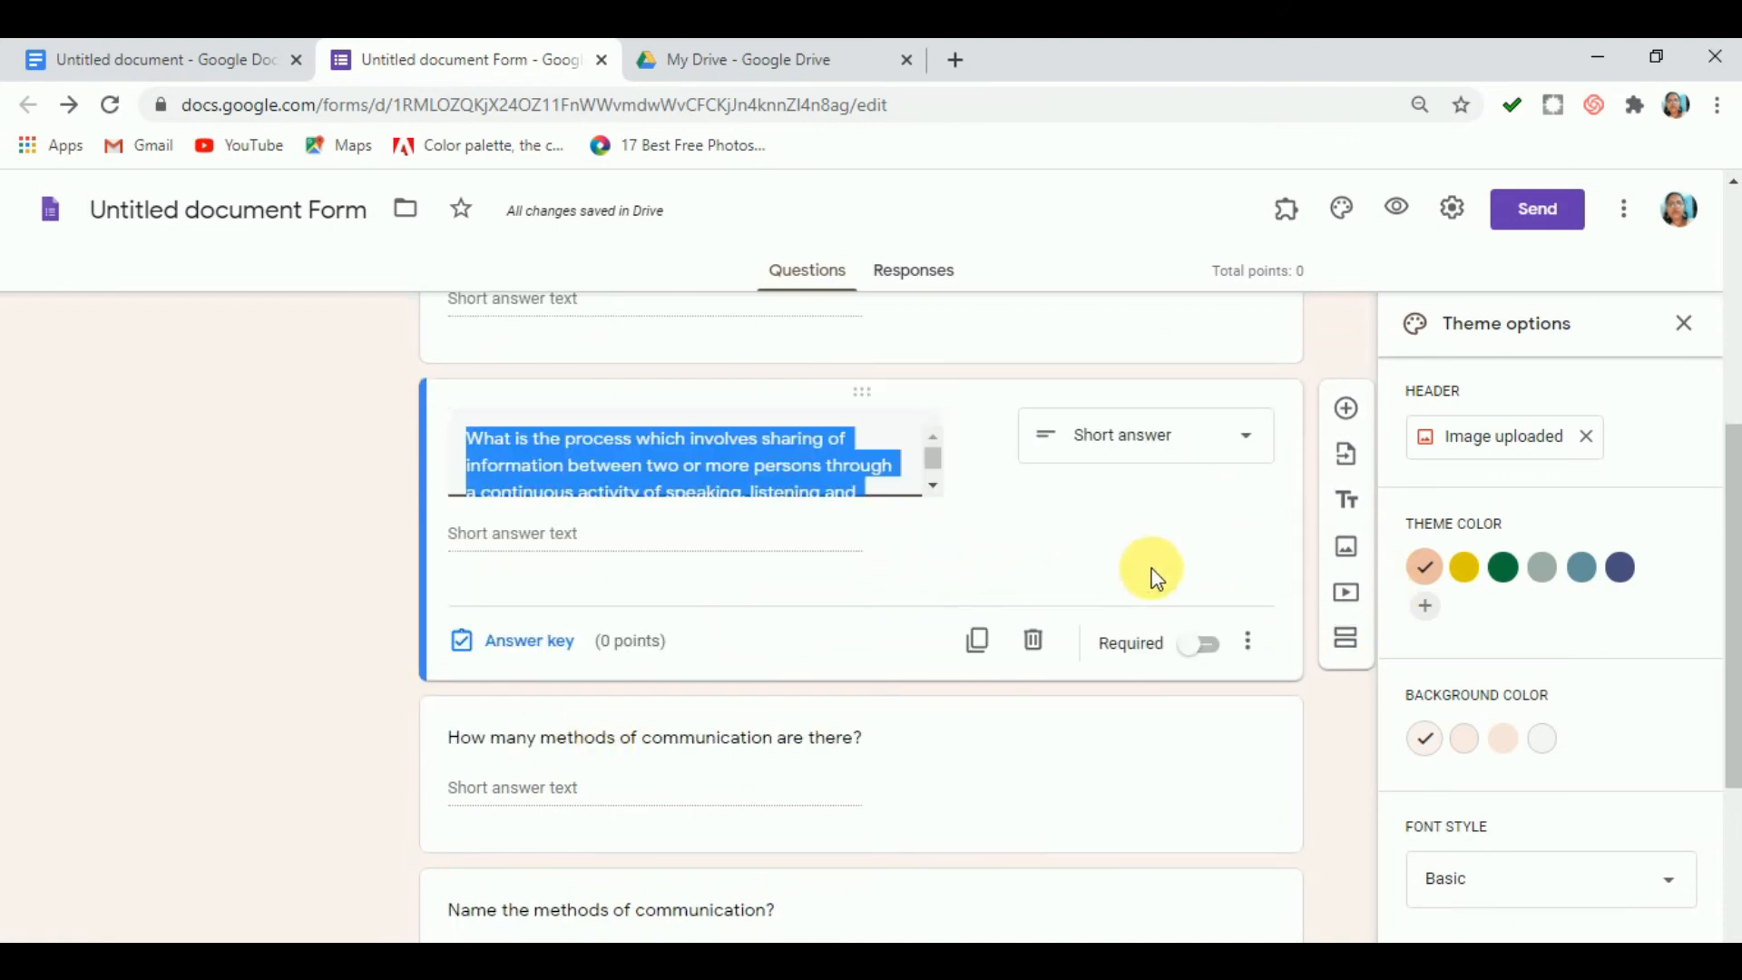
{"action": "left_click", "coordinate": [1207, 454]}
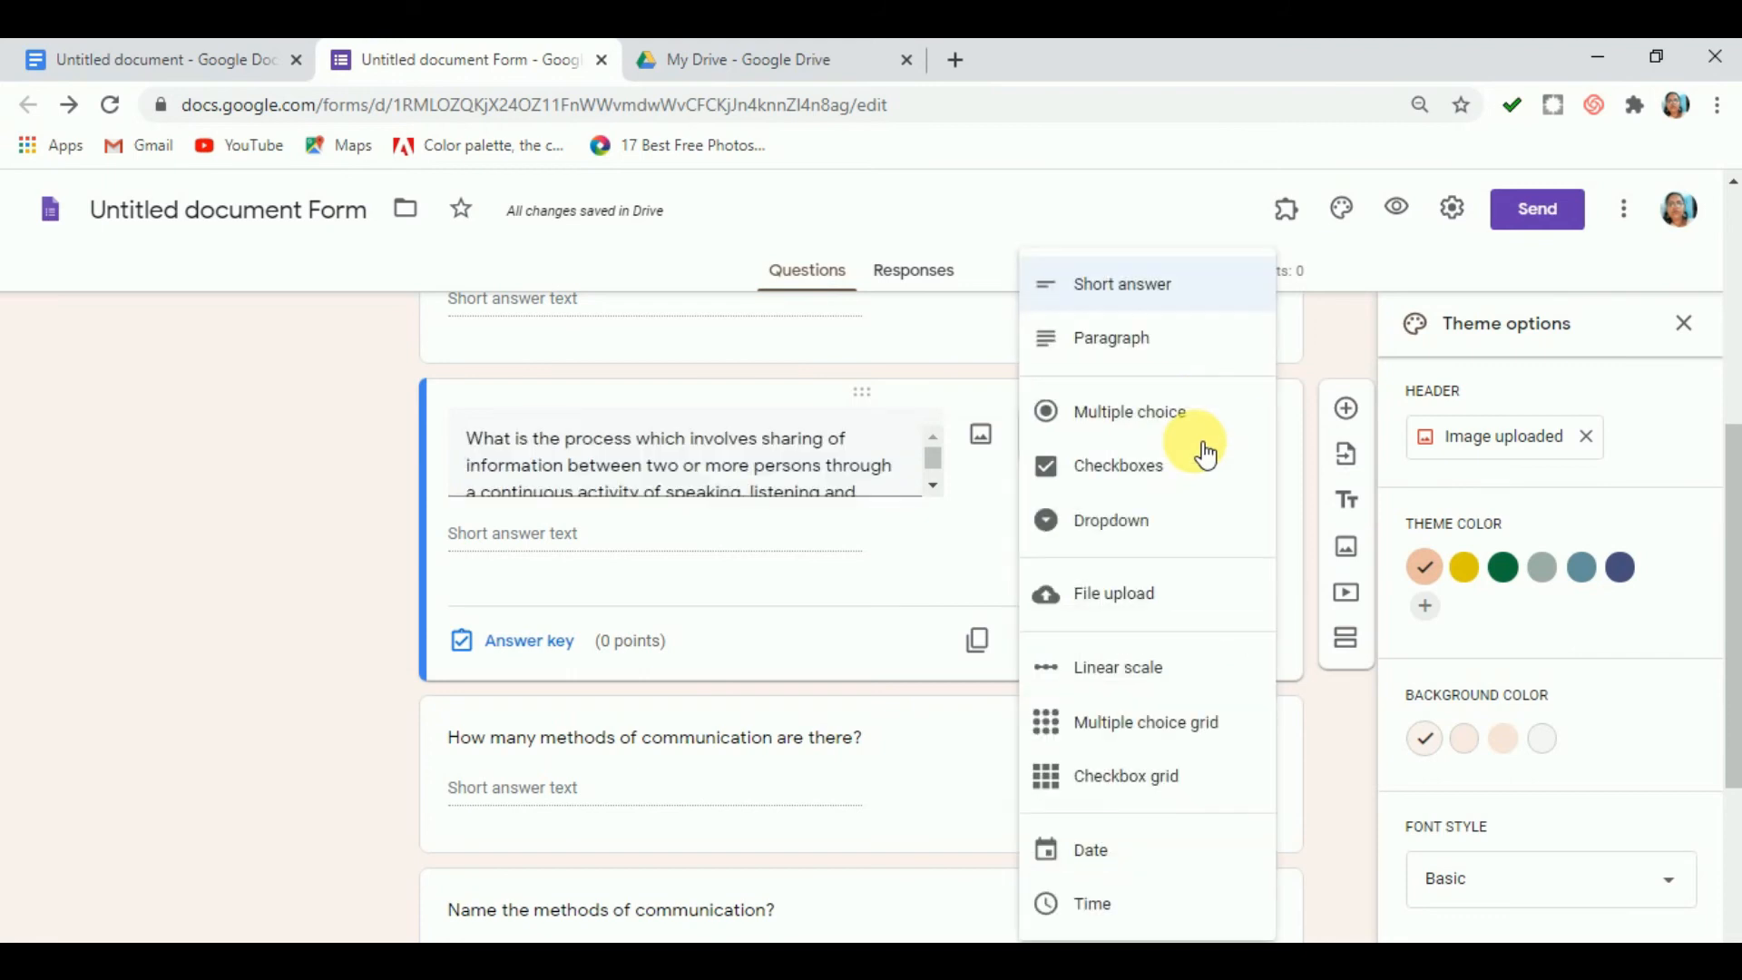
{"action": "left_click", "coordinate": [821, 555]}
{"action": "left_click", "coordinate": [1199, 644]}
{"action": "left_click", "coordinate": [535, 643]}
{"action": "left_click", "coordinate": [1212, 512]}
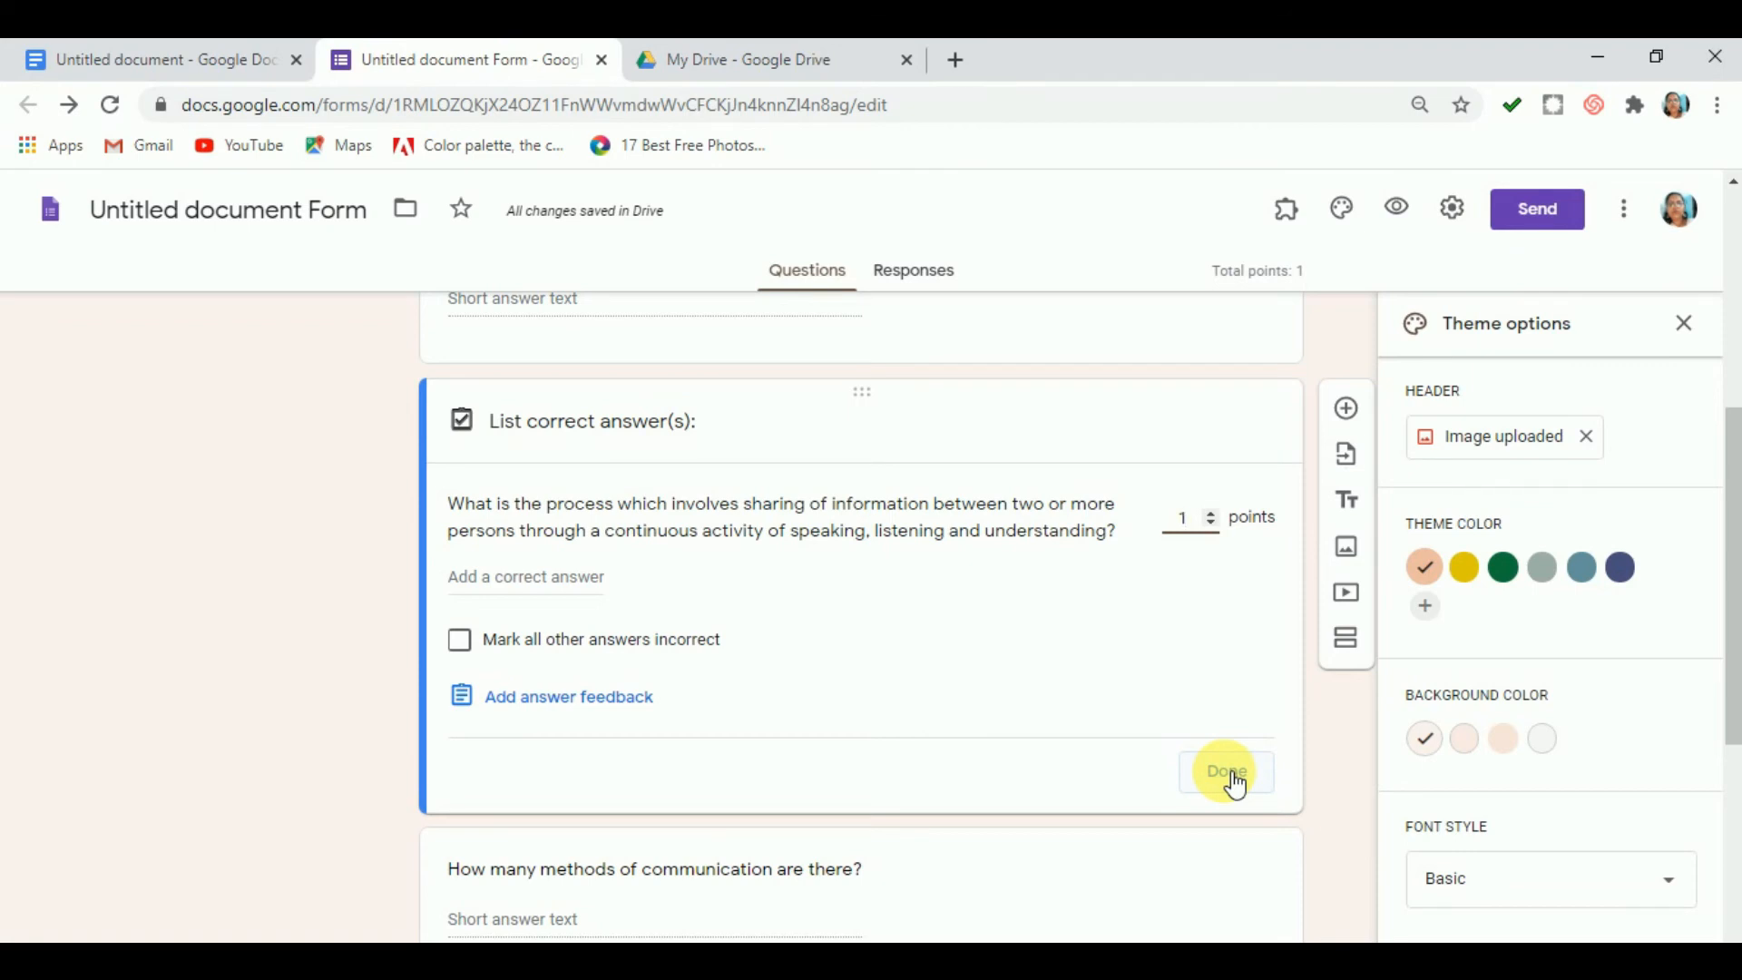
{"action": "left_click", "coordinate": [1230, 774]}
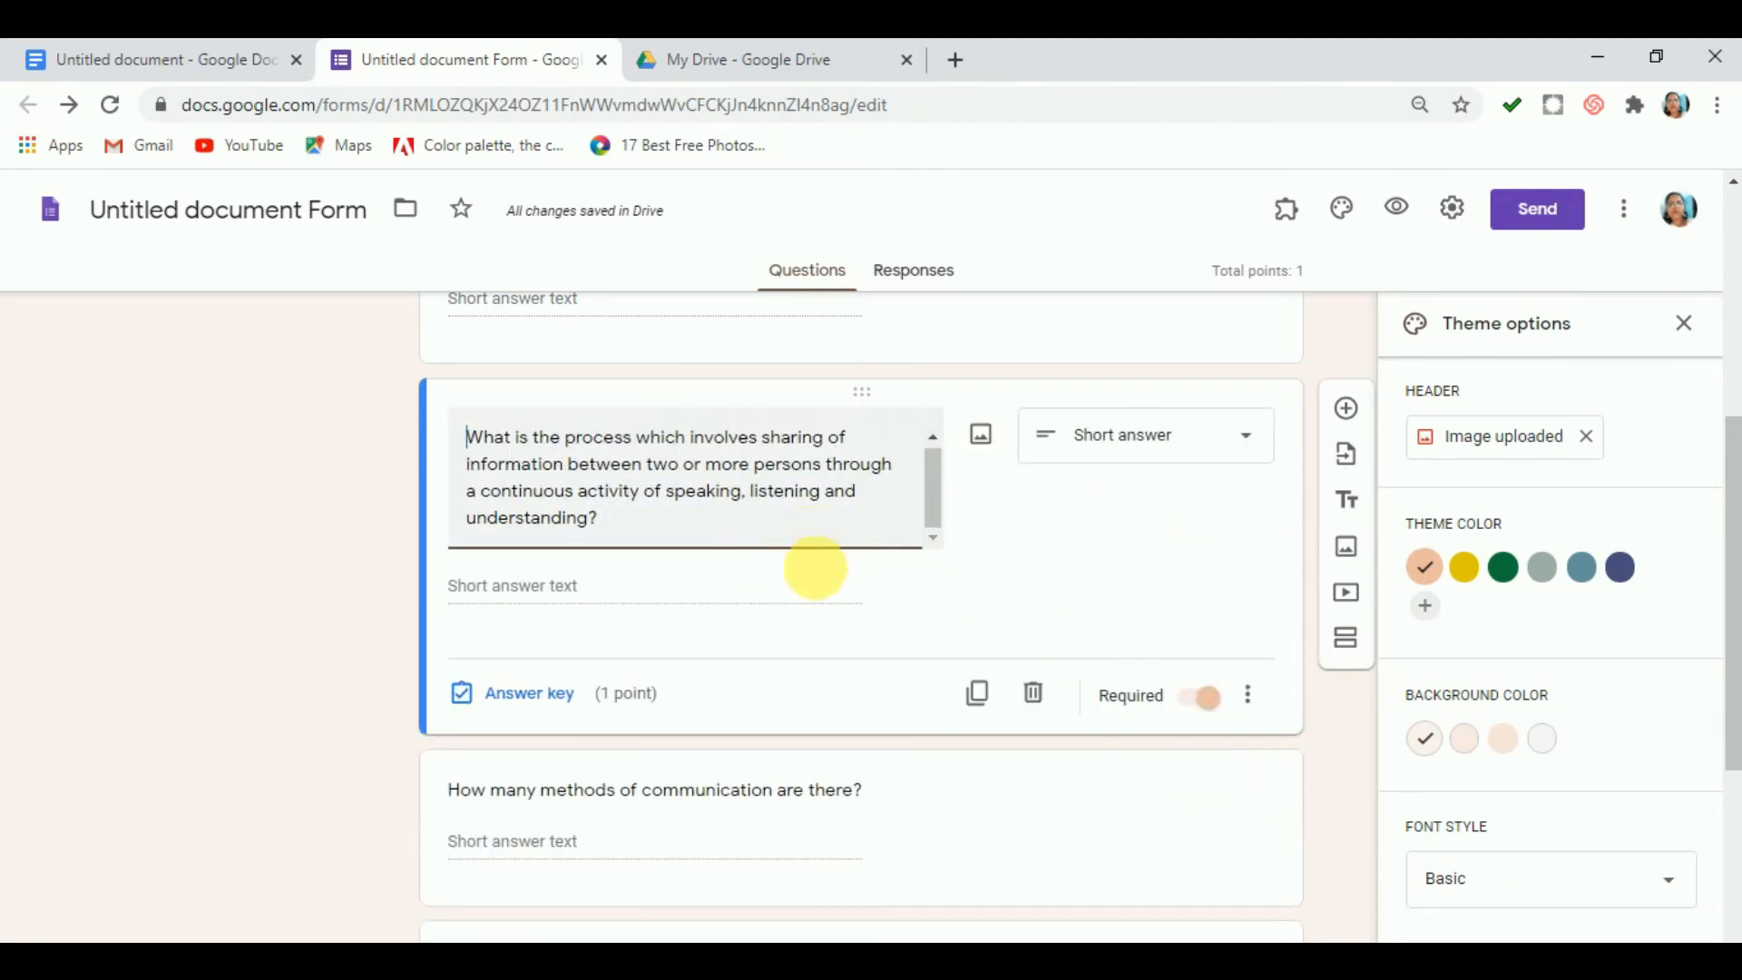
Make the "How many methods of communication are there?" question required and worth 1 point.
{"action": "scroll", "coordinate": [813, 572], "scroll_direction": "down", "scroll_amount": 4}
{"action": "left_click", "coordinate": [717, 421]}
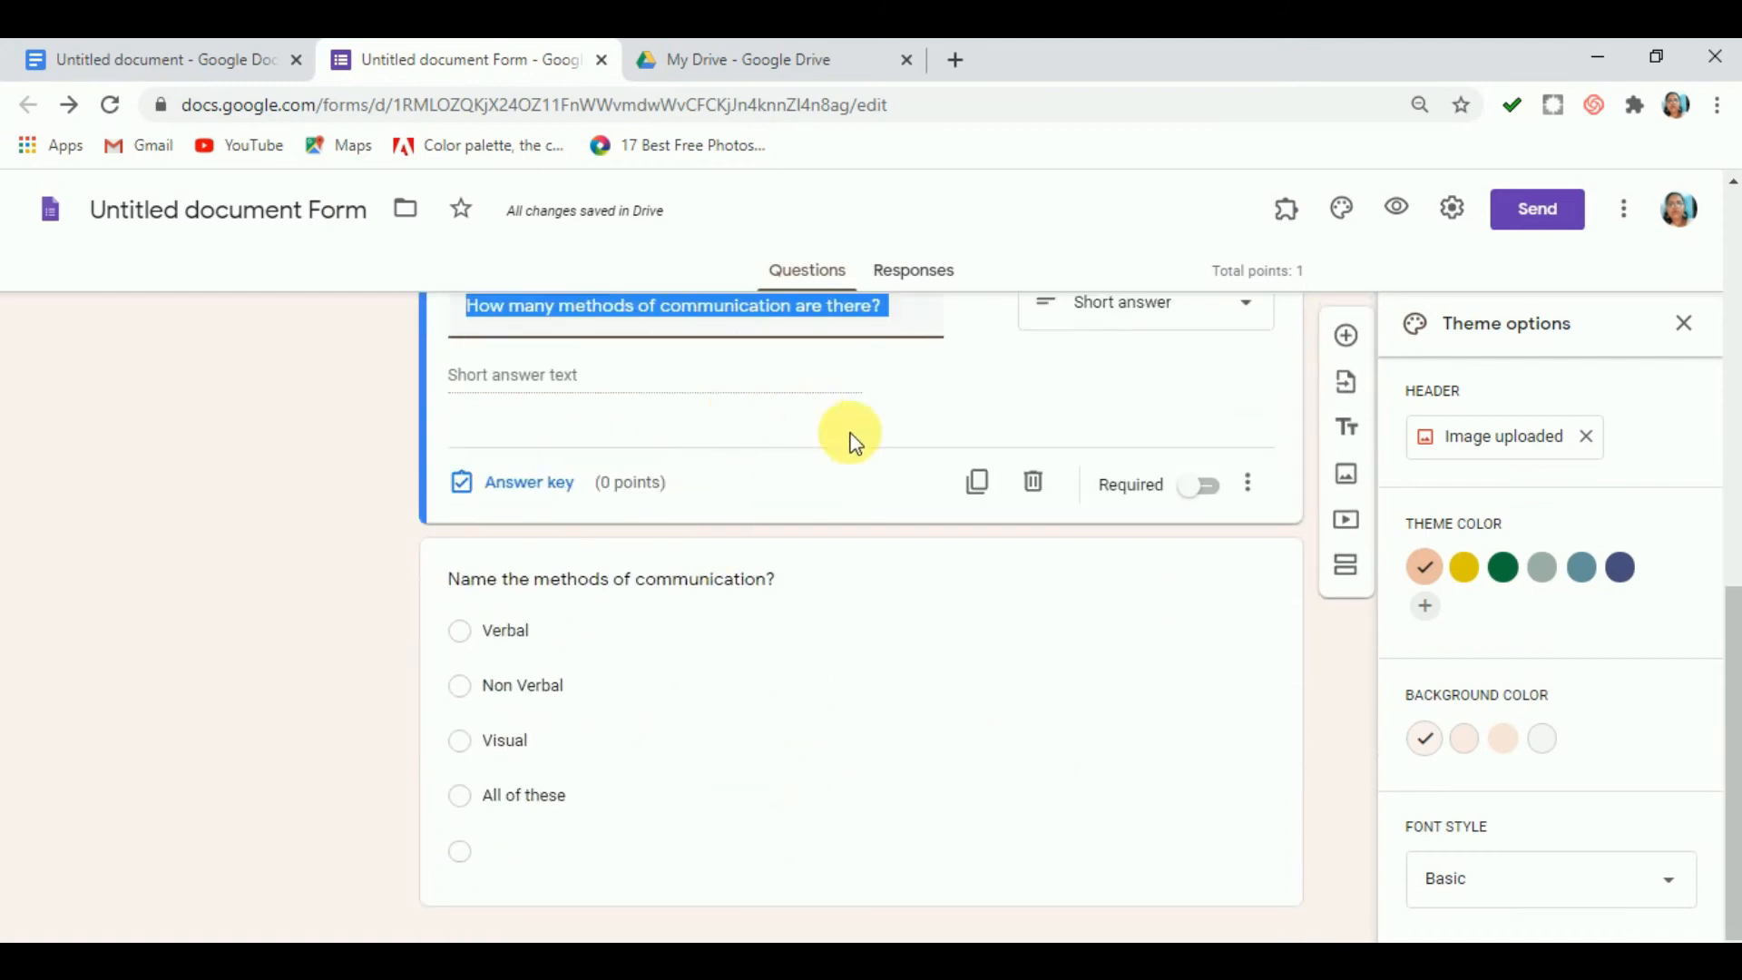
{"action": "scroll", "coordinate": [1079, 481], "scroll_direction": "up", "scroll_amount": 4}
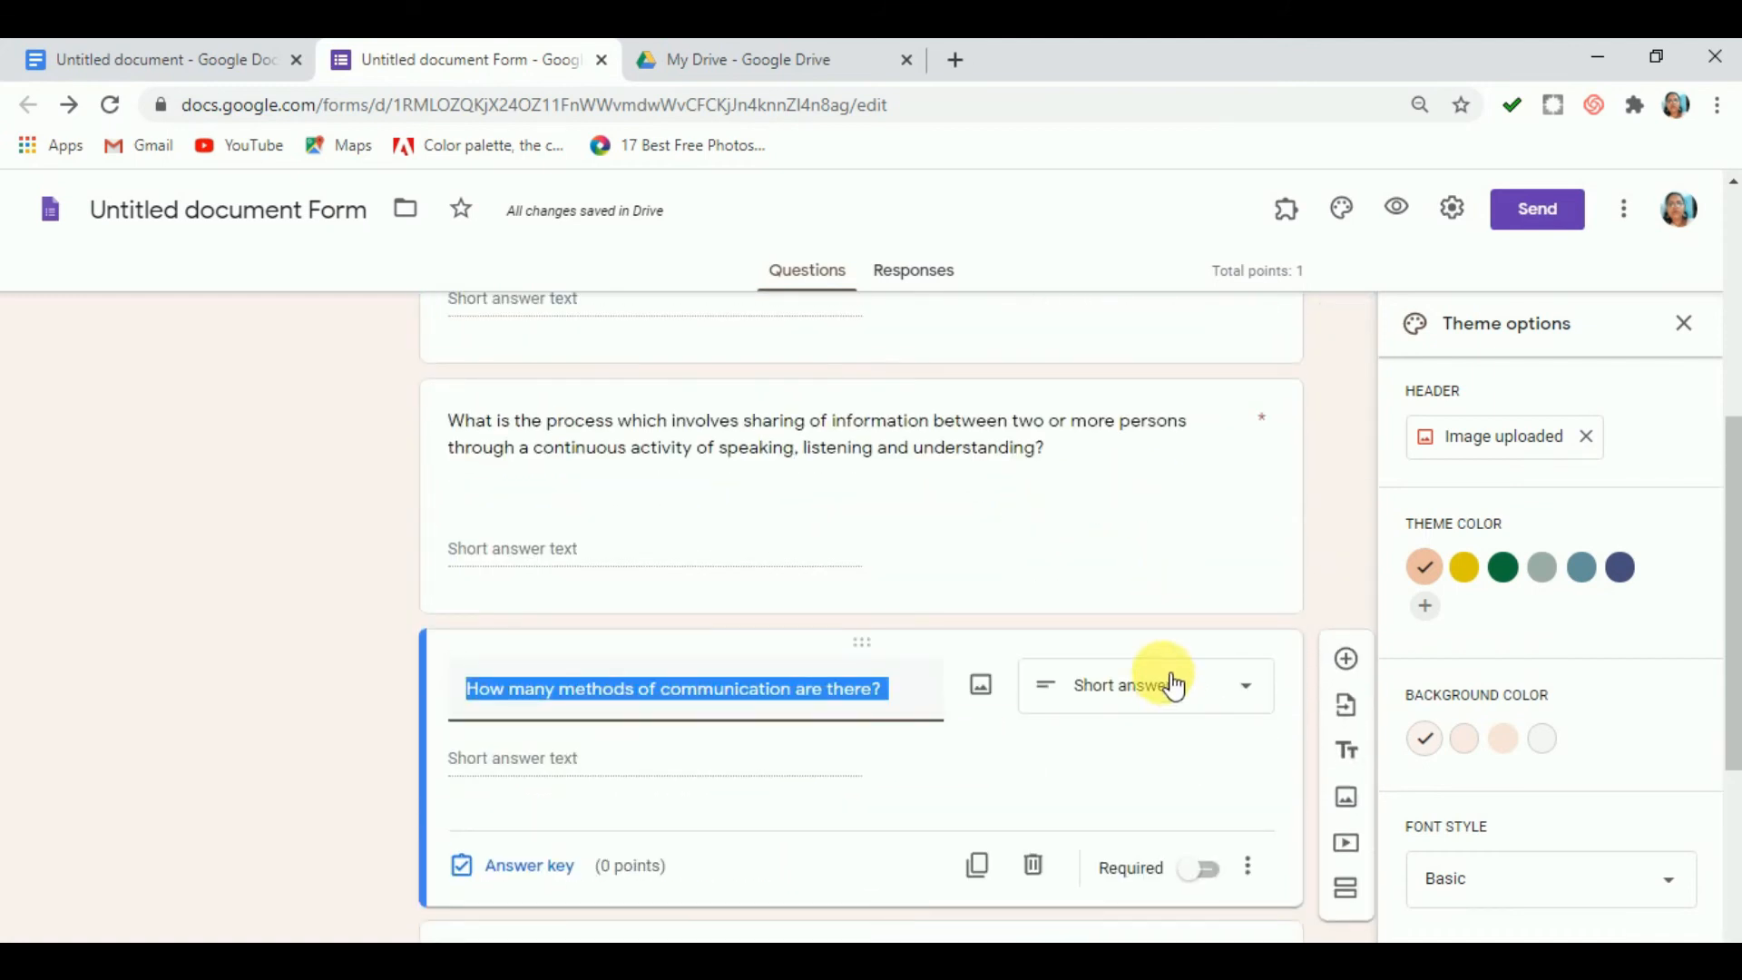
{"action": "left_click", "coordinate": [1199, 869]}
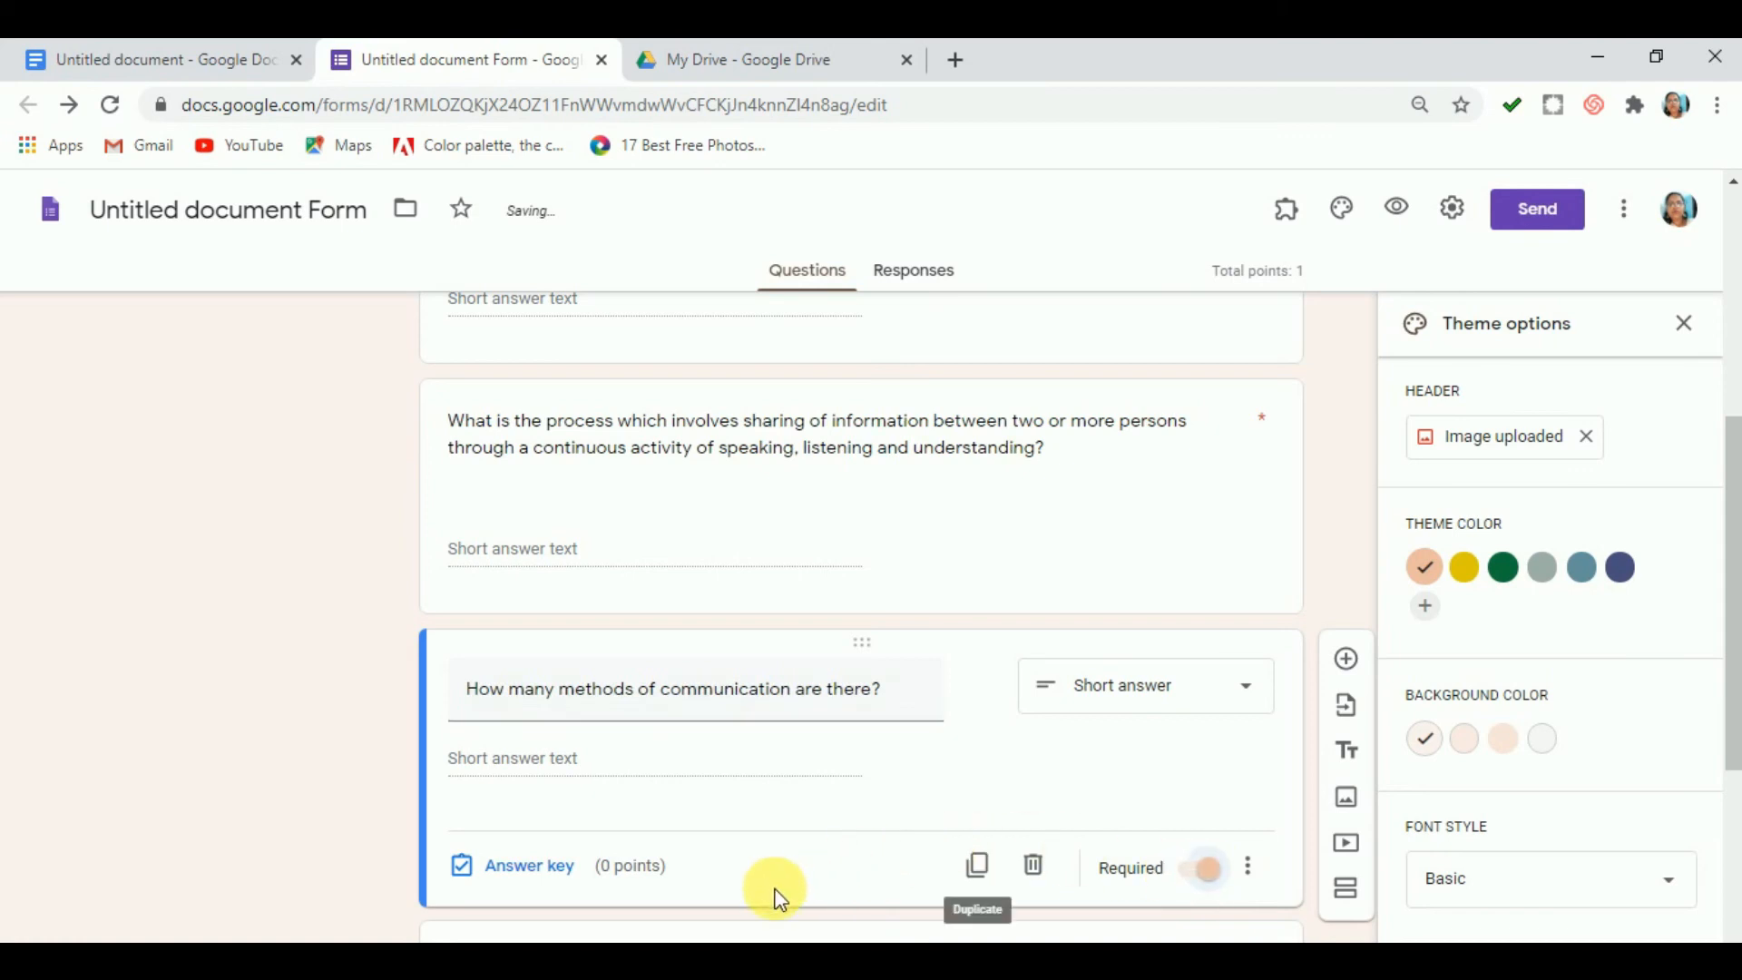
{"action": "left_click", "coordinate": [534, 870]}
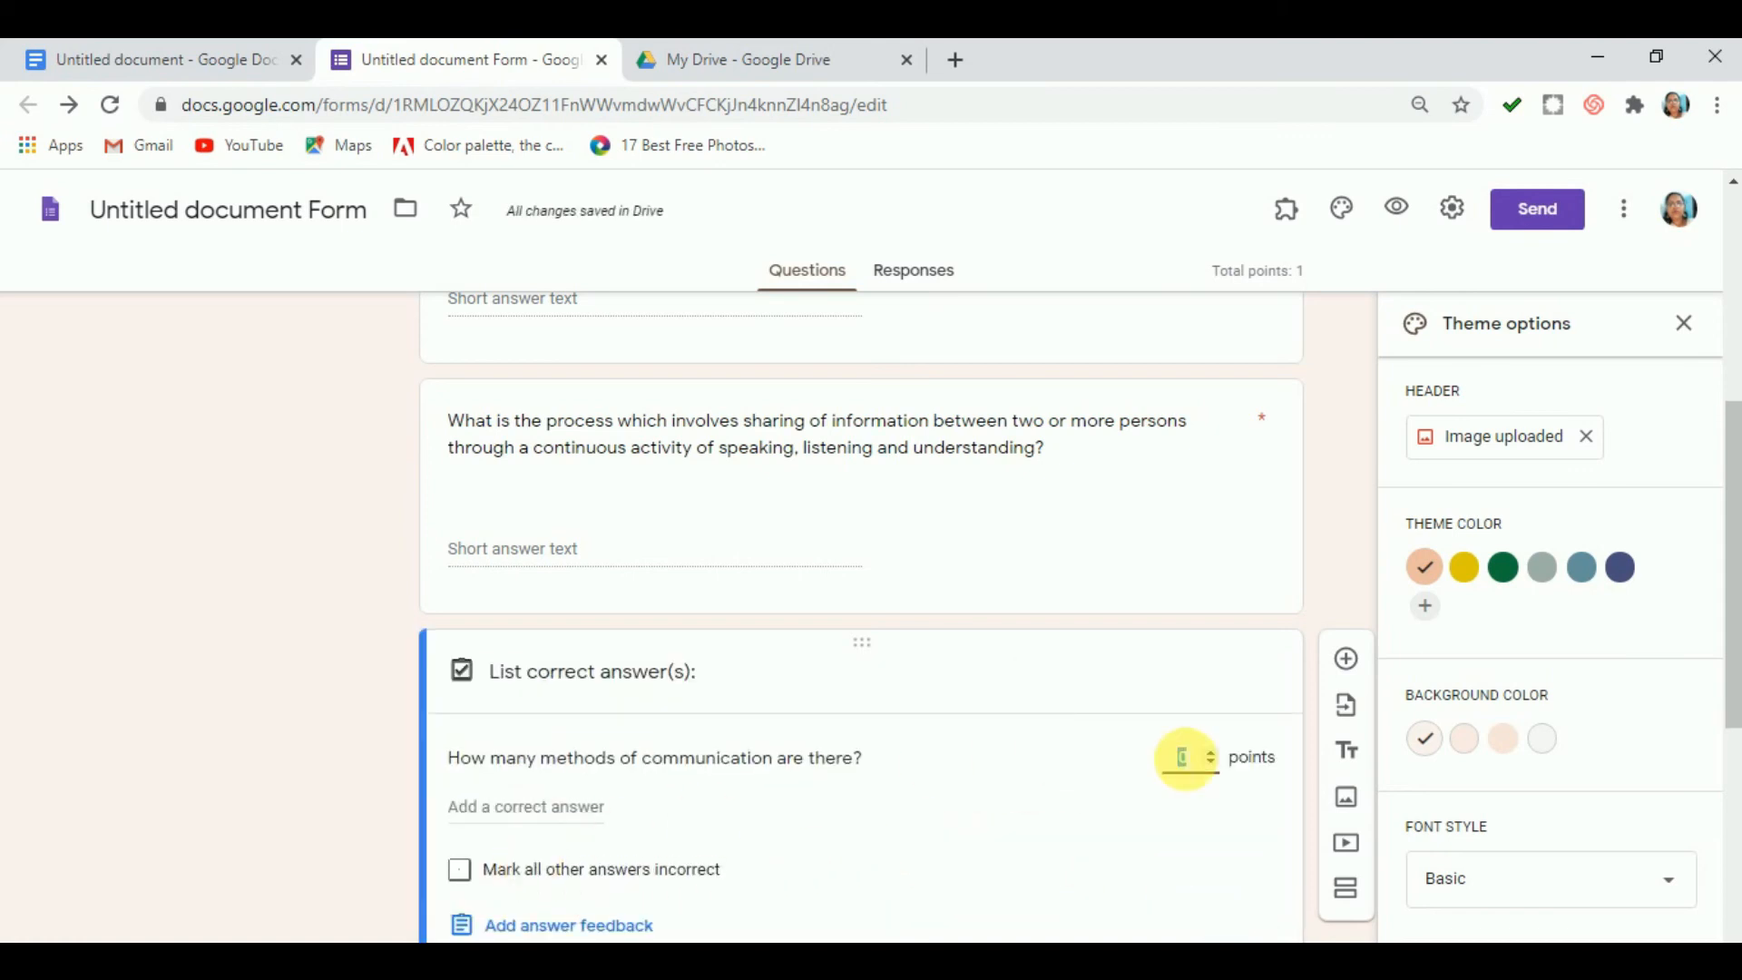
{"action": "scroll", "coordinate": [1228, 747], "scroll_direction": "down", "scroll_amount": 5}
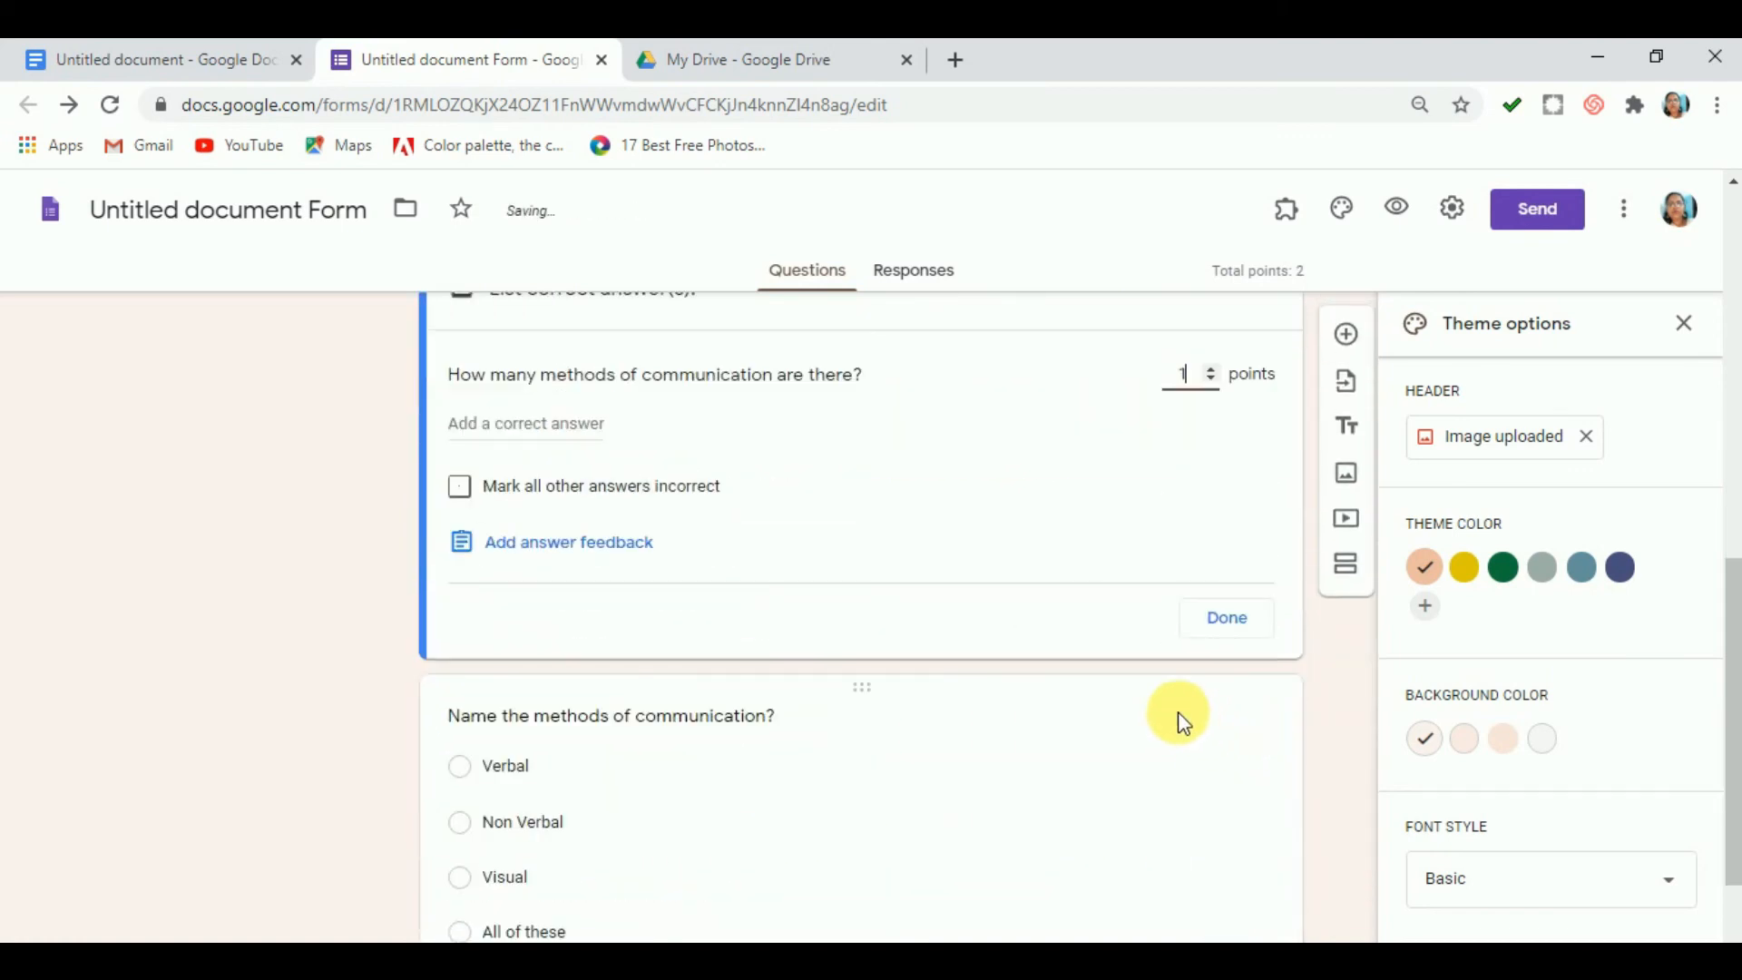
{"action": "left_click", "coordinate": [1217, 623]}
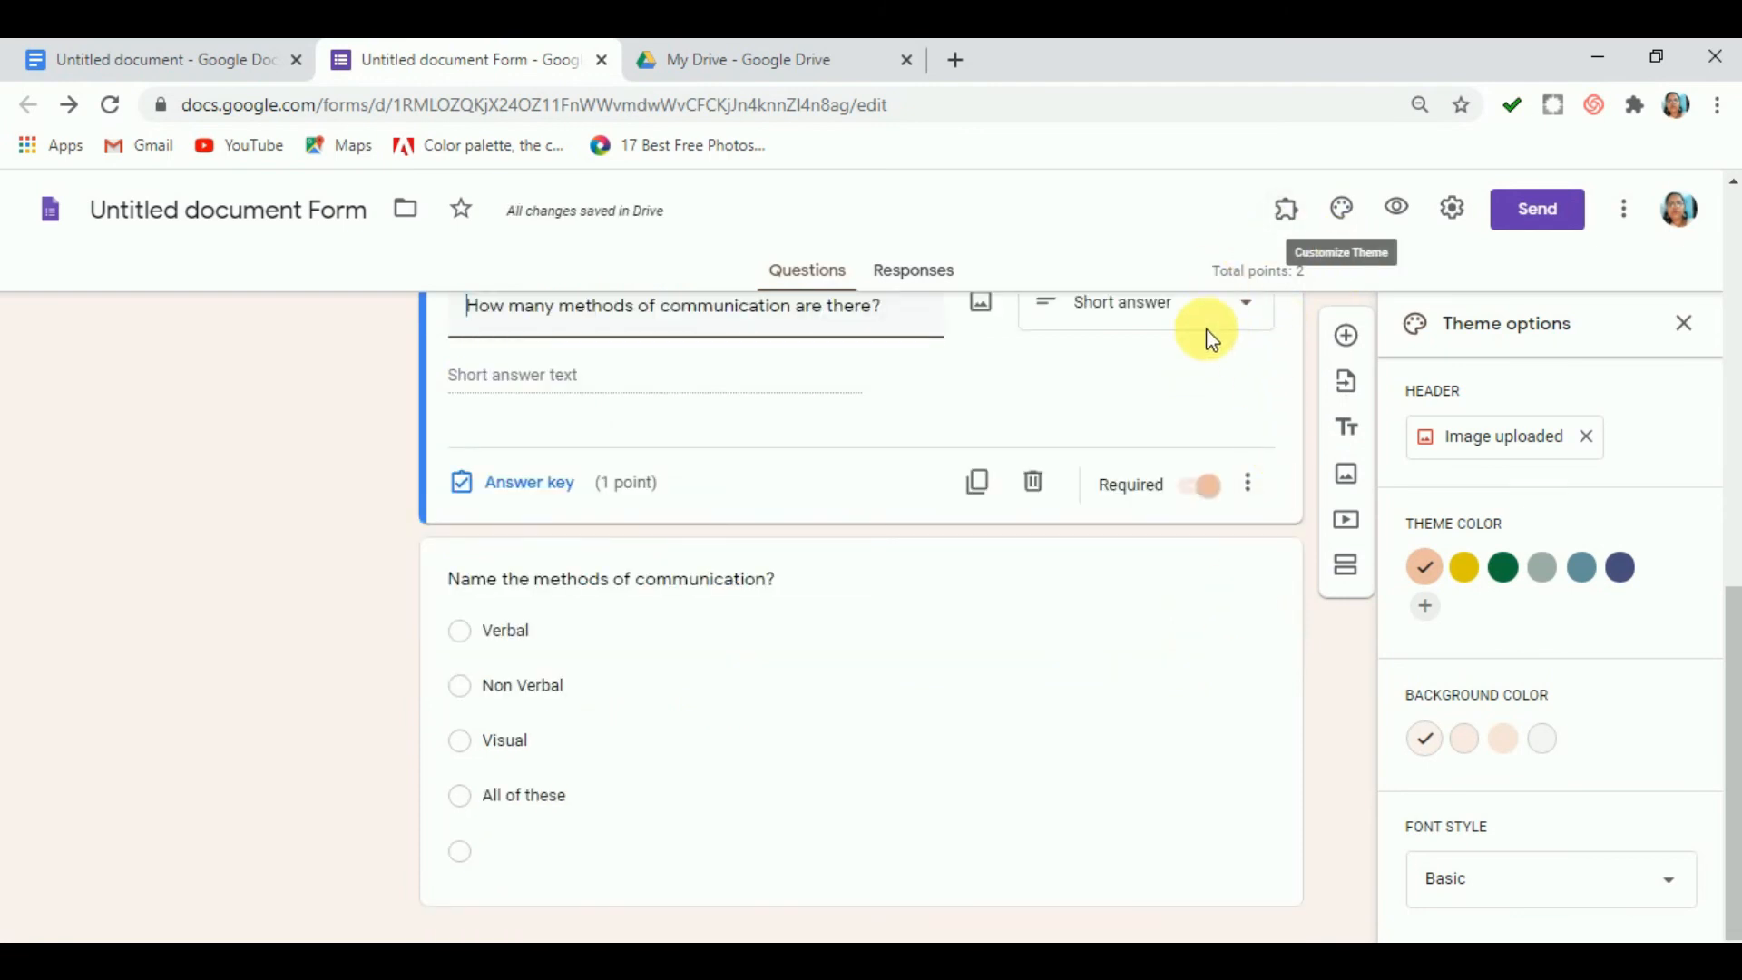
Make the "Name the methods of communication?" question required and mark only "All of these" as its correct answer.
{"action": "scroll", "coordinate": [604, 635], "scroll_direction": "down", "scroll_amount": 1}
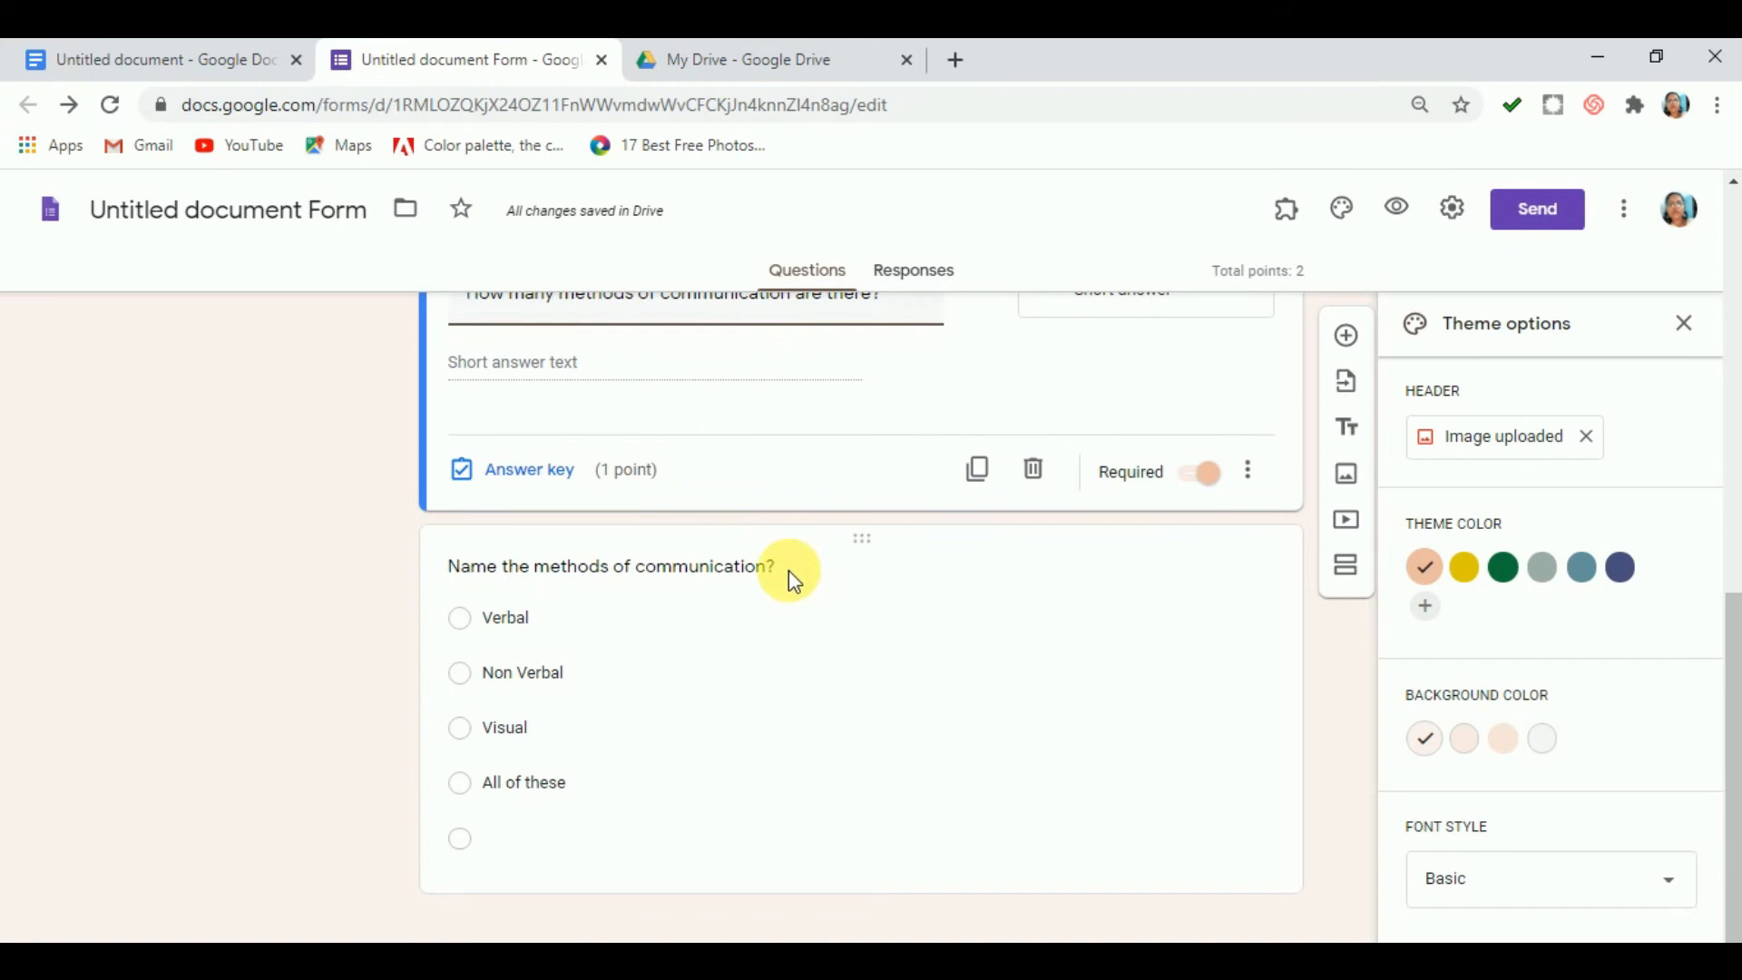
{"action": "left_click", "coordinate": [706, 575]}
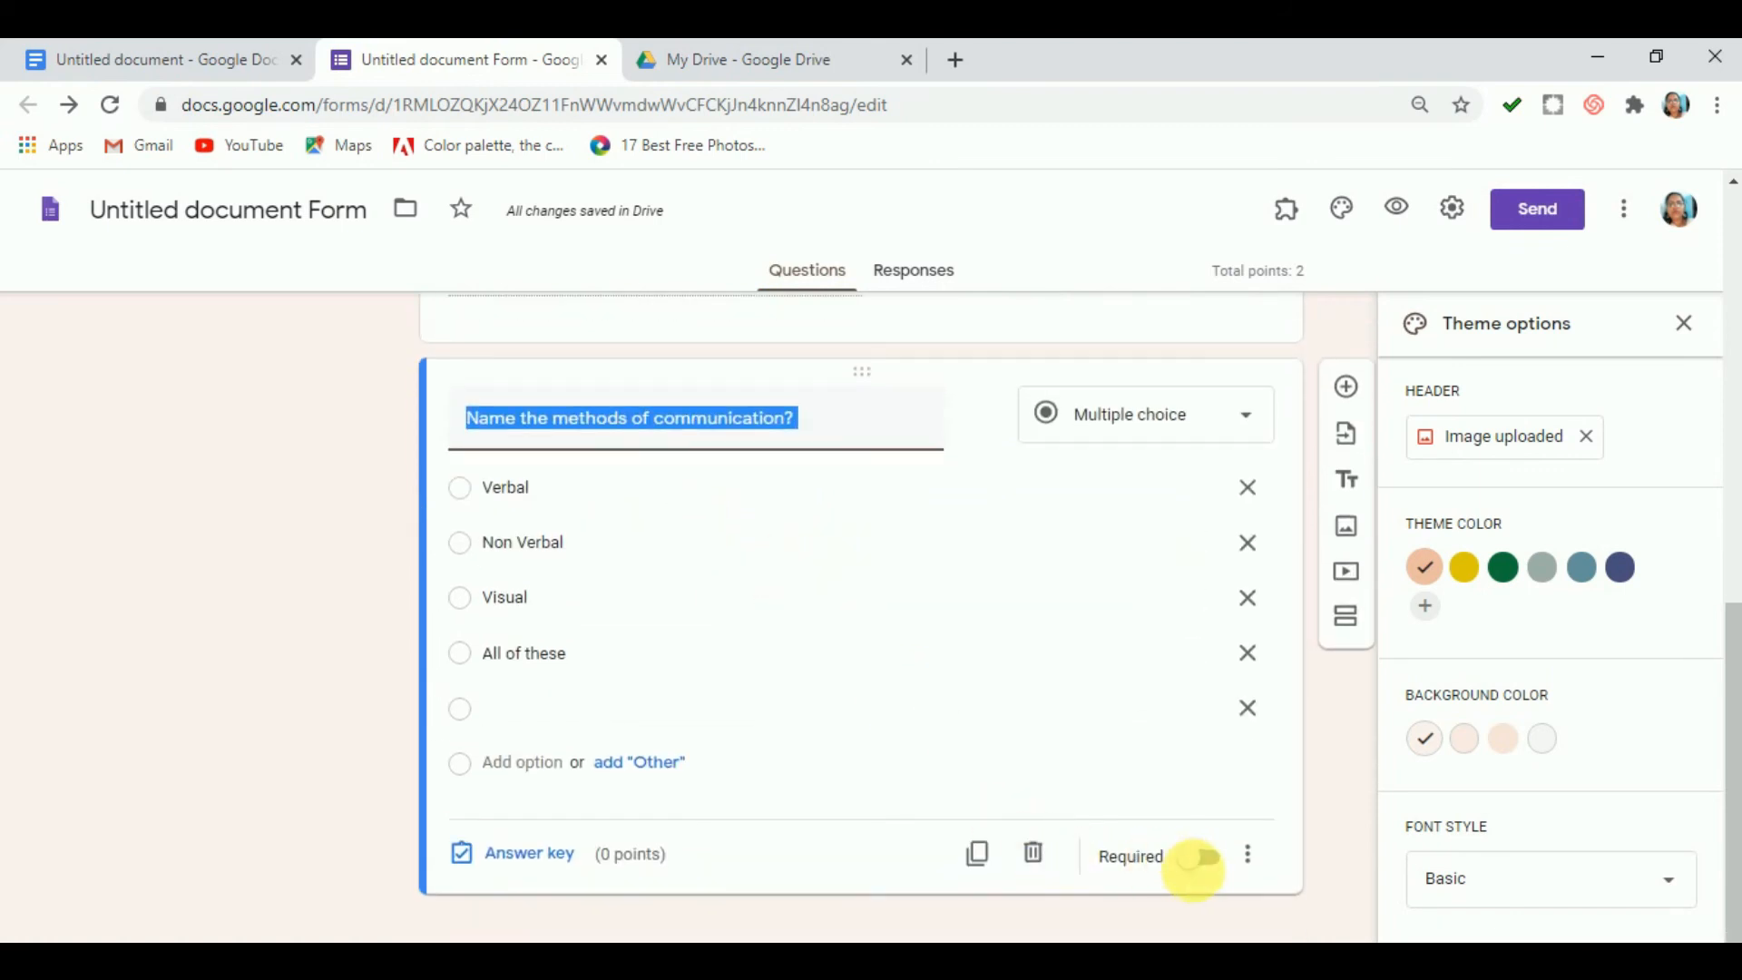
{"action": "left_click", "coordinate": [1203, 860]}
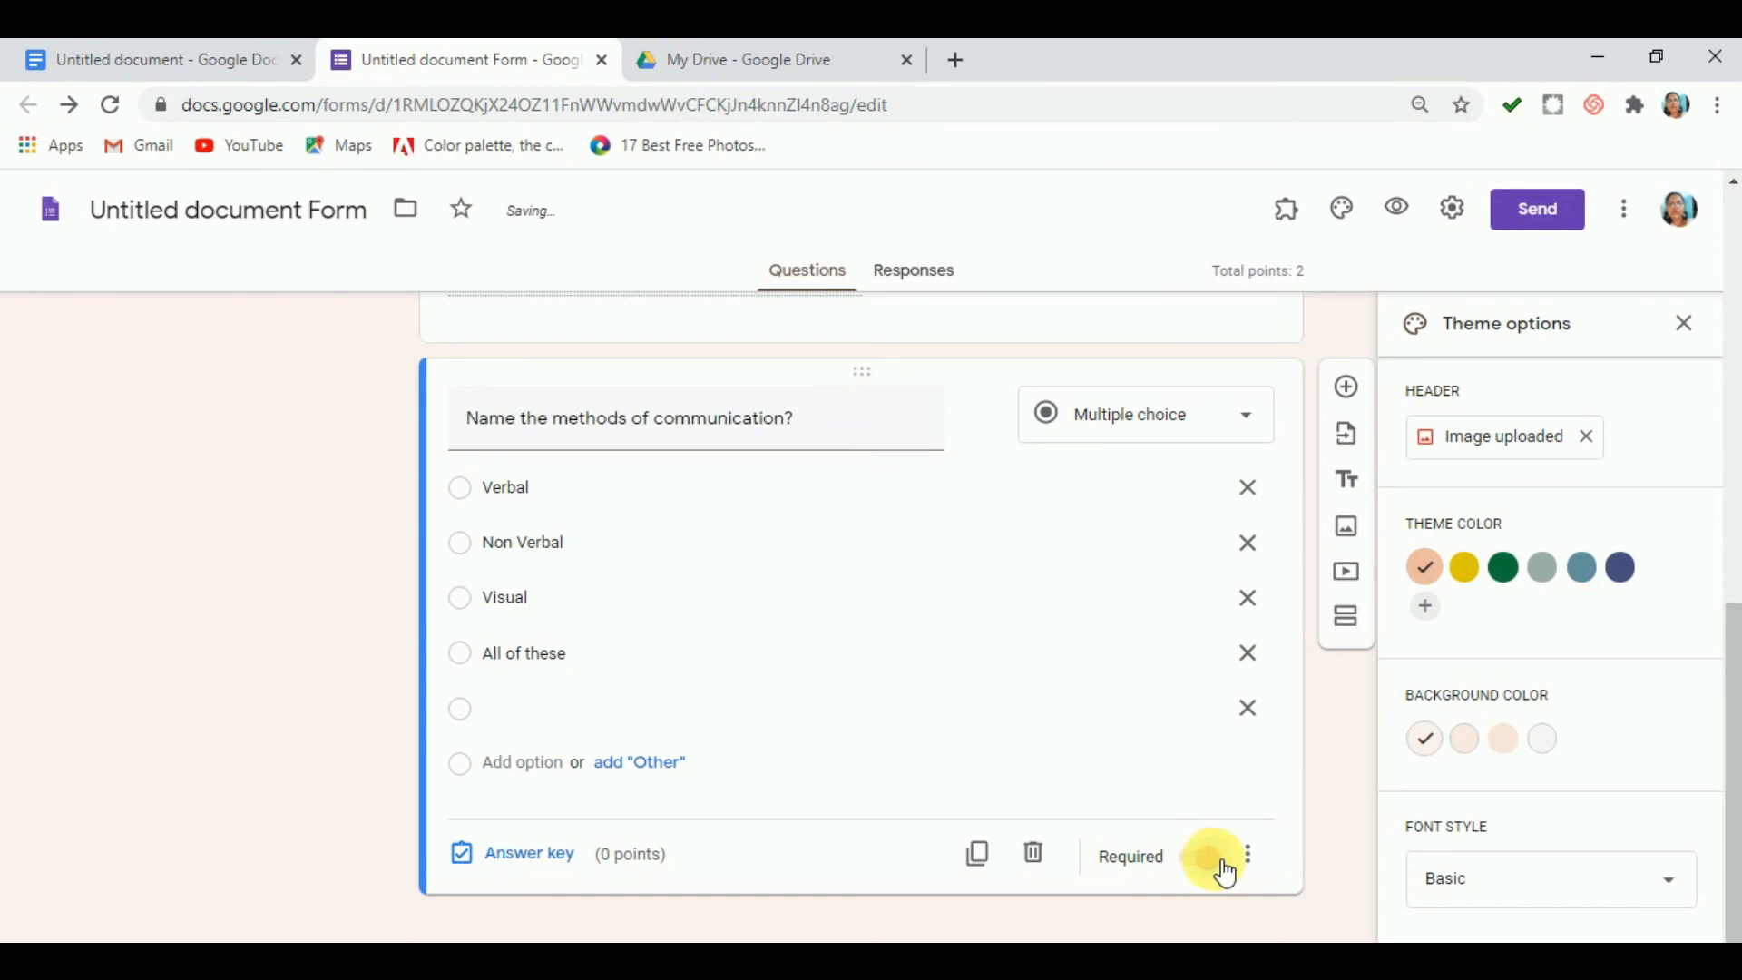
{"action": "left_click", "coordinate": [542, 866]}
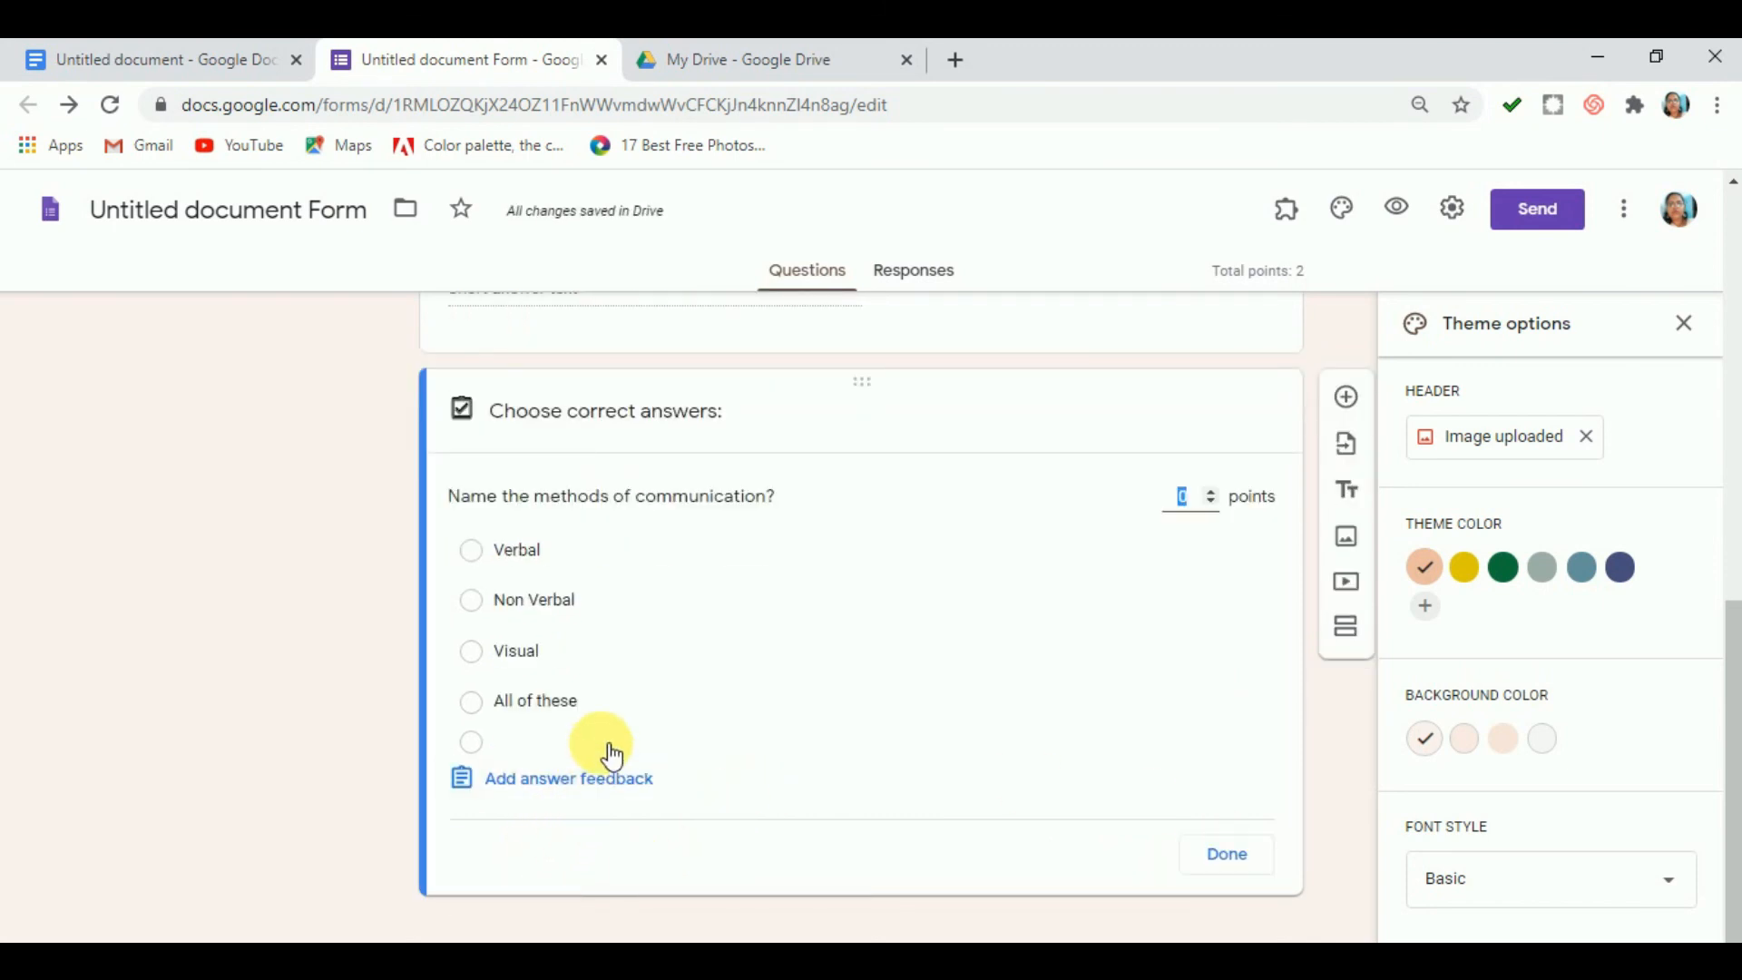
{"action": "left_click", "coordinate": [531, 753]}
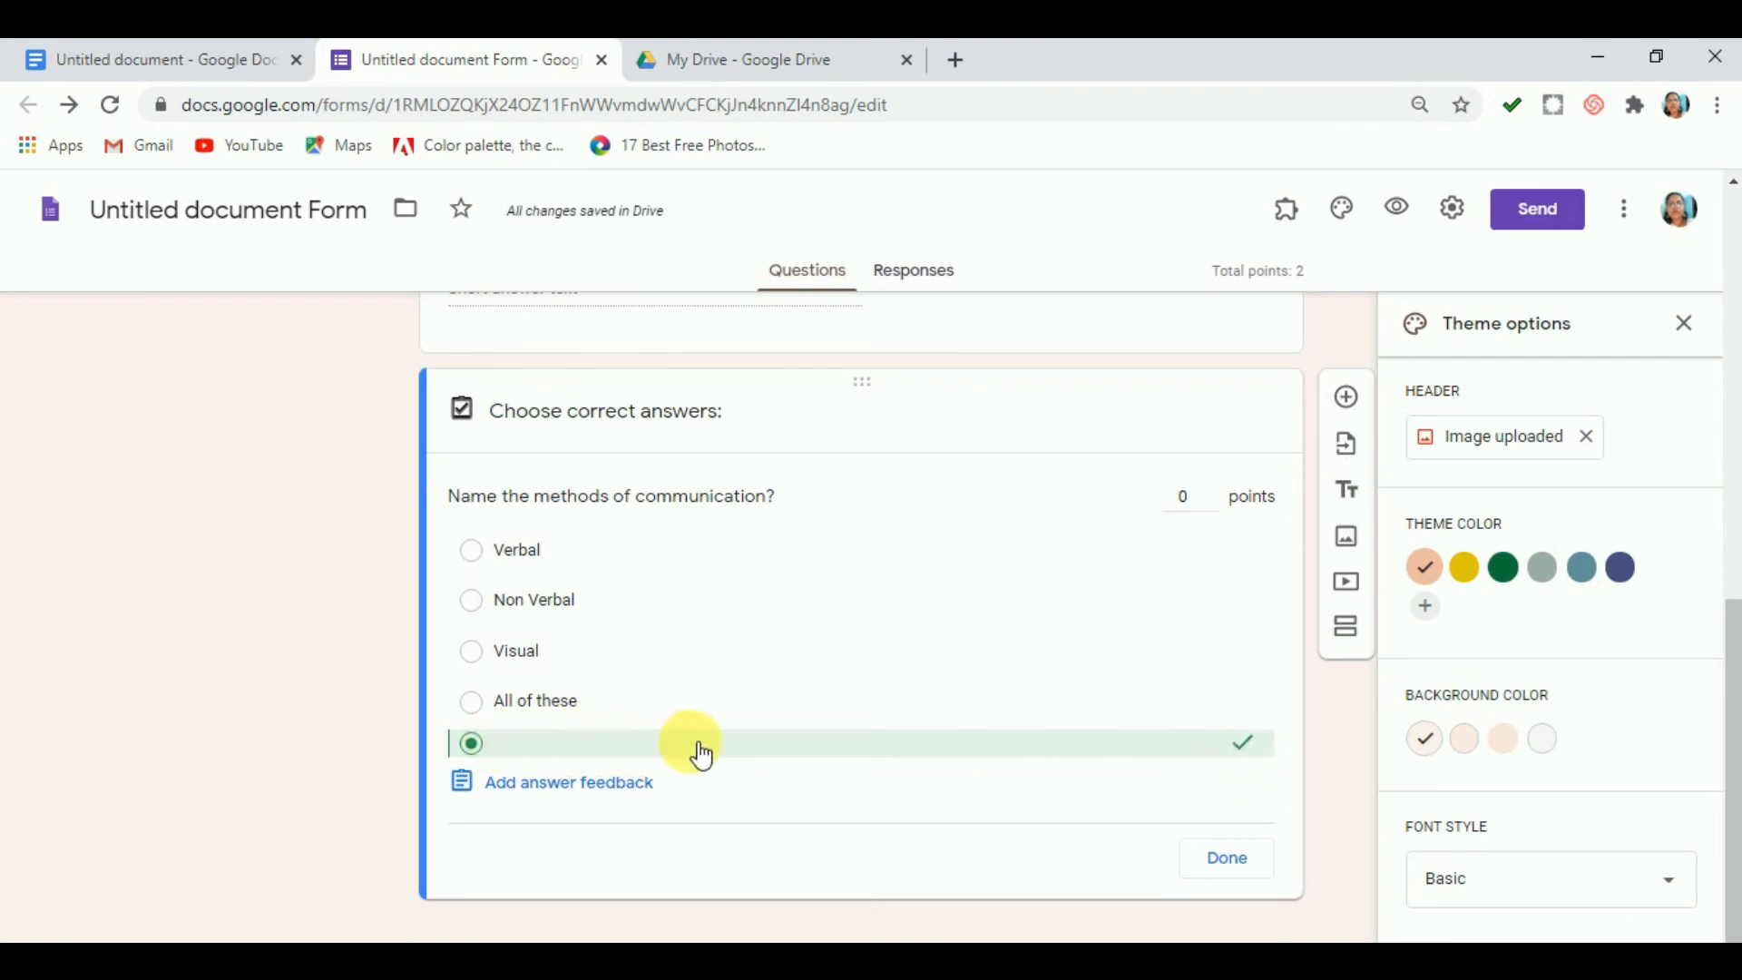
{"action": "left_click", "coordinate": [811, 705]}
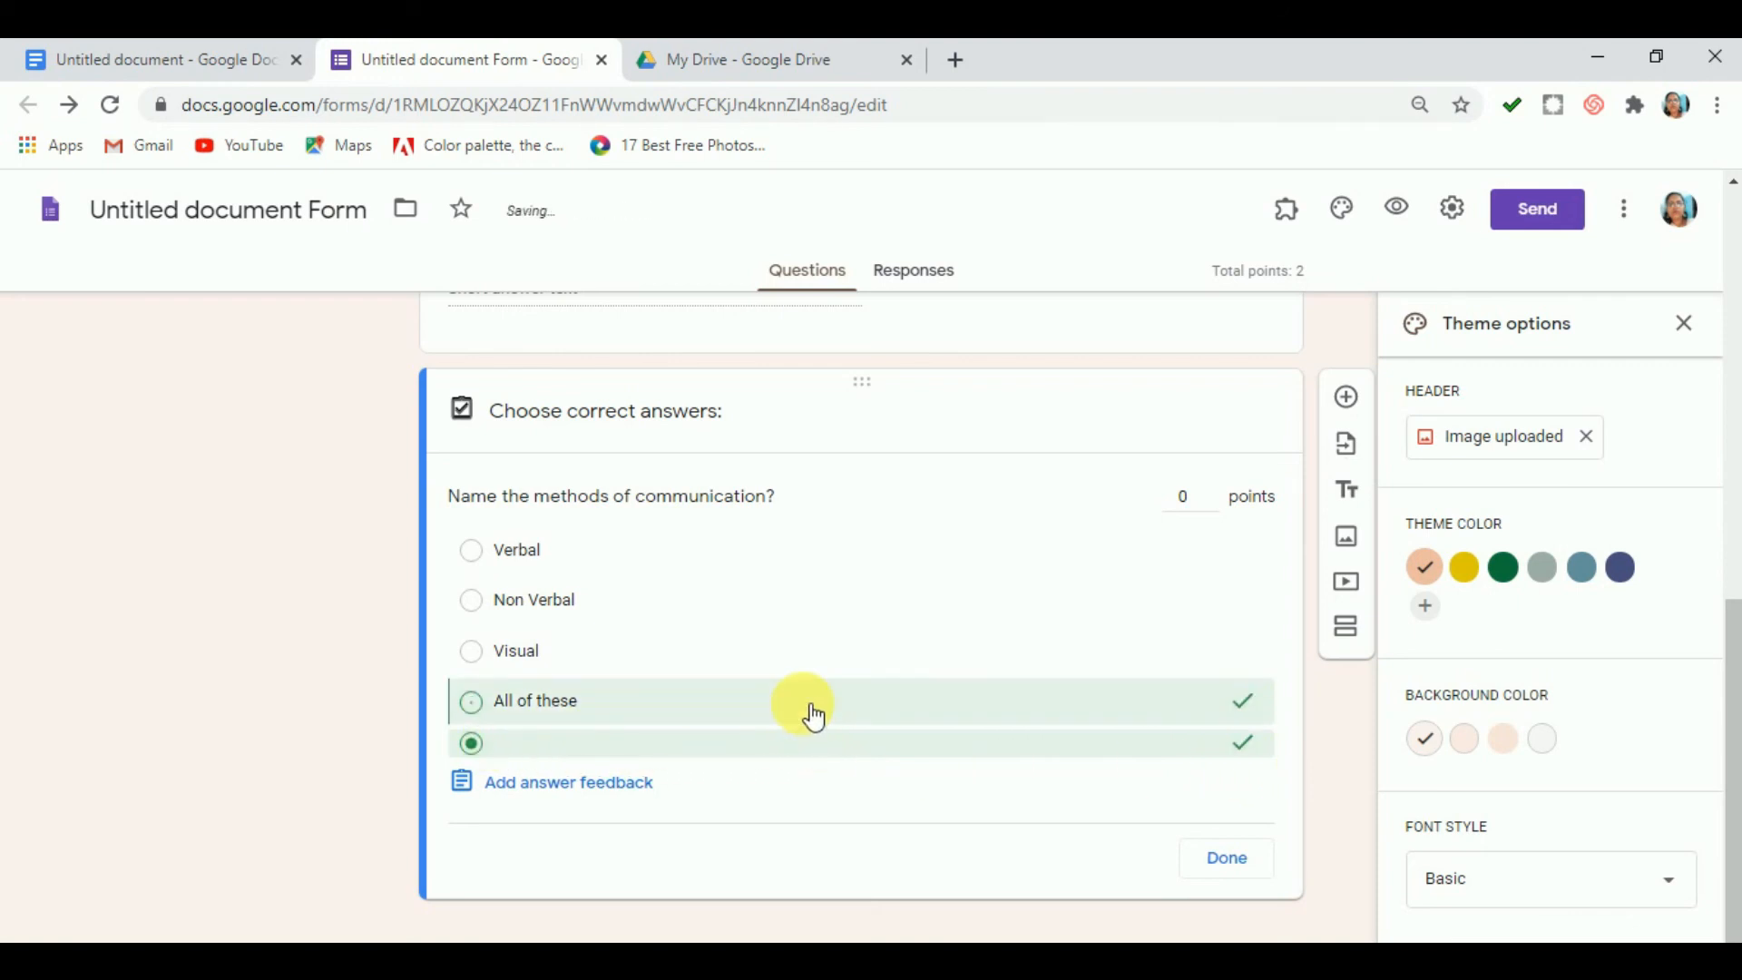
{"action": "left_click", "coordinate": [679, 753]}
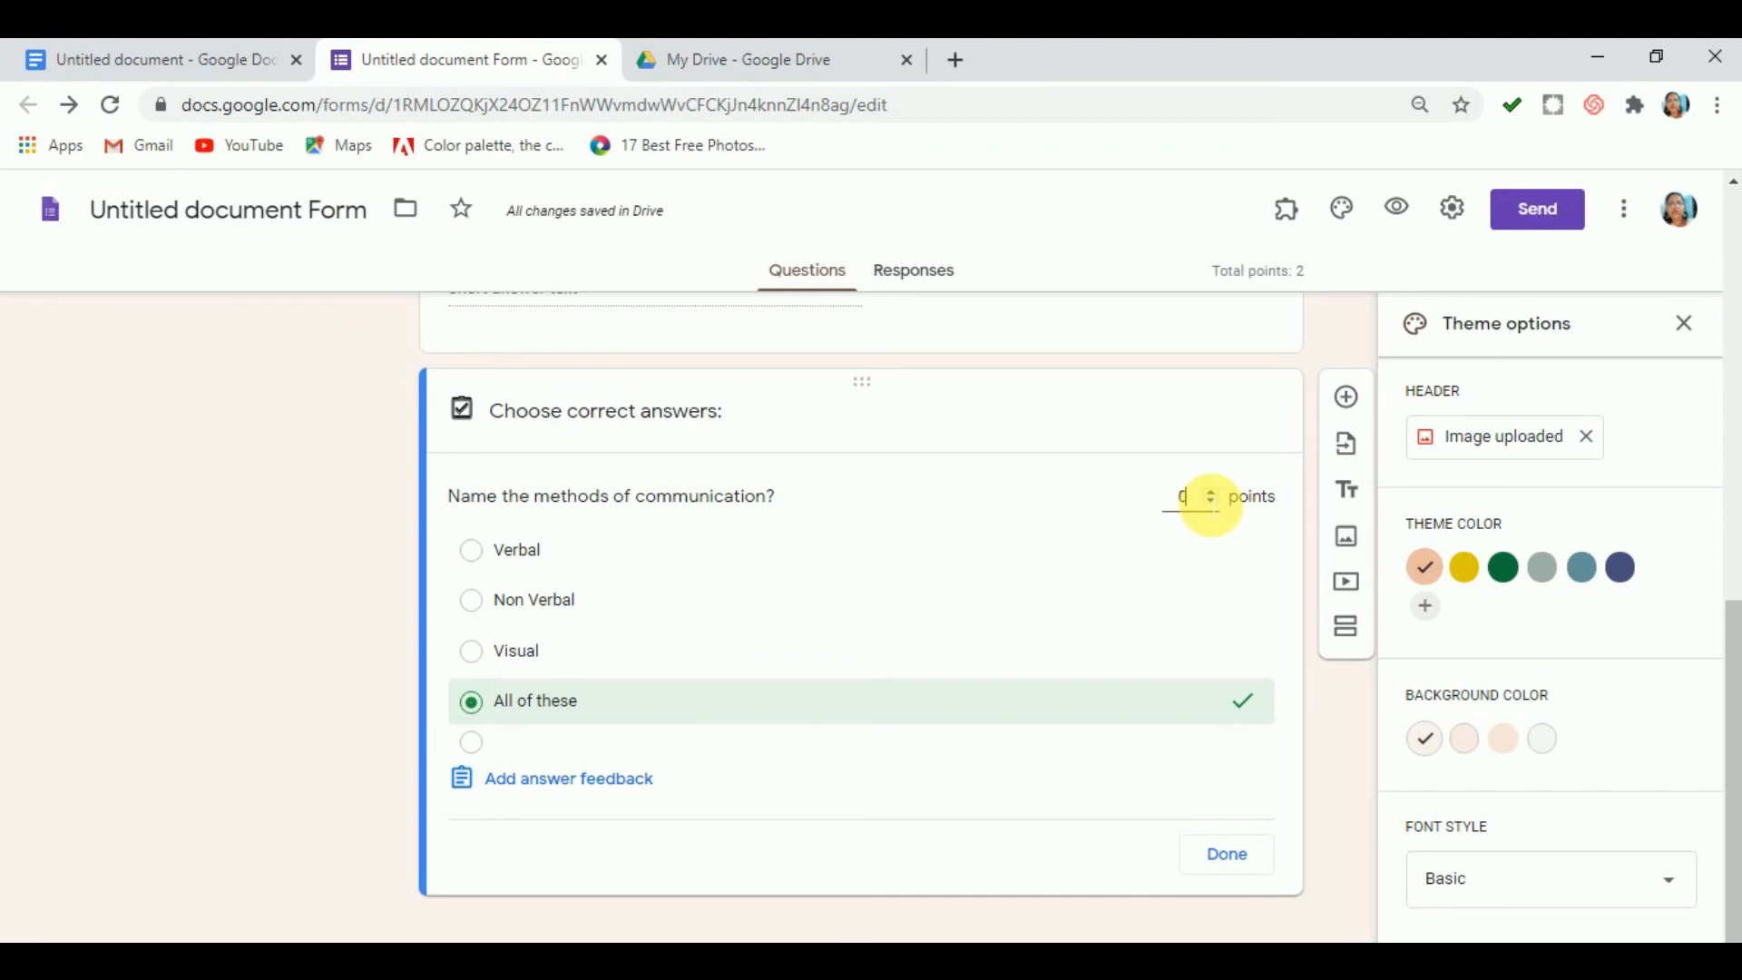
Set the "Name the methods of communication?" question to 1 point and remove its blank fifth option.
{"action": "left_click", "coordinate": [1212, 494]}
{"action": "left_click", "coordinate": [1229, 866]}
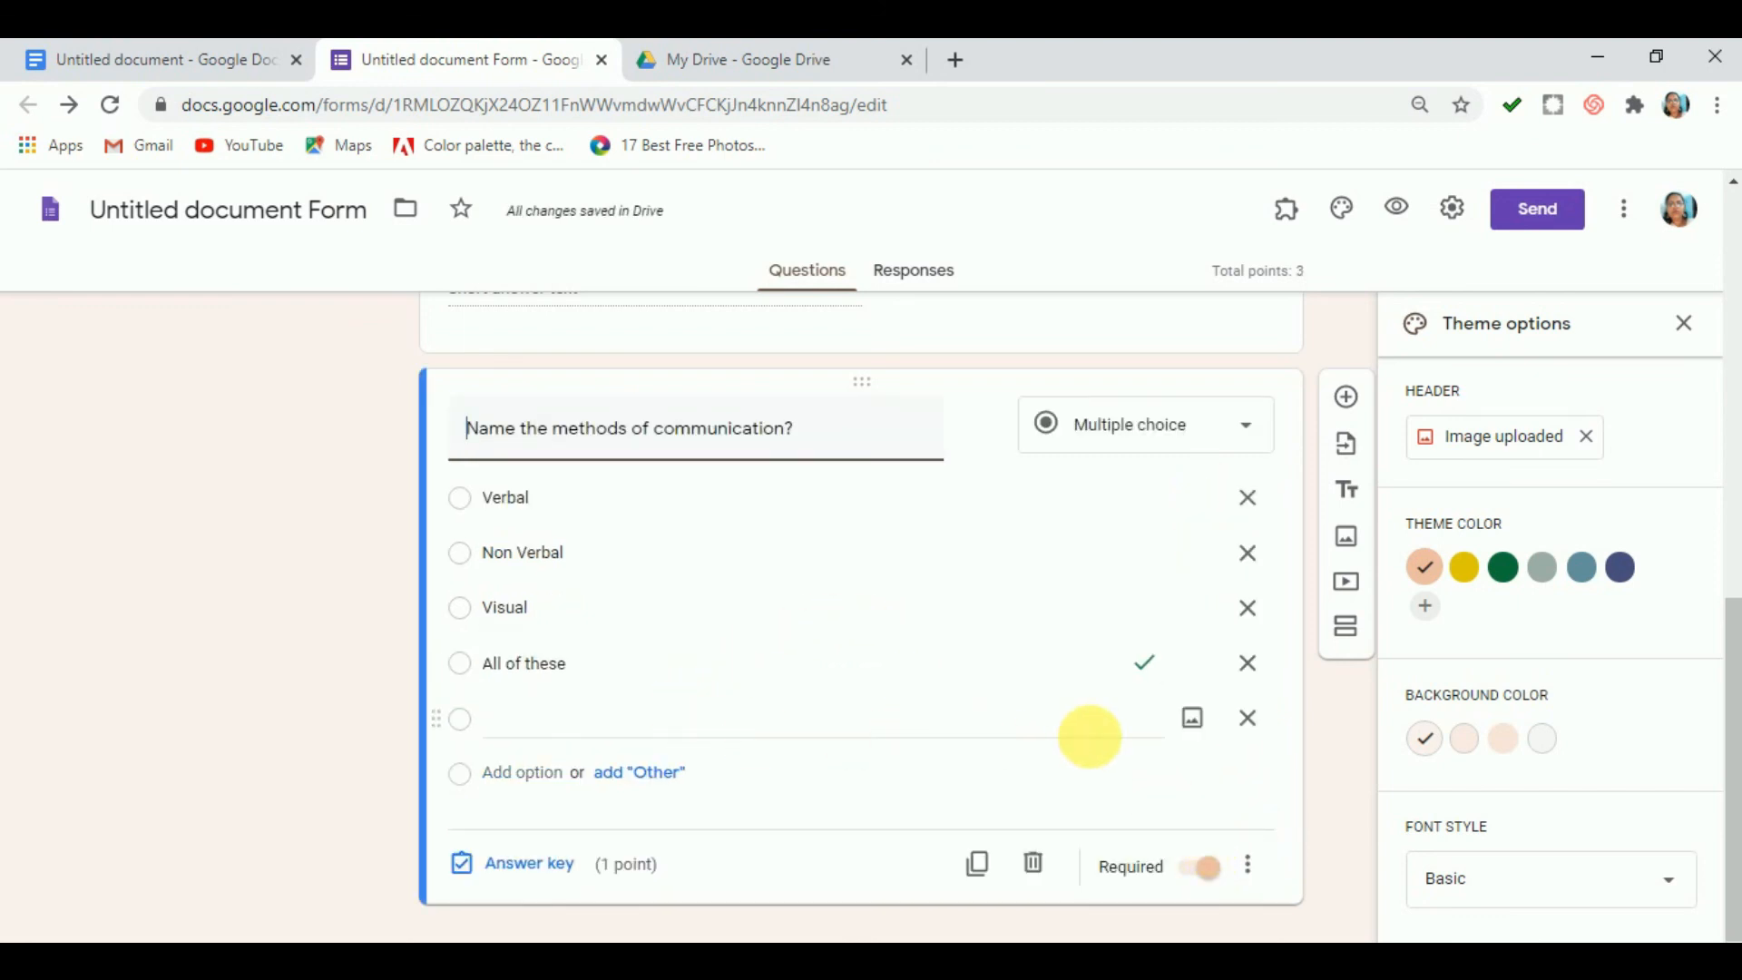
{"action": "left_click", "coordinate": [1249, 719]}
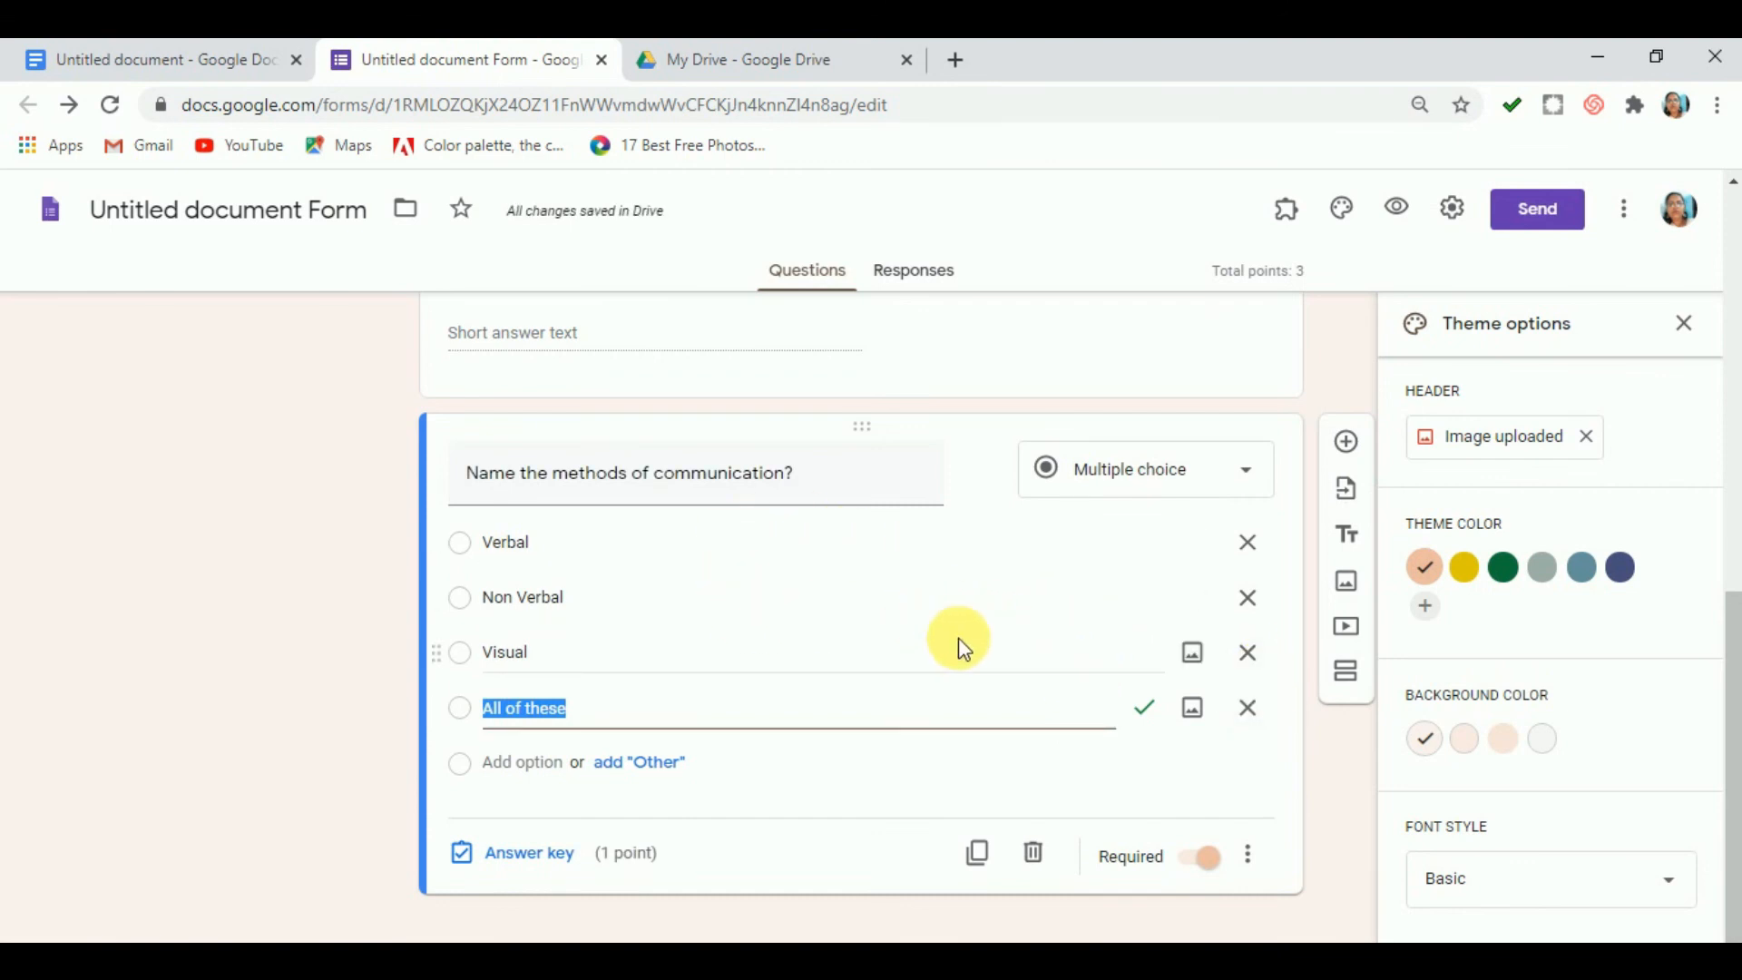
Add a title and description block and place it directly below the "What is your name?" question.
{"action": "scroll", "coordinate": [1007, 626], "scroll_direction": "up", "scroll_amount": 5}
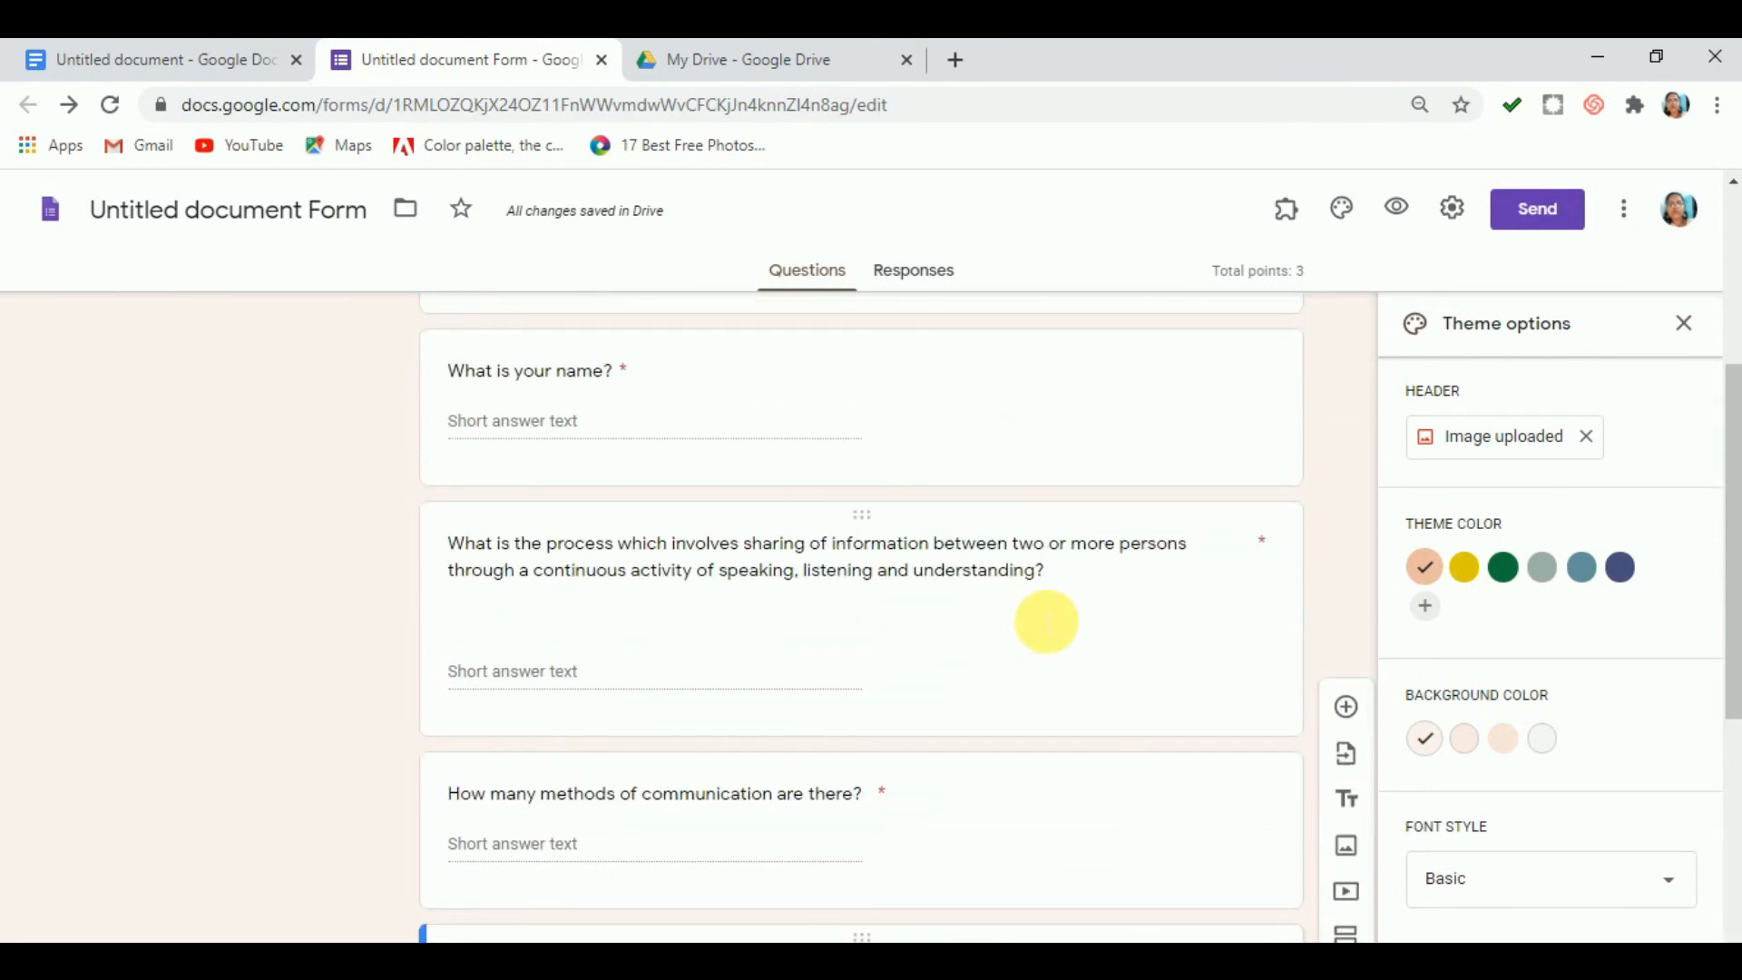
{"action": "scroll", "coordinate": [1046, 622], "scroll_direction": "down", "scroll_amount": 5}
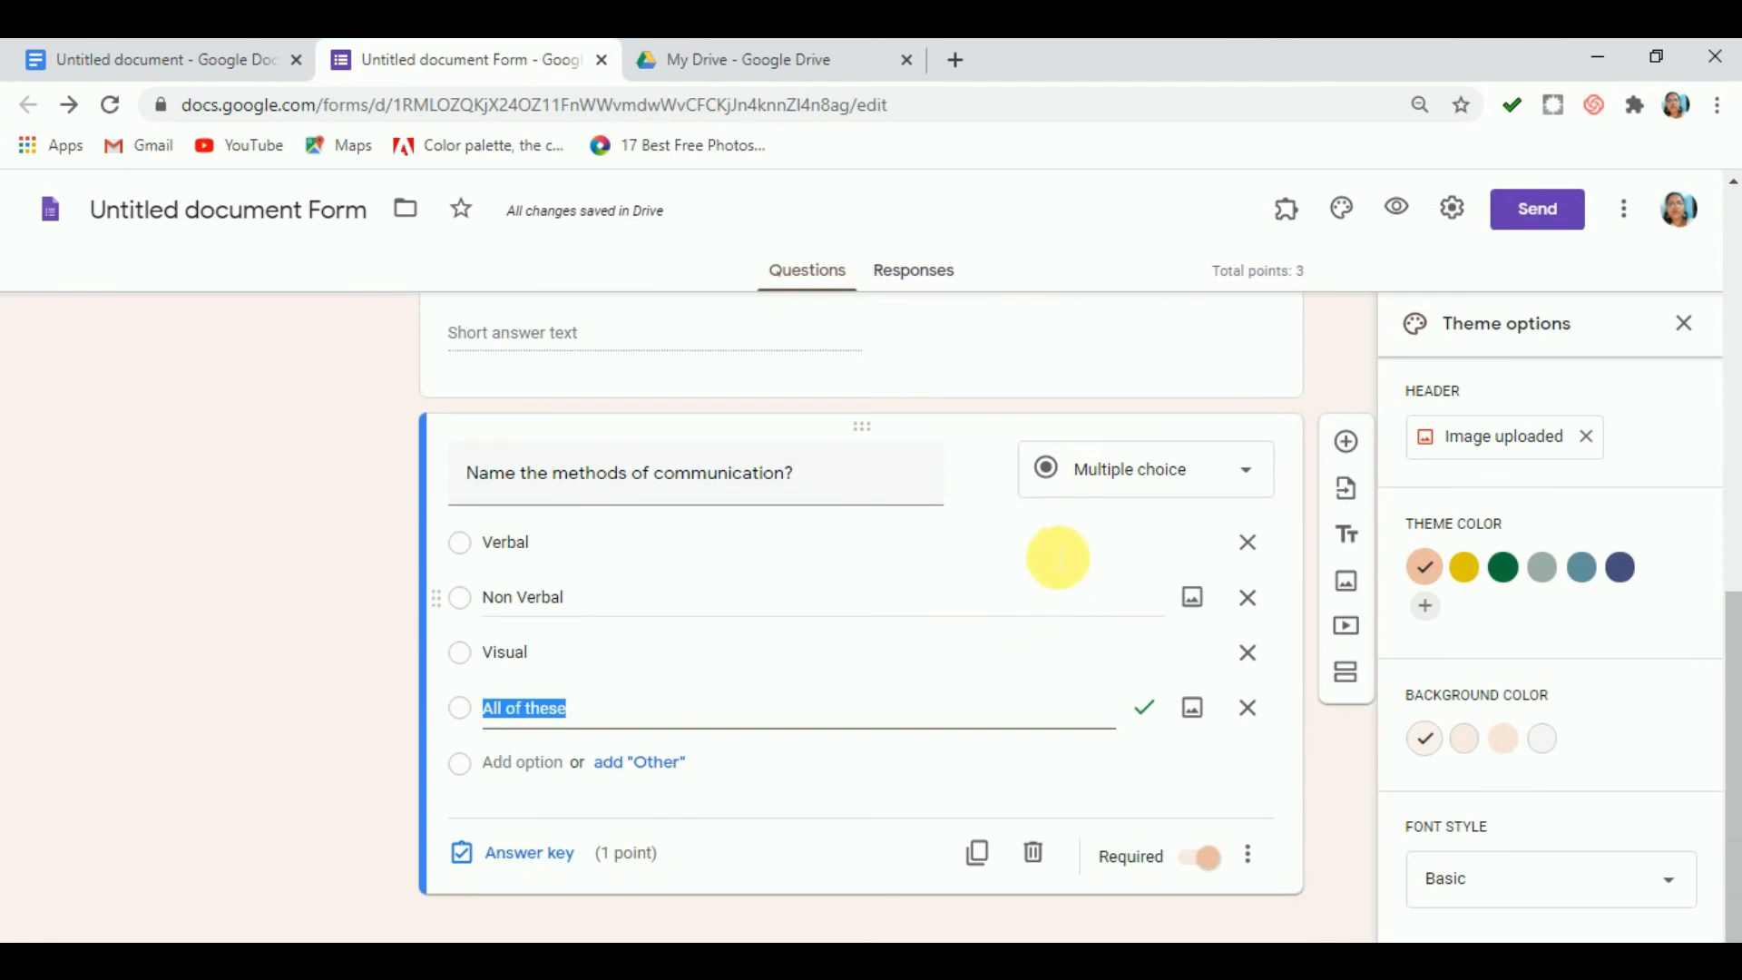
{"action": "scroll", "coordinate": [1052, 554], "scroll_direction": "up", "scroll_amount": 10}
{"action": "scroll", "coordinate": [1048, 551], "scroll_direction": "down", "scroll_amount": 1}
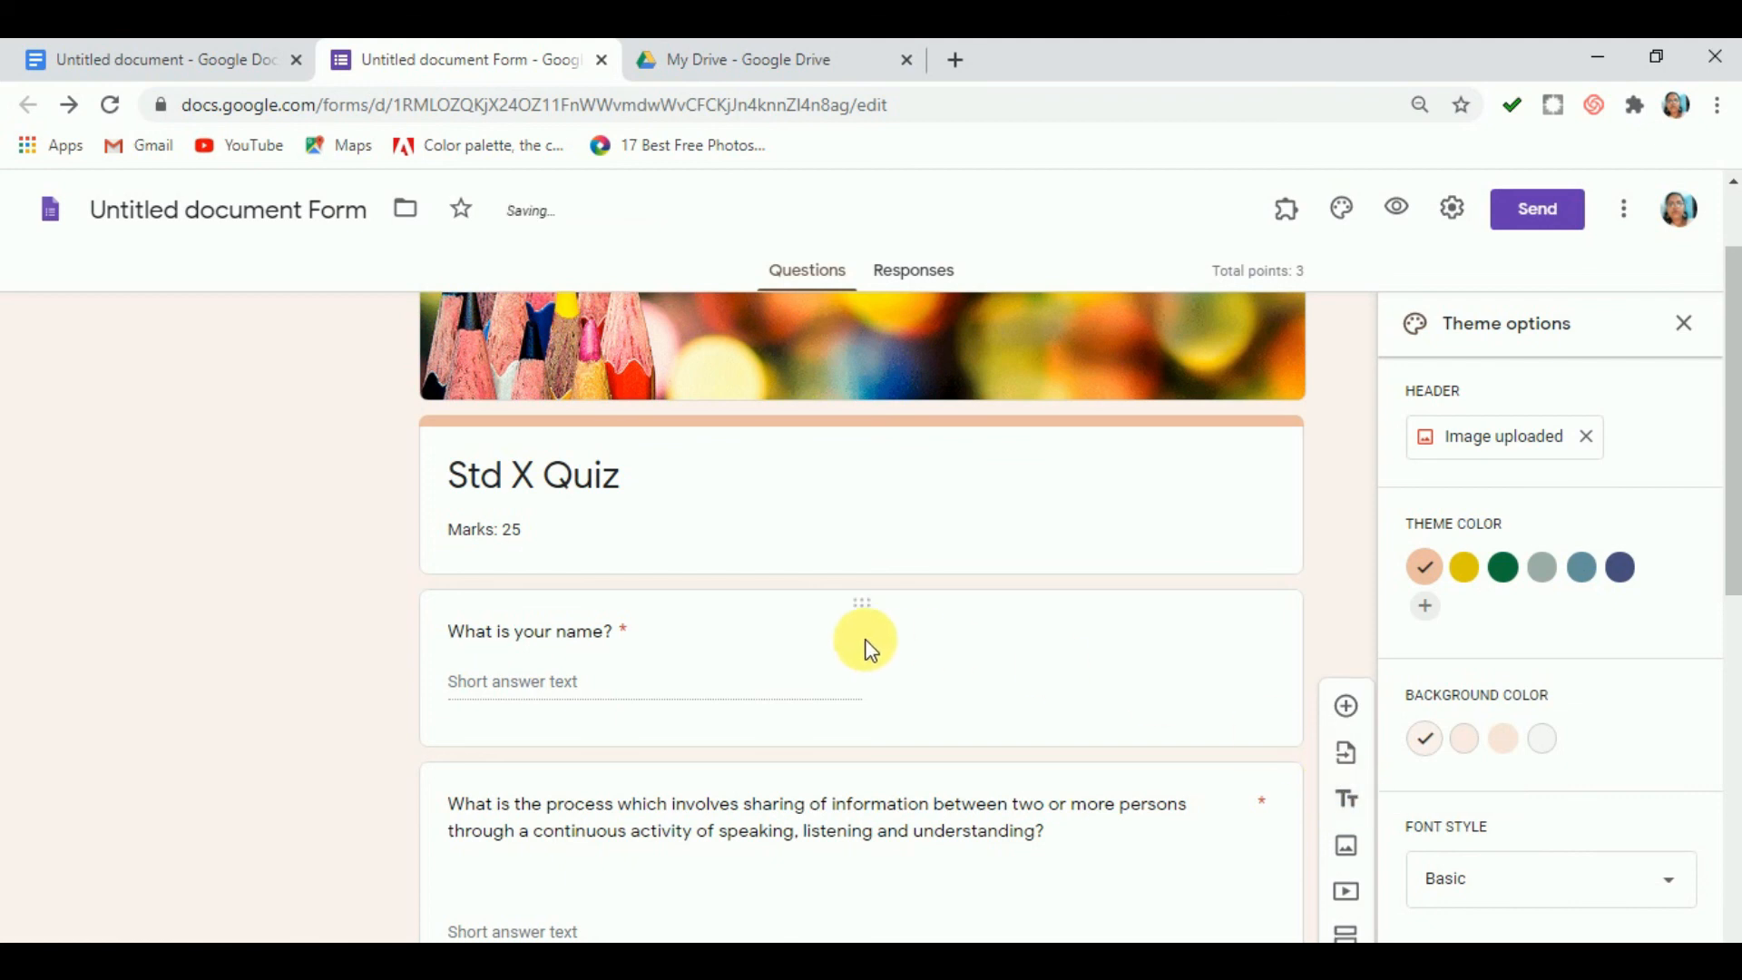
{"action": "scroll", "coordinate": [992, 676], "scroll_direction": "down", "scroll_amount": 6}
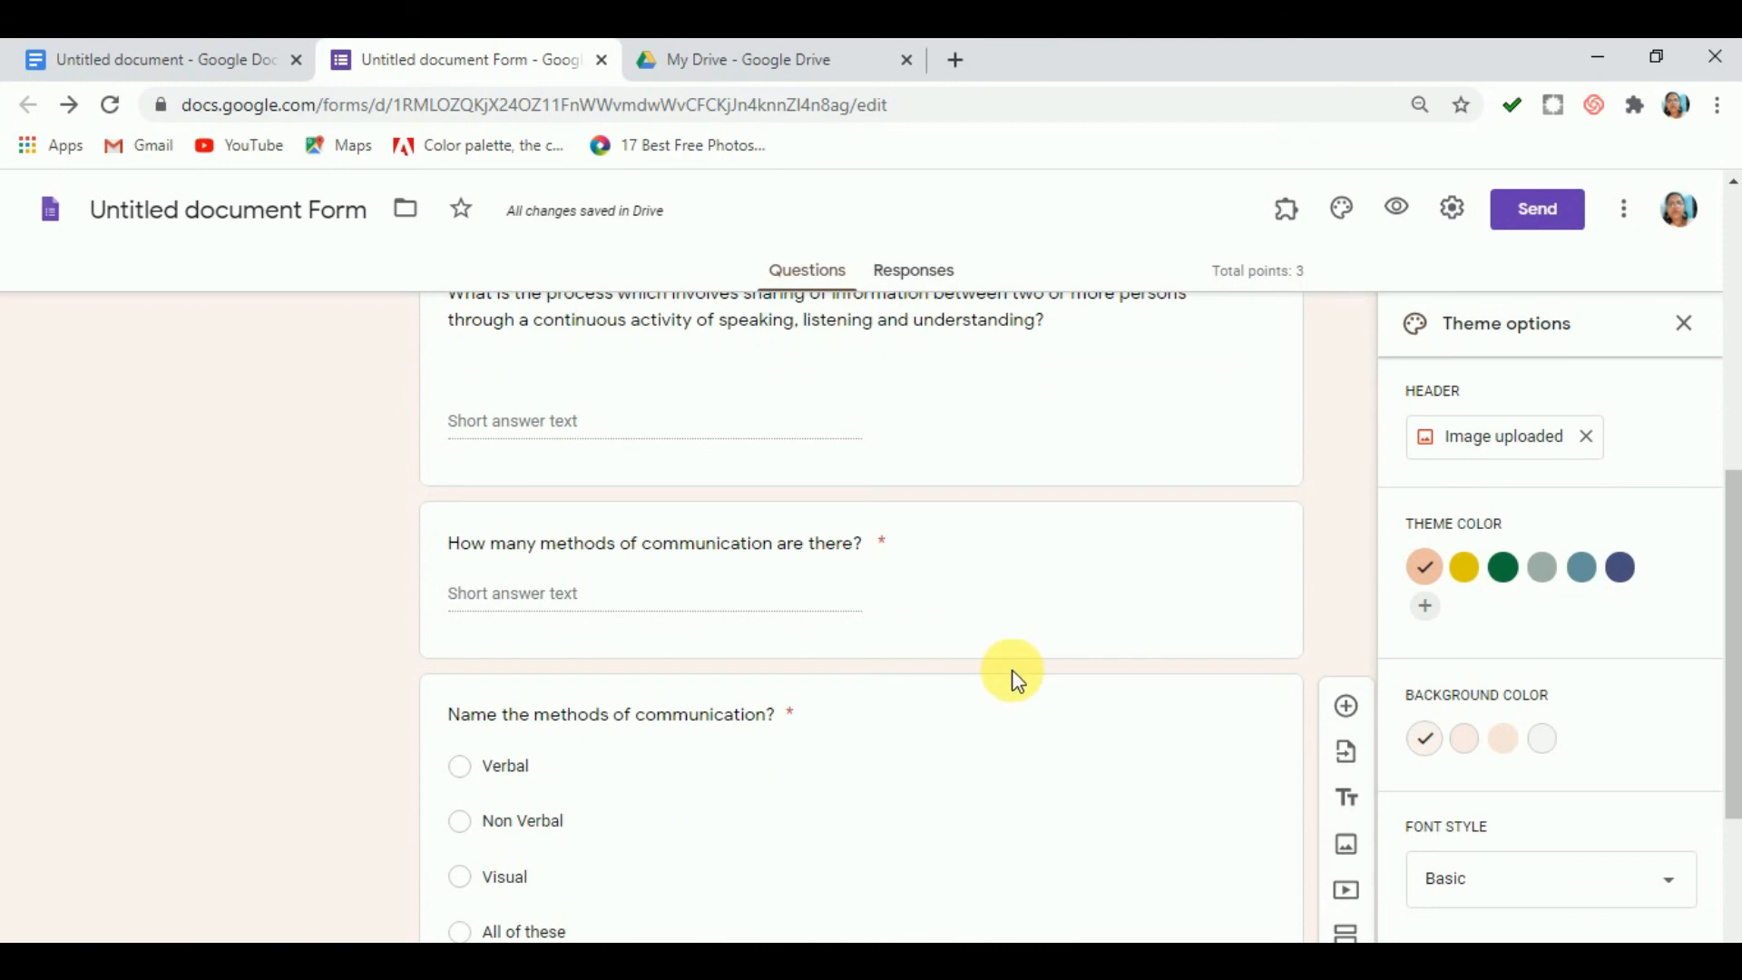
{"action": "scroll", "coordinate": [1266, 708], "scroll_direction": "up", "scroll_amount": 4}
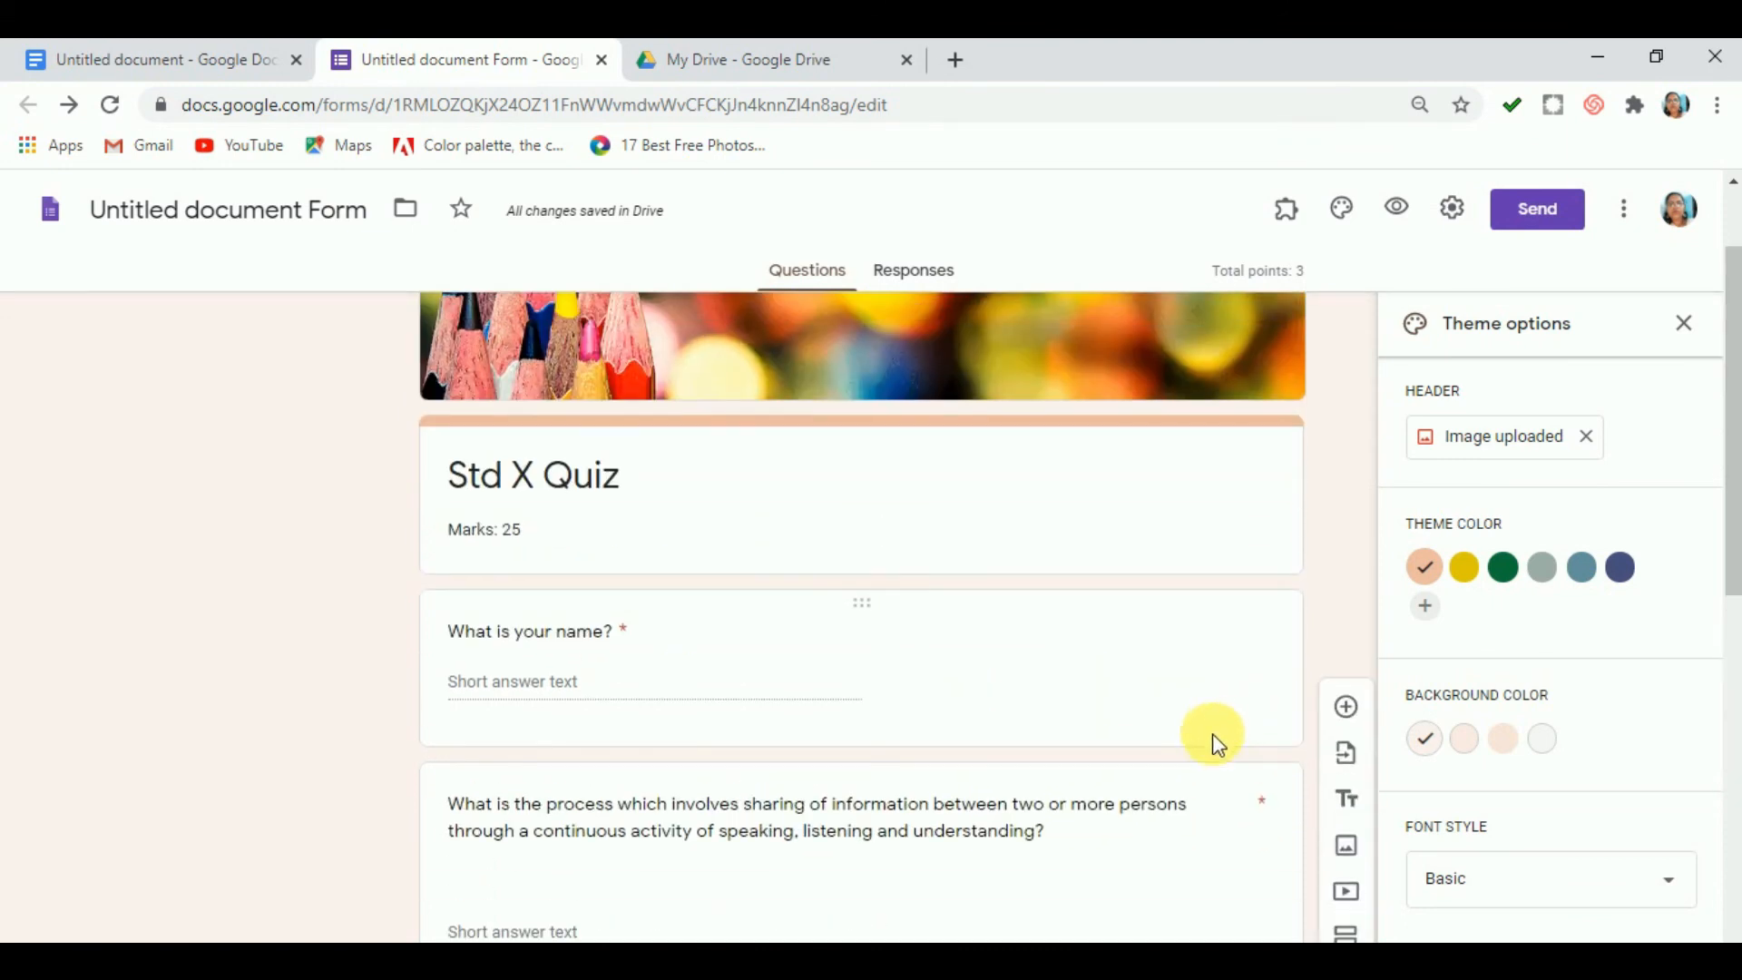
{"action": "scroll", "coordinate": [1209, 737], "scroll_direction": "down", "scroll_amount": 6}
{"action": "left_click_drag", "start_coordinate": [976, 753], "coordinate": [860, 499]}
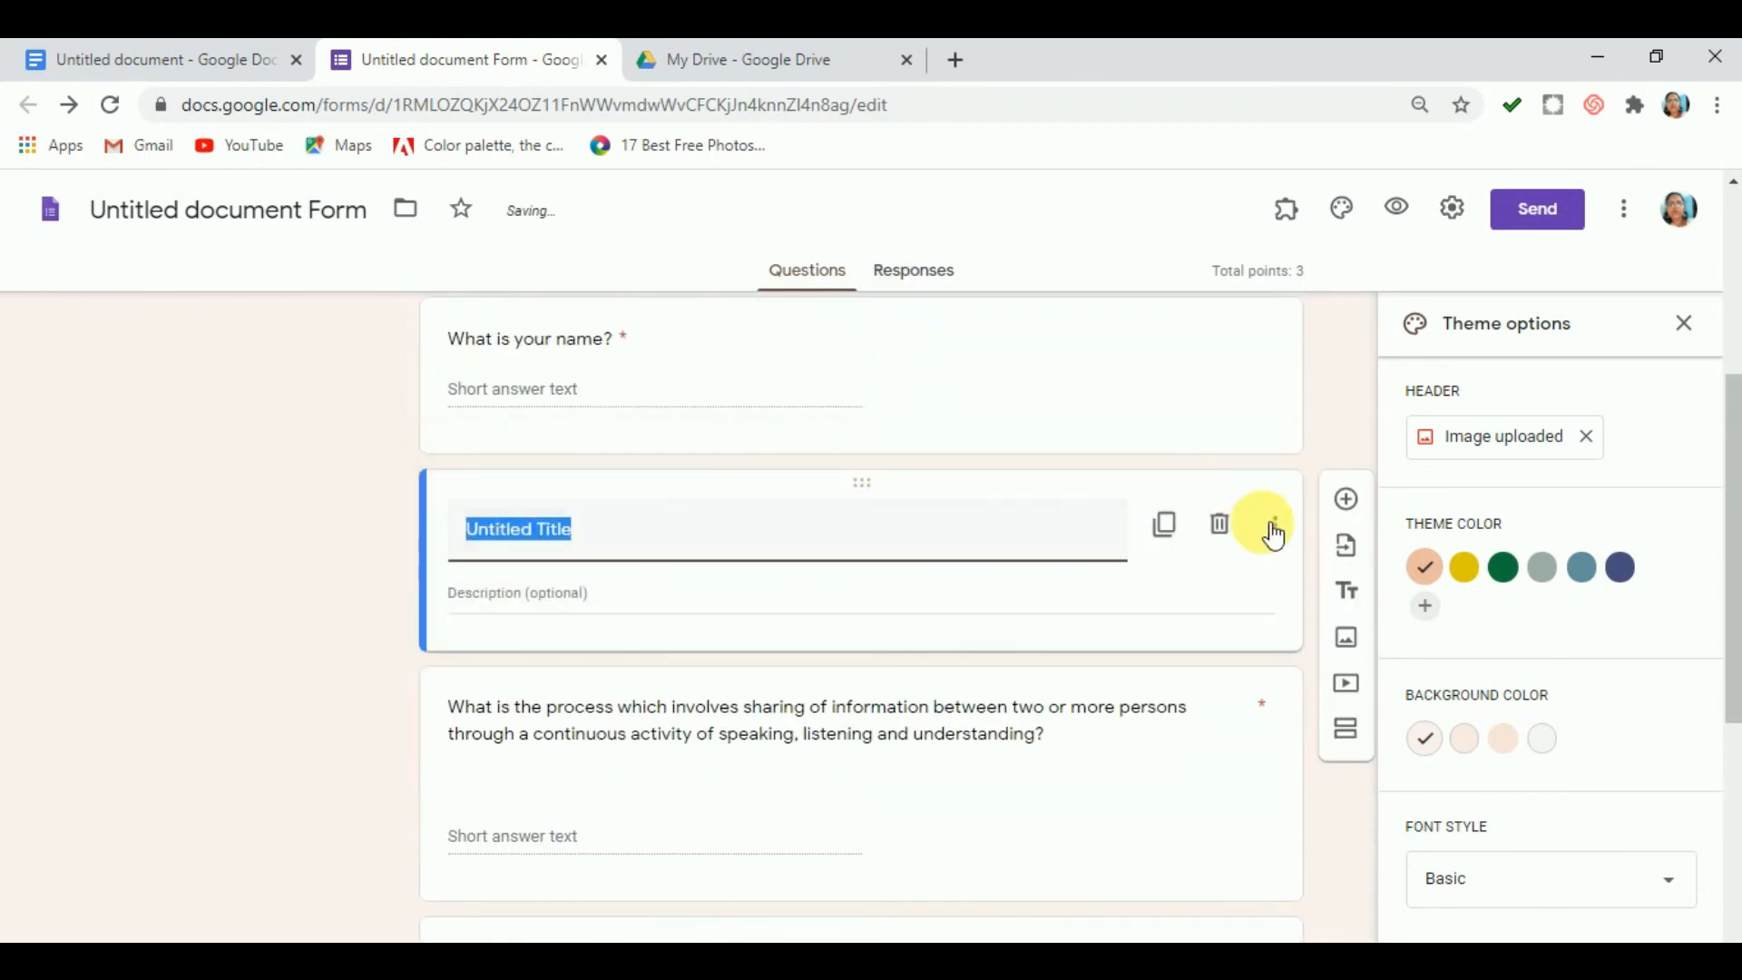
Title the new block "Part A (Communication skills)" and enter "10 Marks" as its description.
{"action": "type", "text": "Part A (Com"}
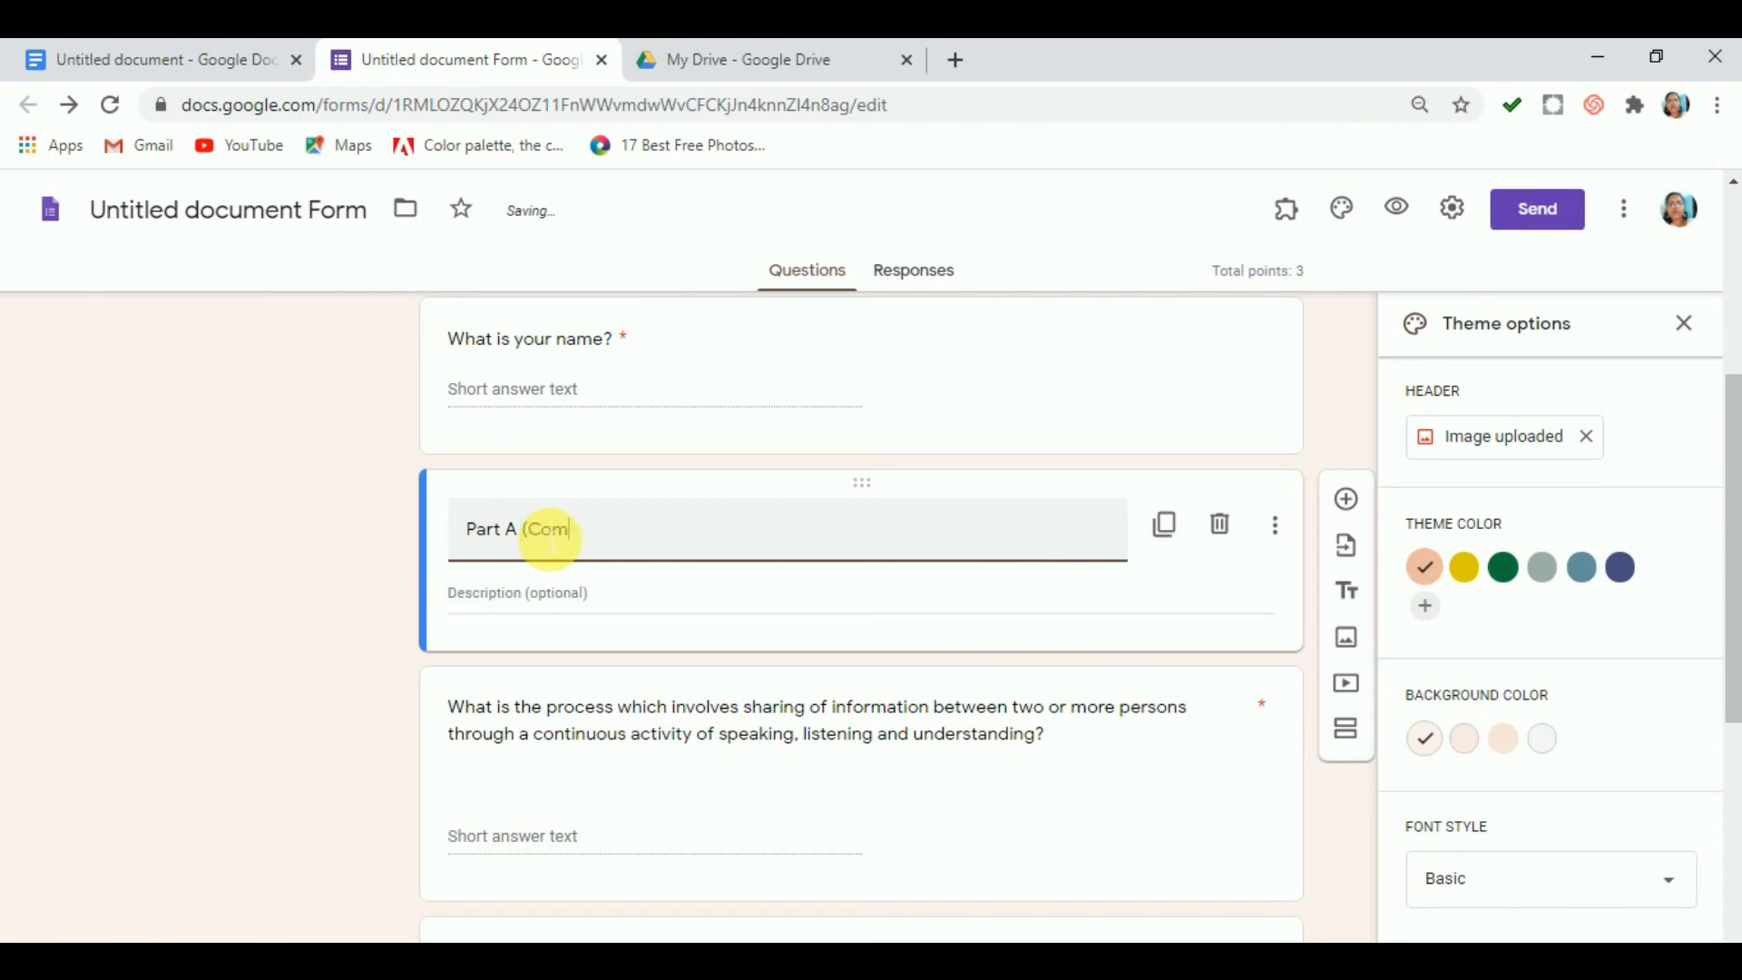
{"action": "type", "text": "municatio"}
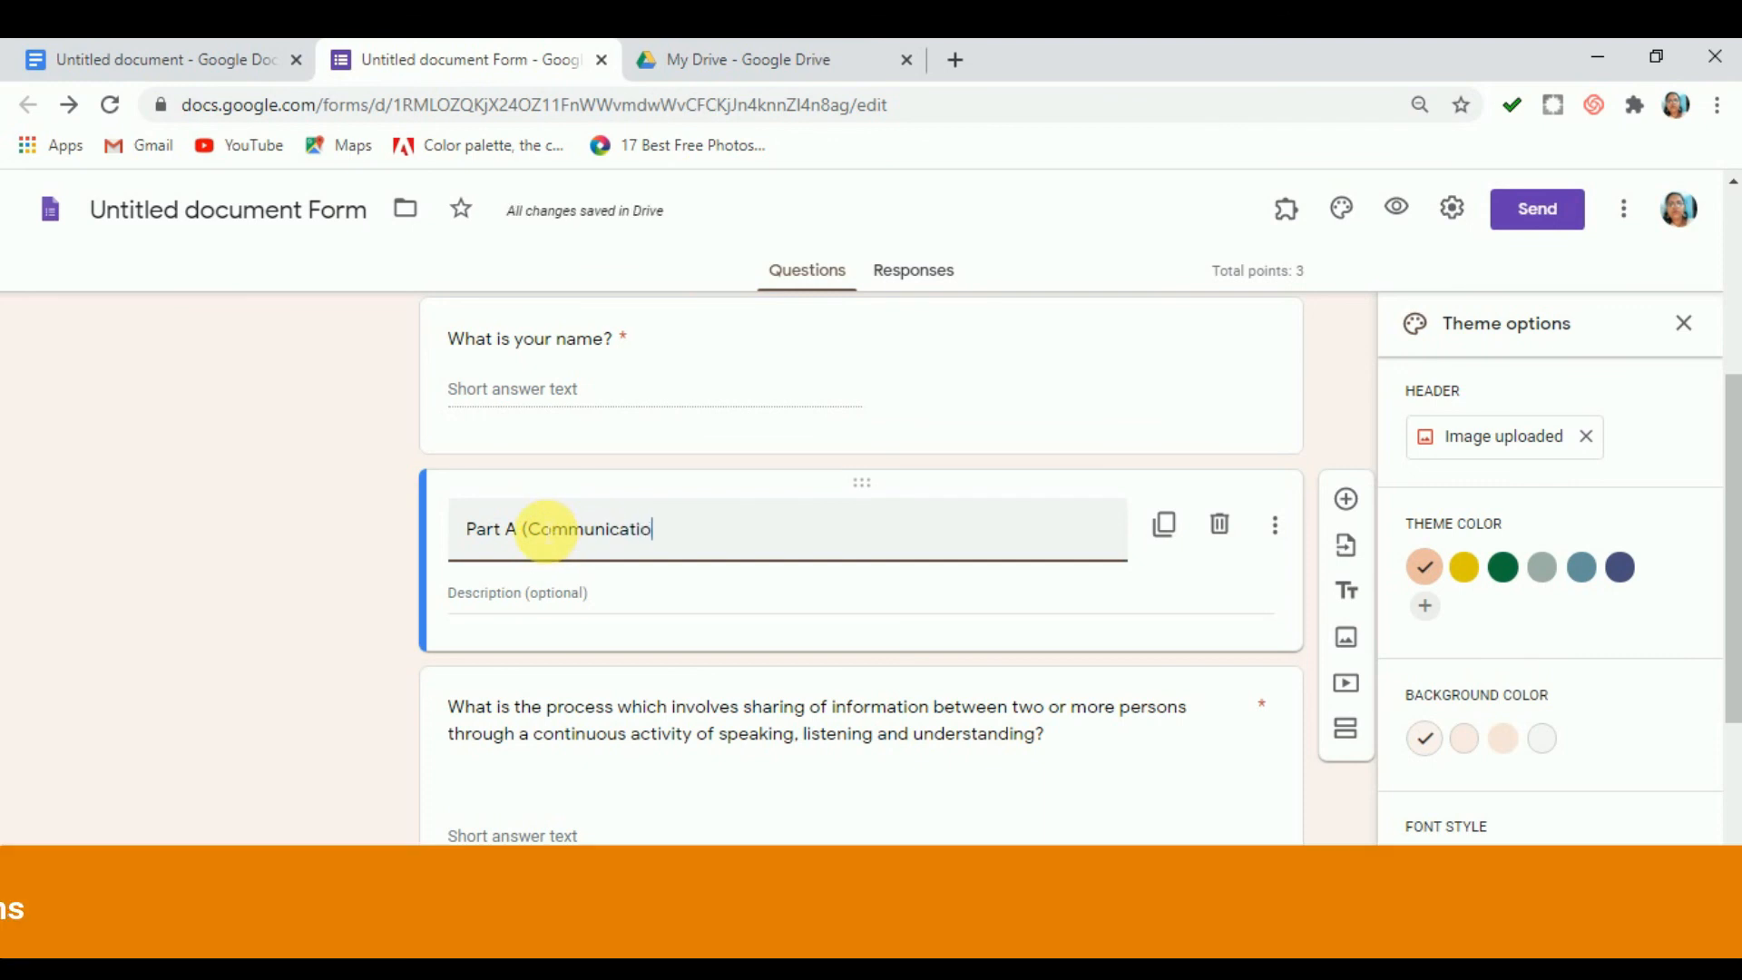
{"action": "type", "text": "n skills)"}
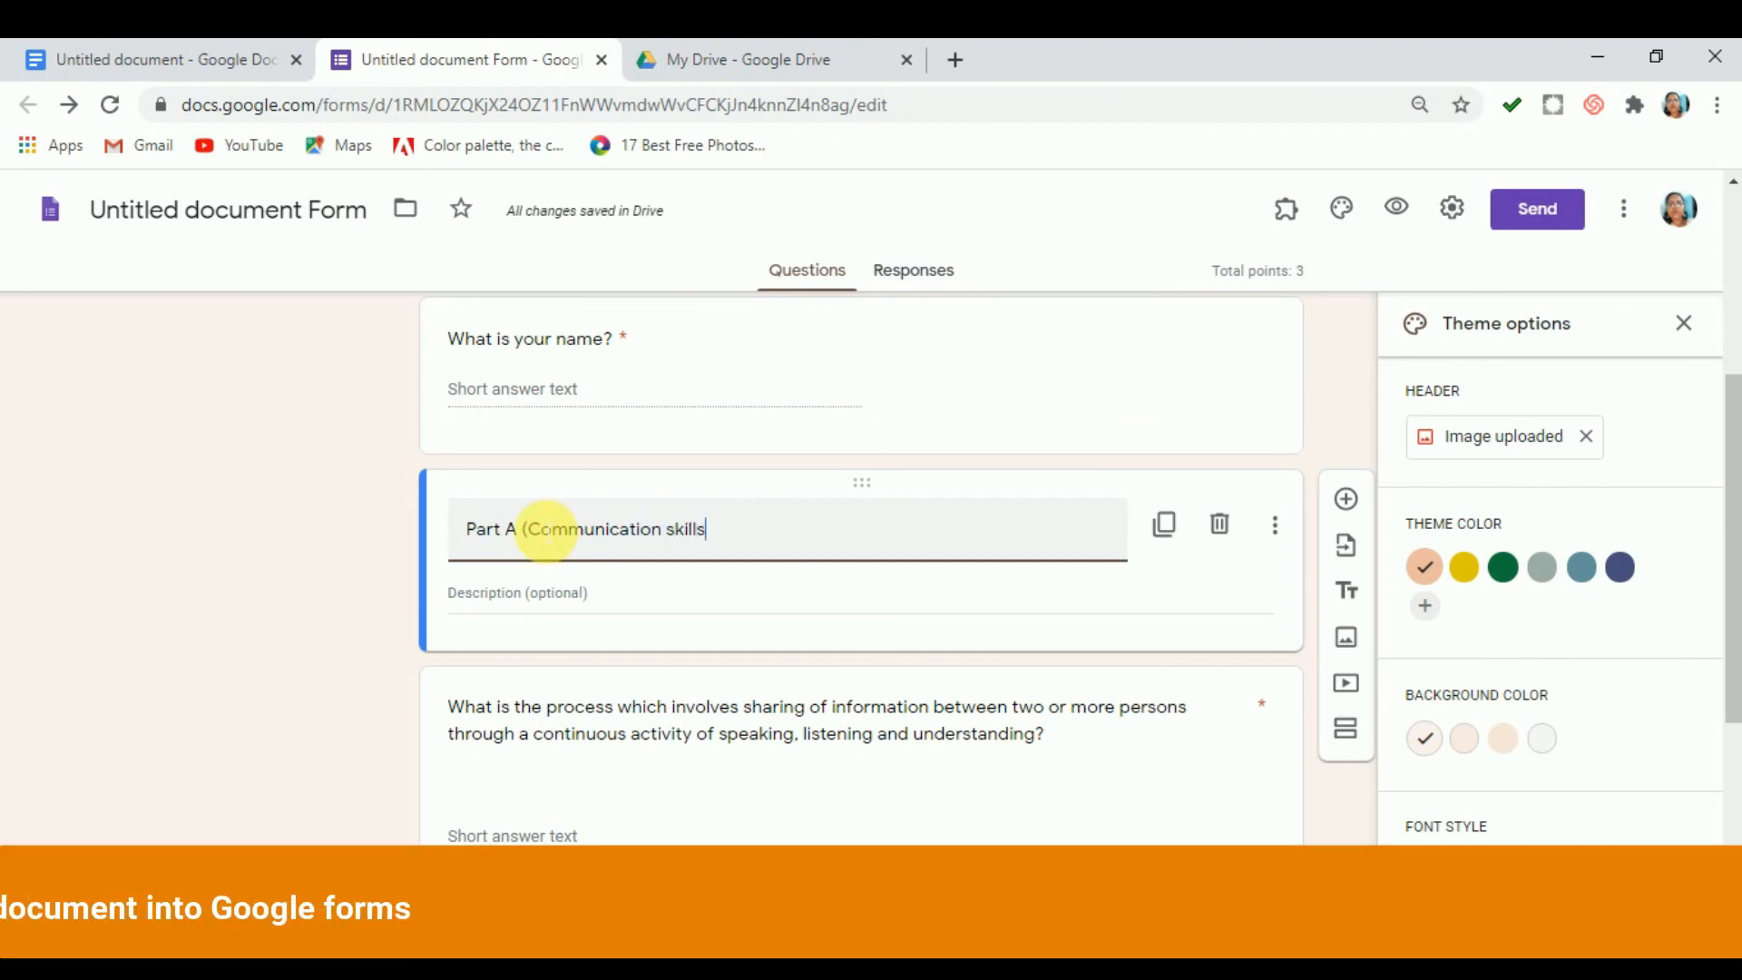
{"action": "left_click", "coordinate": [481, 590]}
{"action": "type", "text": "1"}
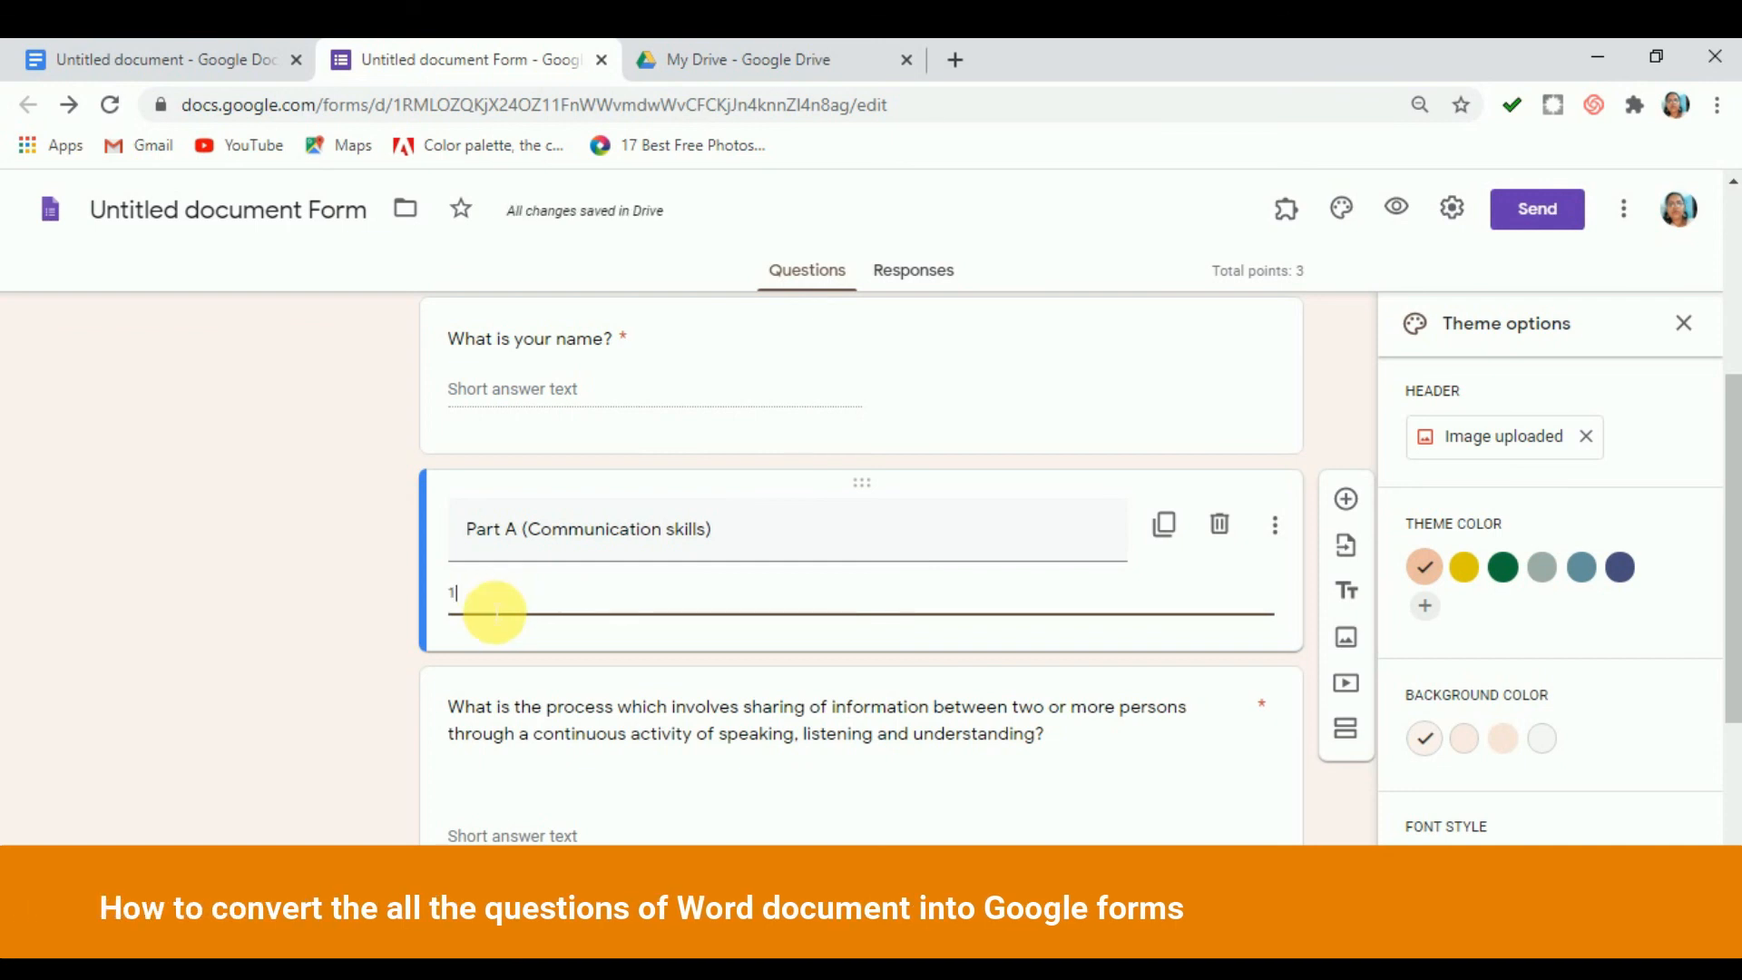
{"action": "type", "text": "0 Marks"}
Copy the form's shareable link from the send options, leaving email address collection off.
{"action": "scroll", "coordinate": [676, 612], "scroll_direction": "down", "scroll_amount": 5}
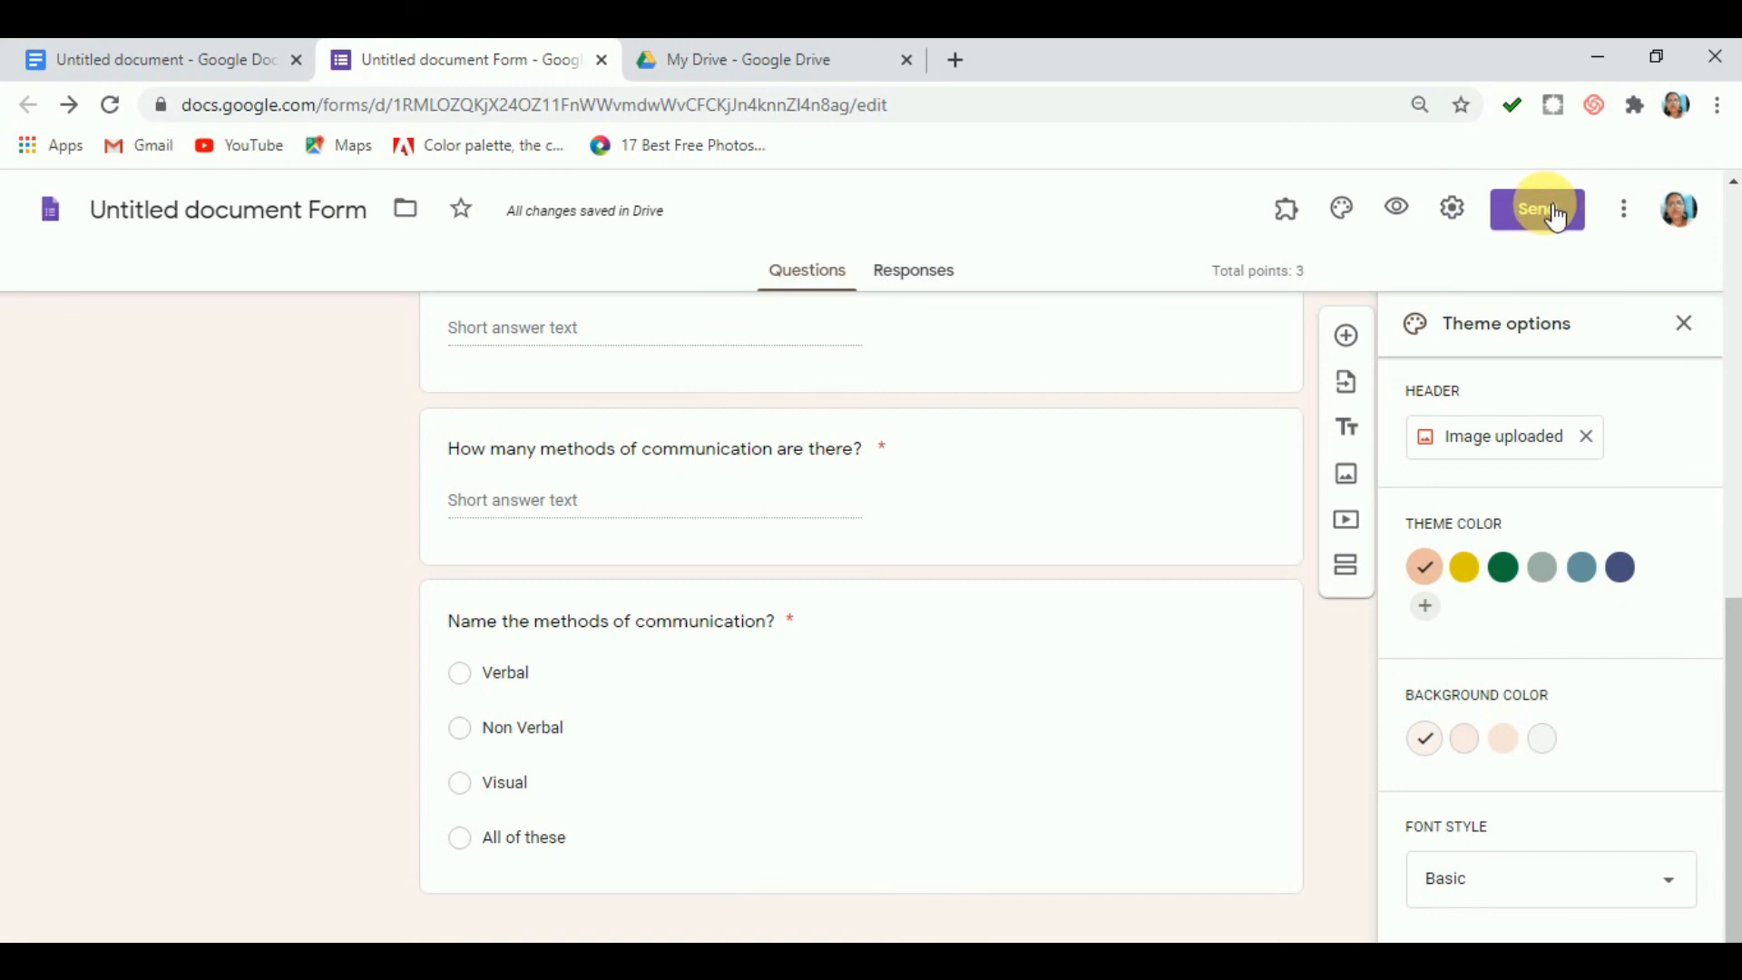
{"action": "left_click", "coordinate": [1557, 216]}
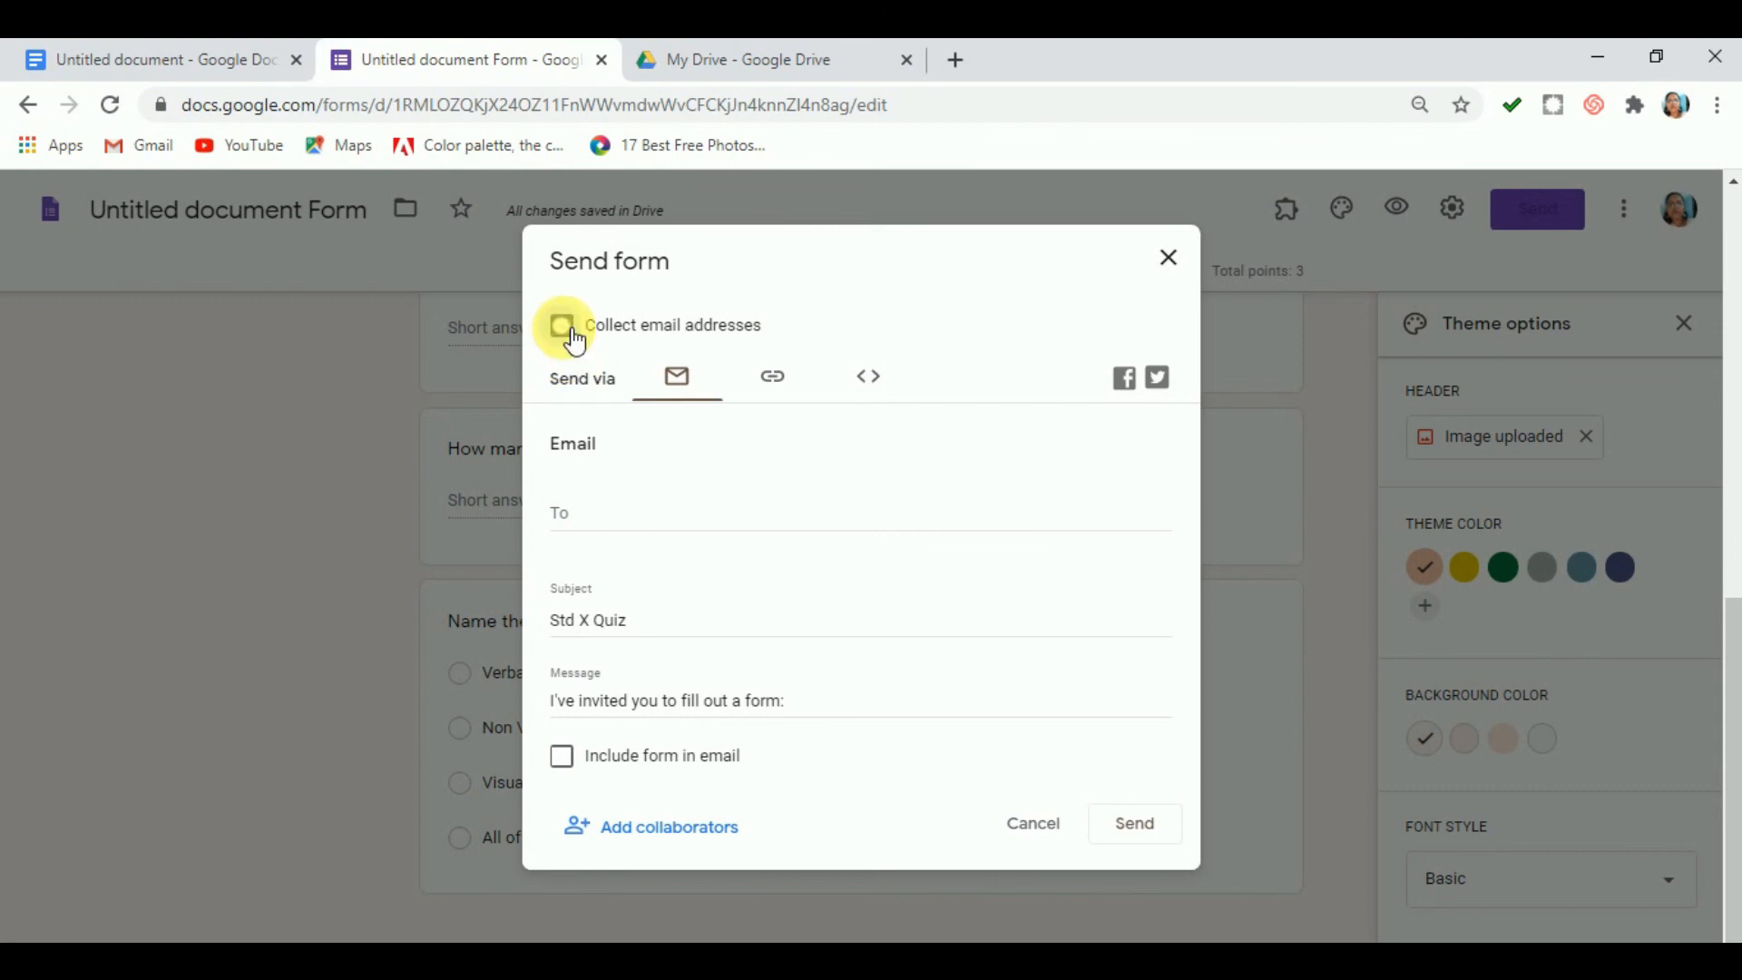
{"action": "left_click", "coordinate": [597, 518]}
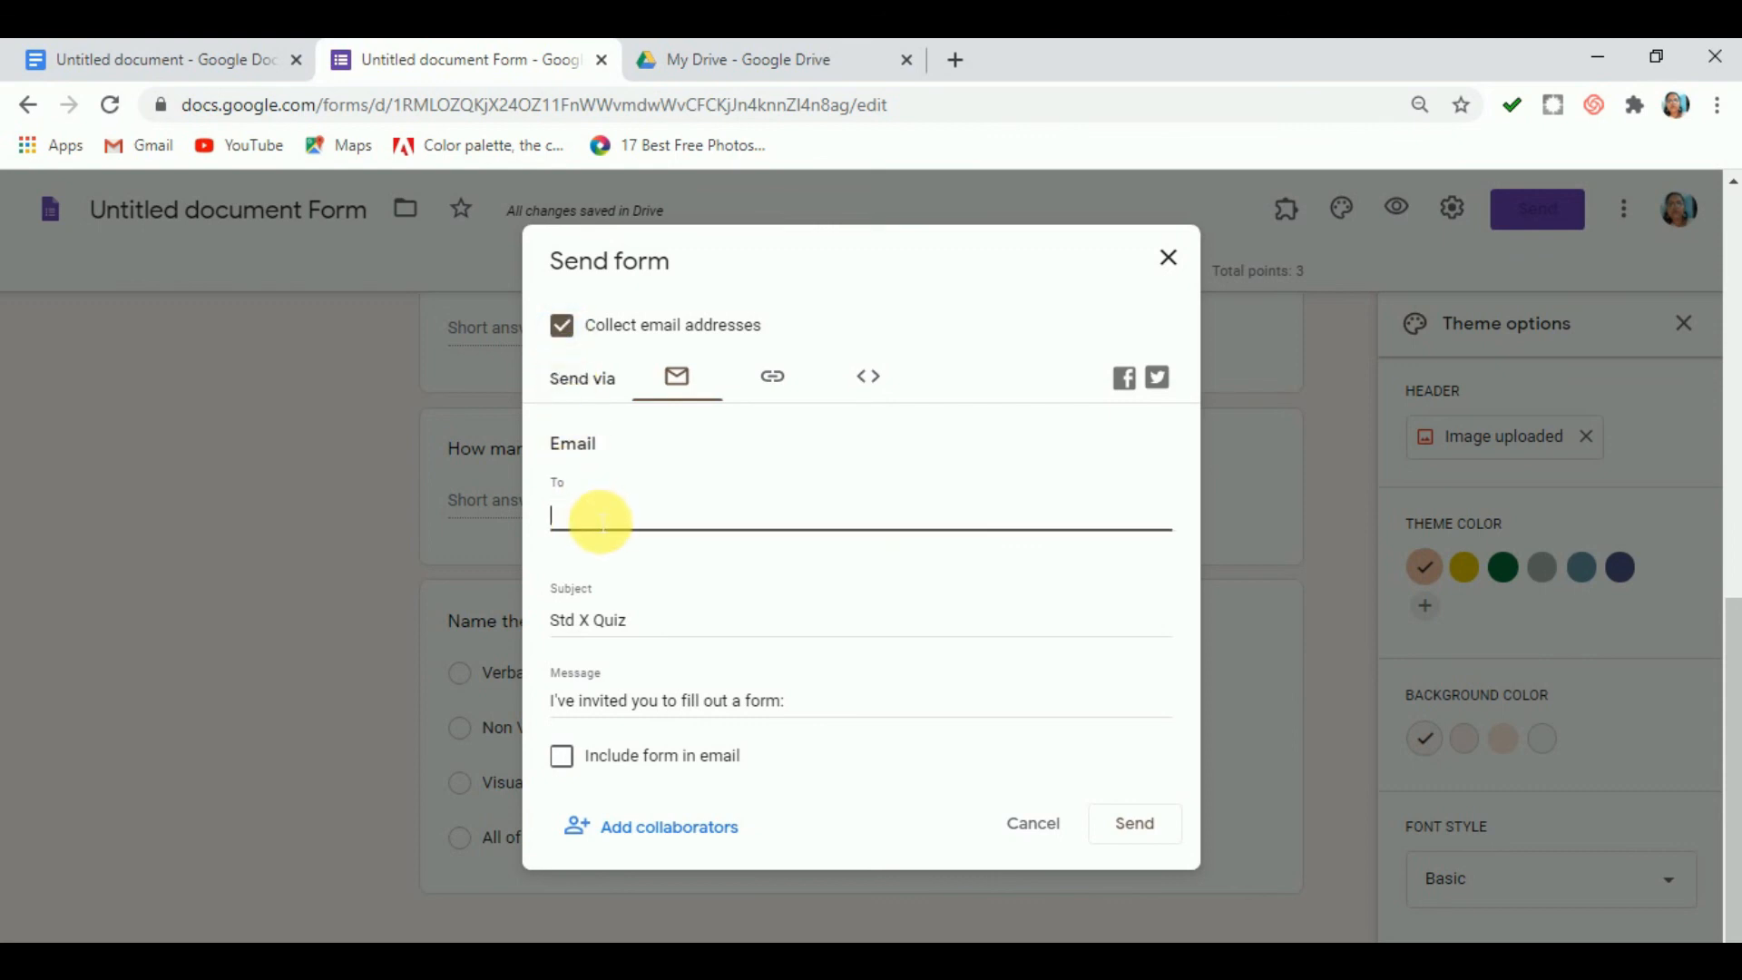
{"action": "left_click", "coordinate": [561, 325]}
{"action": "left_click", "coordinate": [786, 386]}
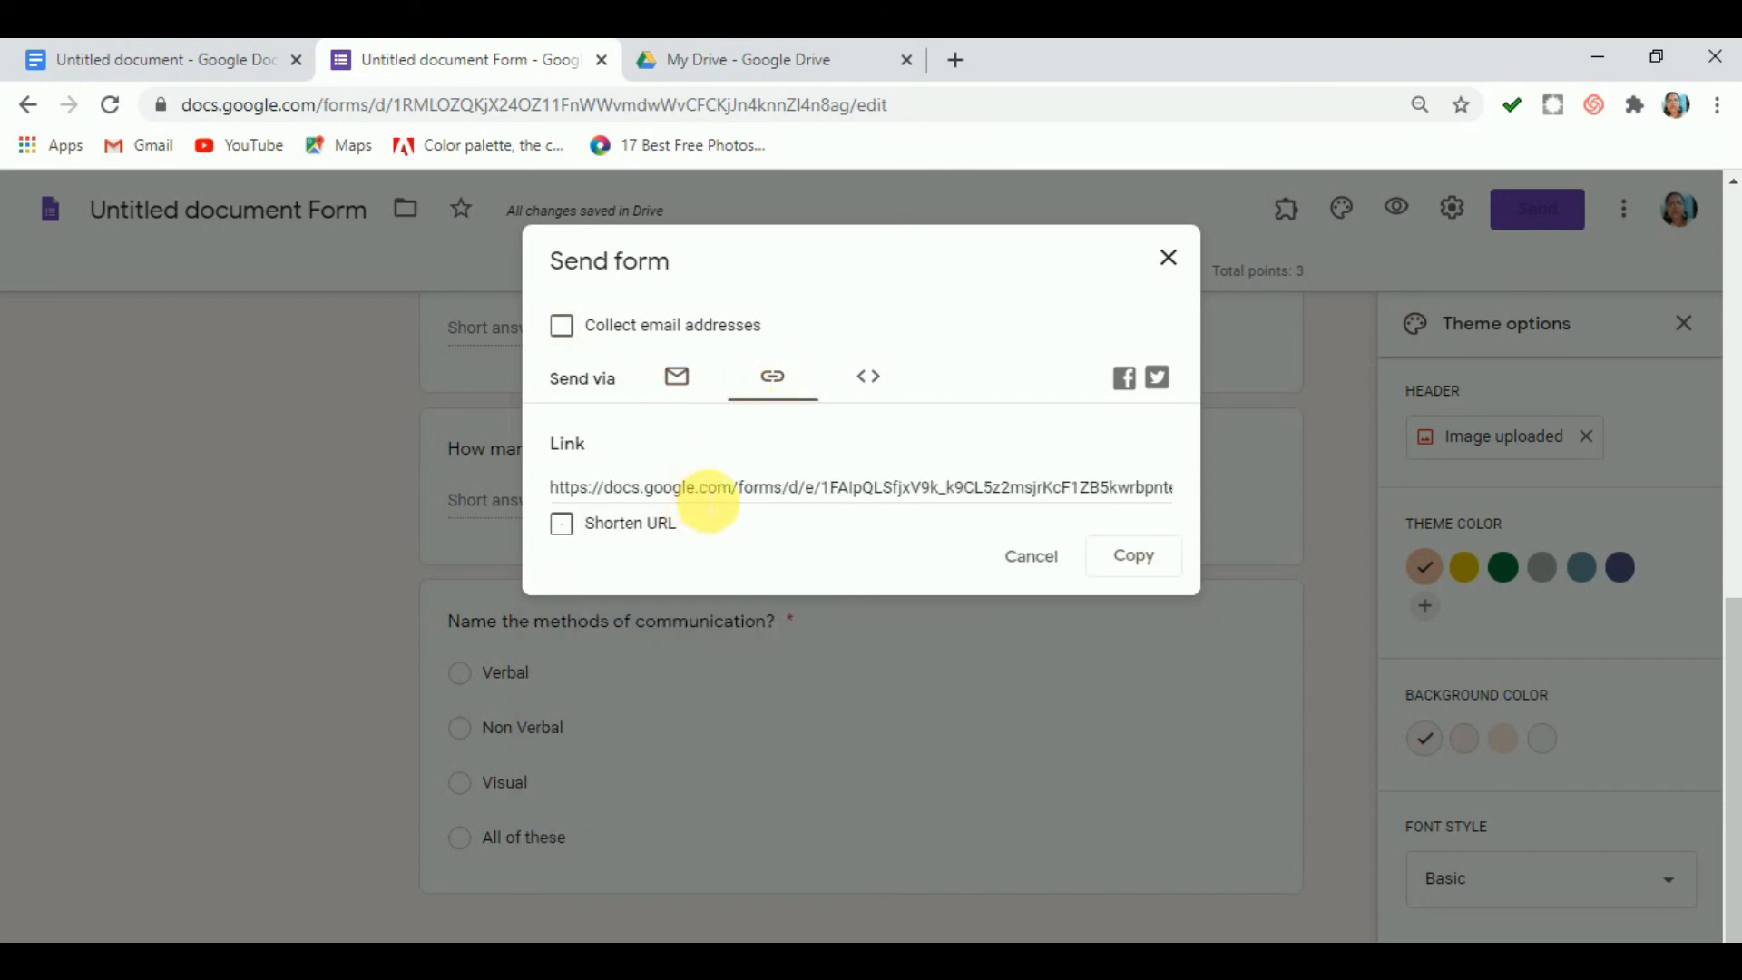
{"action": "left_click", "coordinate": [710, 498]}
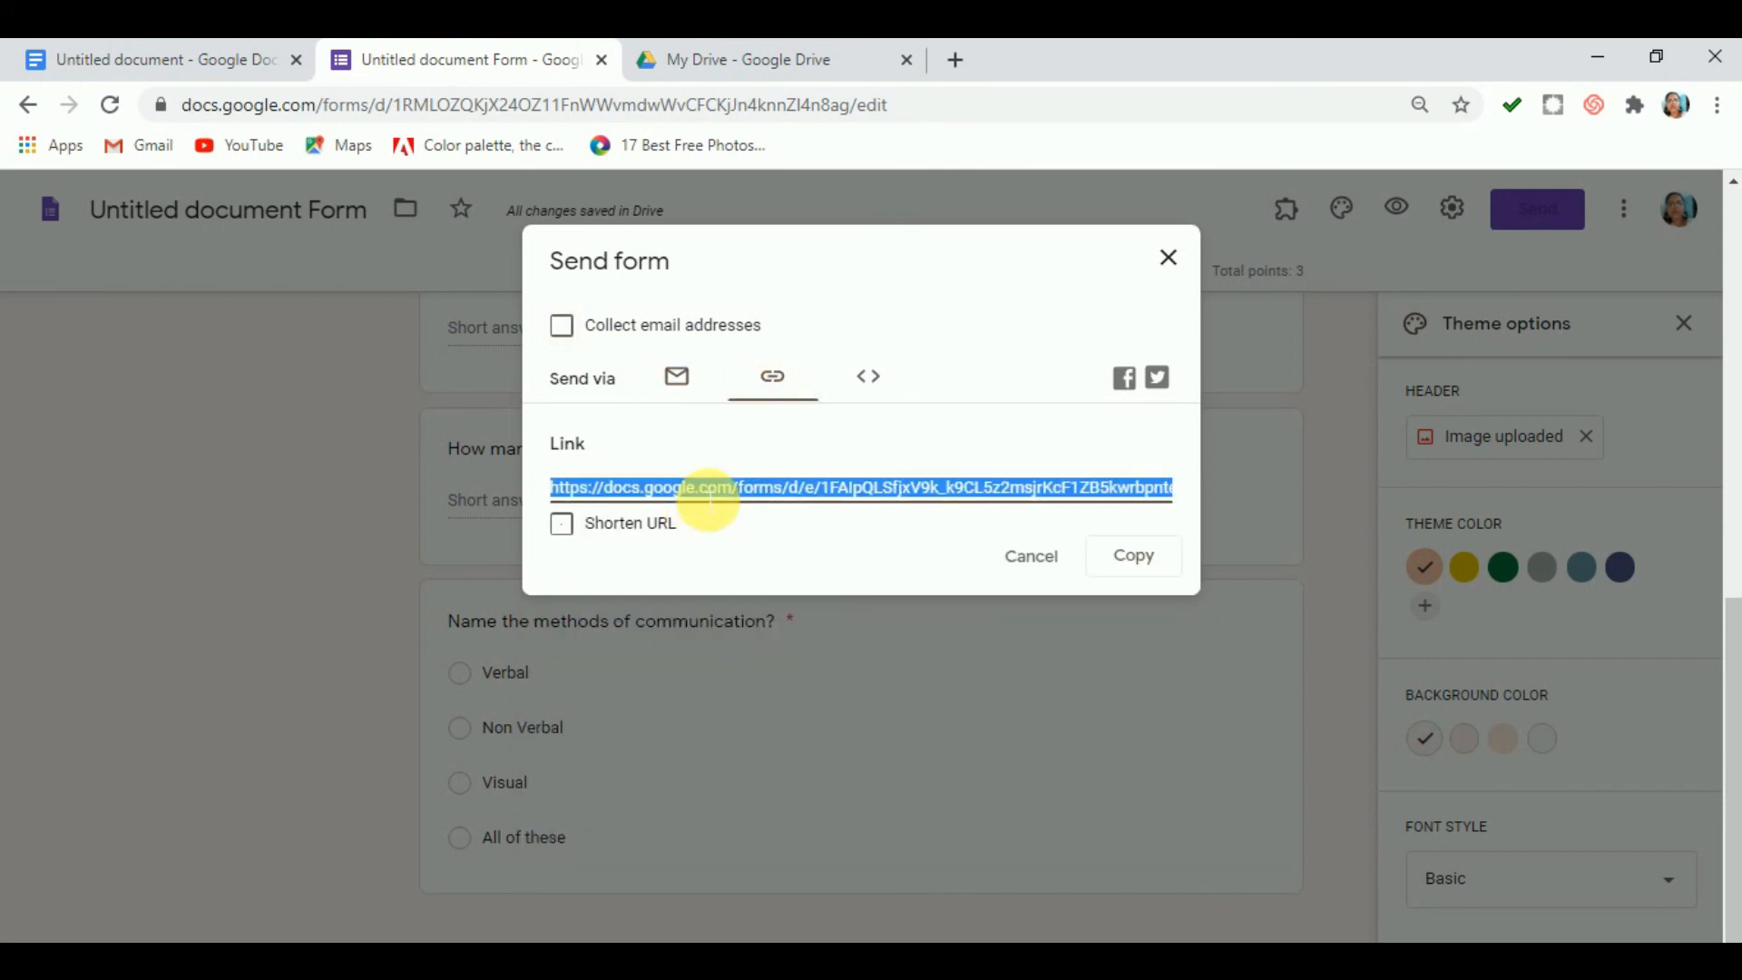
{"action": "left_click", "coordinate": [1140, 563]}
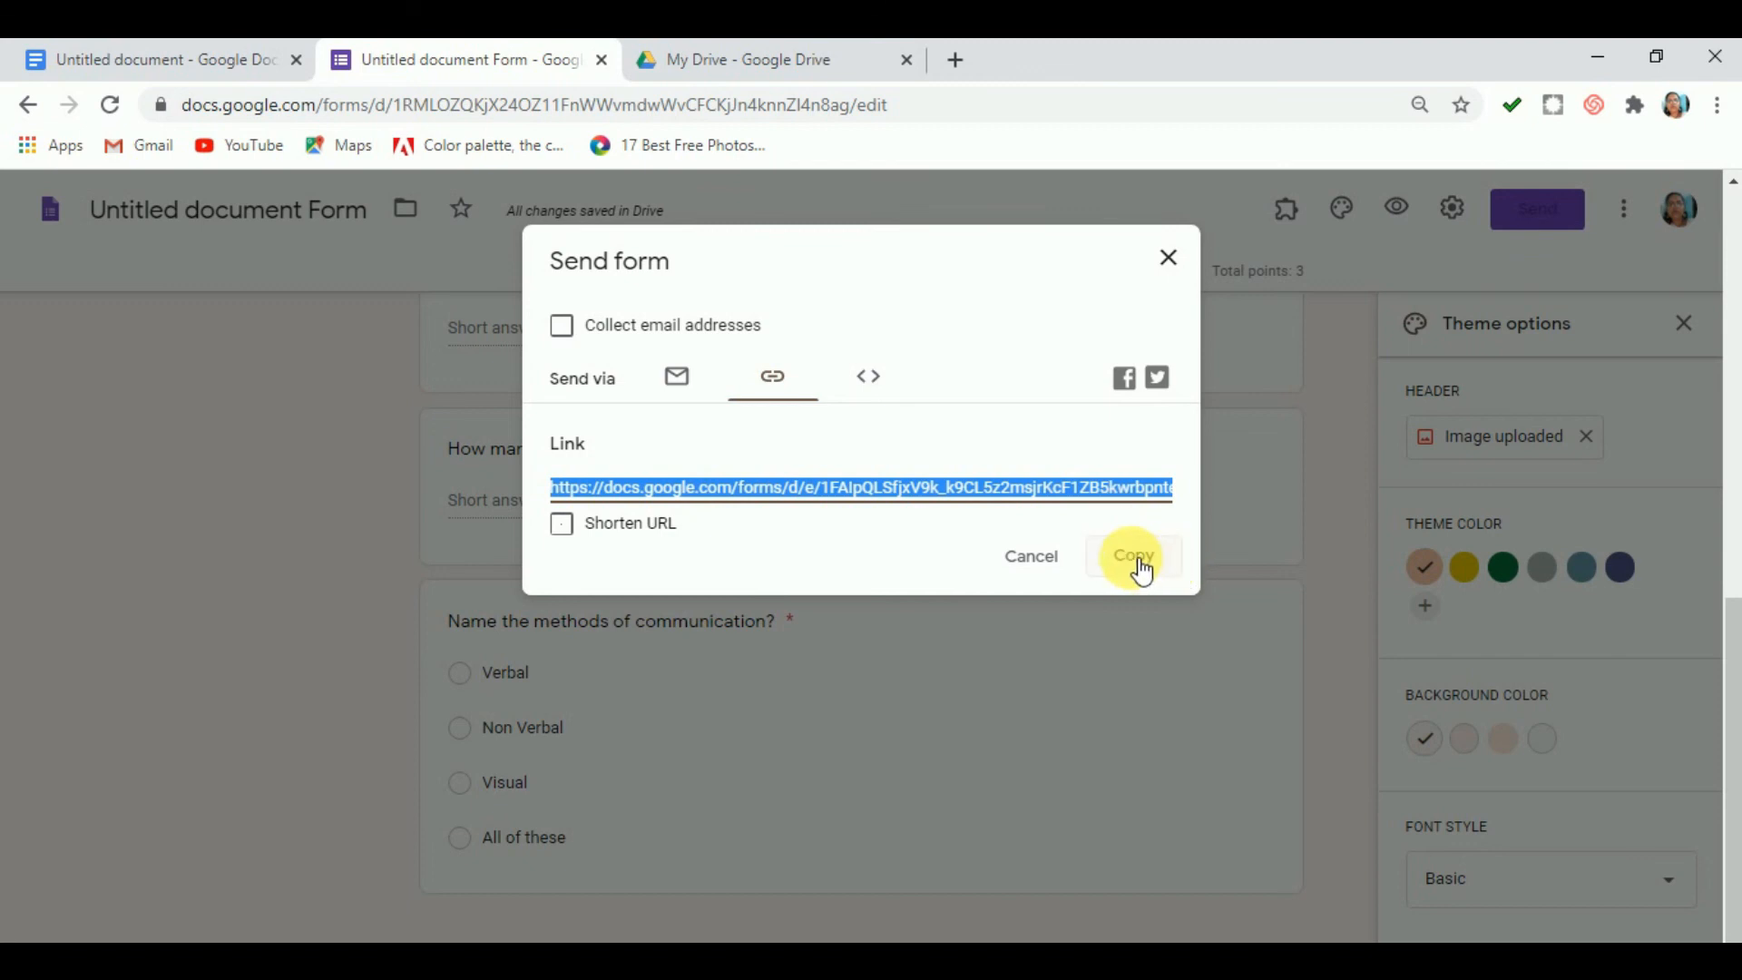